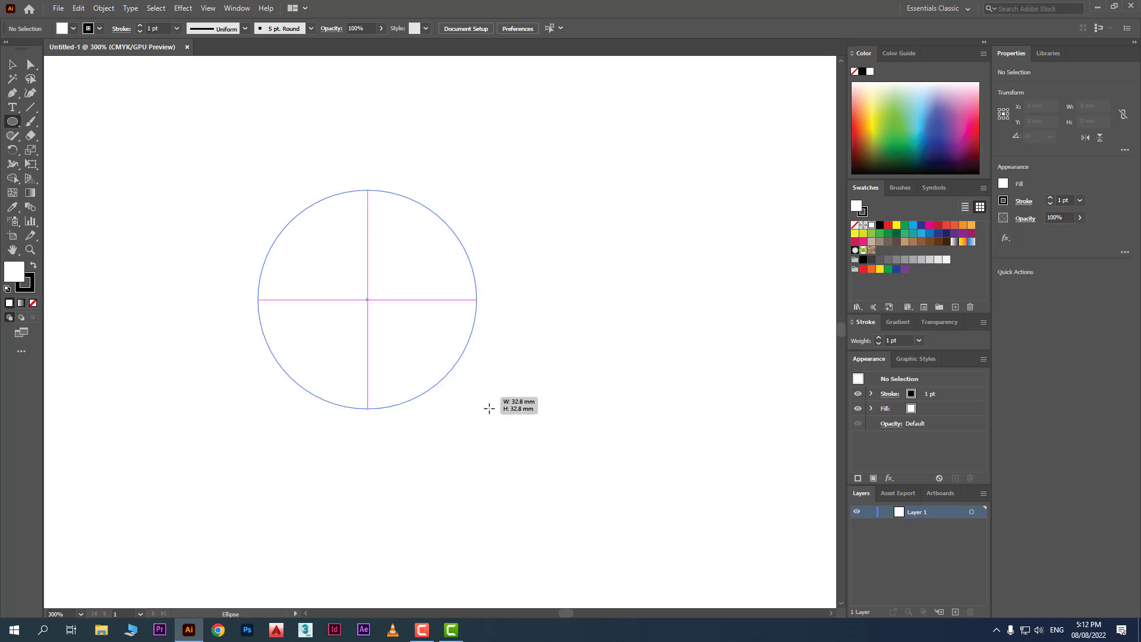
Fill the circle with green and move it slightly to the right
left_click(909, 131)
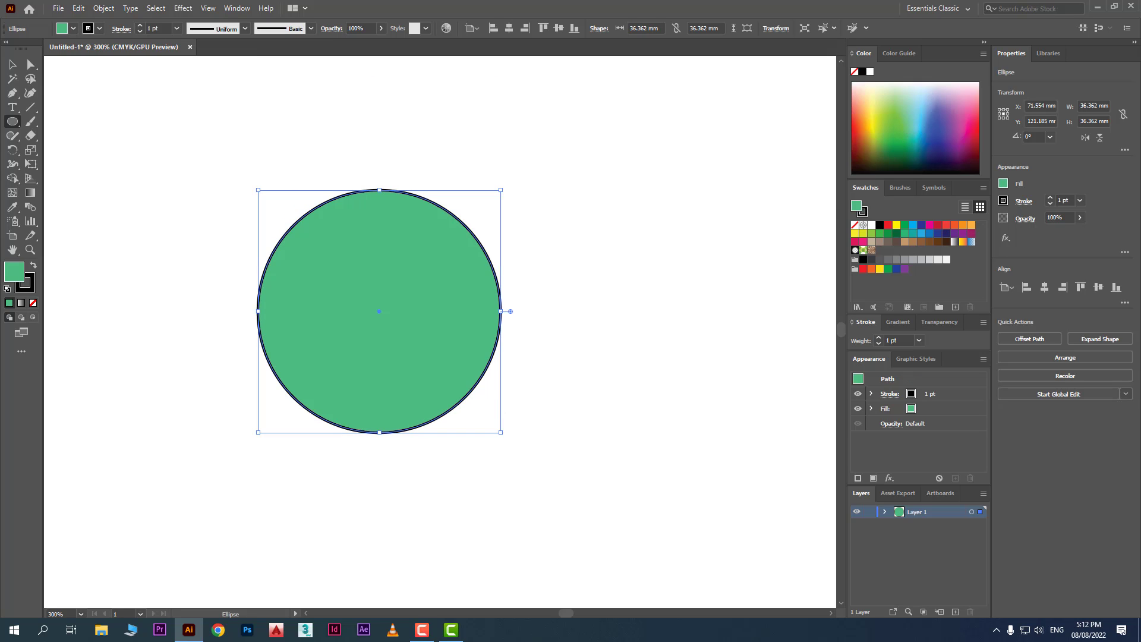
left_click(12, 64)
left_click(278, 233)
left_click_drag(424, 281, 450, 286)
Draw a rounded rectangle about 56 by 55 mm over the green circle and fill it with dark red
left_click(13, 122)
left_click_drag(15, 126, 82, 136)
mouse_move(231, 135)
left_mouse_down()
mouse_move(433, 371)
mouse_move(607, 500)
left_mouse_up()
left_click(978, 152)
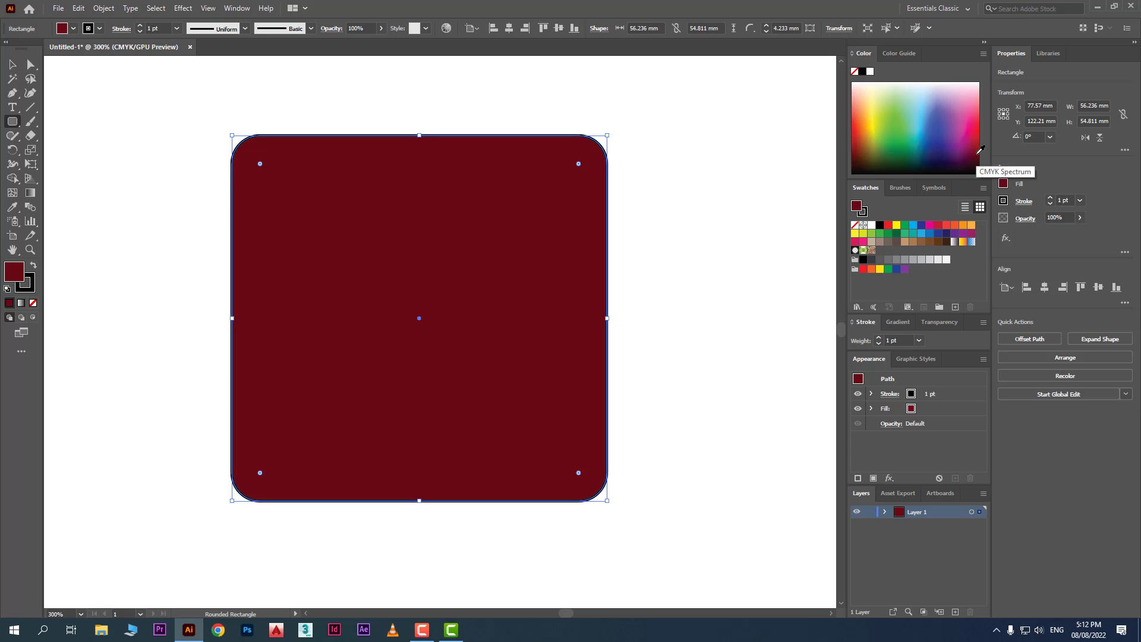
Draw a rectangle about 76 by 69 mm over the rounded rectangle and fill it with dark blue
left_click(12, 123)
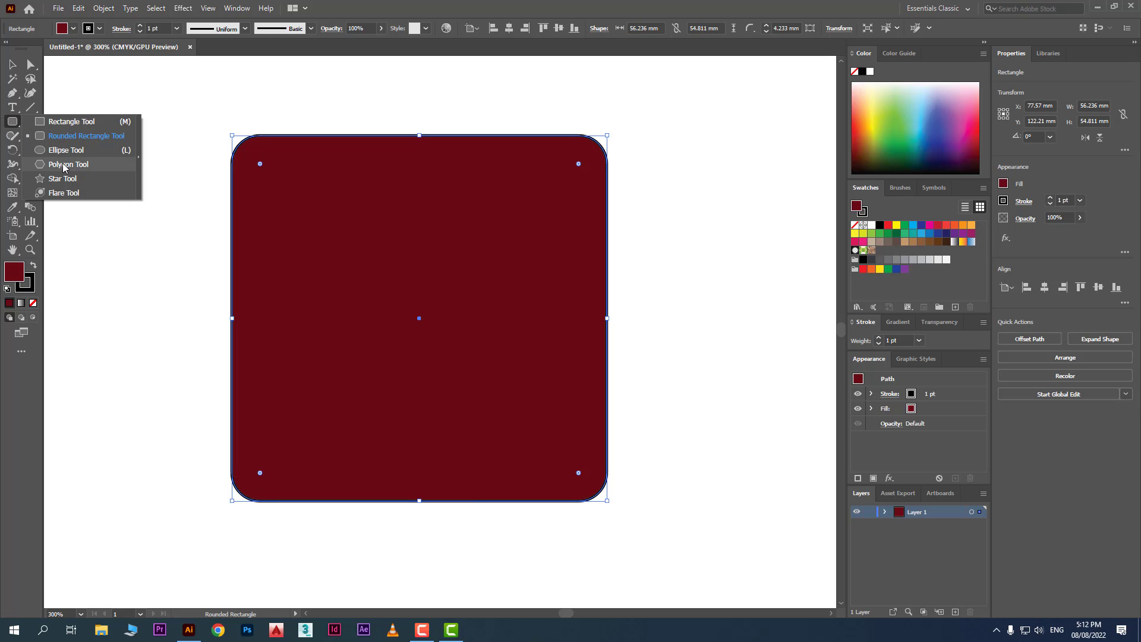
left_click(72, 121)
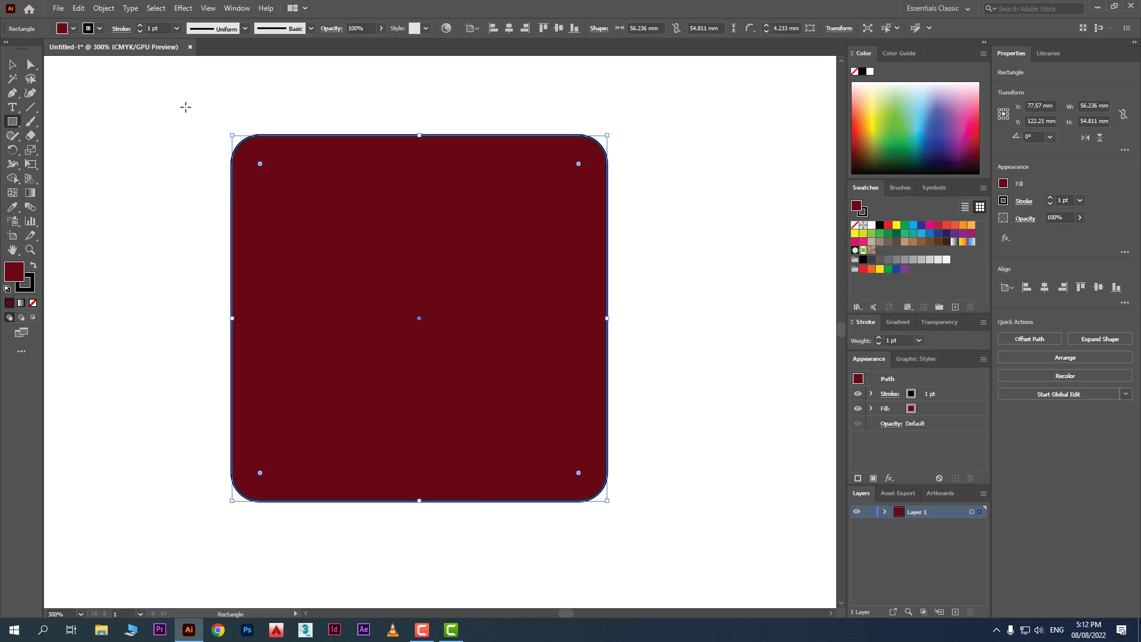
left_click_drag(186, 108, 692, 564)
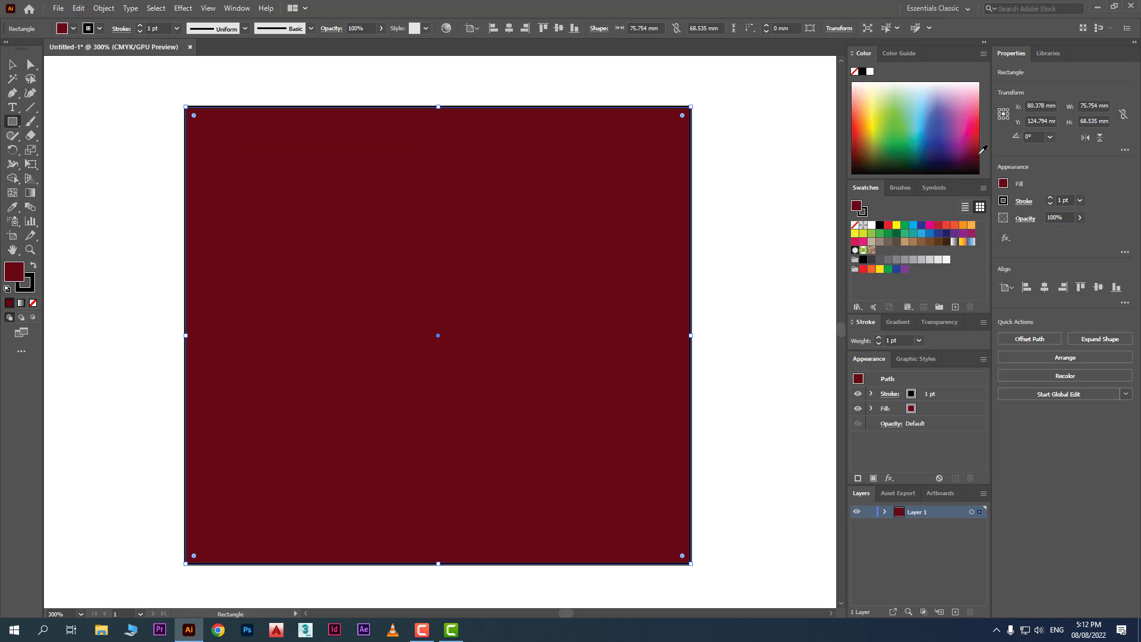
left_click(939, 141)
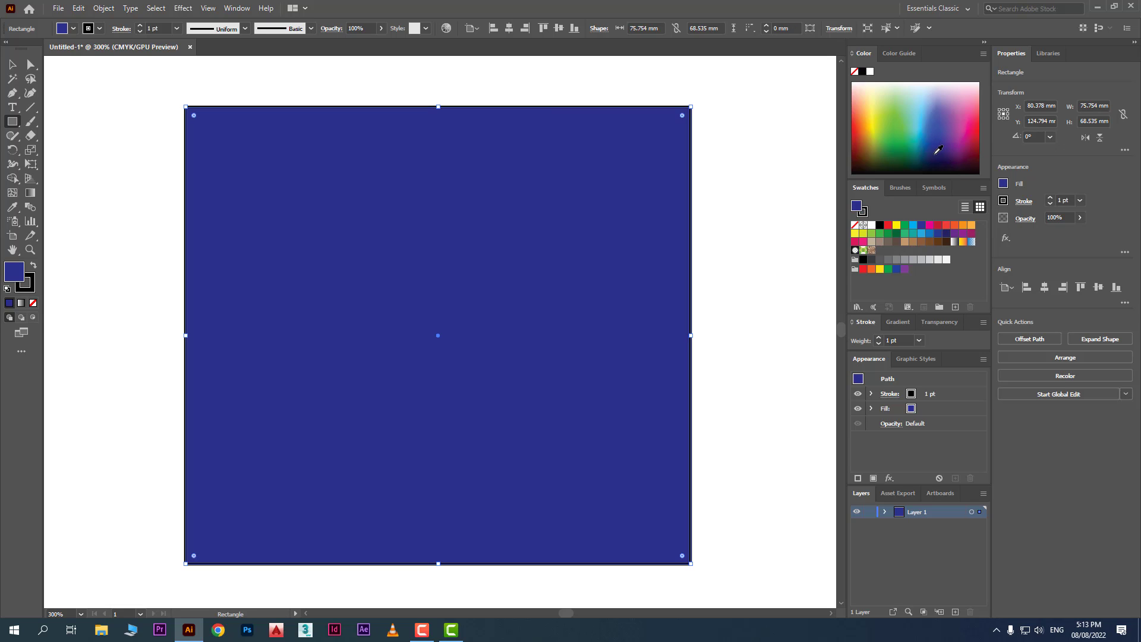
Spread the three shapes sideways so the green circle and dark red rounded rectangle protrude on the left from behind the blue rectangle
left_click(12, 65)
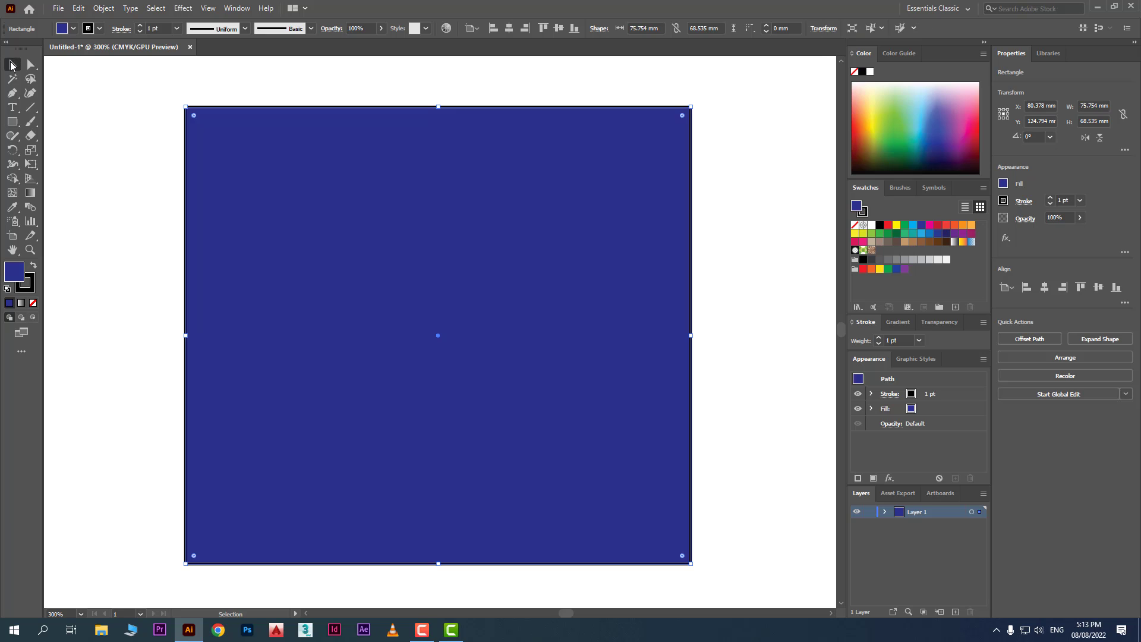
left_click(115, 172)
left_click_drag(347, 272, 491, 275)
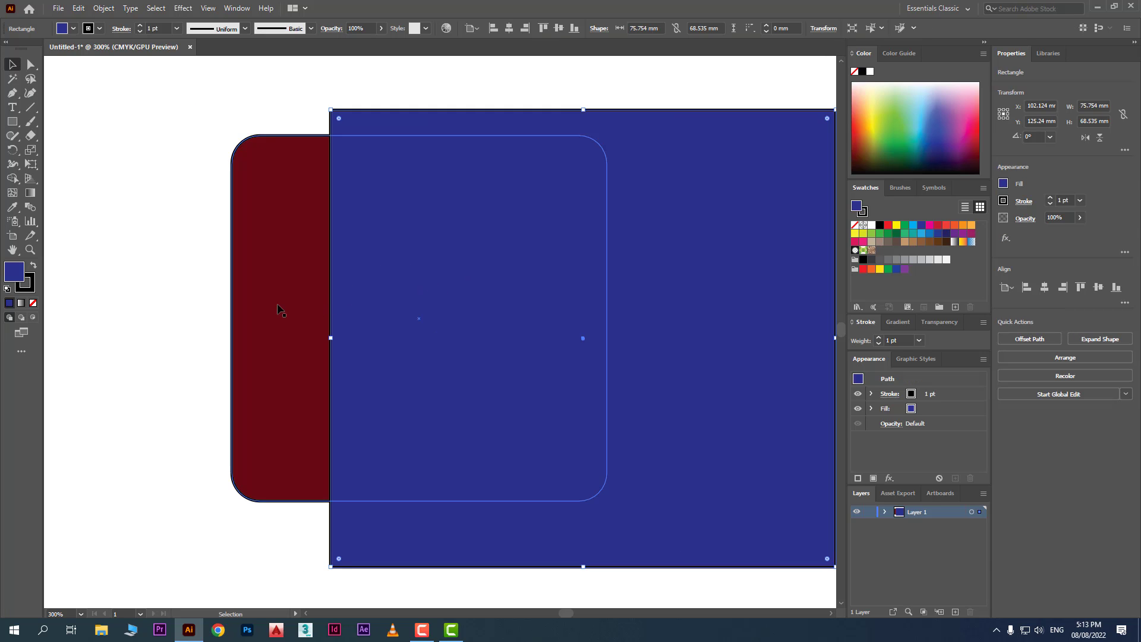
left_click_drag(277, 309, 327, 309)
left_click_drag(442, 312, 496, 308)
left_click_drag(329, 316, 210, 330)
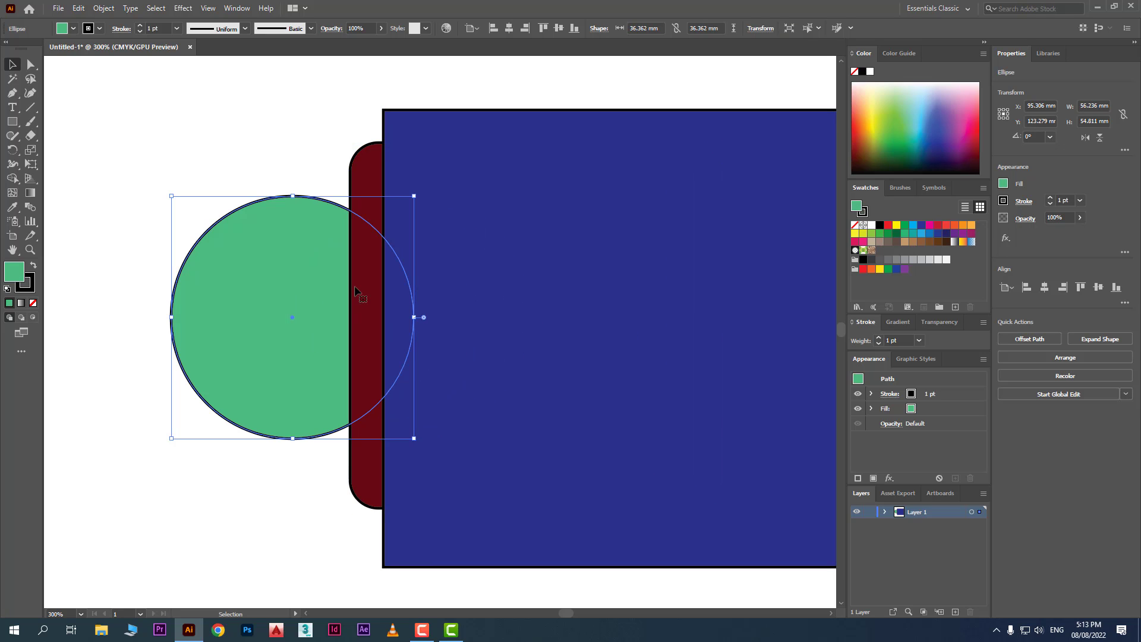
left_click_drag(364, 181, 262, 181)
left_click_drag(725, 226, 674, 222)
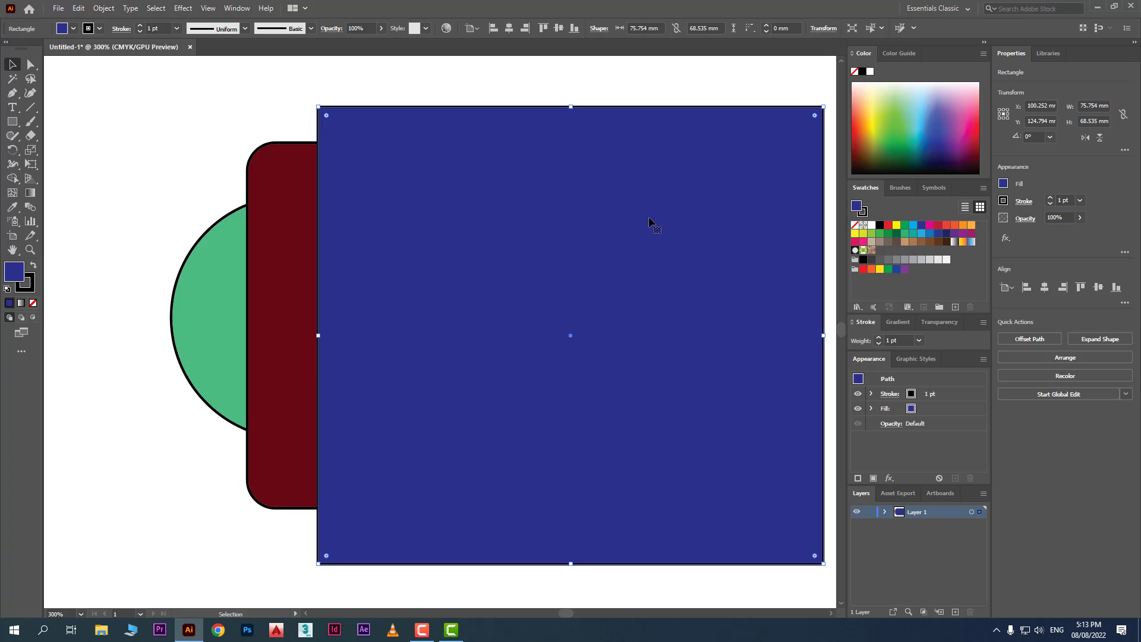
Shift the dark red and blue rectangles back and forth over the green circle, leaving the three shapes staggered with the blue one furthest right
key("ctrl+shift+a")
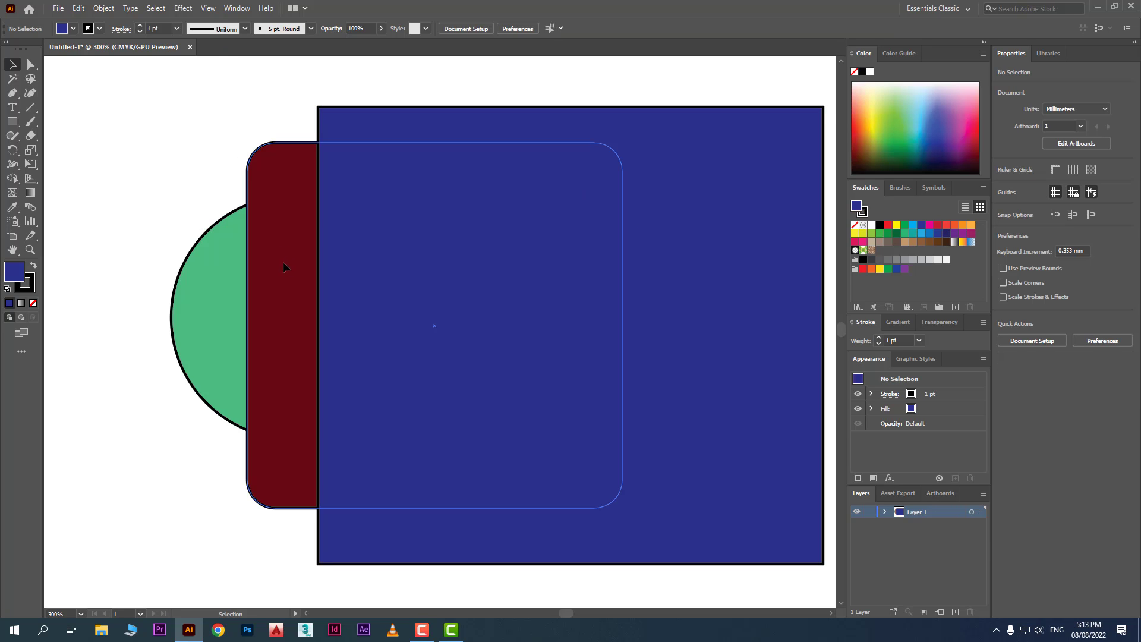
left_click_drag(283, 266, 220, 262)
left_click_drag(646, 283, 473, 278)
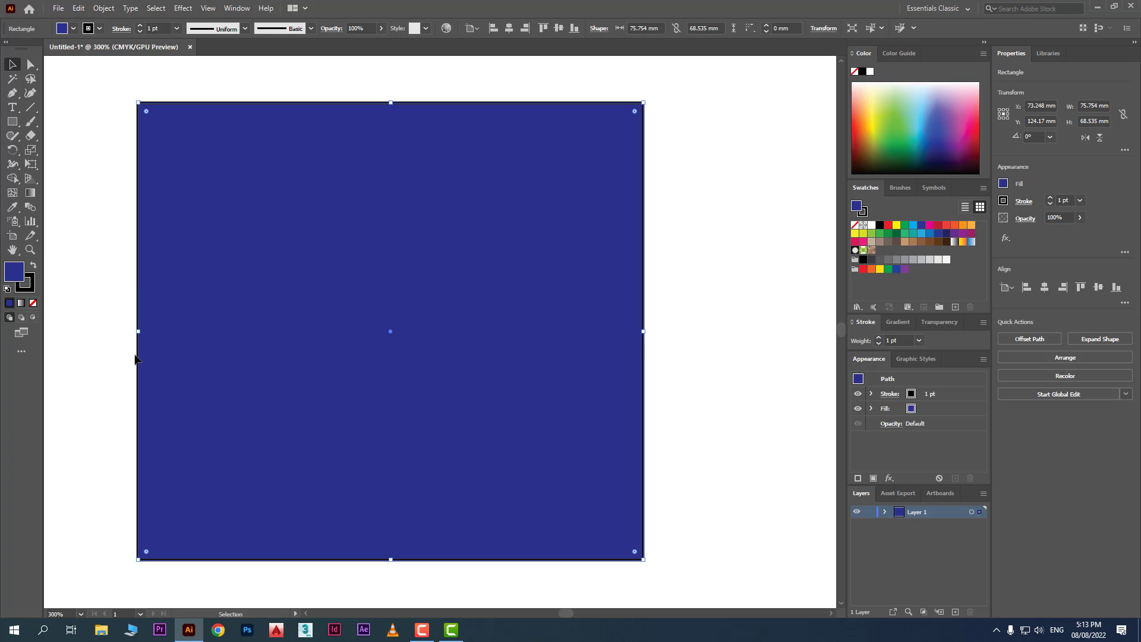
left_click_drag(198, 331, 300, 326)
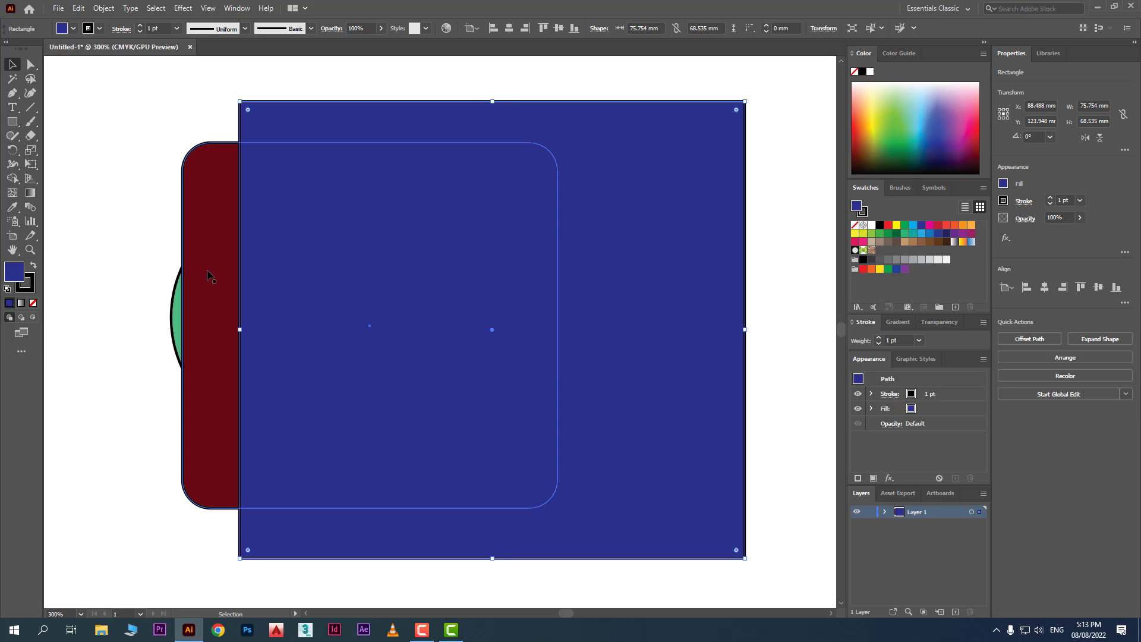
left_click_drag(211, 275, 225, 279)
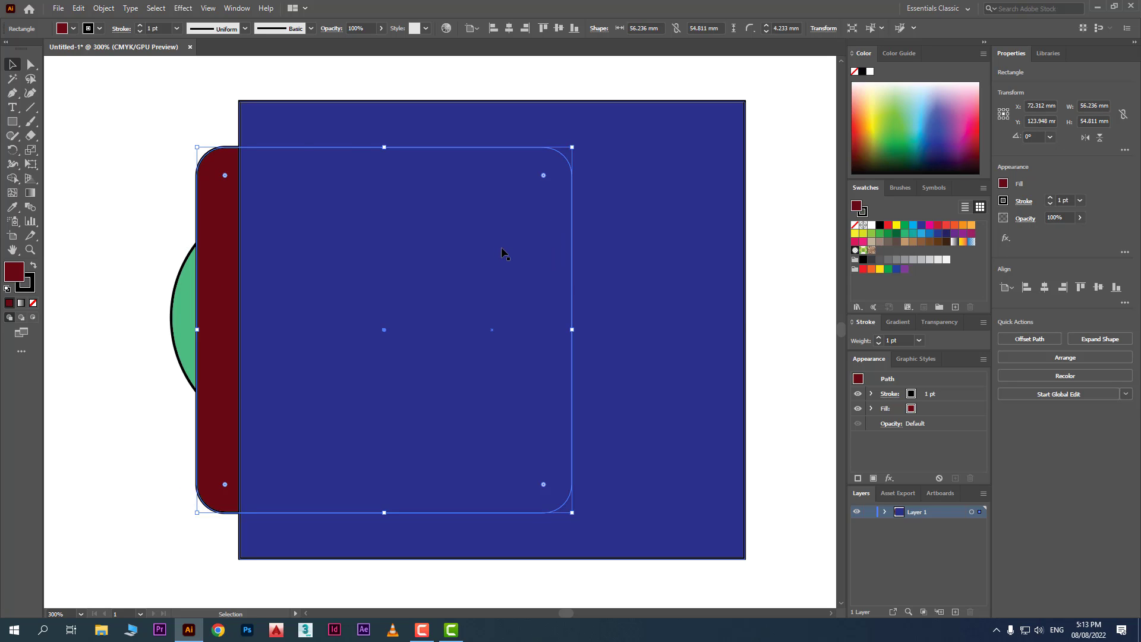
left_click_drag(646, 320, 549, 321)
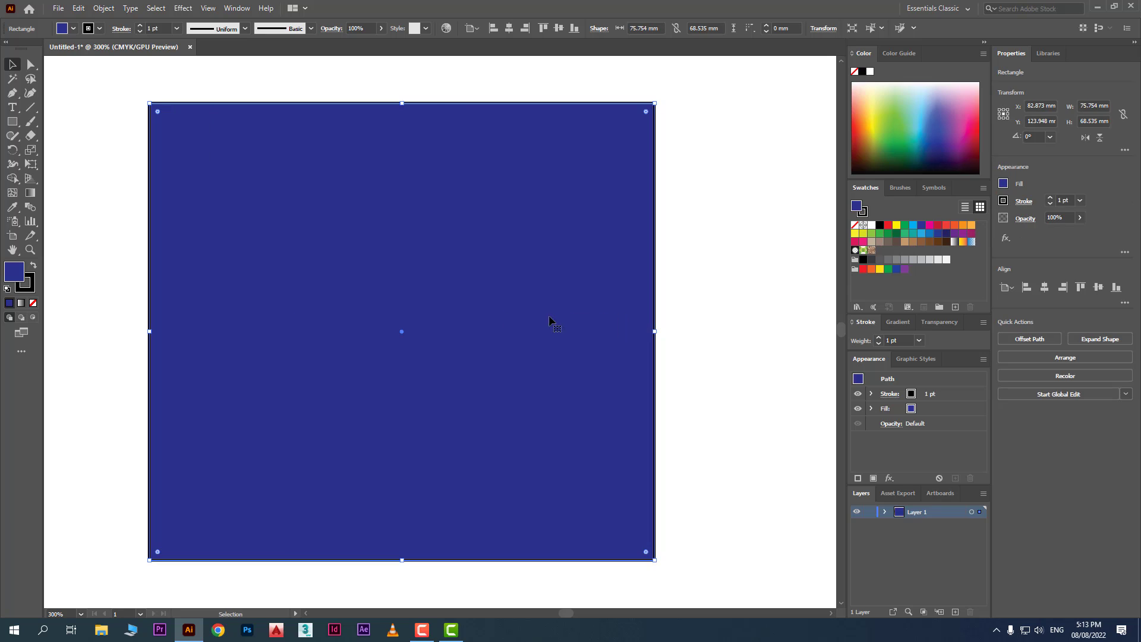
left_click_drag(304, 229, 456, 225)
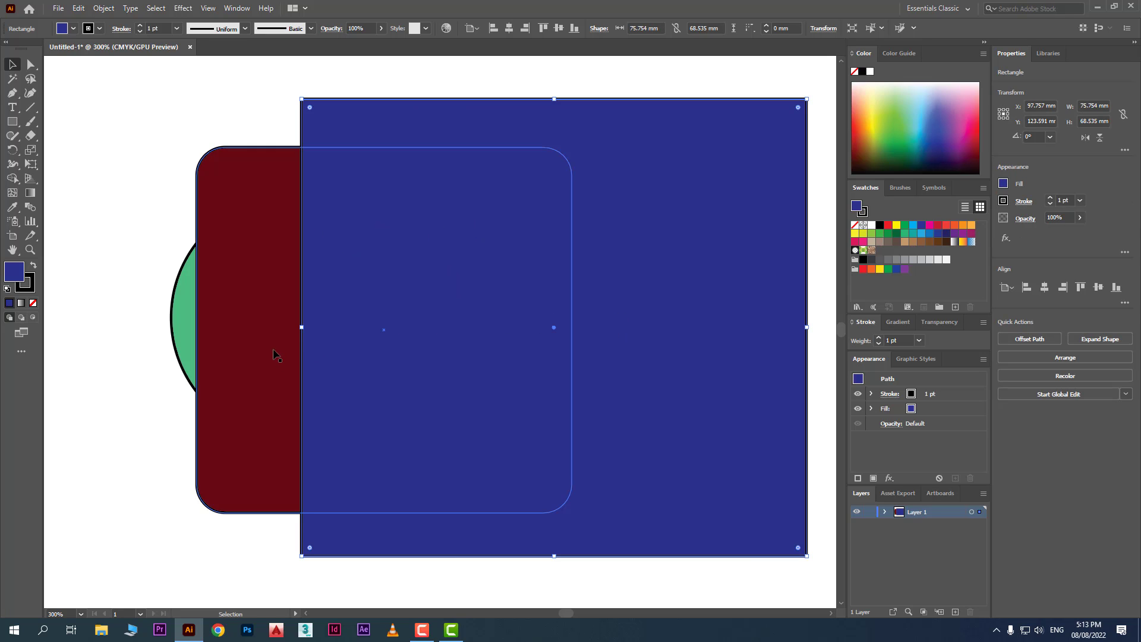
left_click_drag(274, 355, 304, 362)
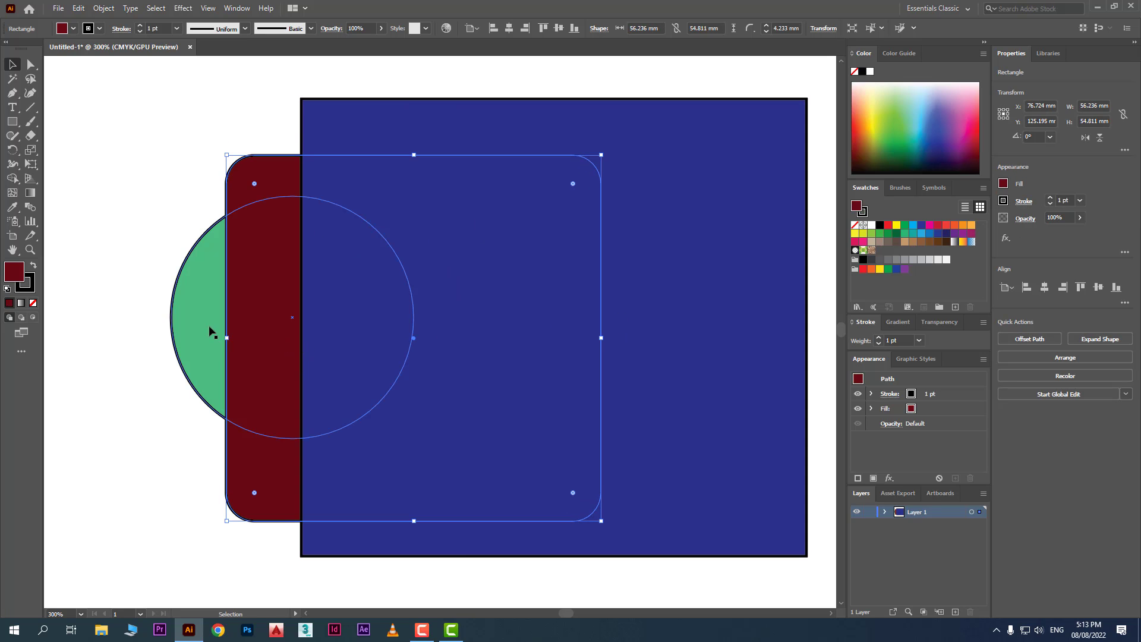
left_click(137, 426)
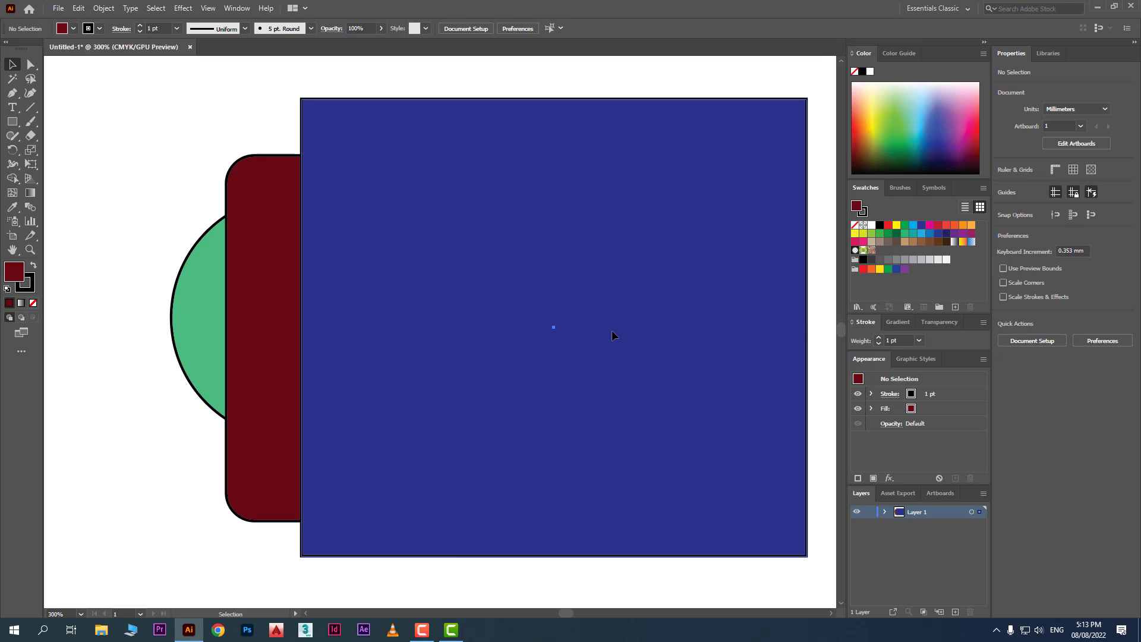
Move the blue rectangle slightly left and send it backward one level, behind the dark red rounded rectangle
left_click(612, 335)
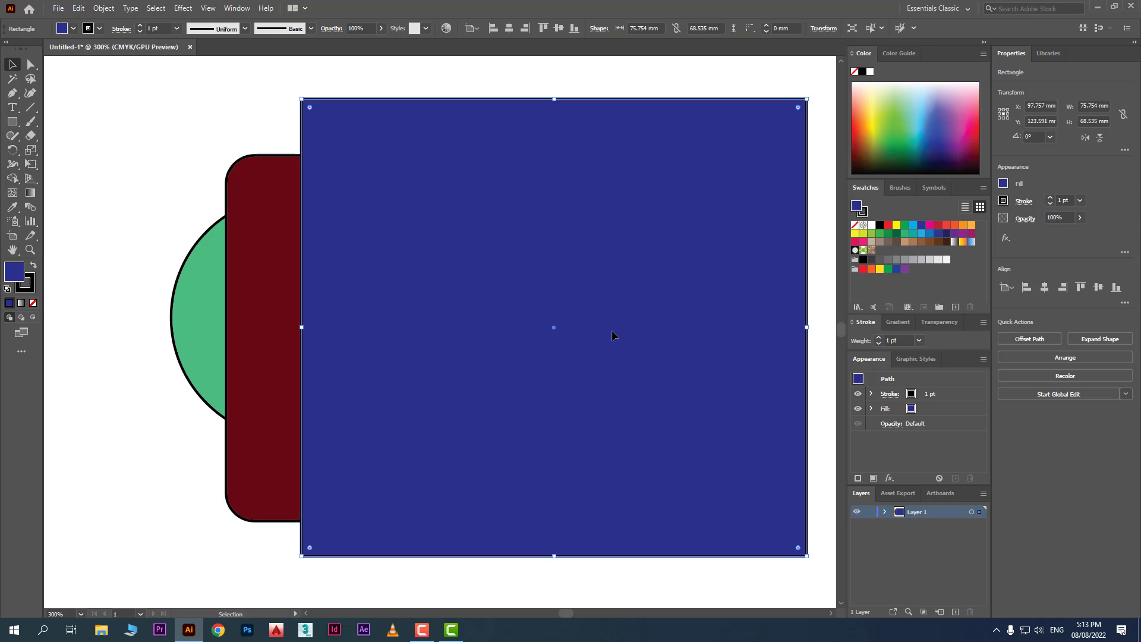
left_click_drag(439, 259, 405, 255)
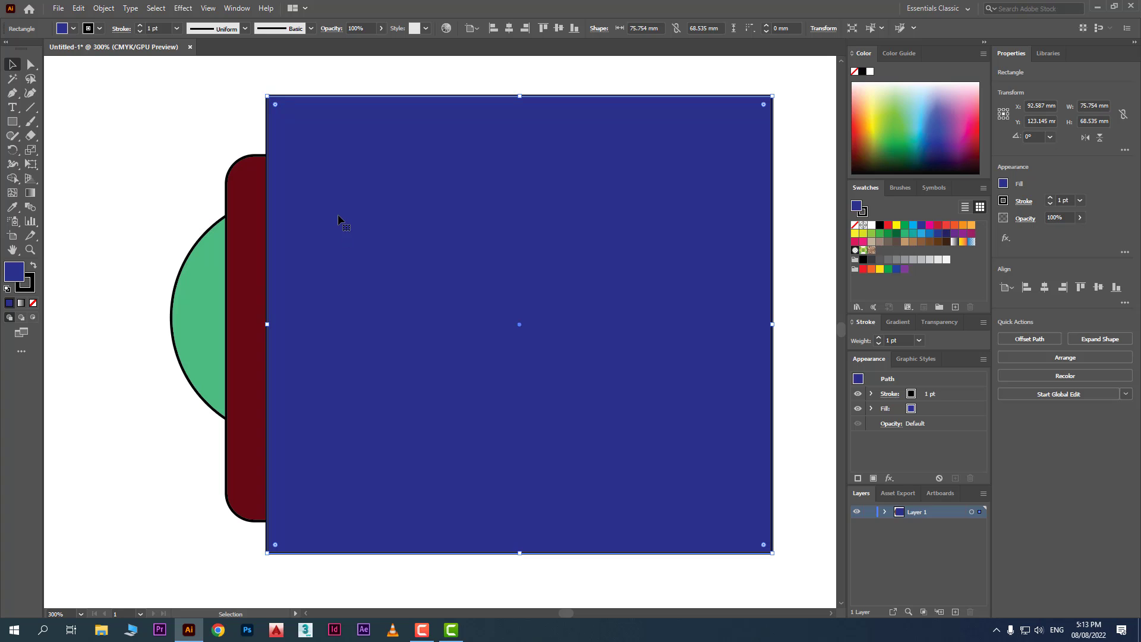
right_click(339, 219)
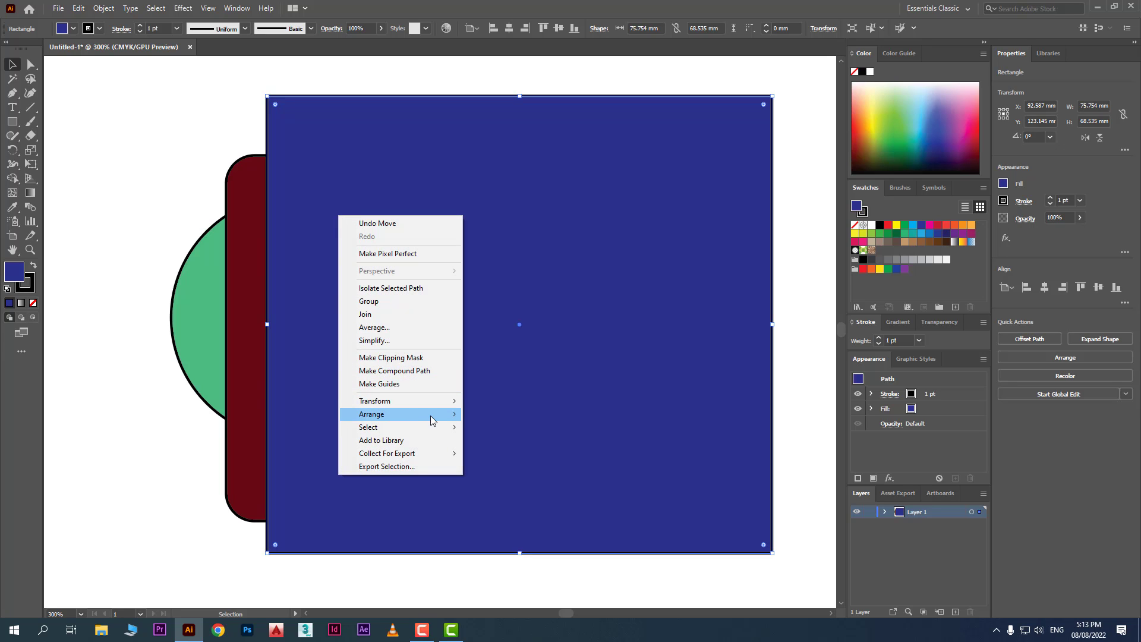
mouse_move(431, 420)
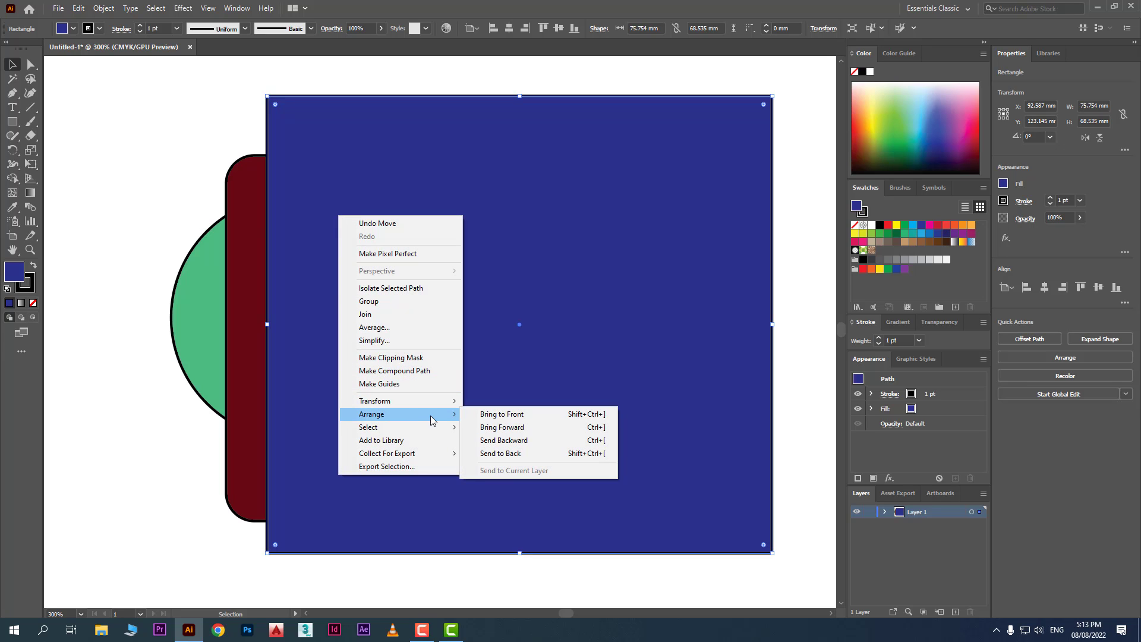
left_click(547, 441)
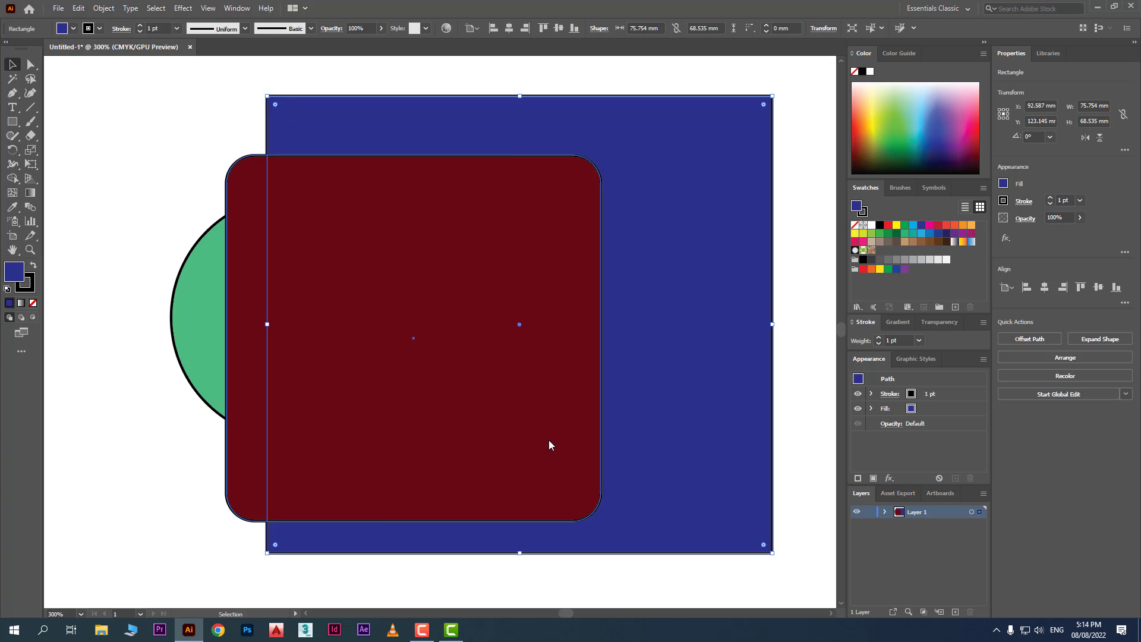
Send the dark red rounded rectangle to the back, behind the circle and the blue rectangle
right_click(504, 292)
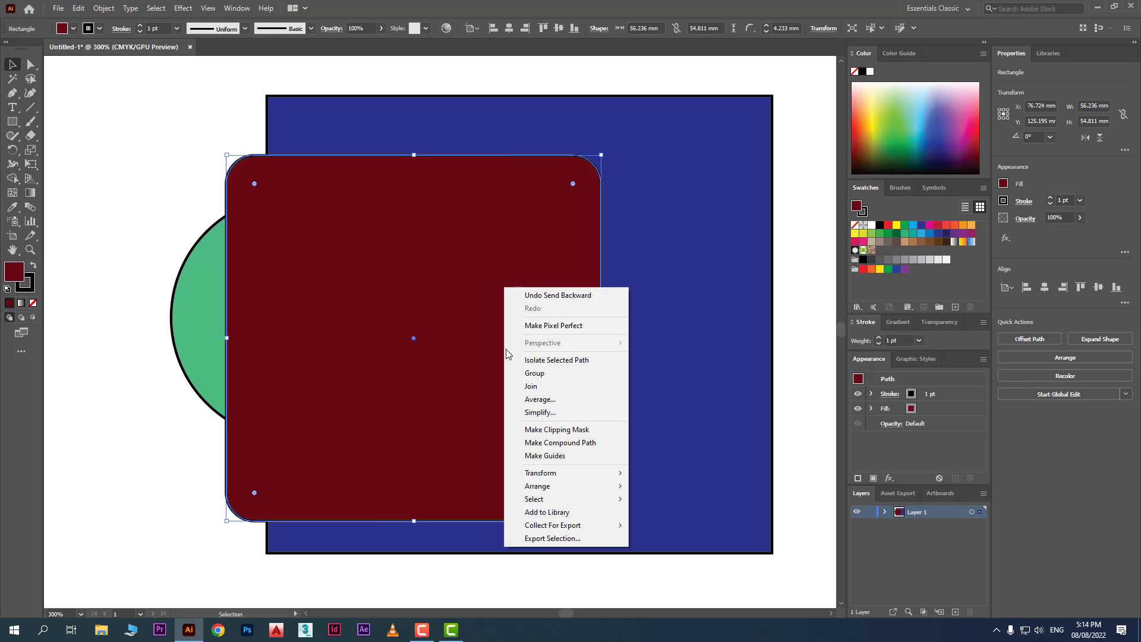
mouse_move(602, 495)
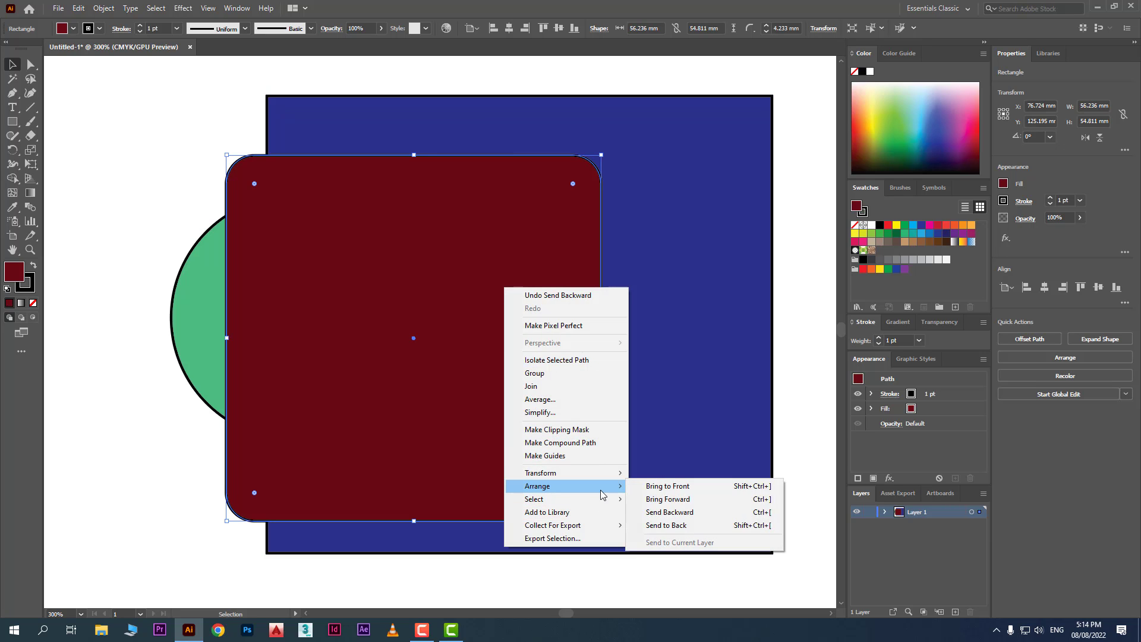
left_click(733, 532)
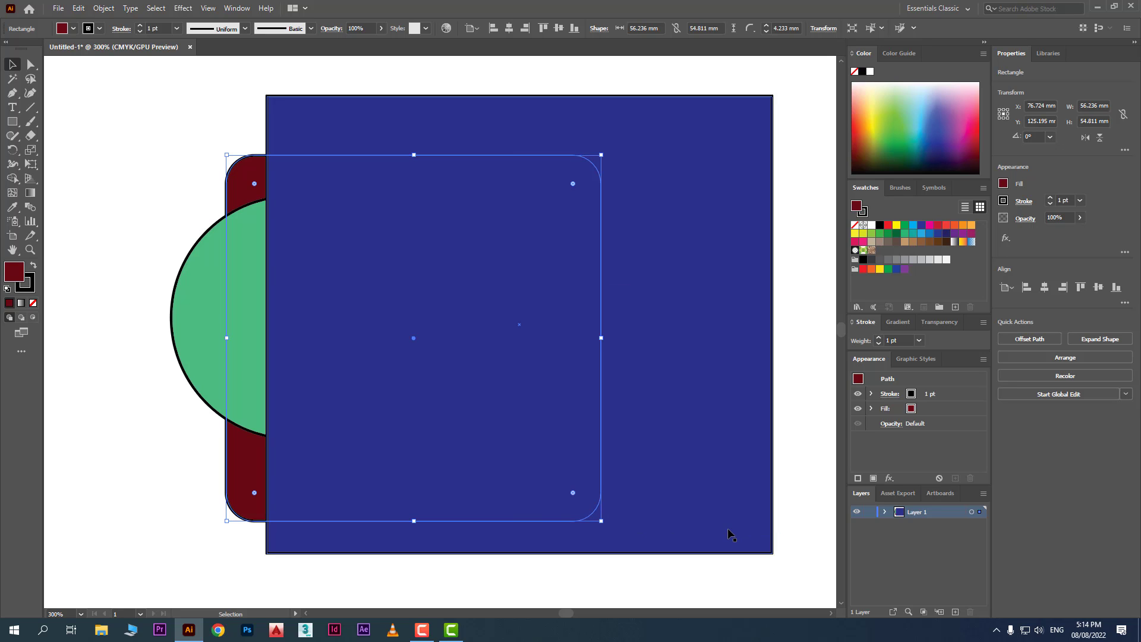
Select the dark red rounded rectangle again and bring it to the front of all shapes
left_click(180, 186)
left_click(241, 179)
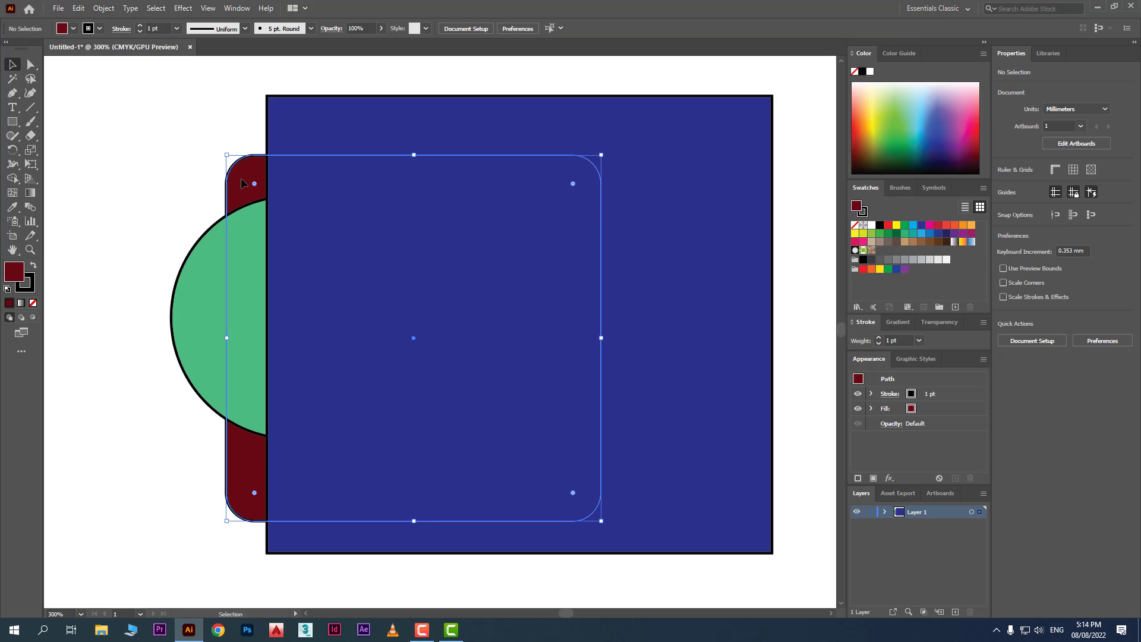
right_click(241, 182)
mouse_move(343, 379)
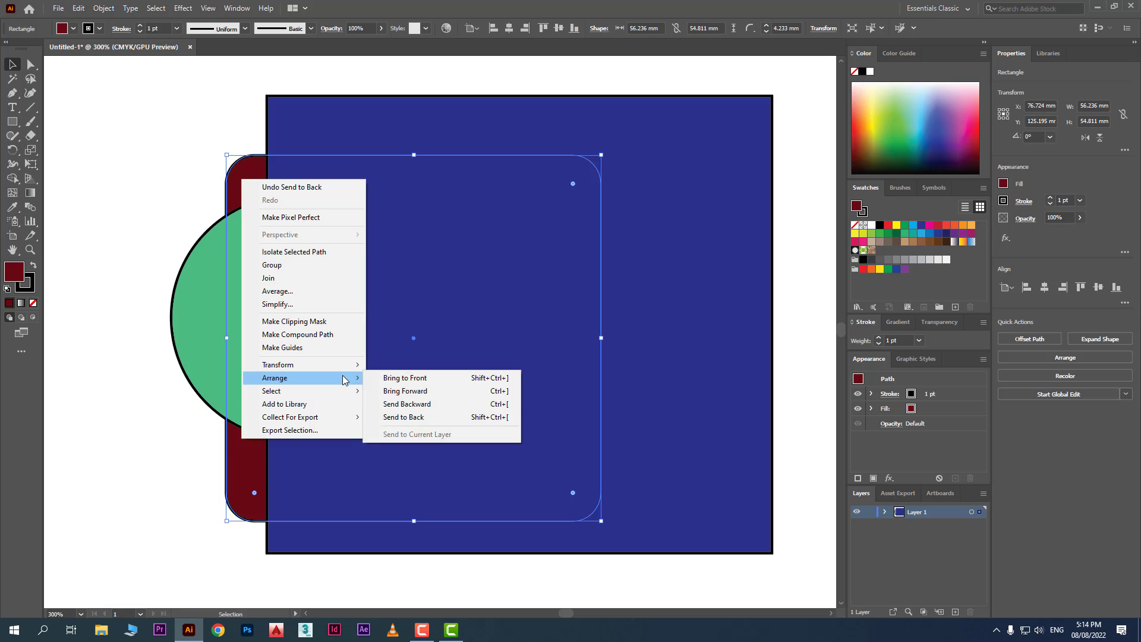
left_click(454, 380)
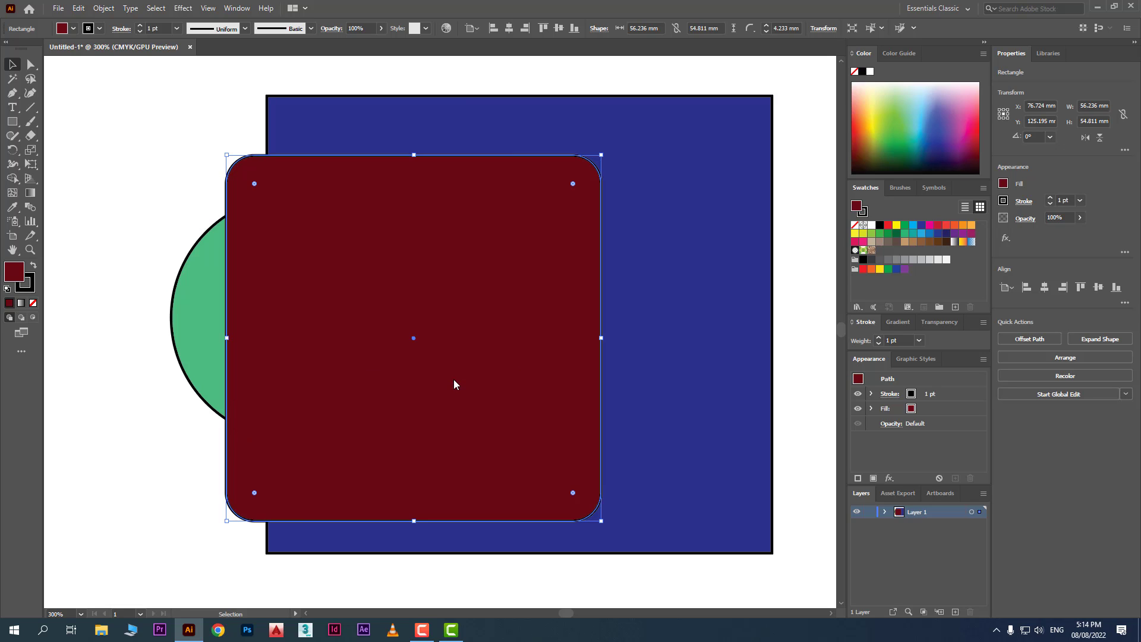
right_click(290, 286)
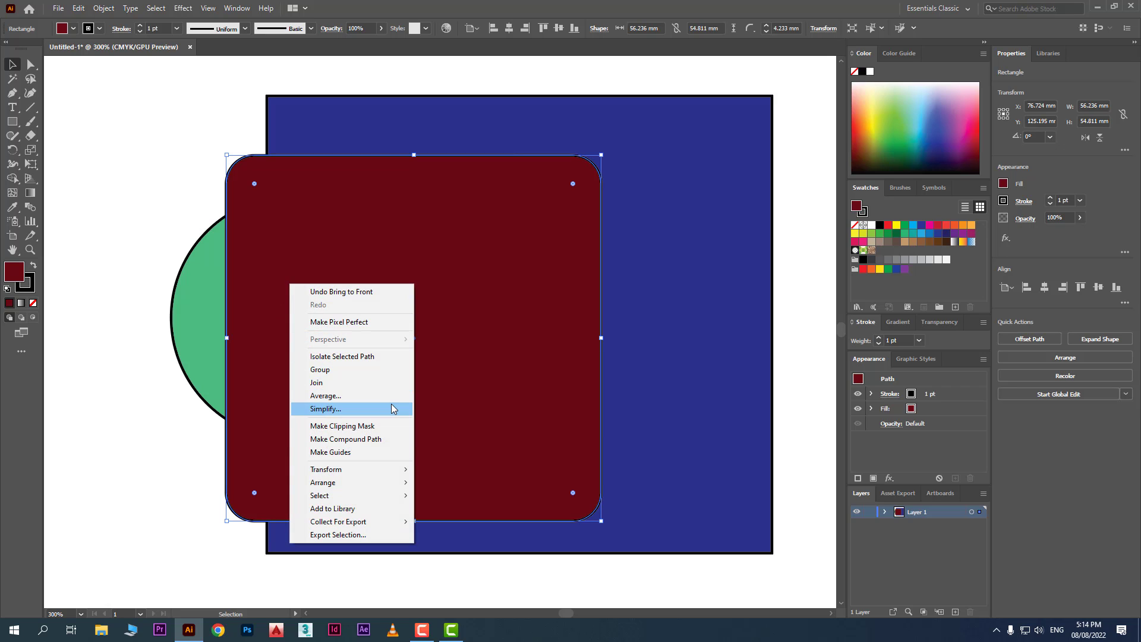
mouse_move(399, 486)
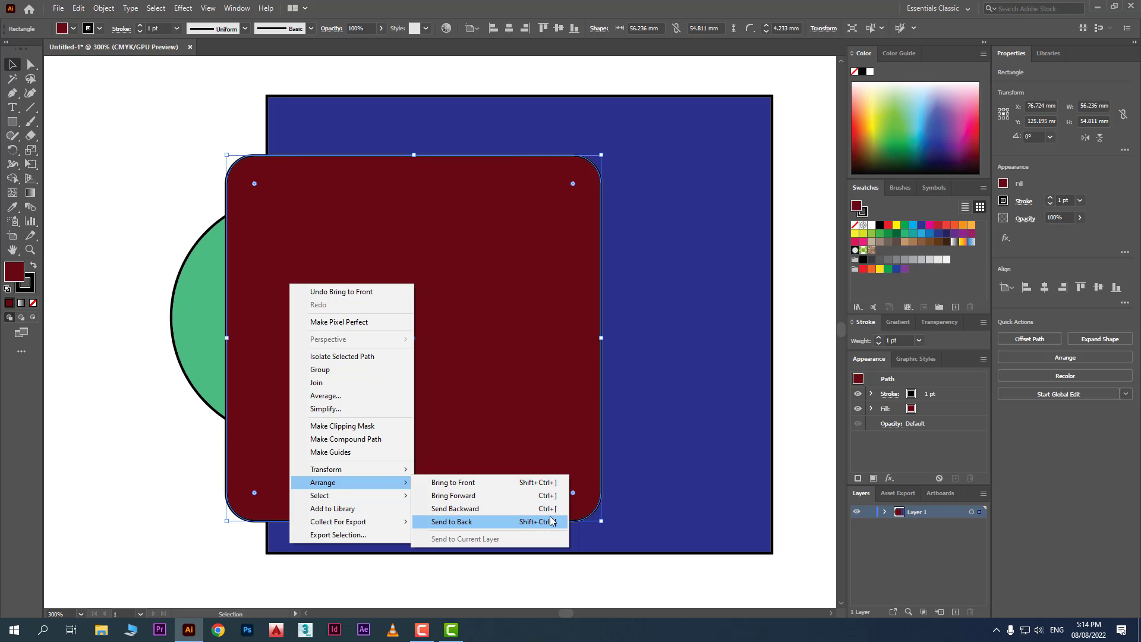
left_click(145, 341)
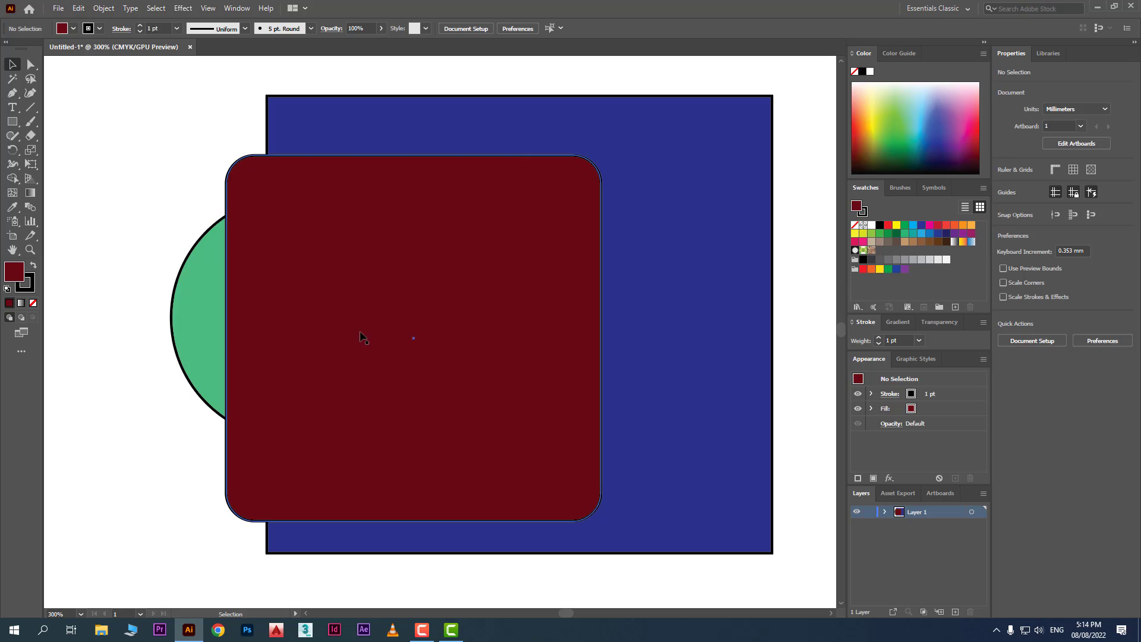
Move the dark red rounded rectangle left and slightly up until it fully covers the green circle, and deselect it
mouse_move(363, 337)
left_mouse_down()
mouse_move(301, 339)
mouse_move(358, 325)
left_mouse_up()
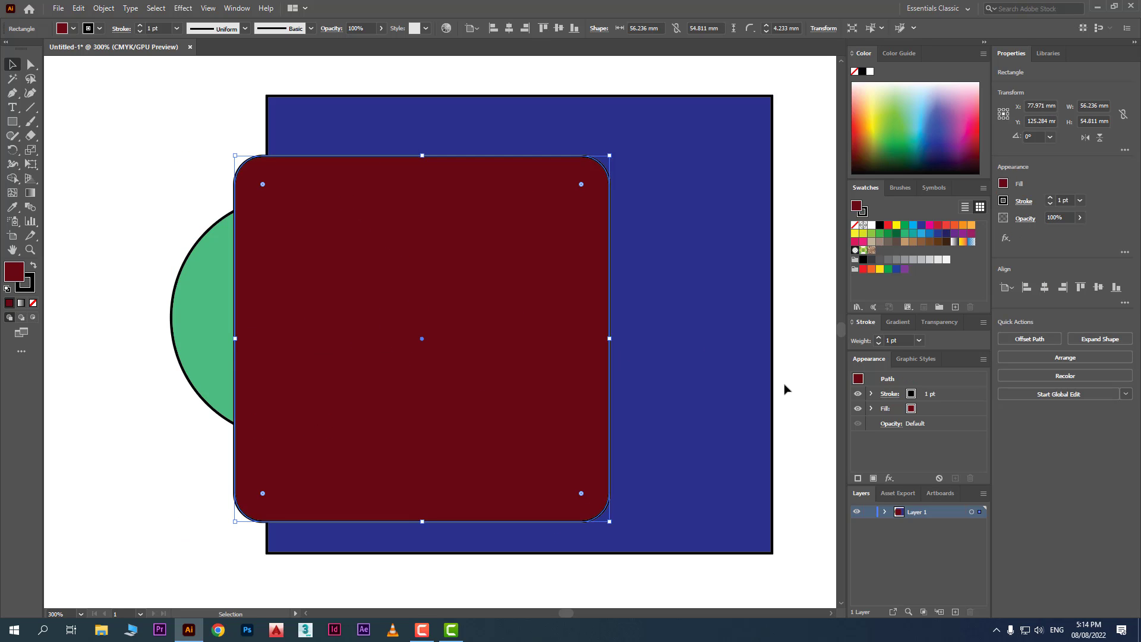
left_click_drag(331, 286, 269, 265)
left_click(138, 328)
left_click_drag(345, 322, 315, 326)
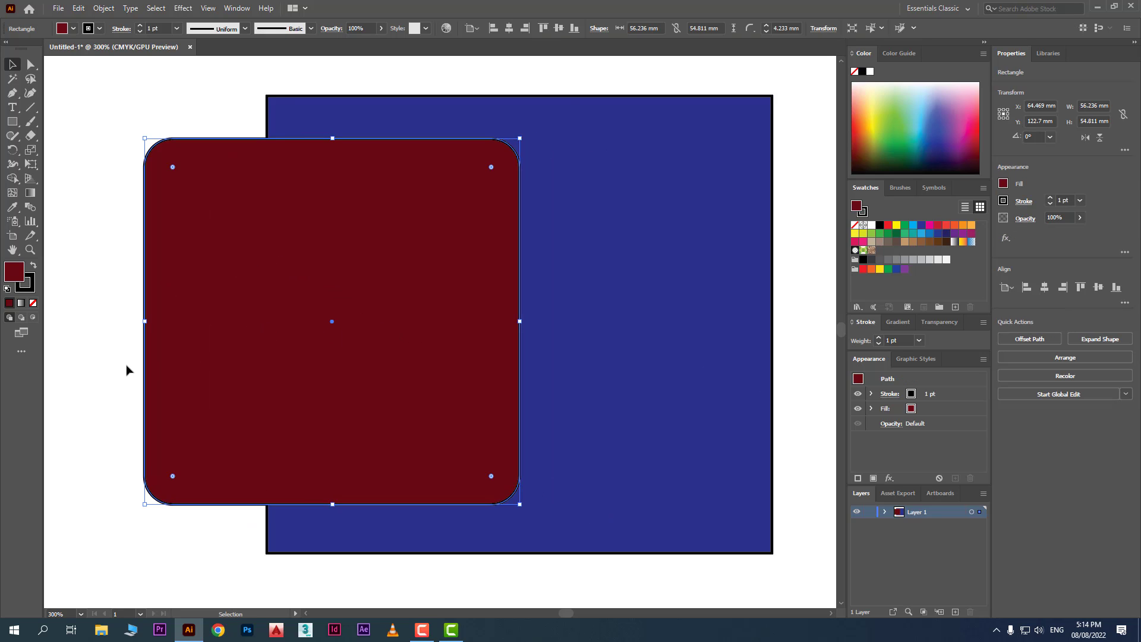
left_click(116, 375)
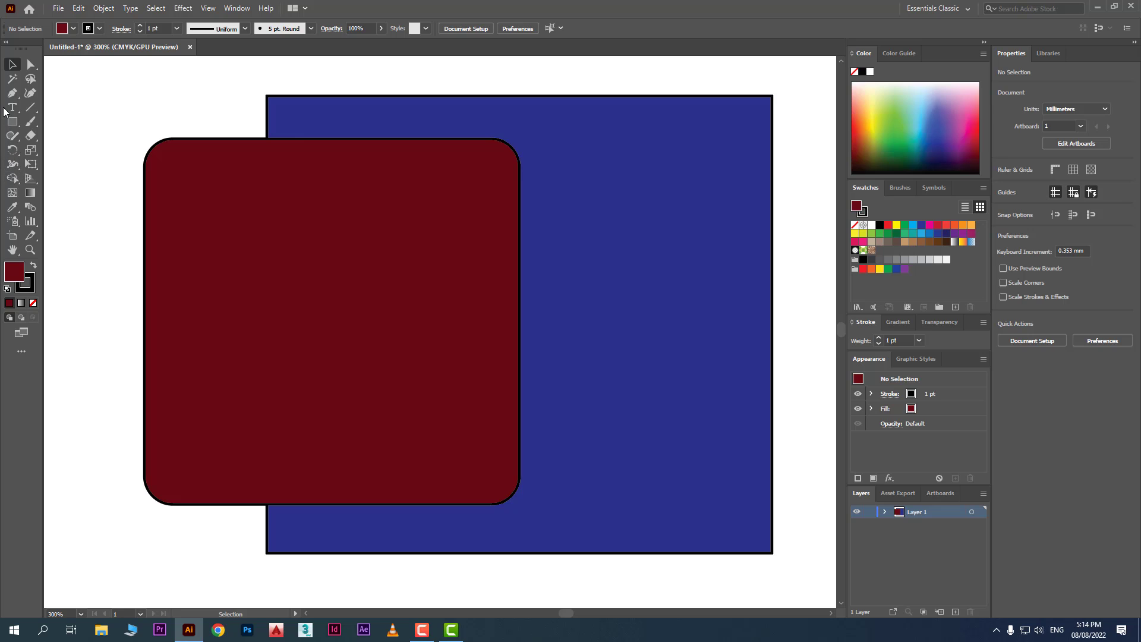
Add "Lorem ipsum" point text across the dark red rectangle and enlarge it proportionally to about 70 mm wide
left_click(101, 339)
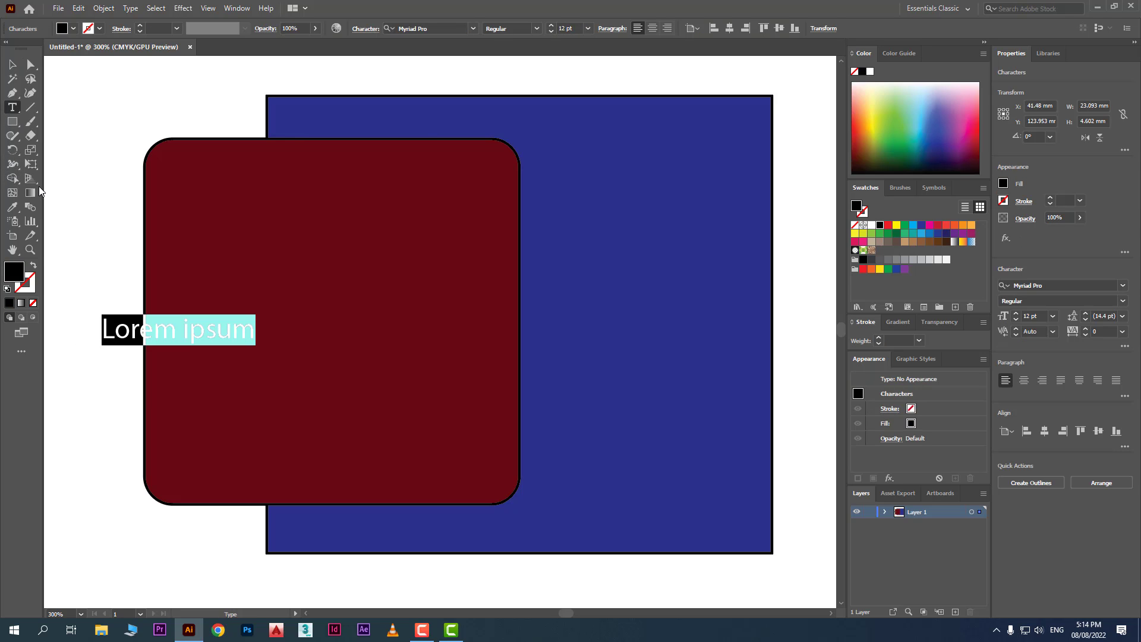
key("Escape")
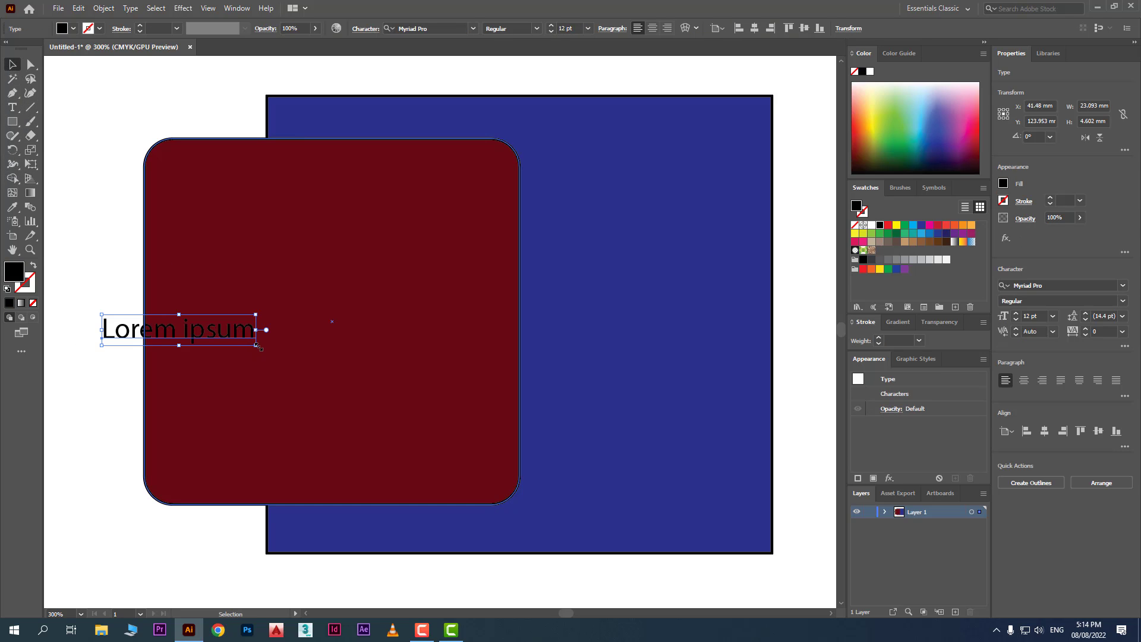
left_click_drag(257, 345, 564, 447)
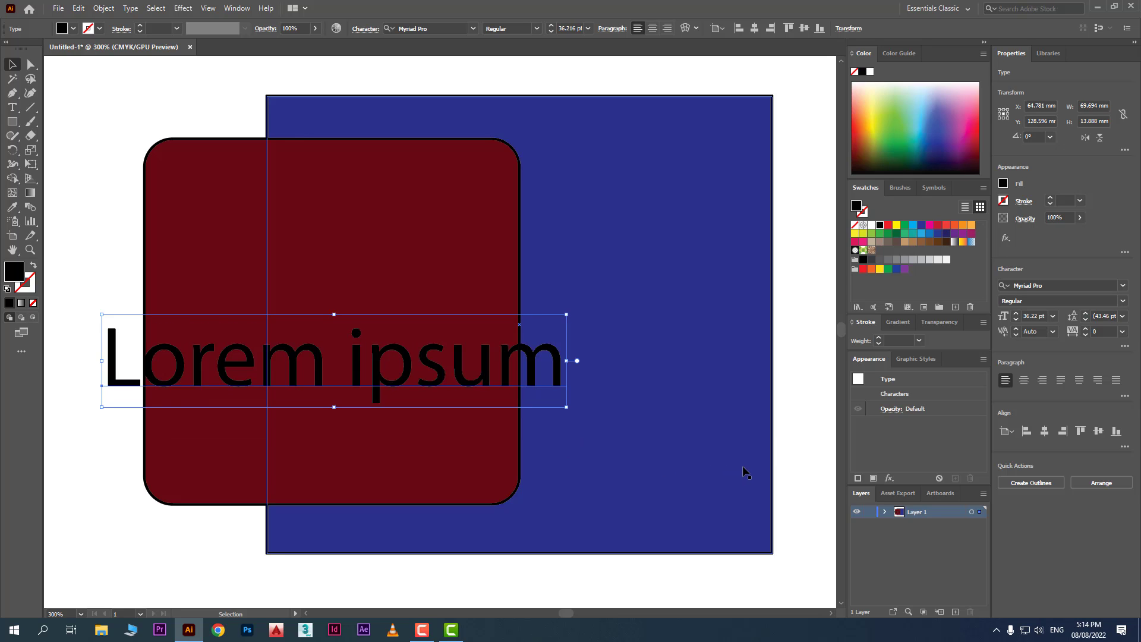
Fill the "Lorem ipsum" text with light yellow and leave all objects deselected
left_click(875, 103)
left_click(777, 295)
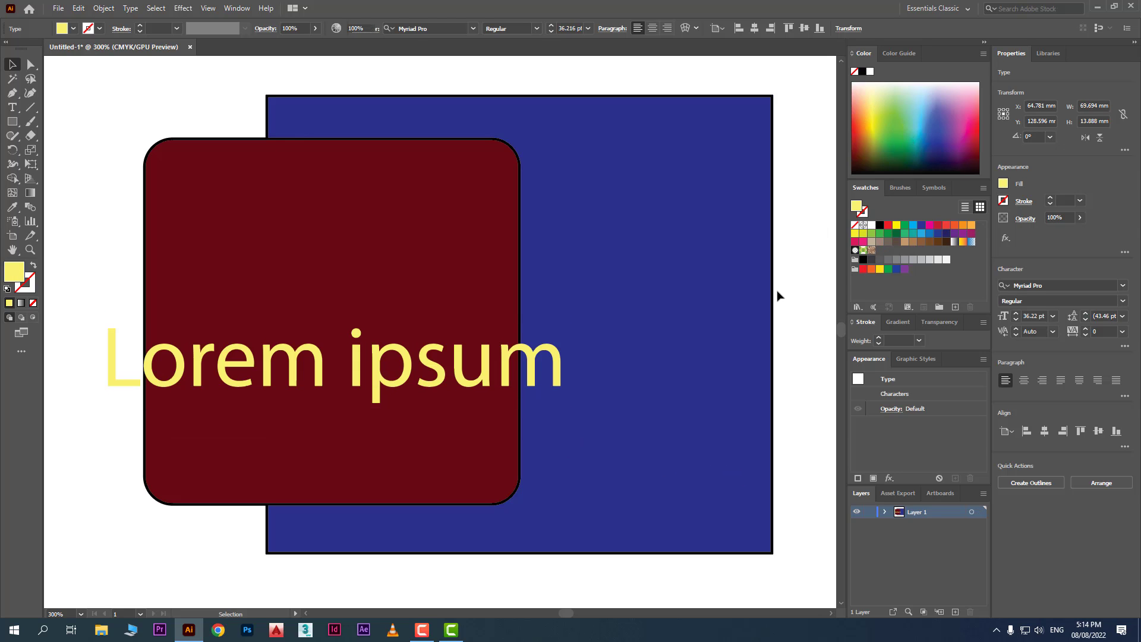
left_click_drag(778, 296, 415, 460)
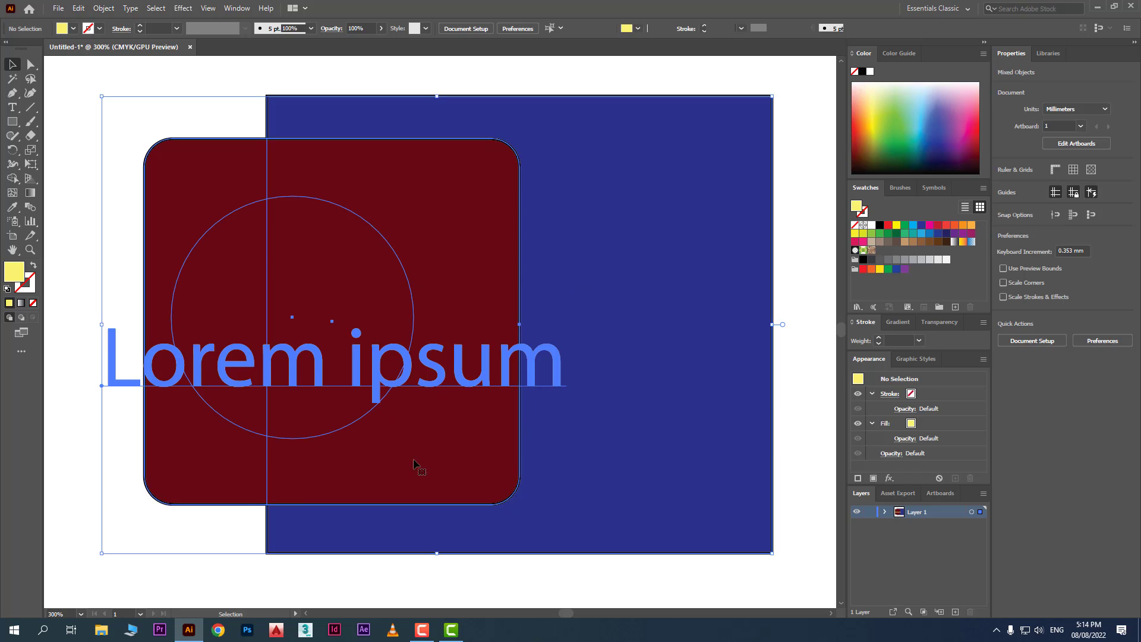
left_click_drag(474, 424, 317, 415)
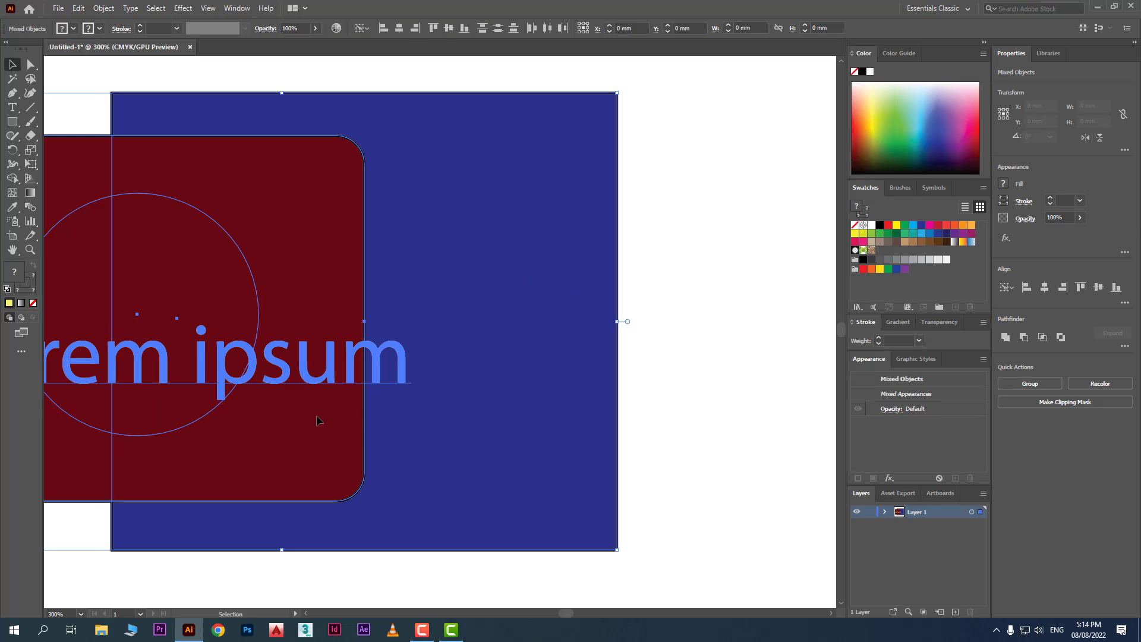
left_click(704, 452)
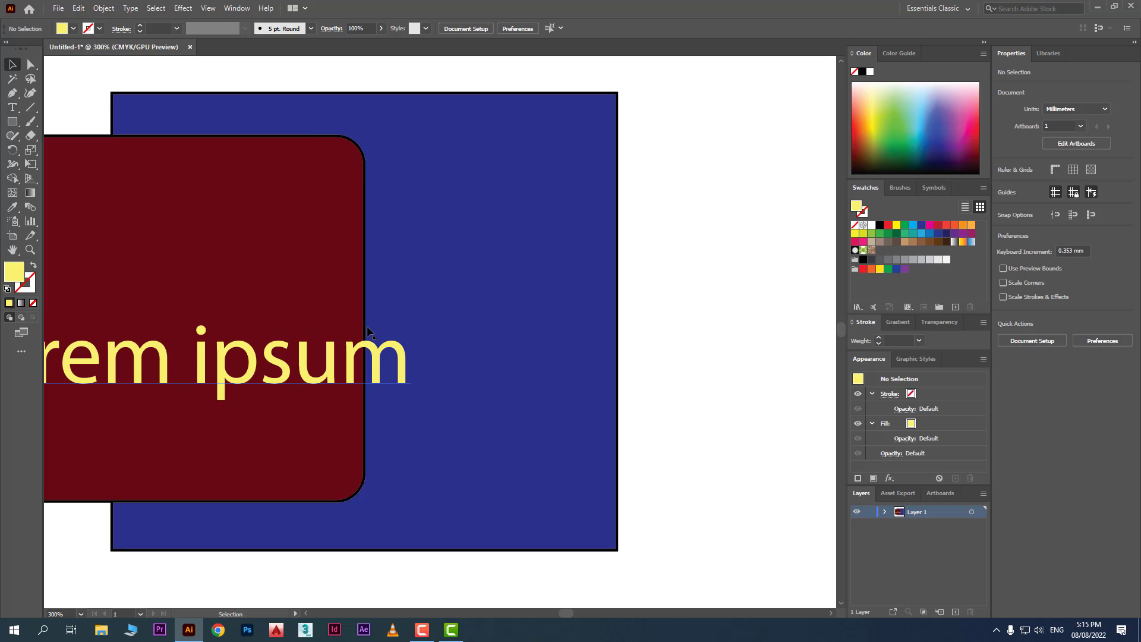
Detach the Layers panel from its dock, enlarge it and place it over the edge of the blue rectangle
left_click(235, 9)
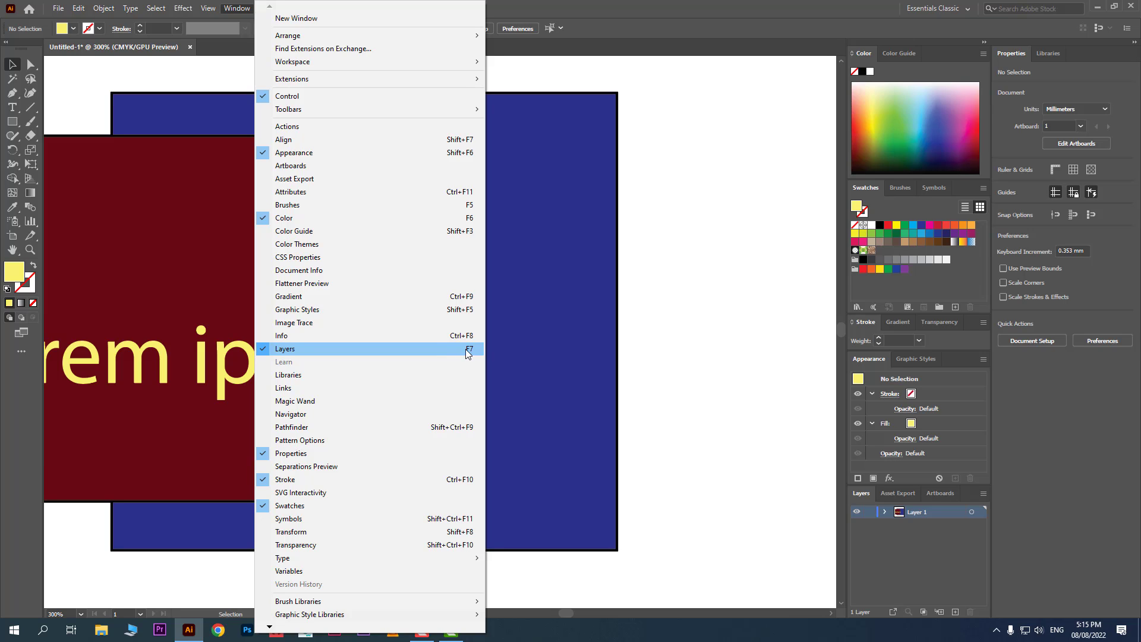
left_click(766, 497)
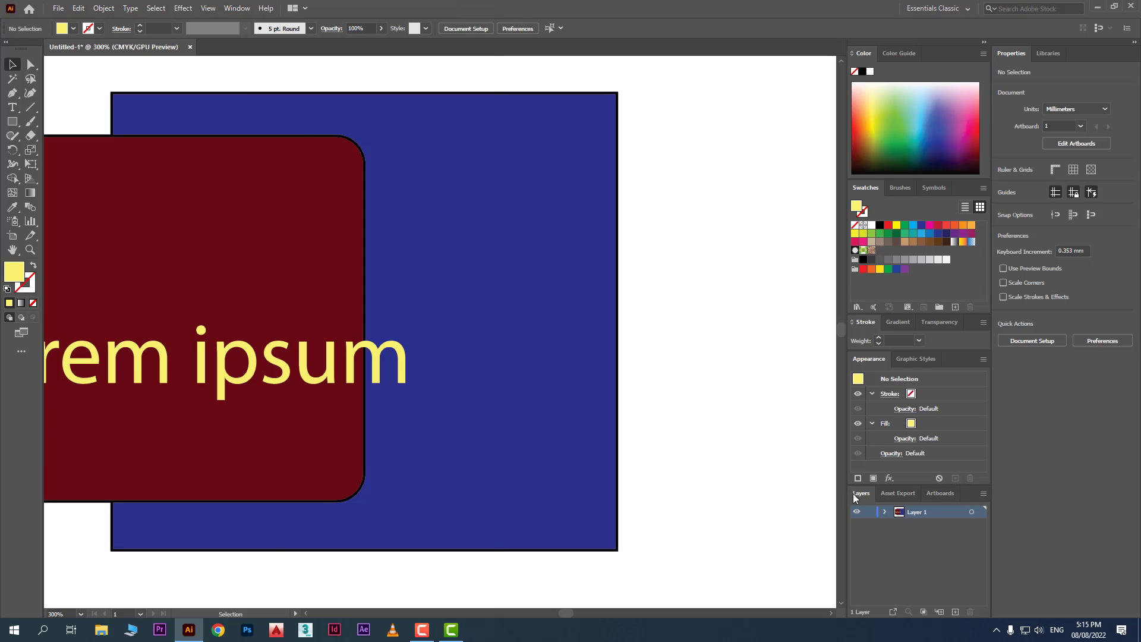
left_click_drag(858, 493, 523, 206)
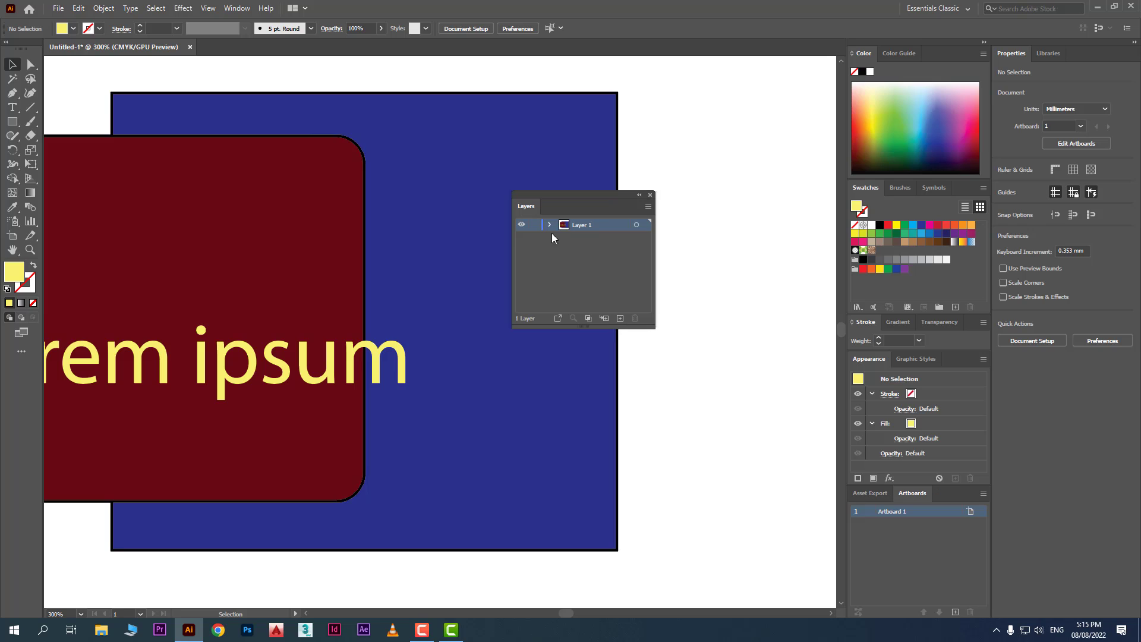
left_click_drag(654, 328, 747, 450)
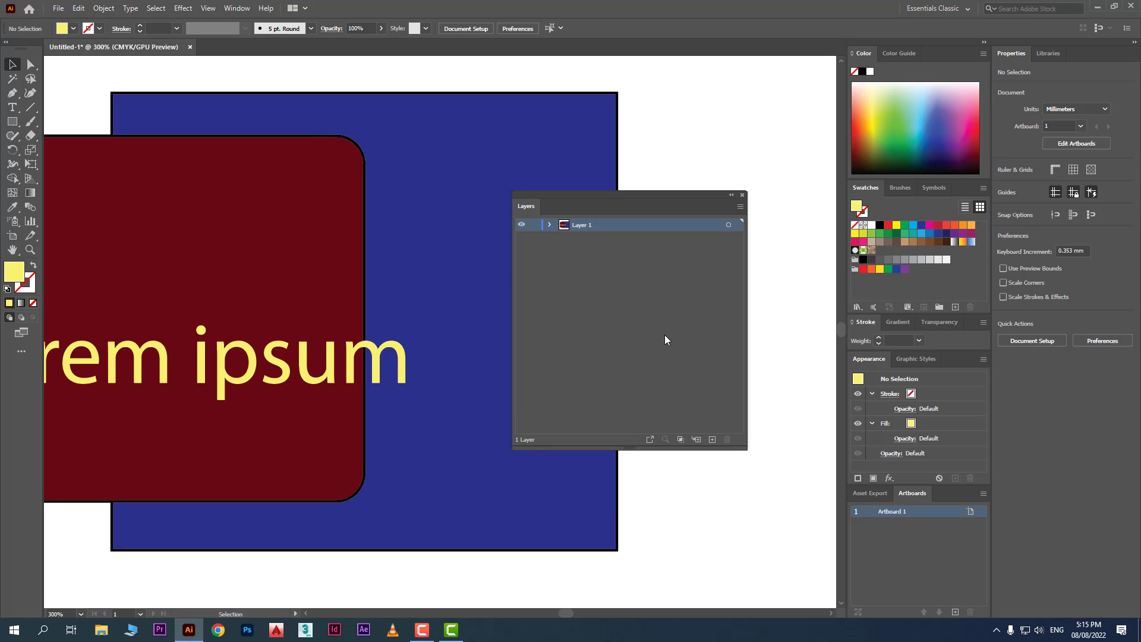
left_click_drag(583, 192, 601, 196)
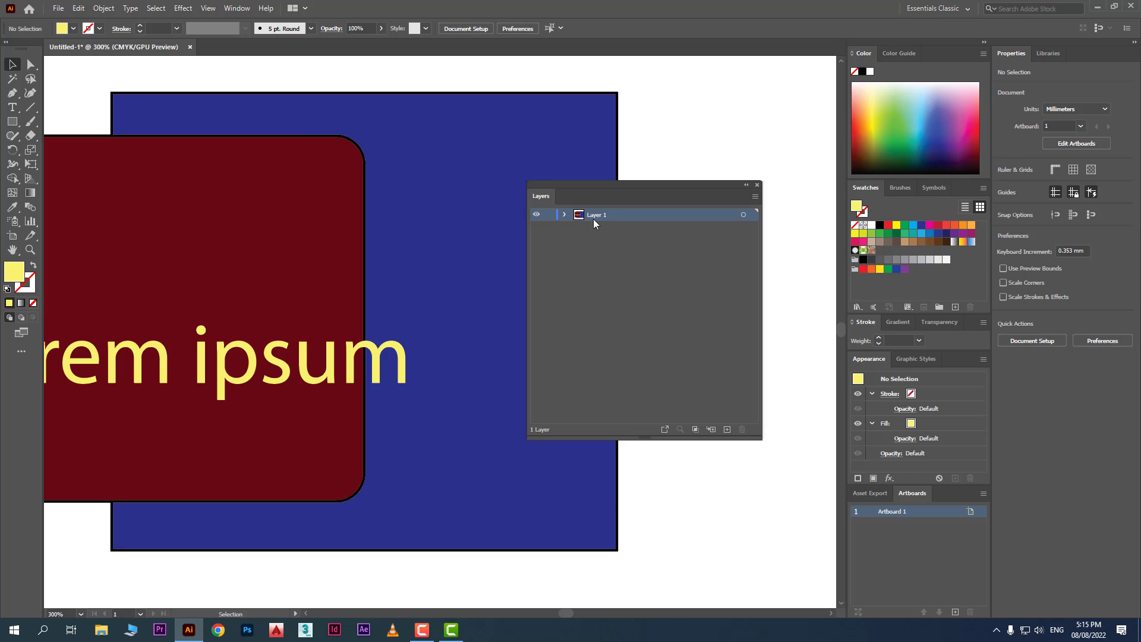
Expand Layer 1 and highlight its ellipse, blue rectangle, dark red rectangle and text entries in turn, then clear the highlight
left_click(563, 214)
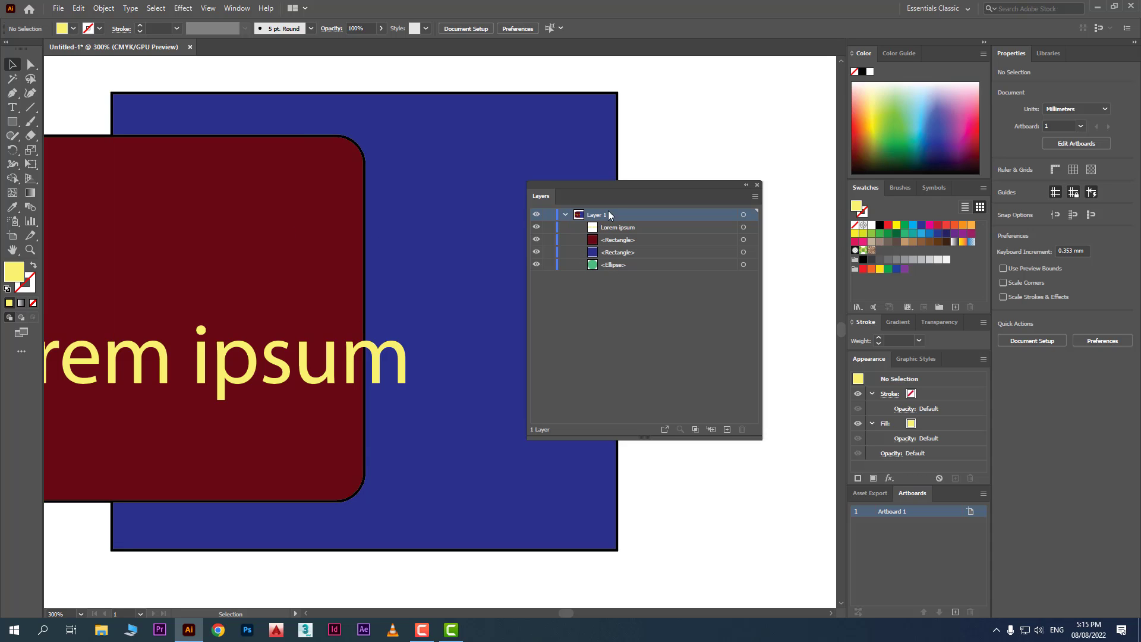
left_click(604, 320)
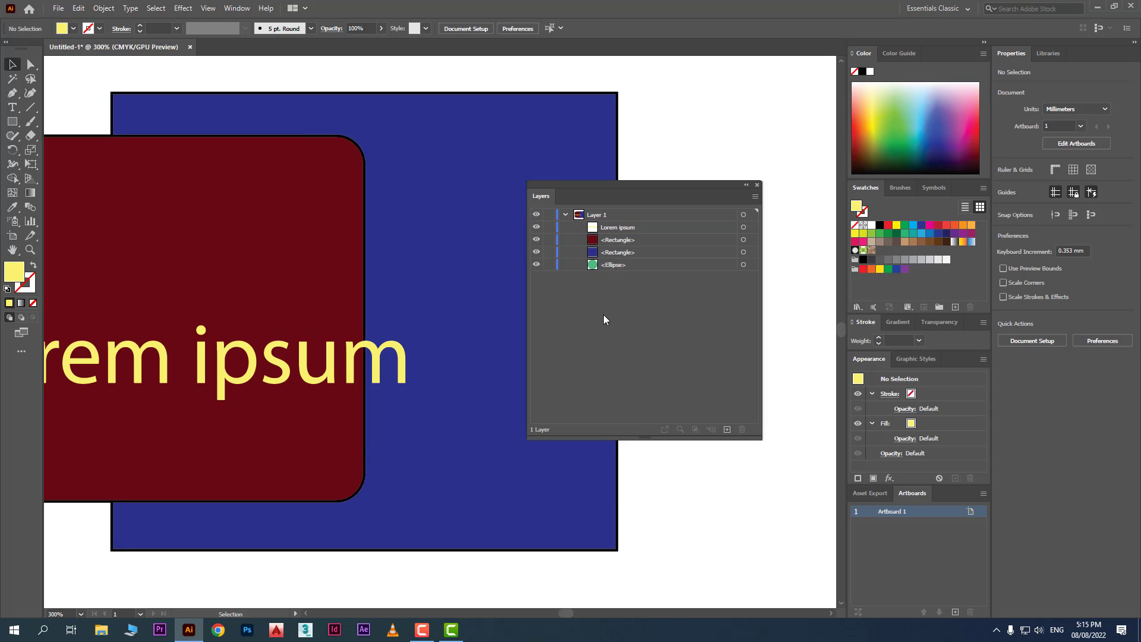
left_click(630, 267)
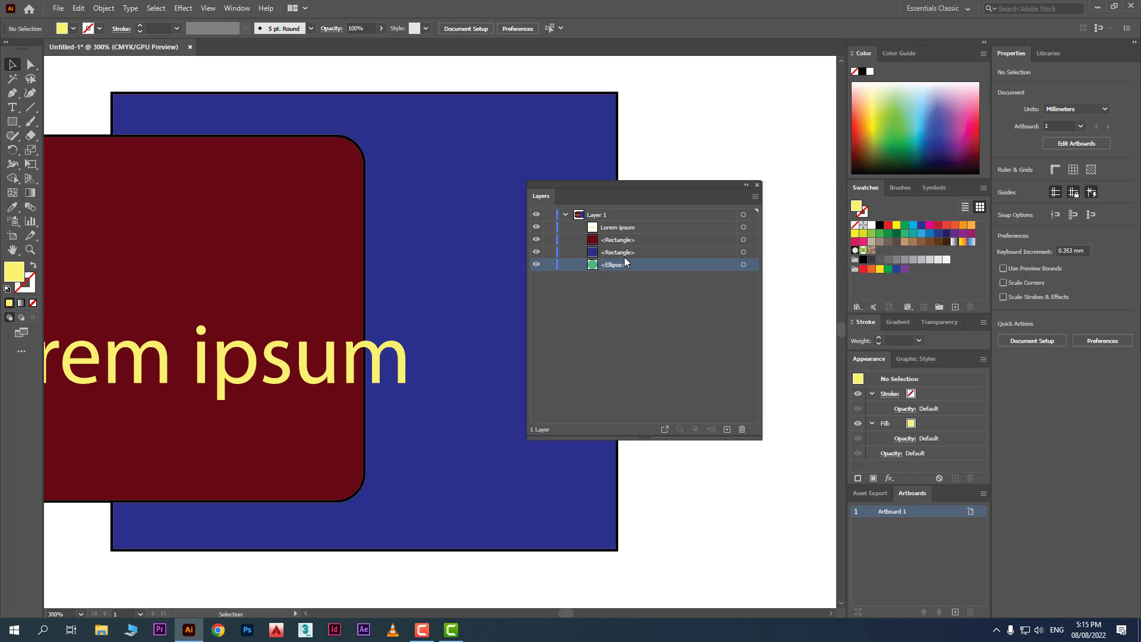
left_click(633, 255)
left_click(638, 238)
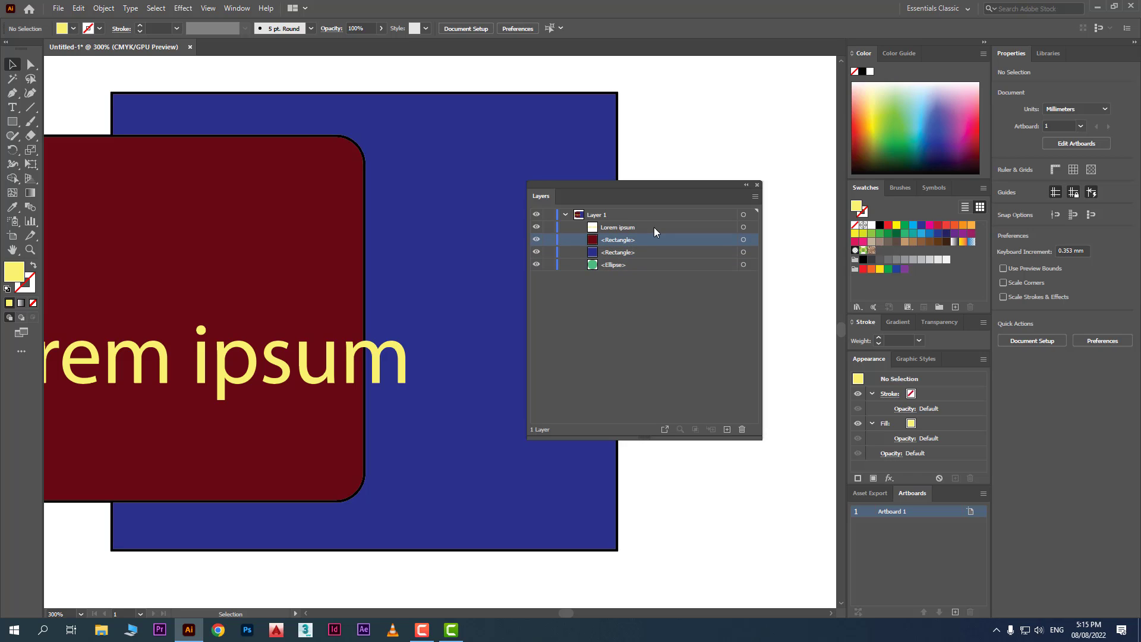
left_click(653, 228)
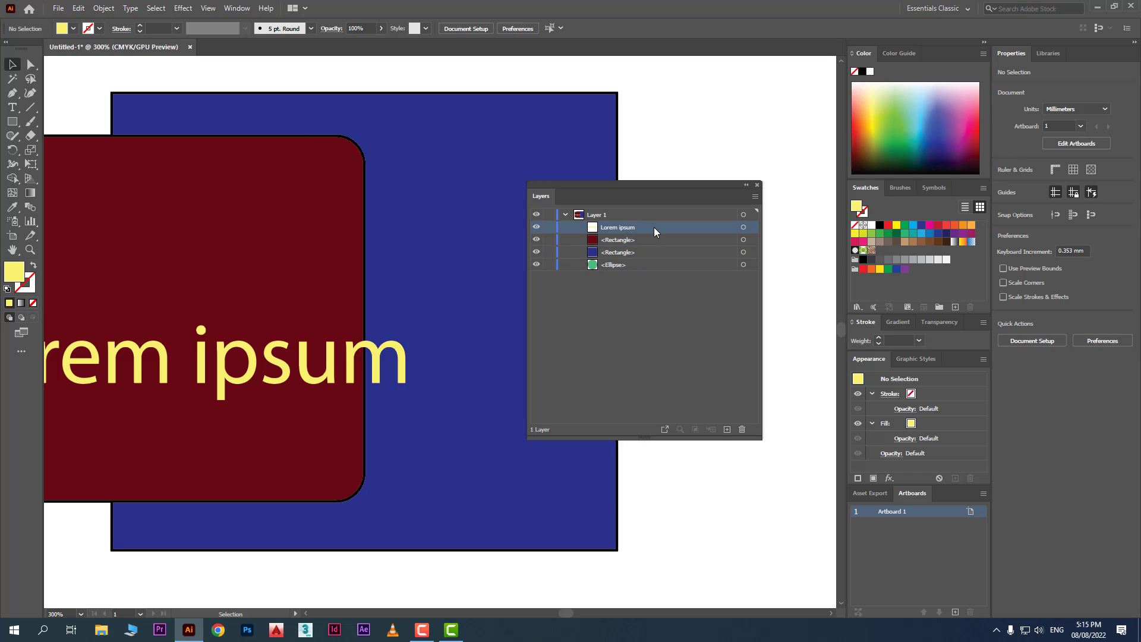
left_click(655, 290)
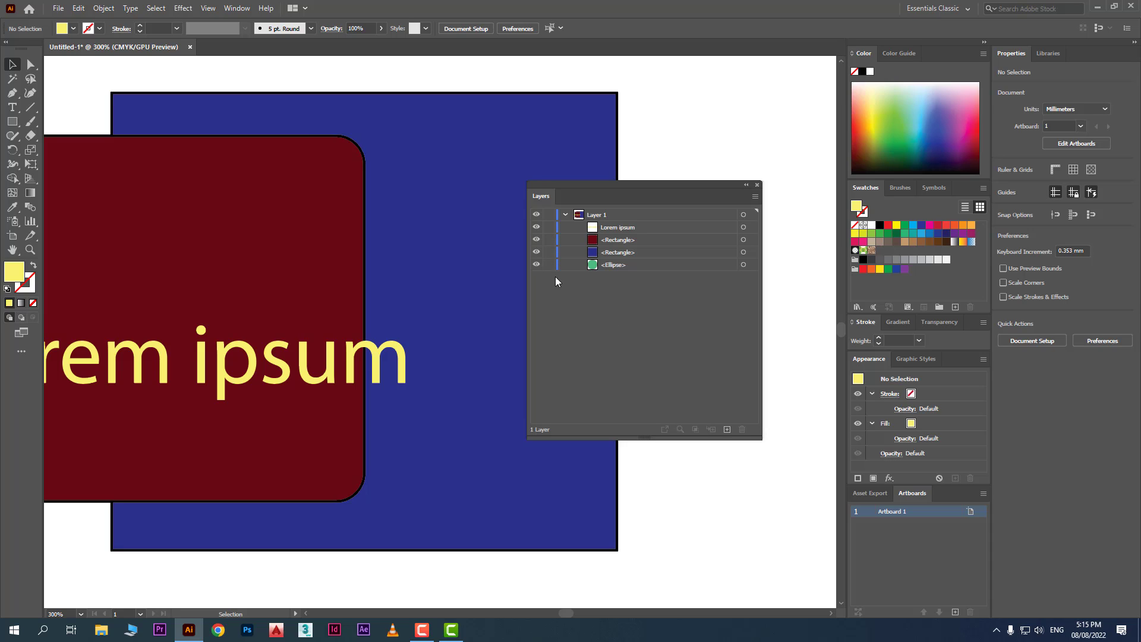
Enlarge the screen with Windows Magnifier and move the floating Layers panel over the edge of the dark red rectangle
mouse_move(628, 188)
left_mouse_down()
mouse_move(732, 171)
mouse_move(614, 185)
mouse_move(613, 174)
left_mouse_up()
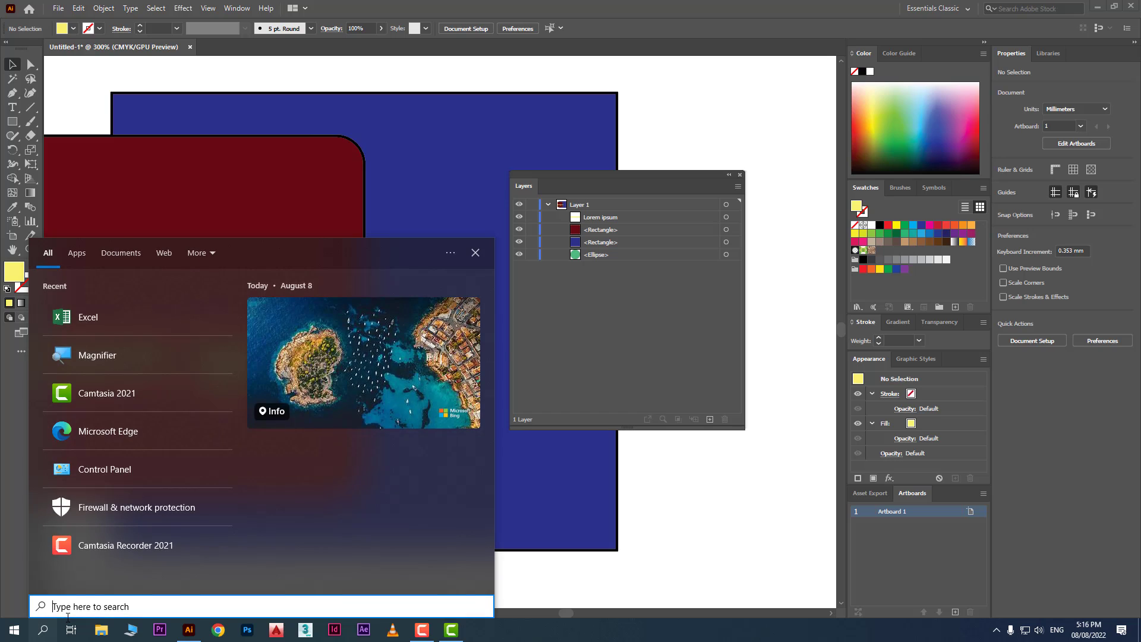
type("mag")
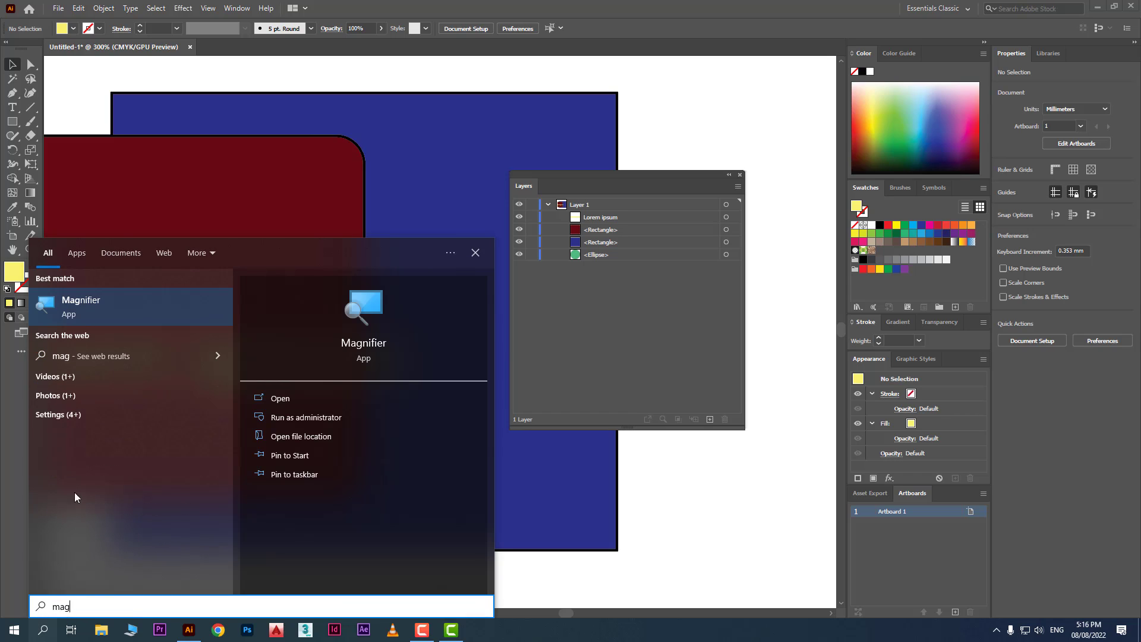
left_click(126, 308)
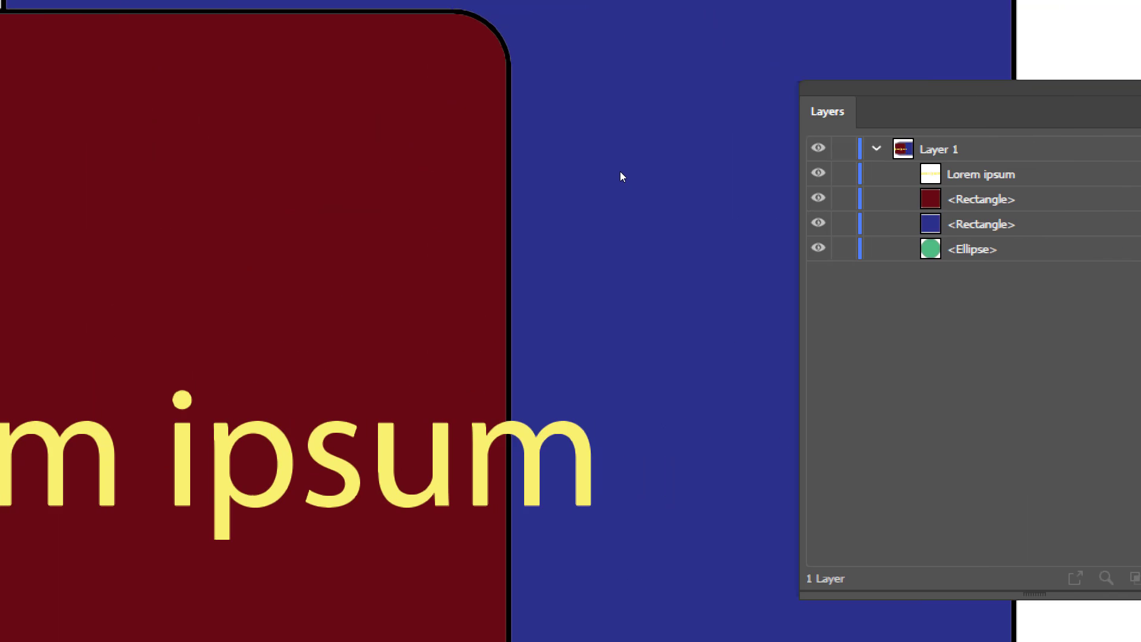
left_click_drag(620, 173, 460, 164)
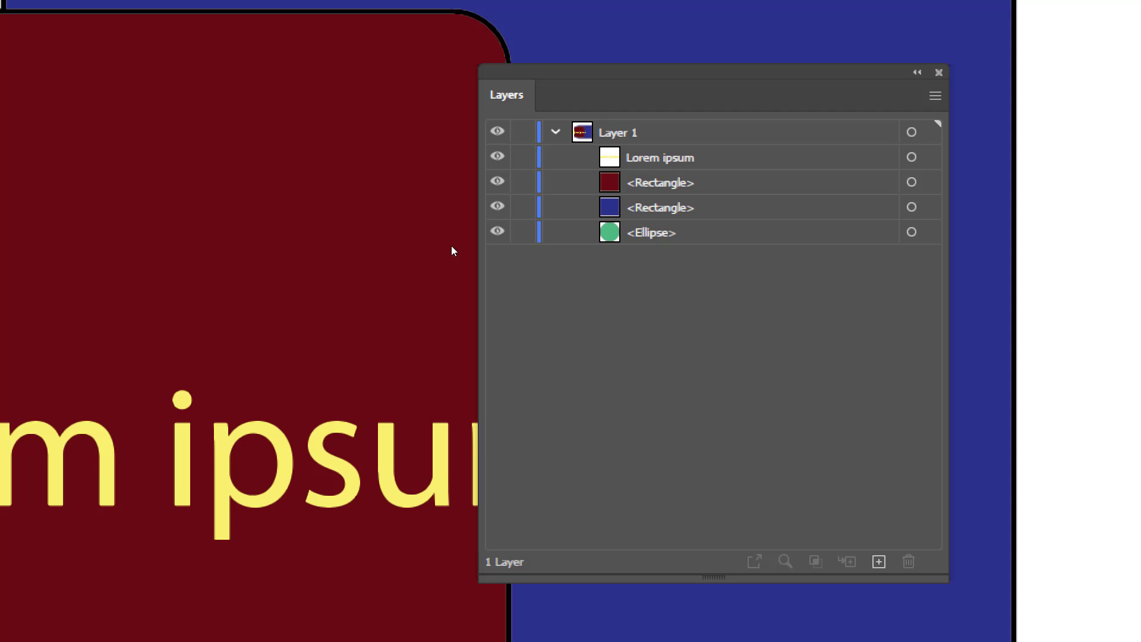
Go through Layer 1's entries from the ellipse up to the "Lorem ipsum" text to examine the stacking order
left_click(652, 232)
left_click(660, 207)
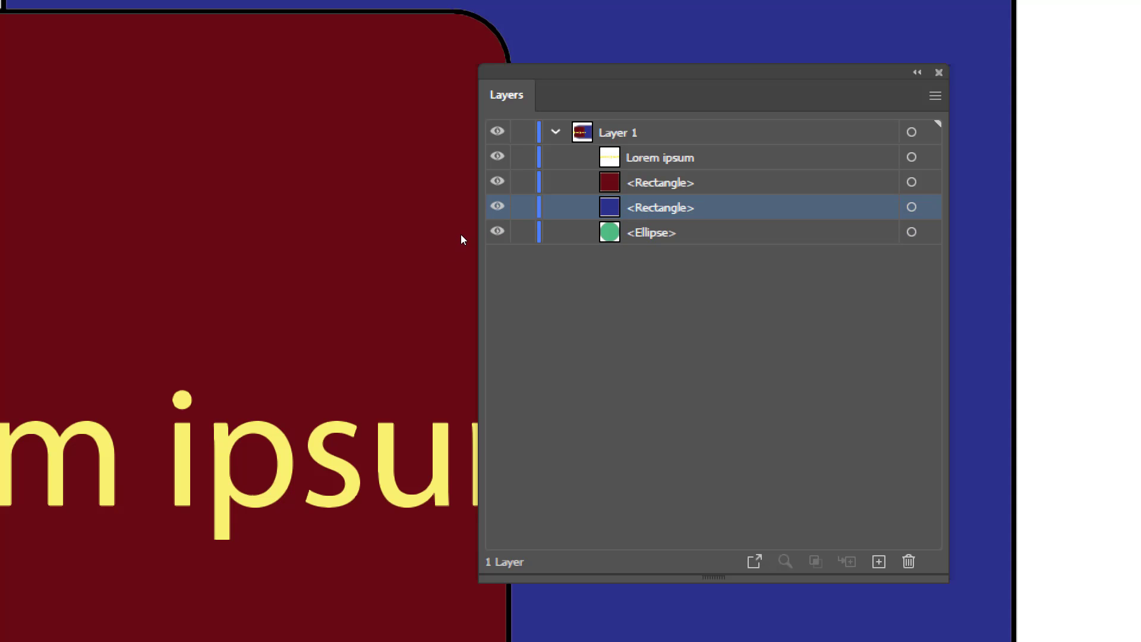
left_click(660, 182)
left_click(660, 158)
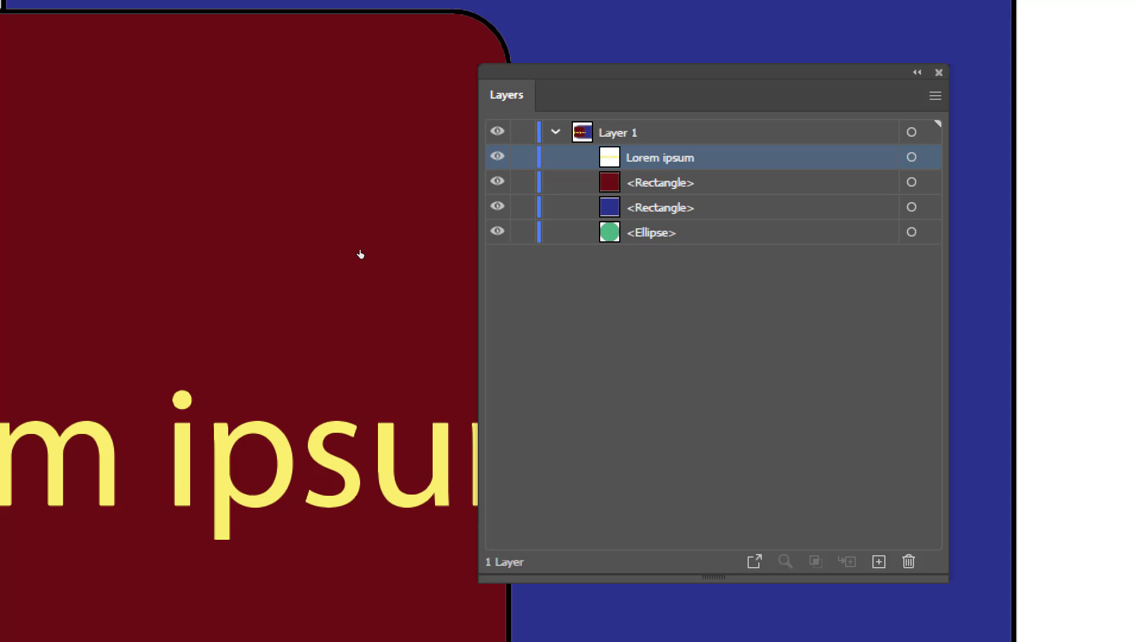
Temporarily hide the ellipse and blue rectangle, show them again, and do the same with the dark red rectangle
left_click(498, 232)
left_click(497, 208)
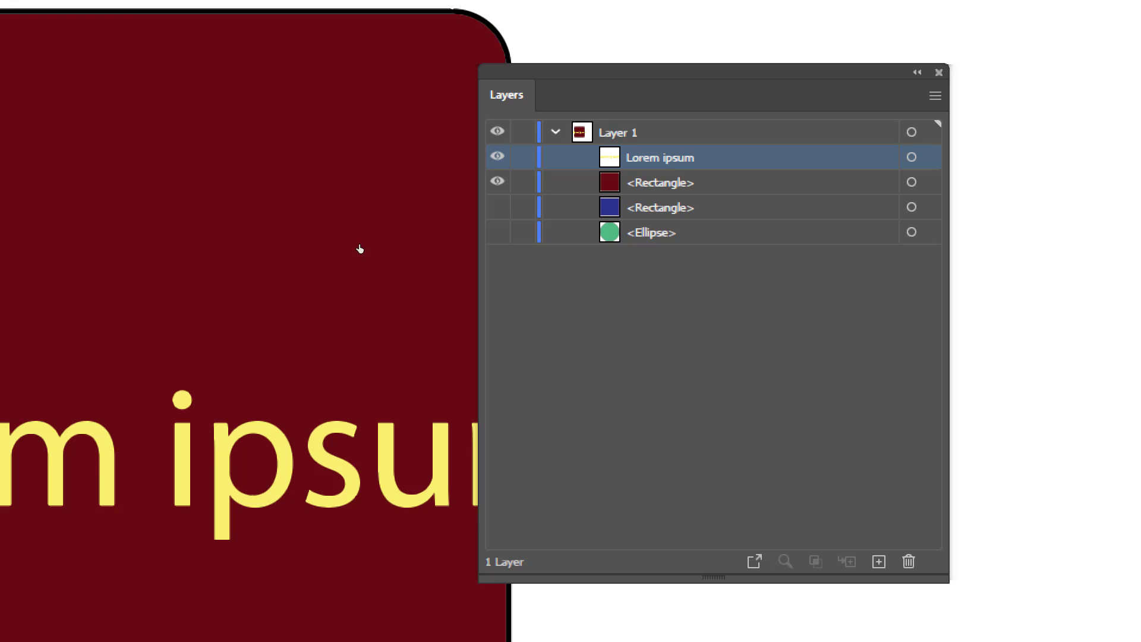
left_click(498, 231)
left_click(498, 206)
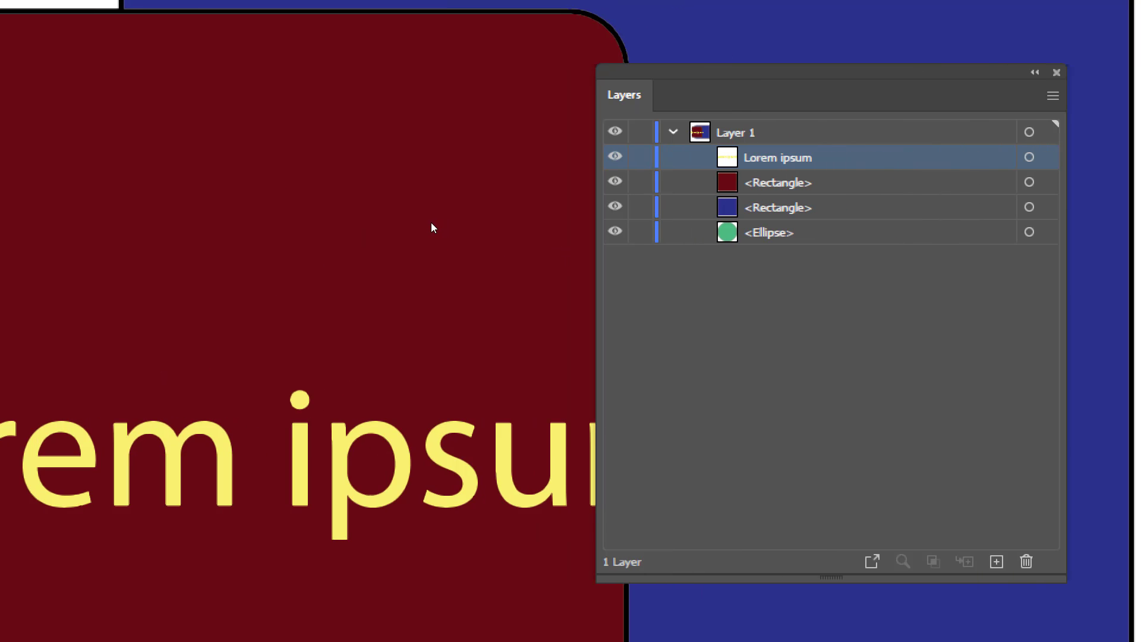
left_click(615, 181)
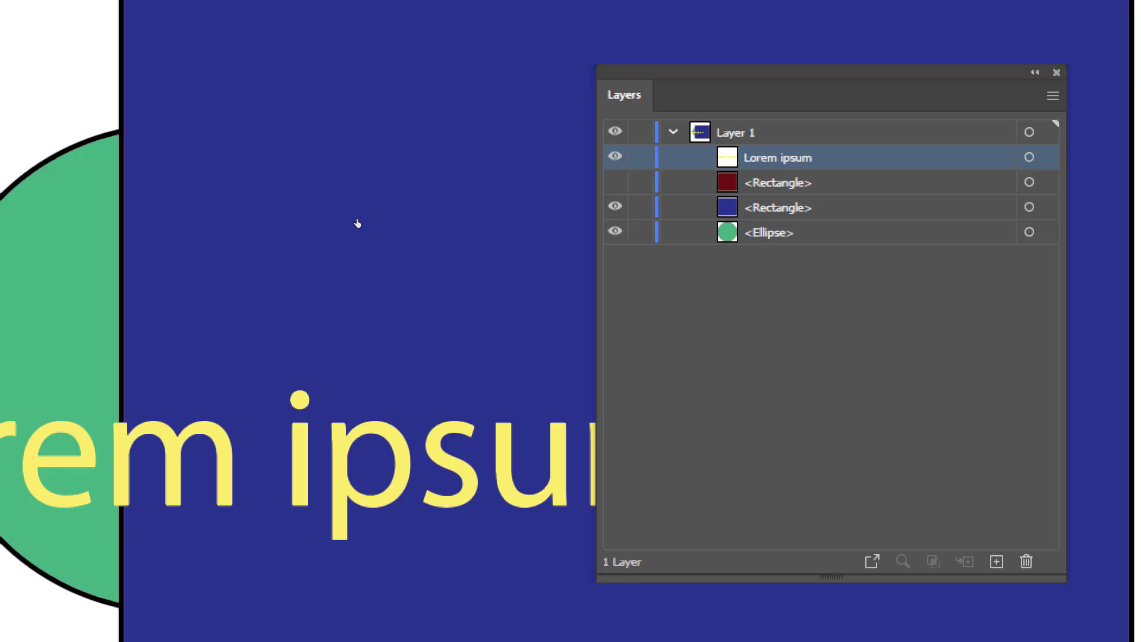
key("ctrl+z")
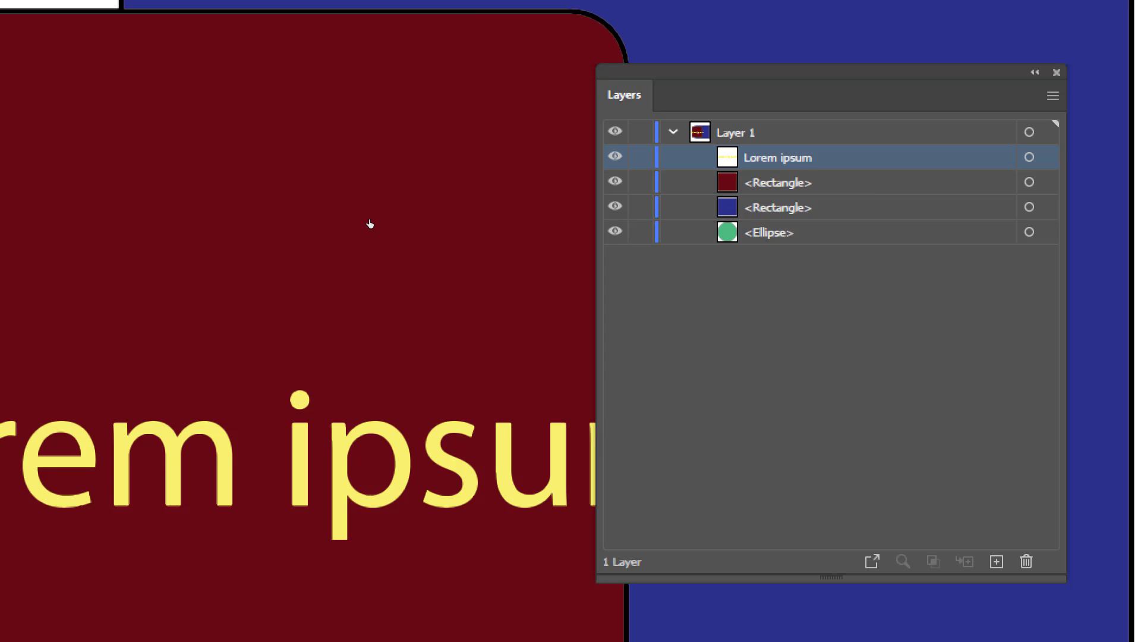
Lock the dark red rectangle, the blue rectangle and the ellipse, then unlock all three
left_click(640, 181)
left_click(640, 207)
left_click(640, 232)
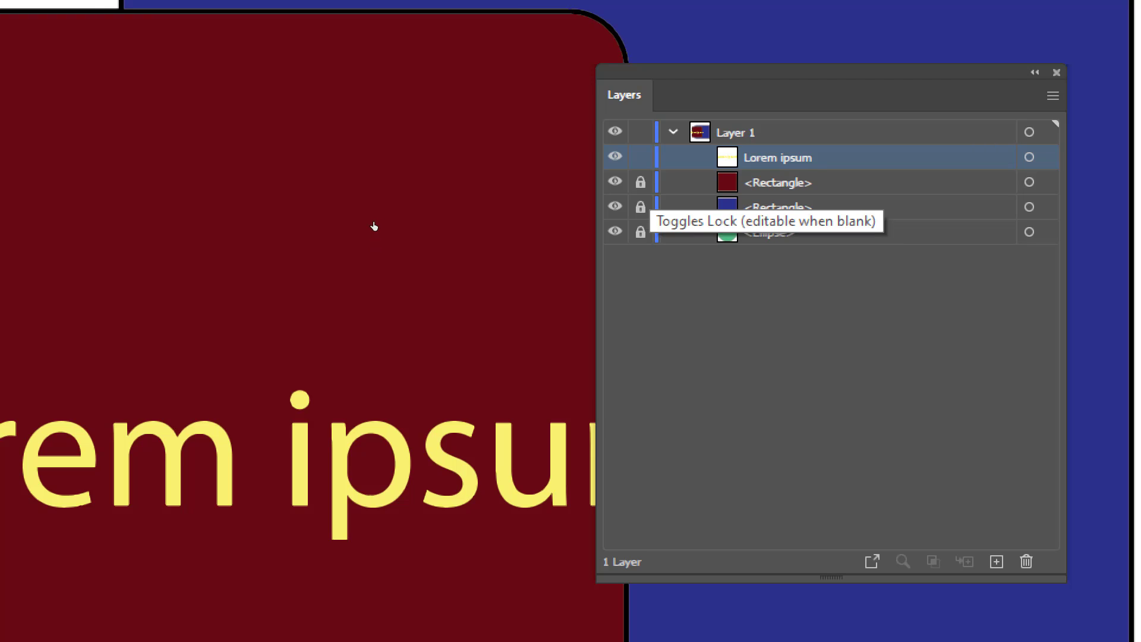
left_click(641, 182)
left_click(640, 207)
left_click(640, 232)
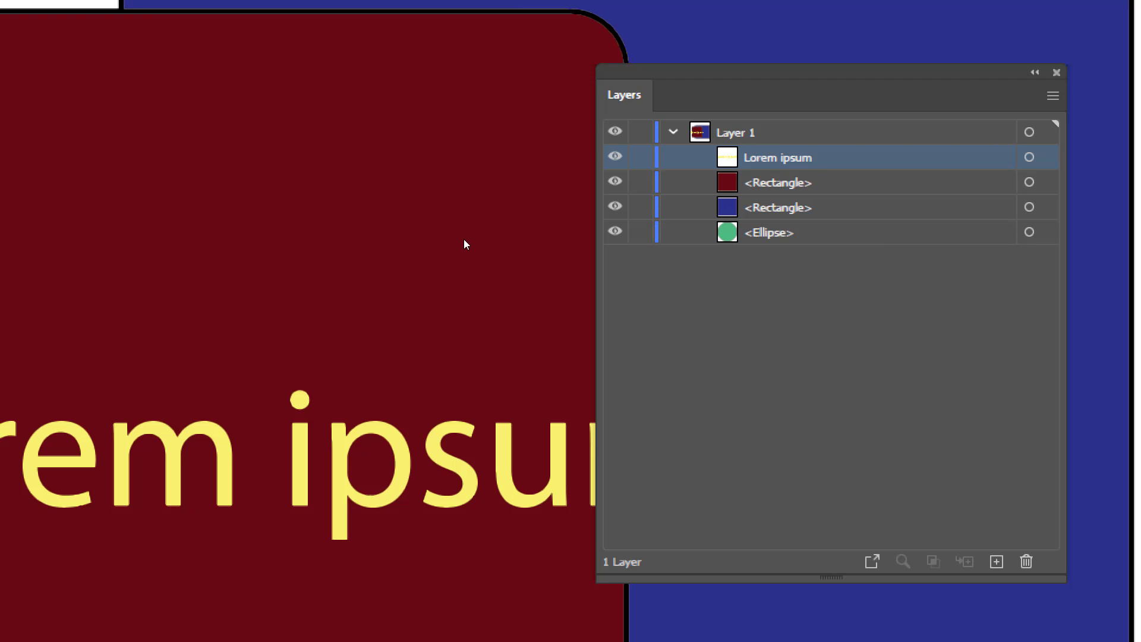
Rename the green ellipse's entry in Layer 1 to "circle"
left_click(769, 233)
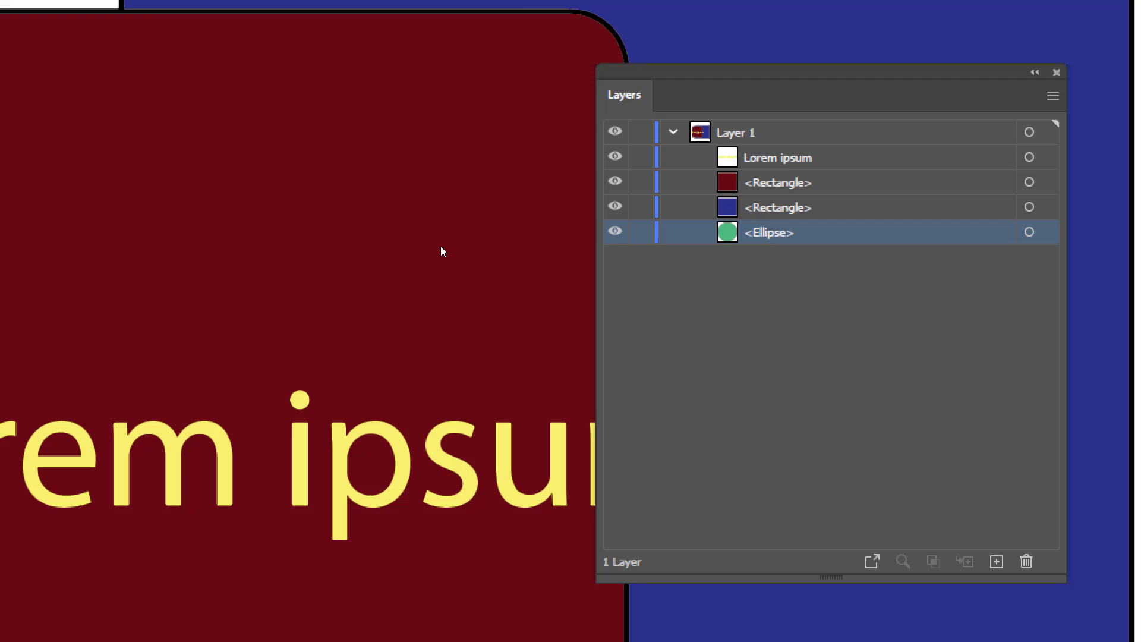
double_click(769, 232)
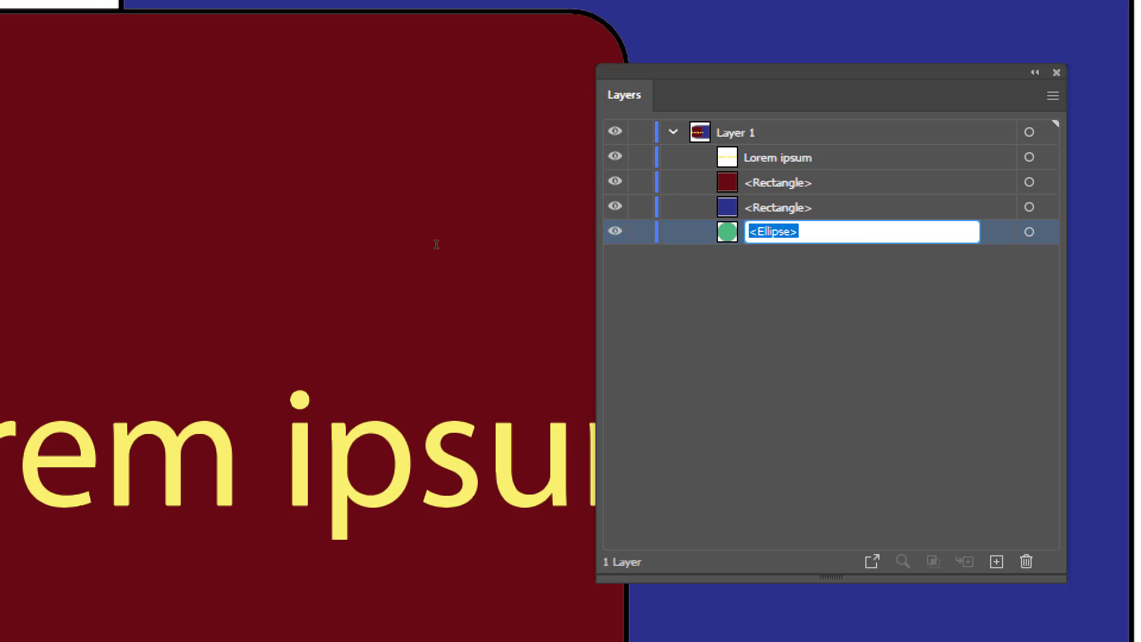
type("circle")
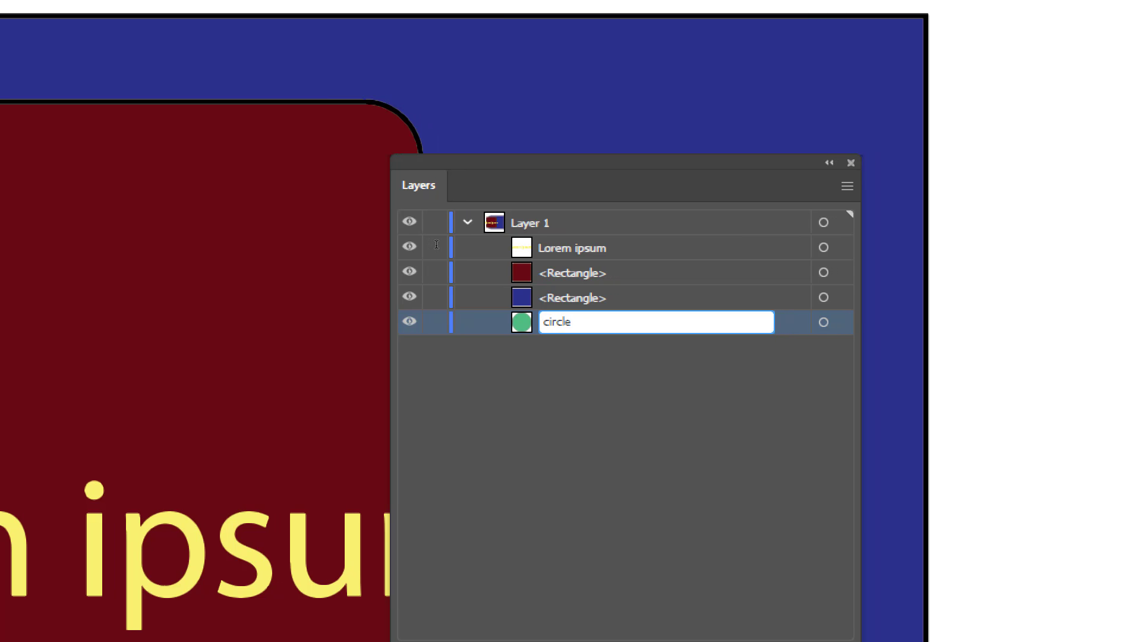
key("Return")
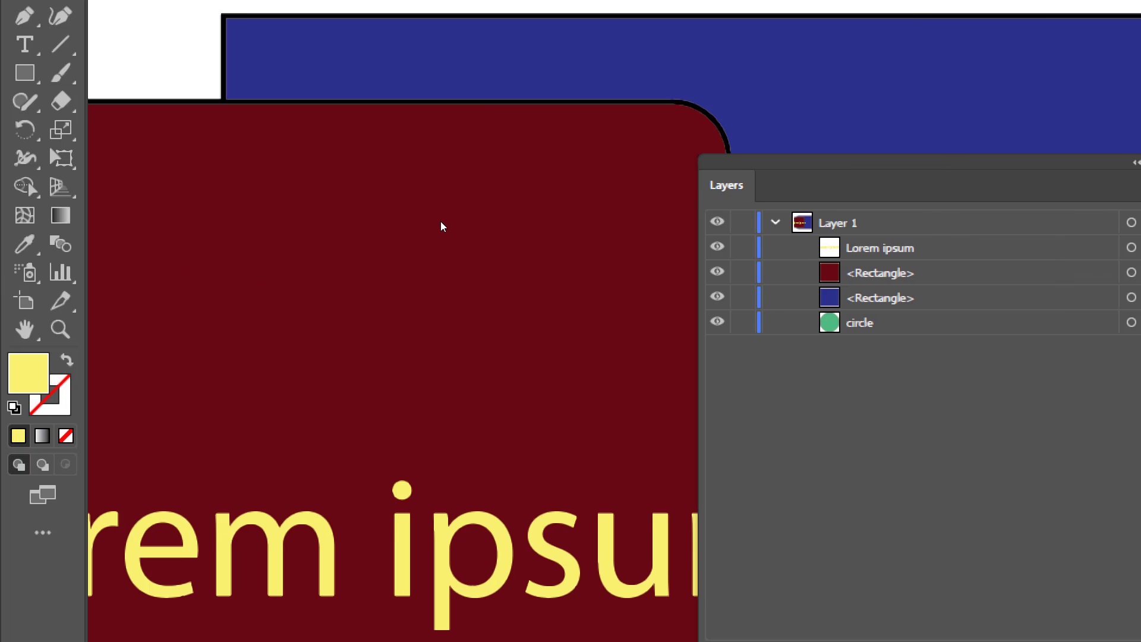
Move the circle's entry above both rectangles in Layer 1, directly beneath the "Lorem ipsum" text
double_click(880, 273)
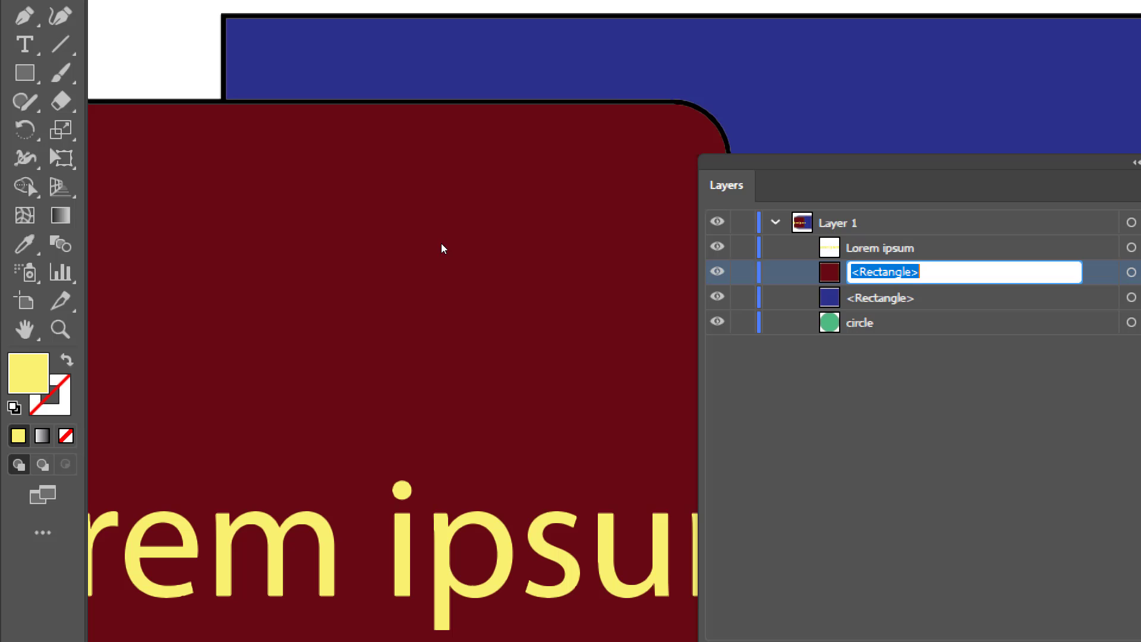
left_click(451, 270)
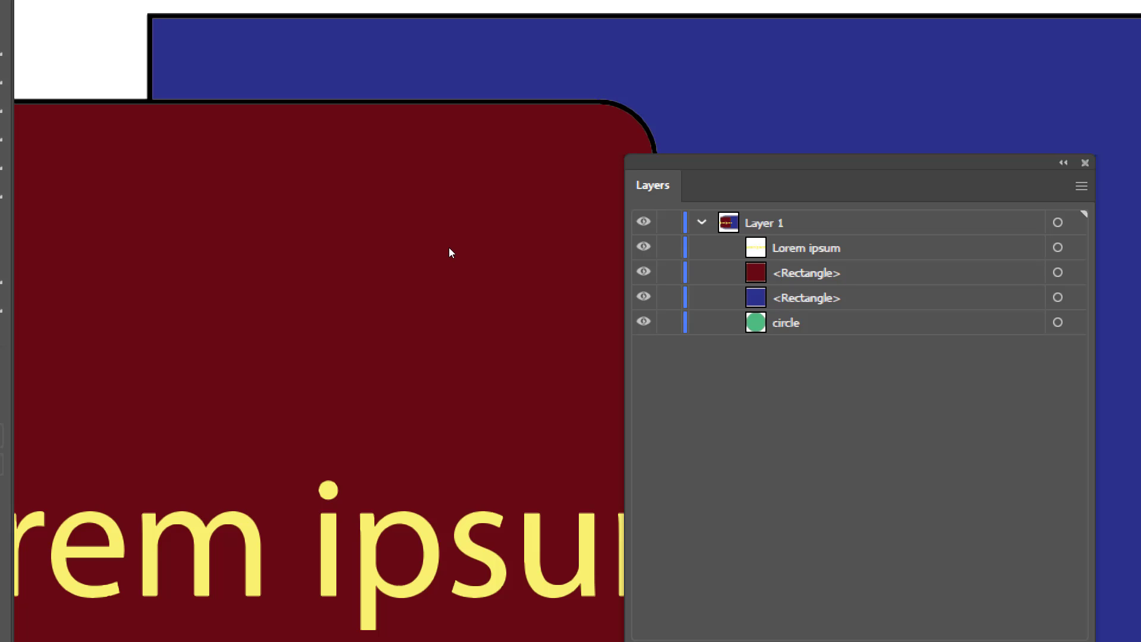
mouse_move(460, 245)
left_mouse_down()
mouse_move(446, 239)
mouse_move(454, 203)
mouse_move(446, 228)
left_mouse_up()
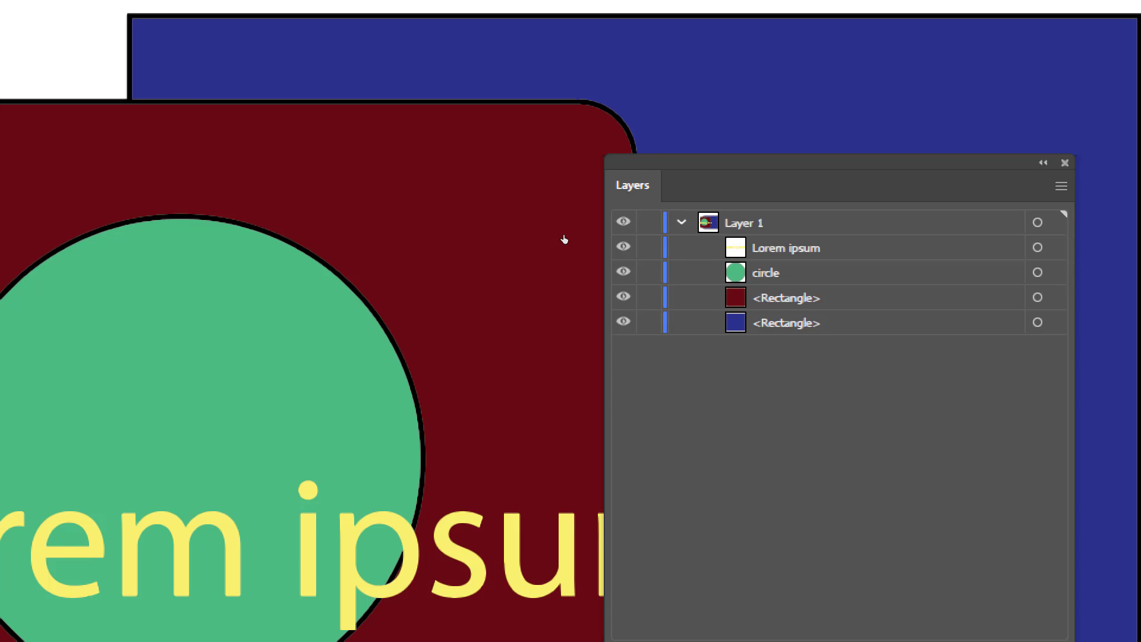
Select the circle, the "Lorem ipsum" text and the dark red rectangle one after another through their Layer 1 entries
left_click(565, 230)
key("ctrl+alt+]")
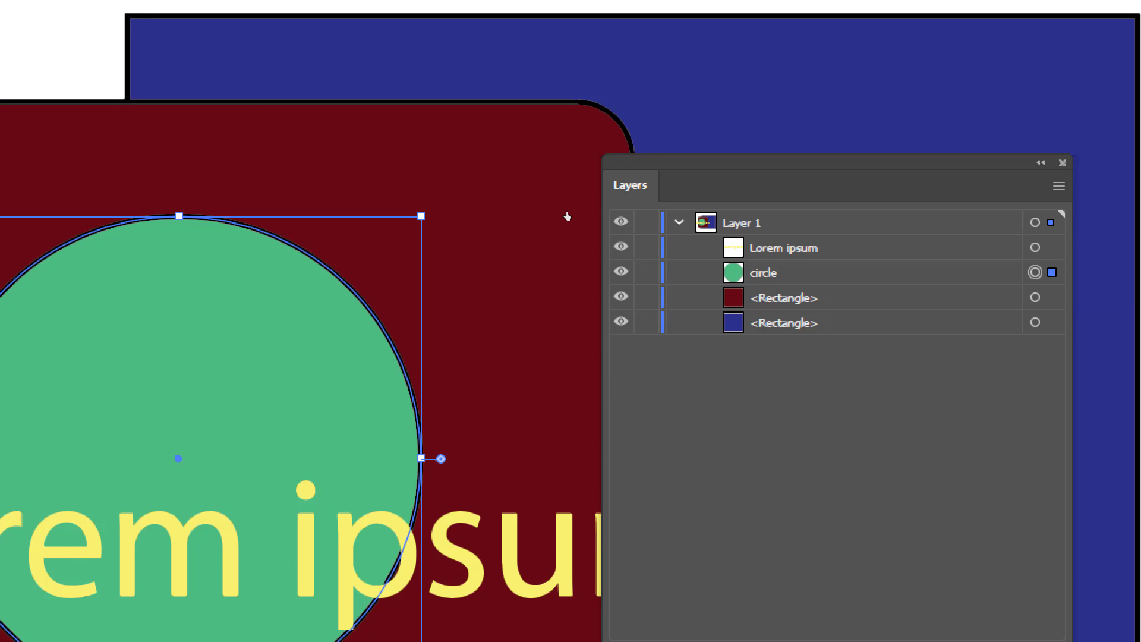
key("ctrl+alt+]")
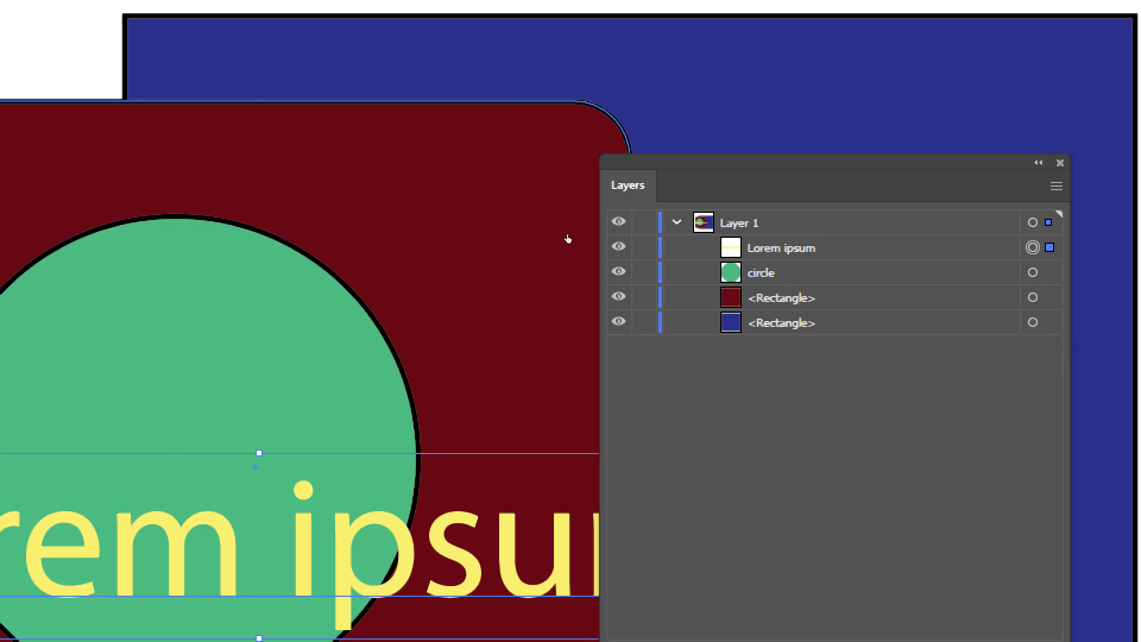
left_click(567, 236)
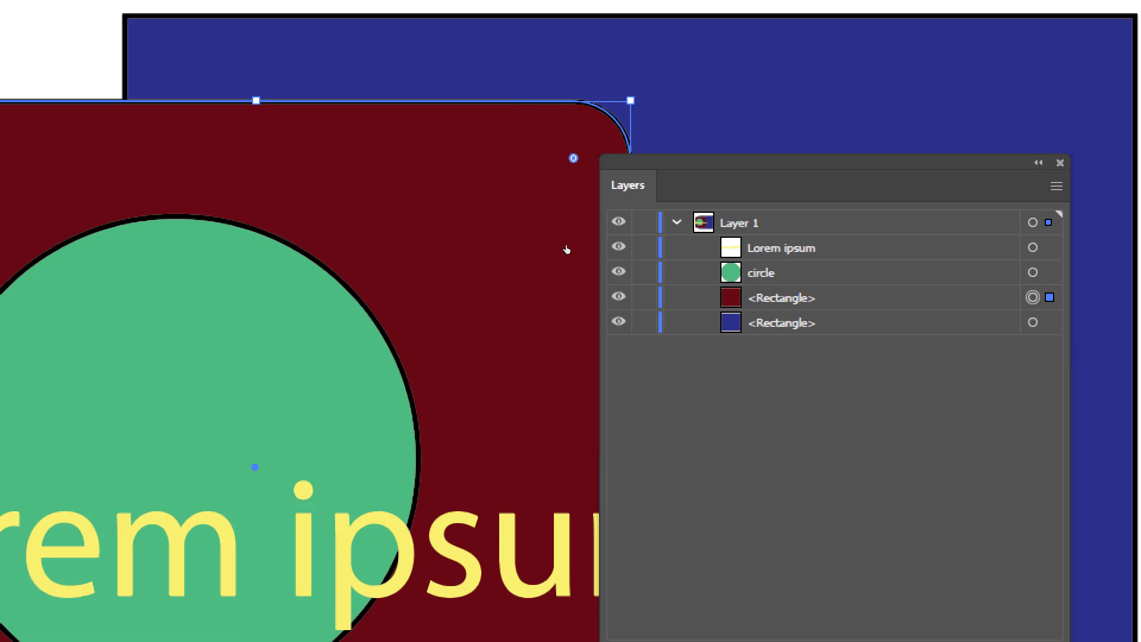
Delete the blue rectangle and select the dark red rectangle together with the circle through their layer entries
left_click(1032, 322)
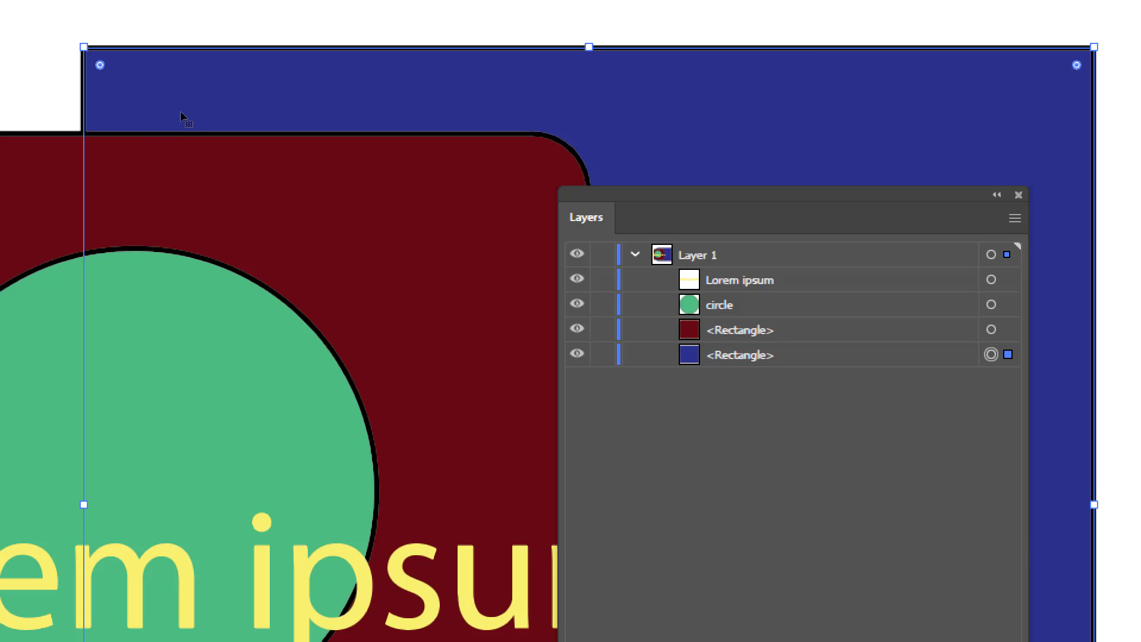
key("Delete")
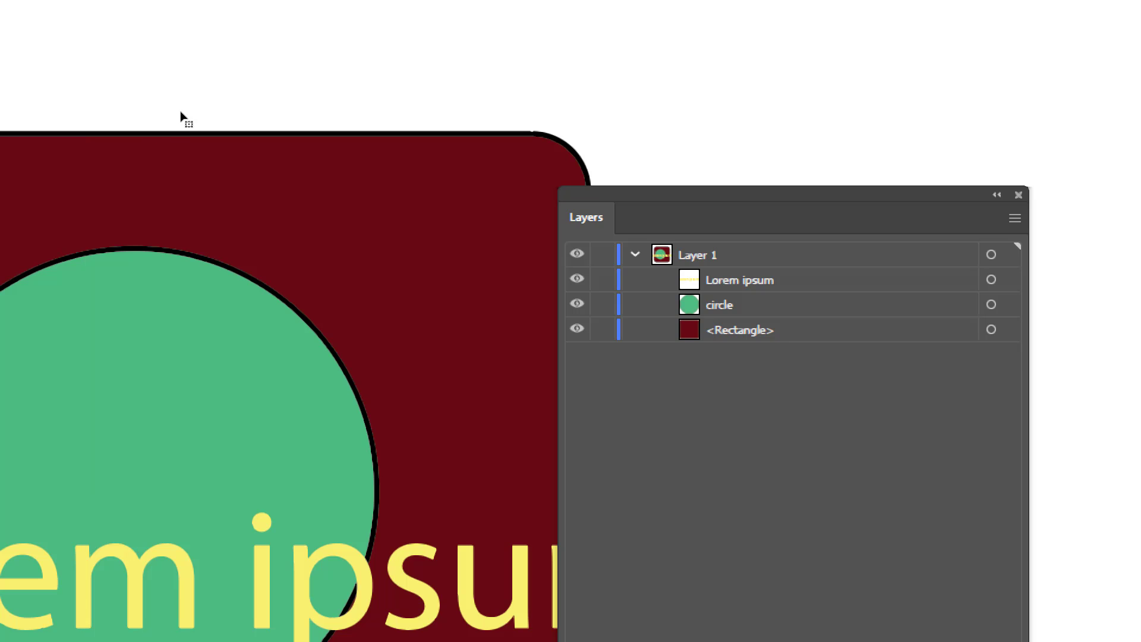
left_click(215, 173)
left_click(952, 304, "shift")
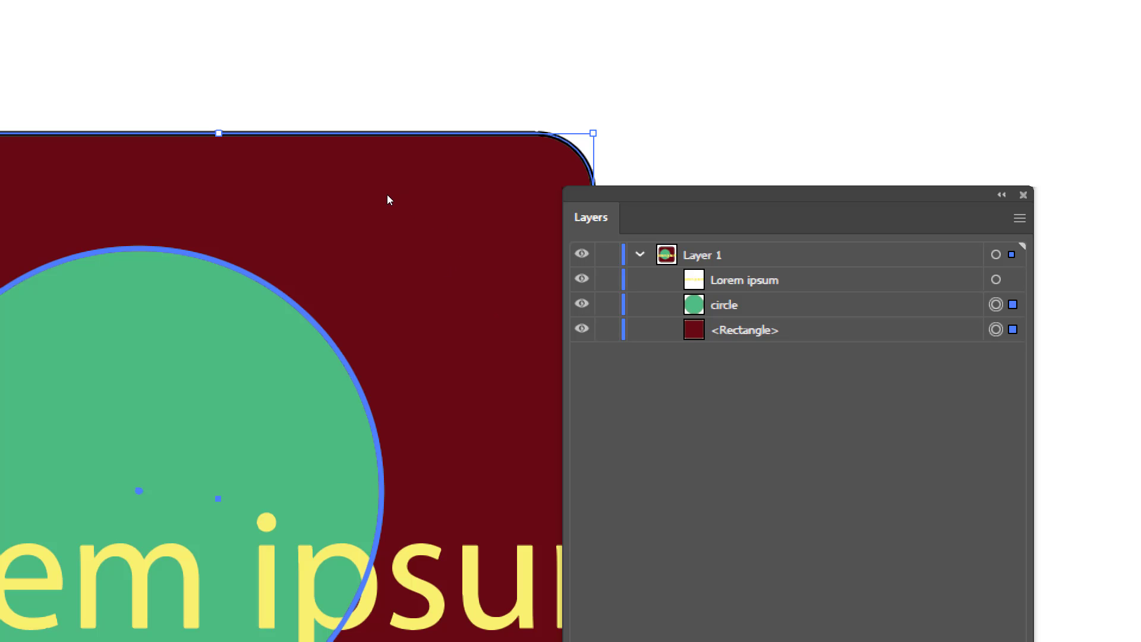
Collapse Layer 1 and add three new empty layers above it
key("ctrl+g")
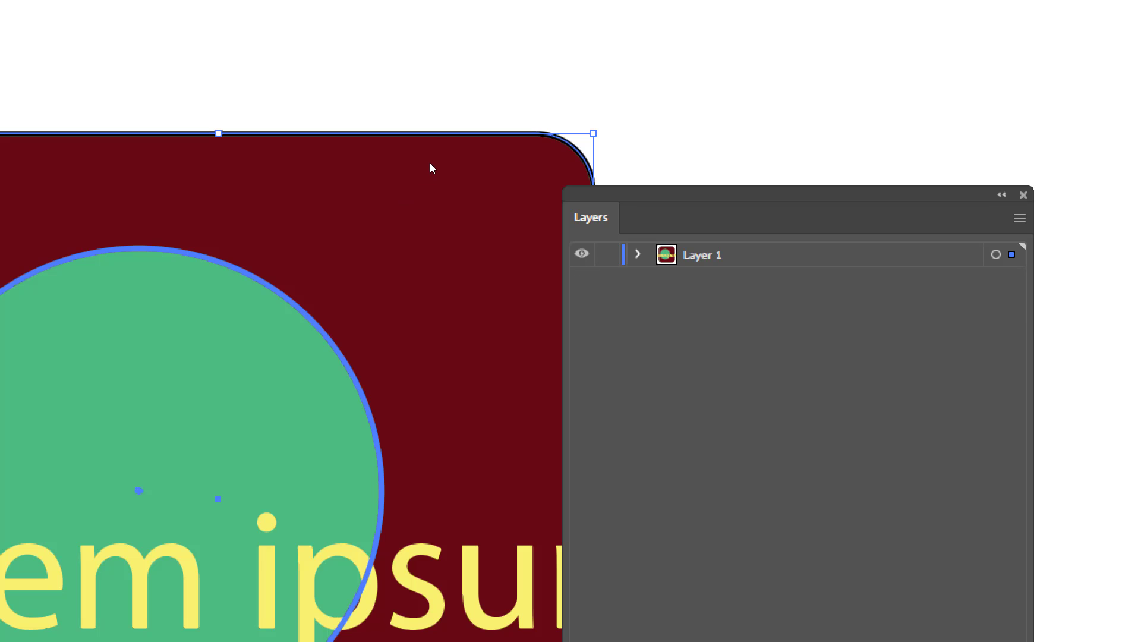
left_click_drag(799, 195, 802, 117)
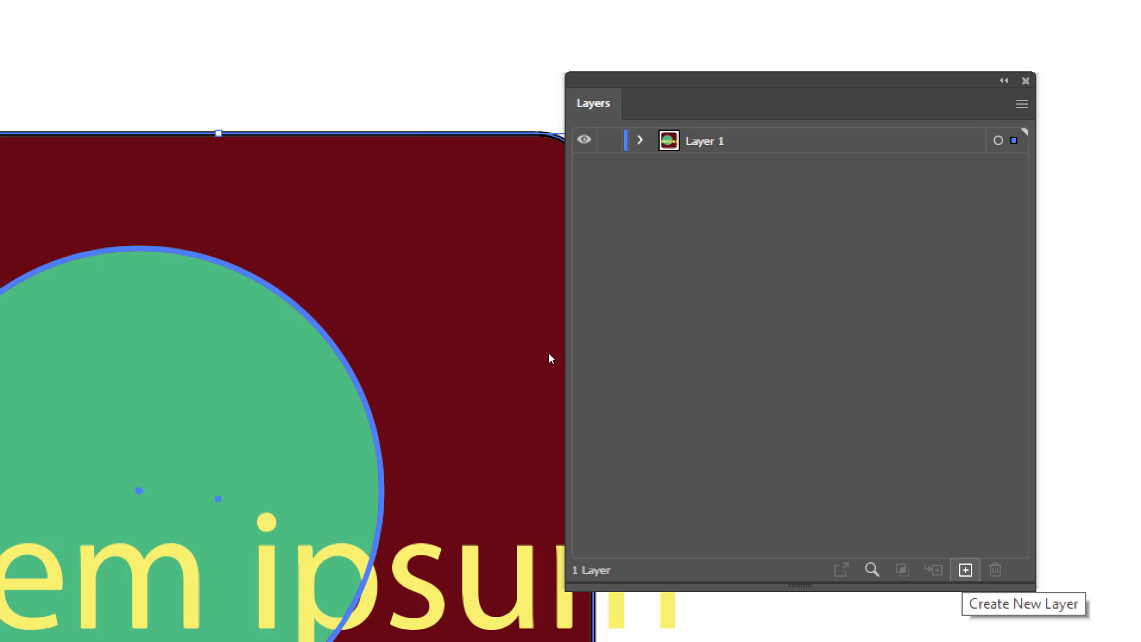
key("ctrl+l")
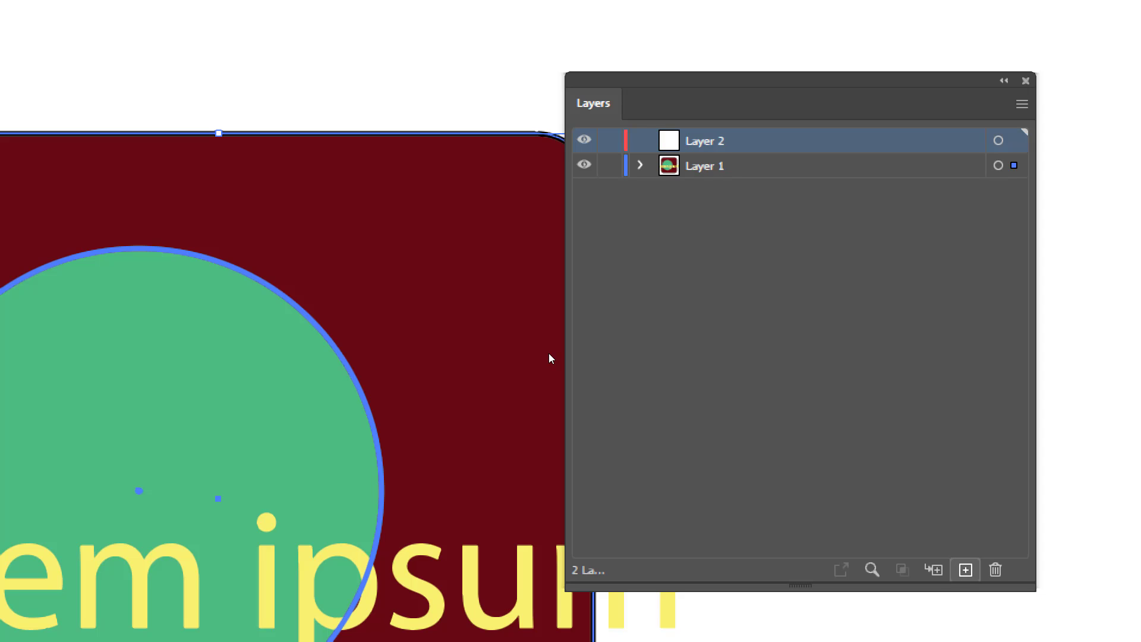
key("ctrl+l")
key("ctrl+l")
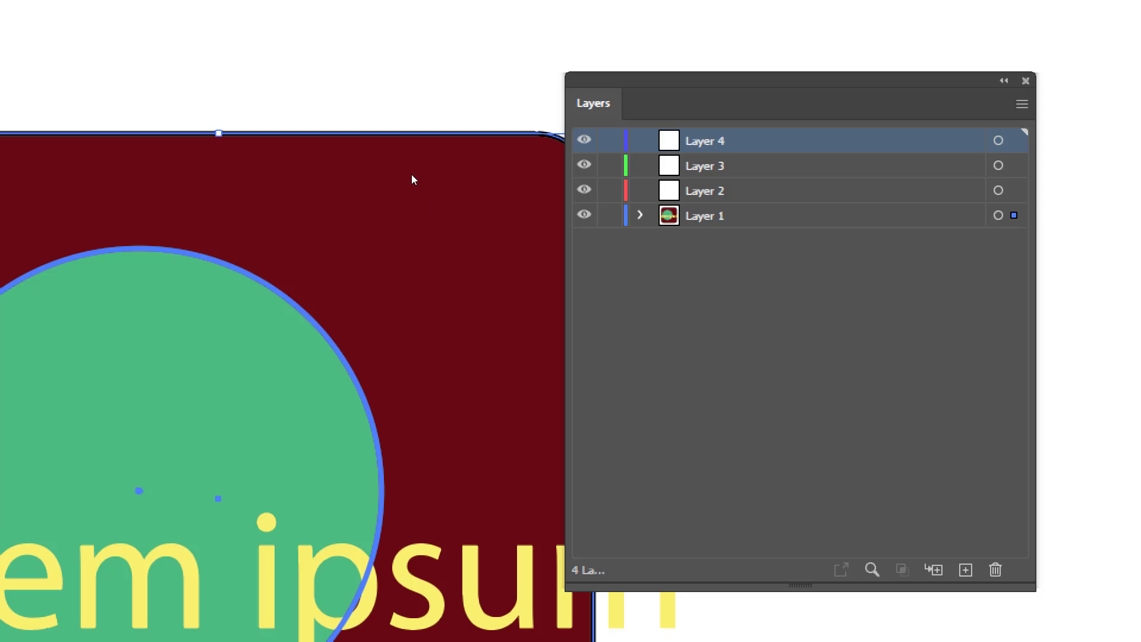
double_click(705, 191)
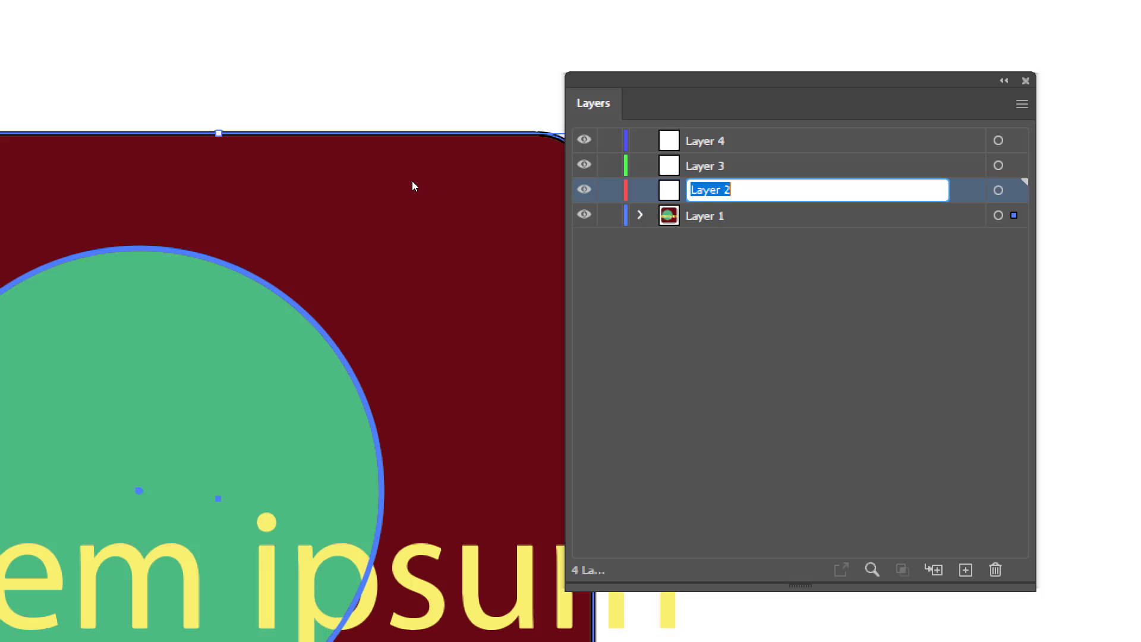
double_click(780, 216)
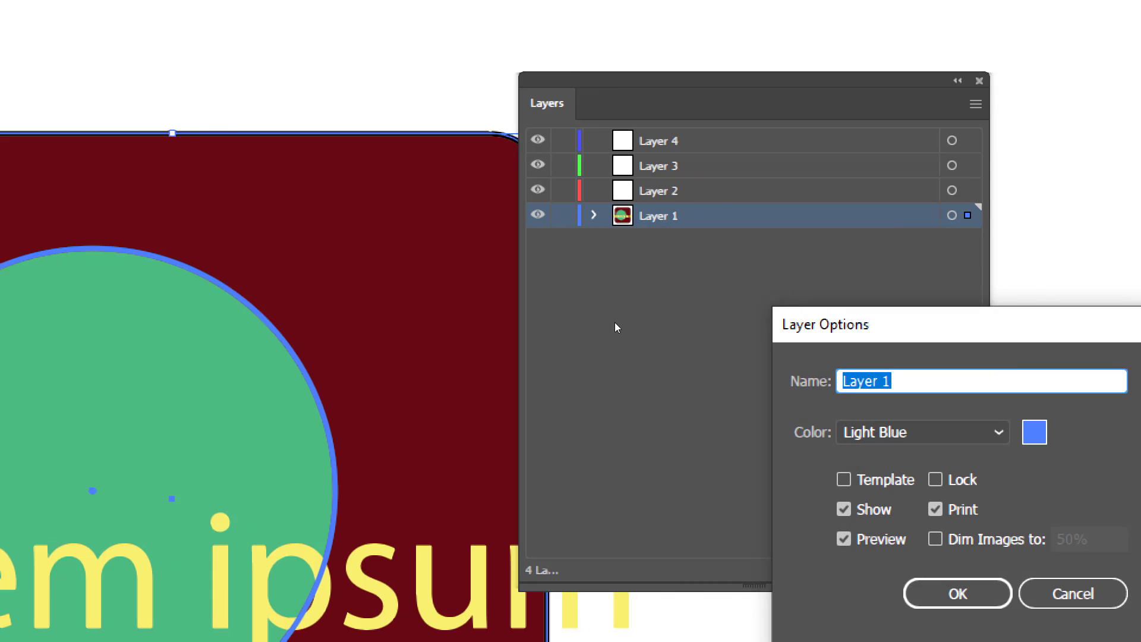
key("Return")
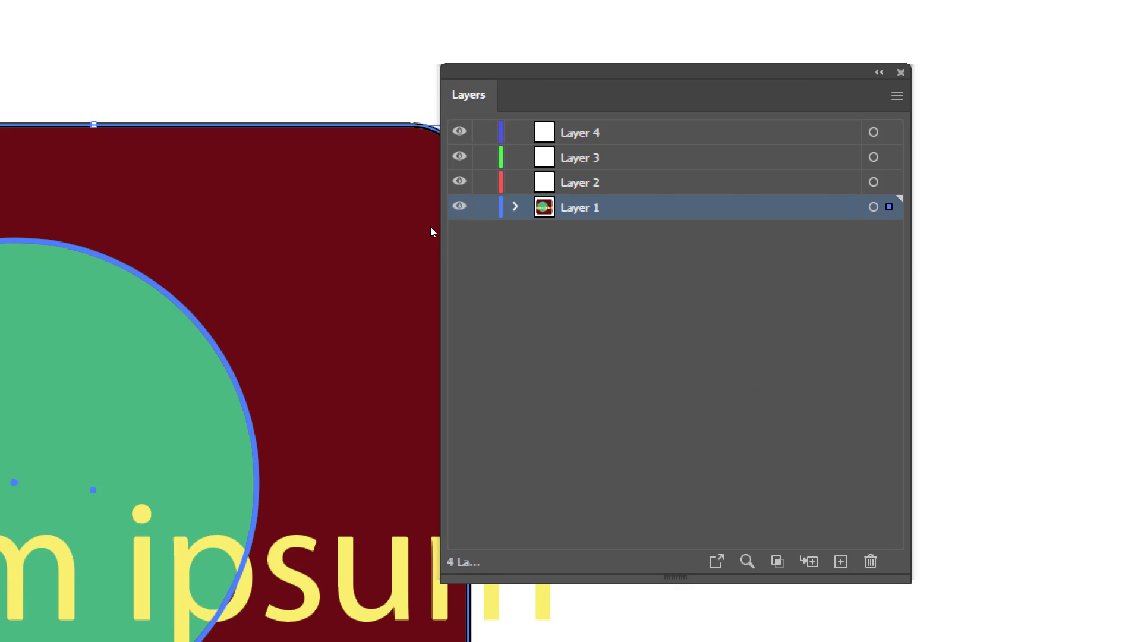
Rename Layer 1, which holds the artwork, as "Shapes"
double_click(580, 208)
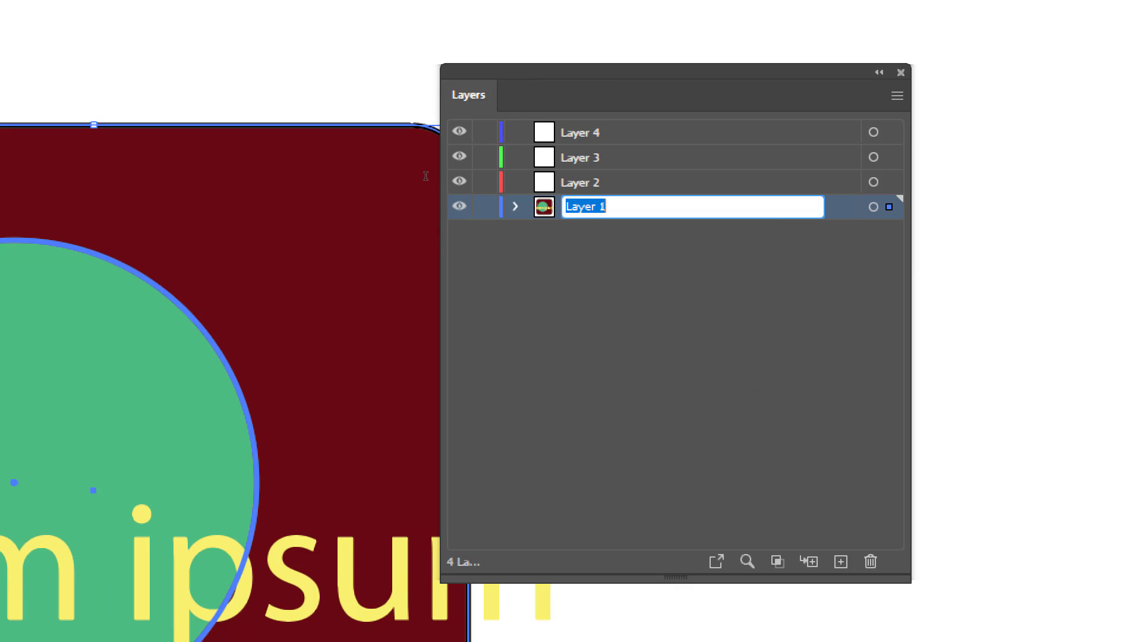
type("Shapes")
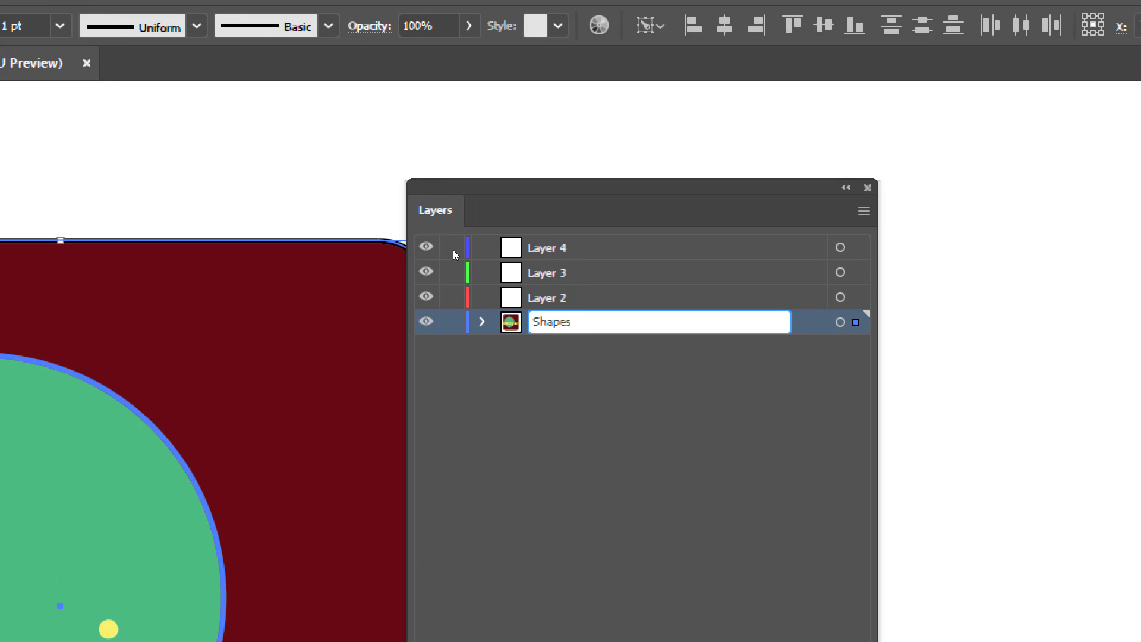
key("Return")
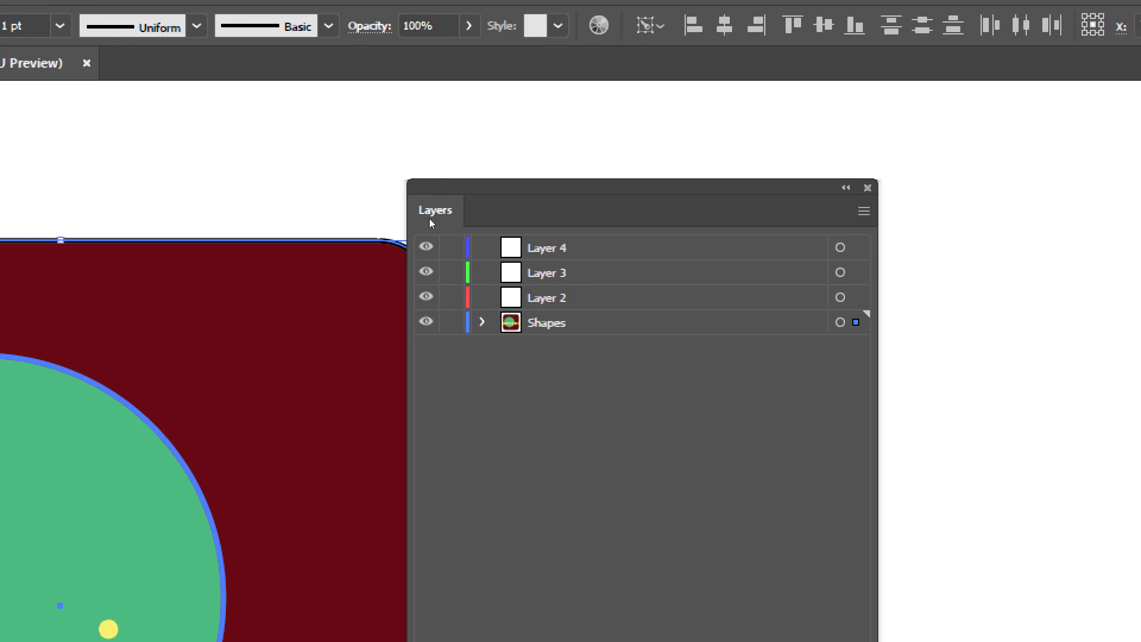
Rename Layer 2 as "Images" and Layer 3 as "Text"
double_click(546, 298)
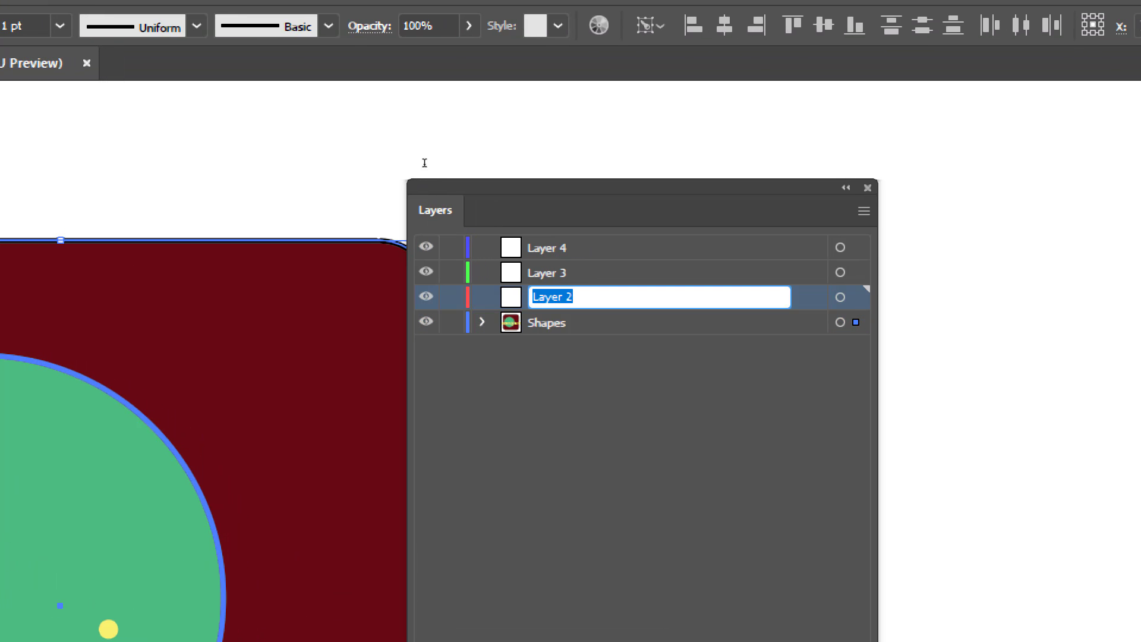
type("Images")
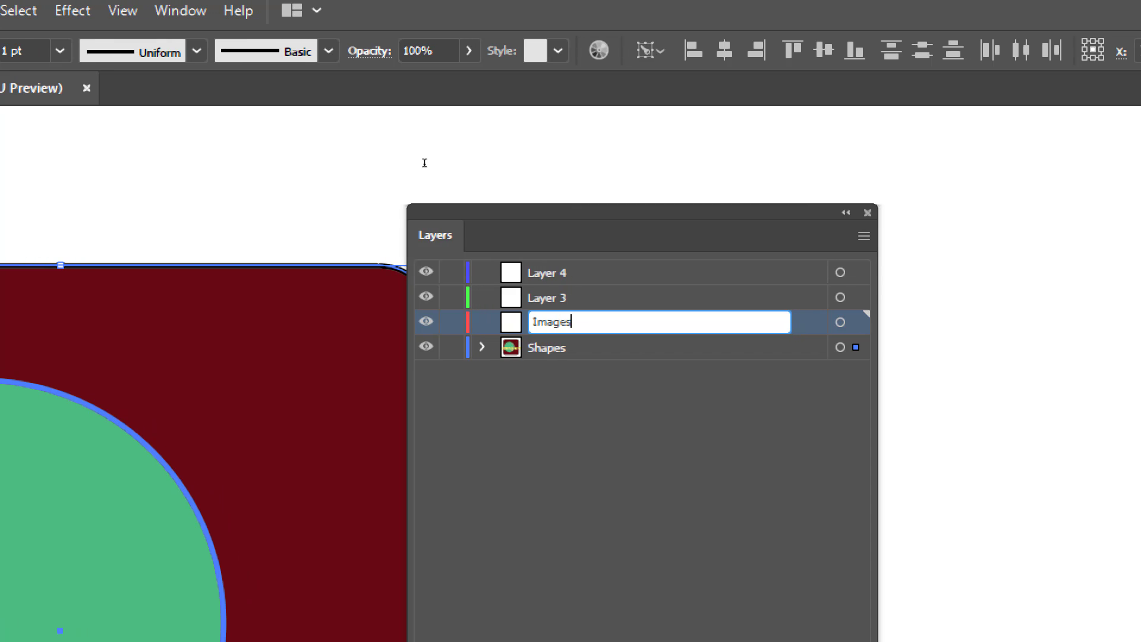
key("Tab")
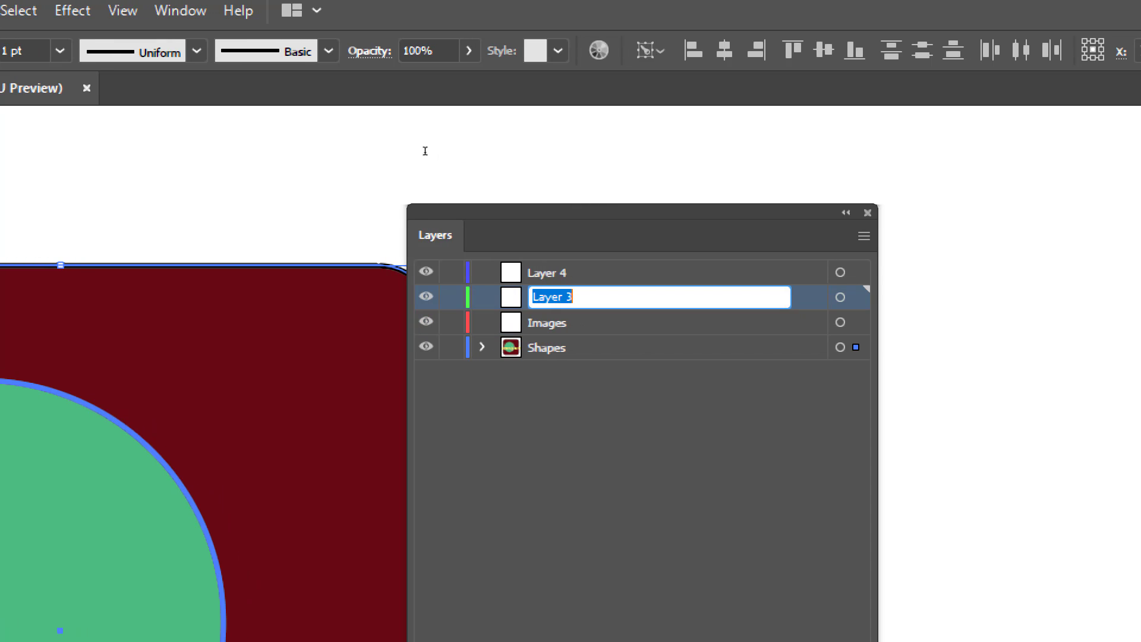
type("Te")
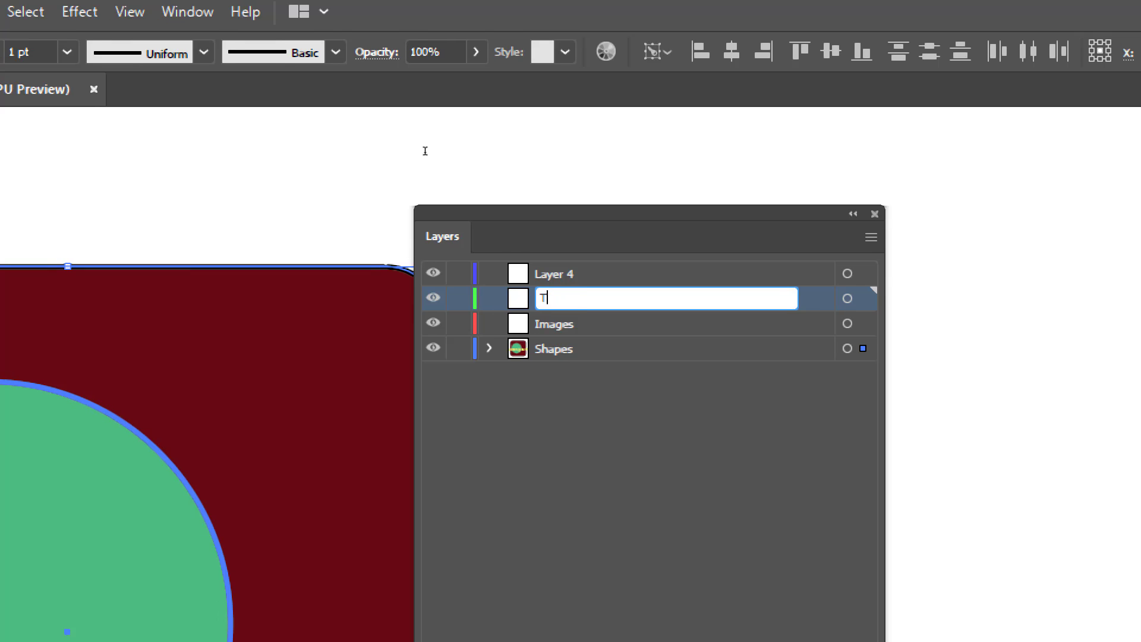
type("xt")
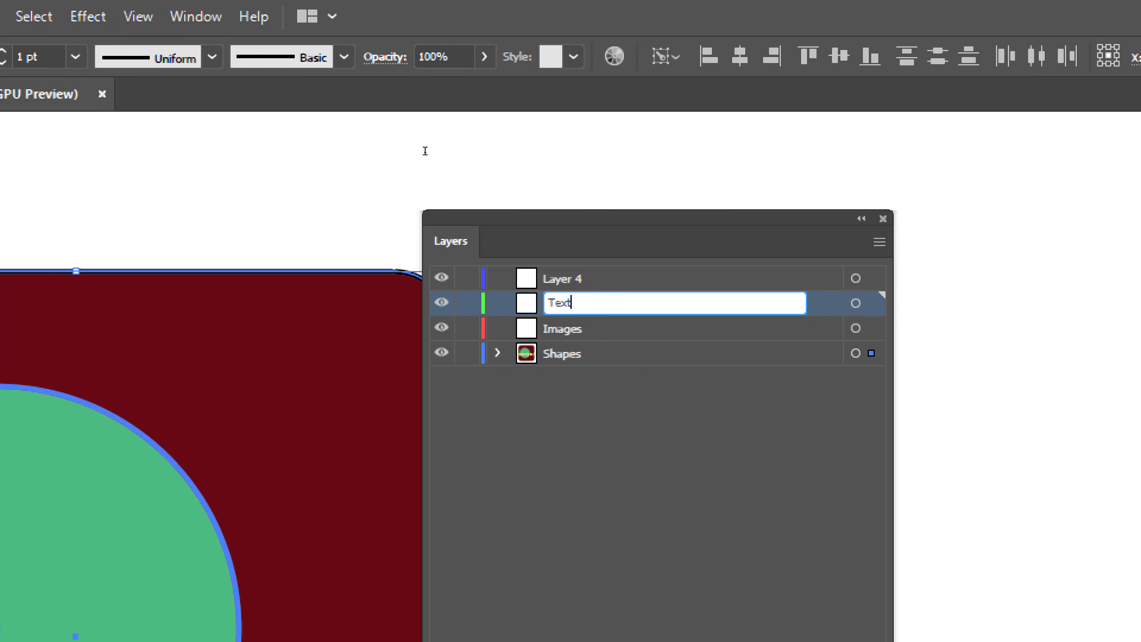
Rename Layer 4 as "Guidlines" through its Layer Options
double_click(527, 278)
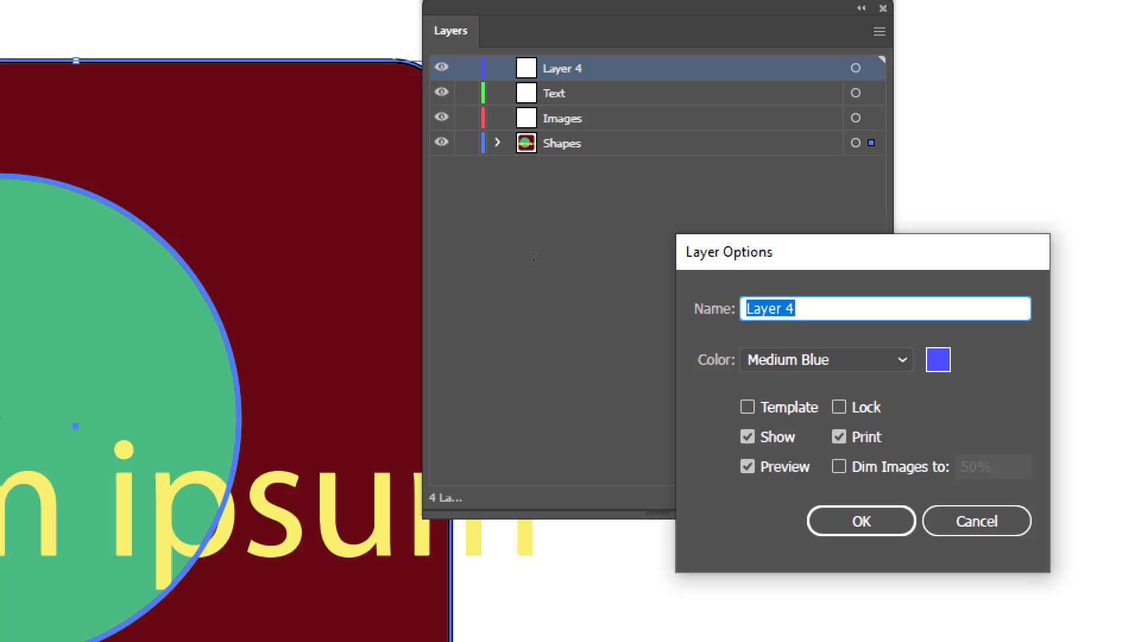
type("Guid")
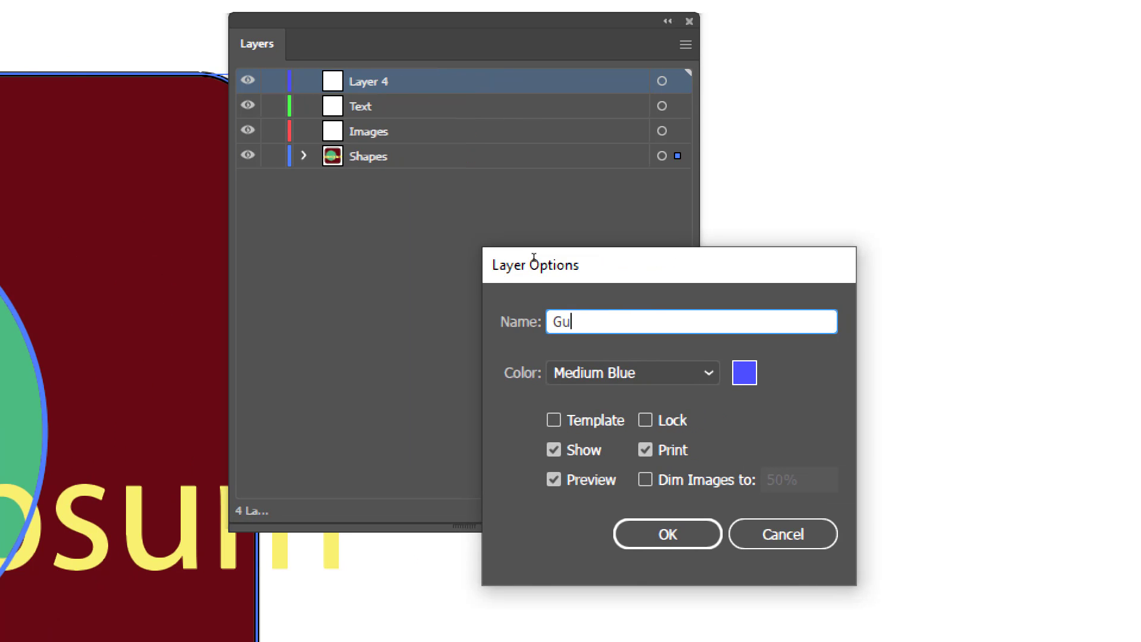
type("li")
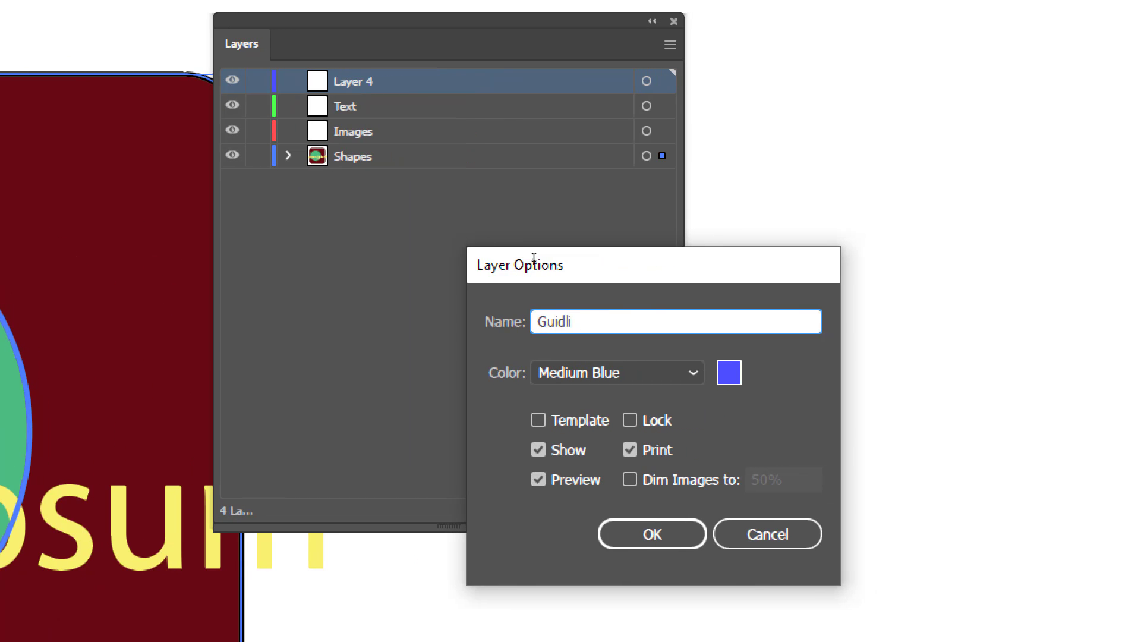
type("nes")
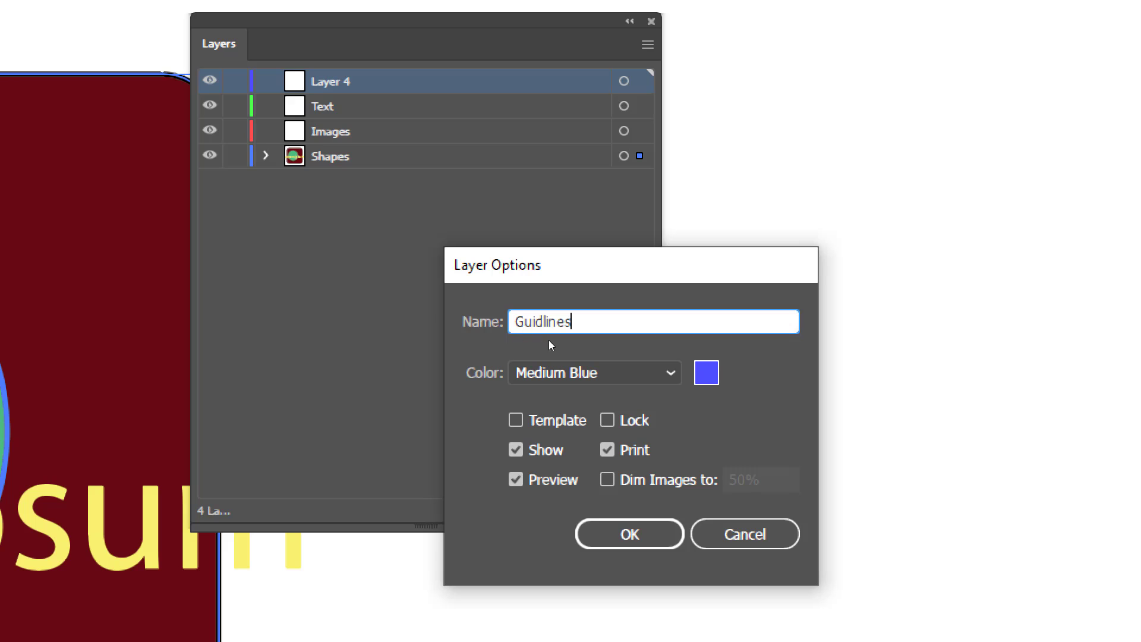
key("Return")
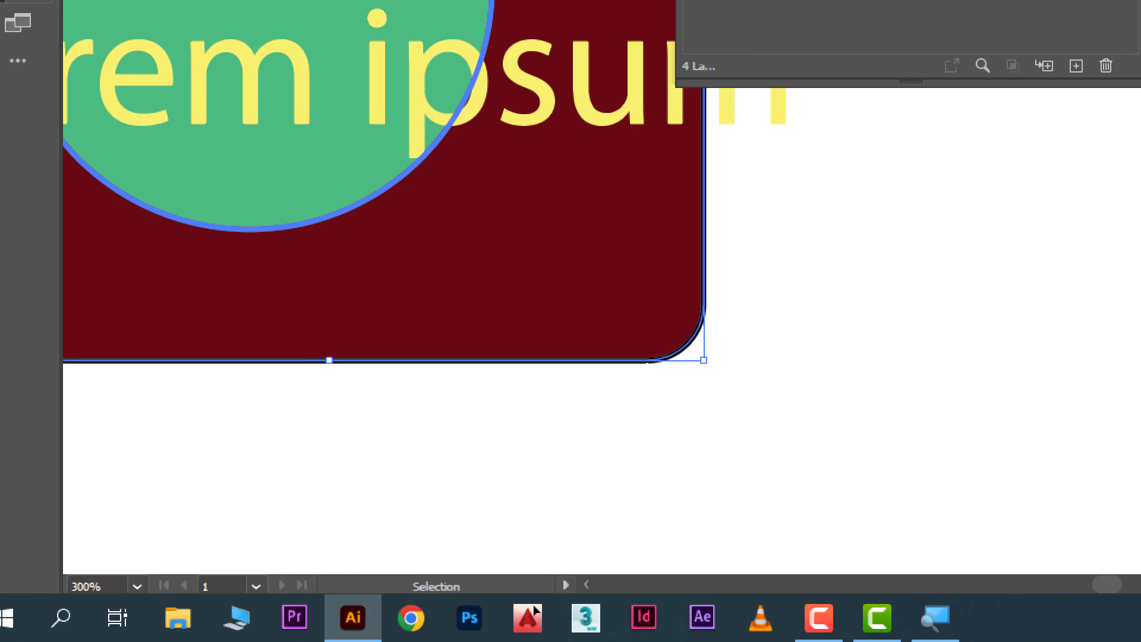
Close the Magnifier window and move the Layers panel off the artwork onto the empty canvas
right_click(476, 628)
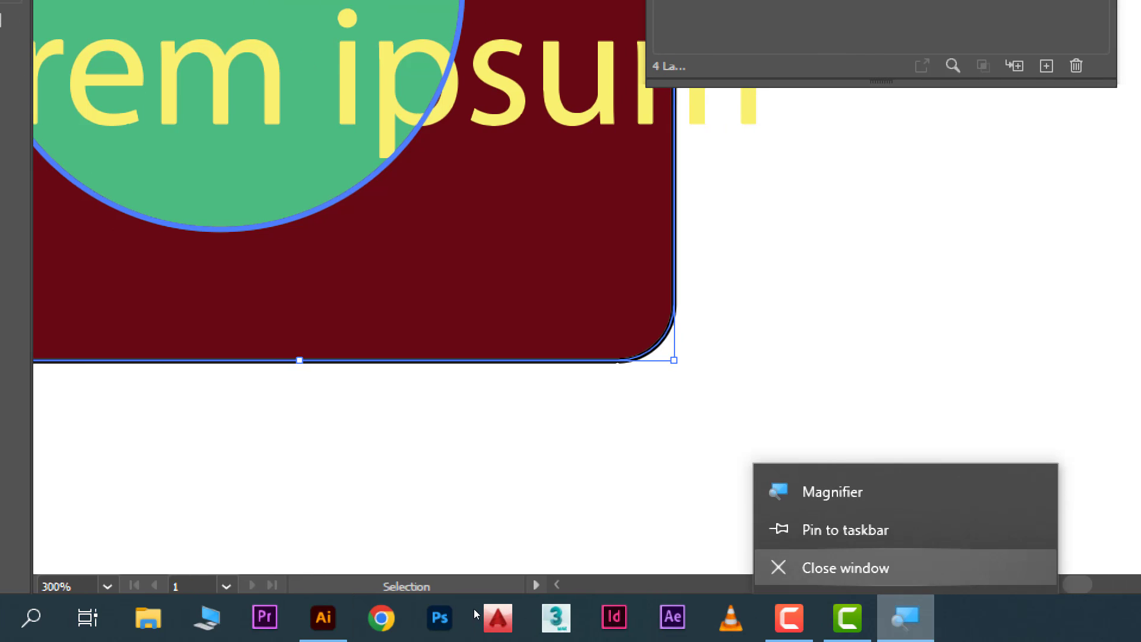
left_click(474, 608)
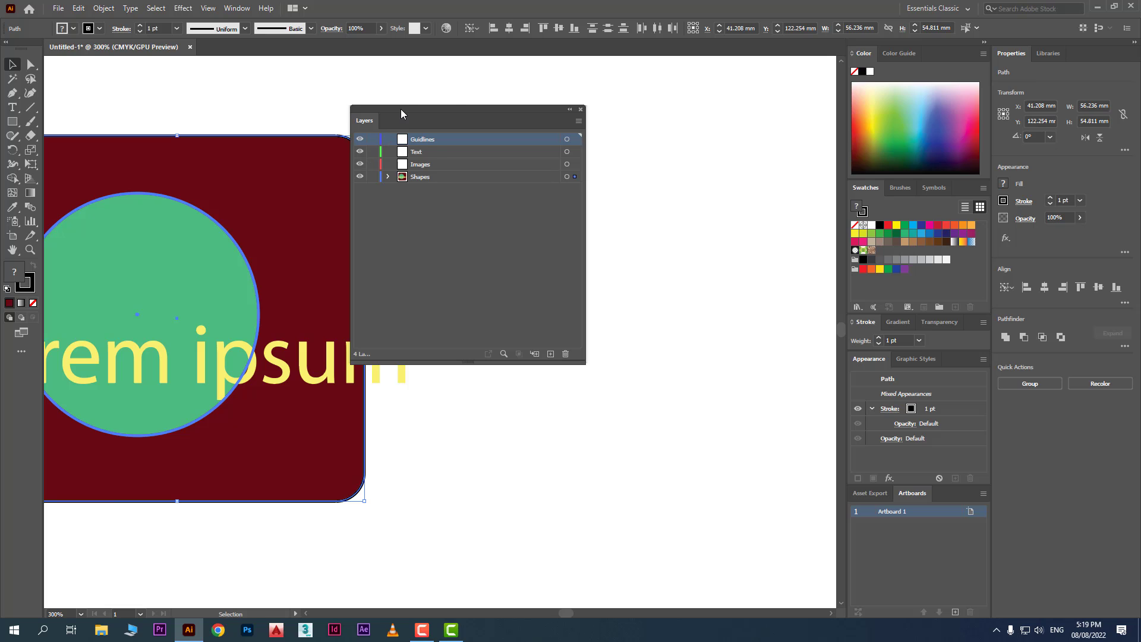
left_click_drag(401, 110, 530, 107)
left_click(562, 226)
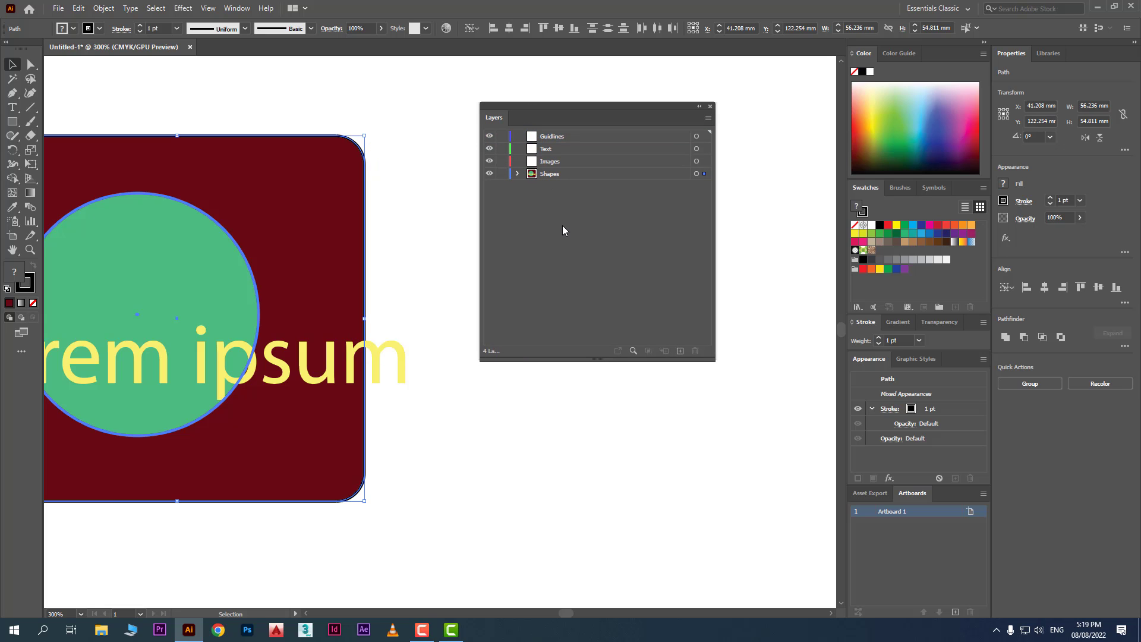
Delete all the artwork in the Shapes layer and move the Layers panel toward the canvas edge
left_click_drag(150, 396, 148, 404)
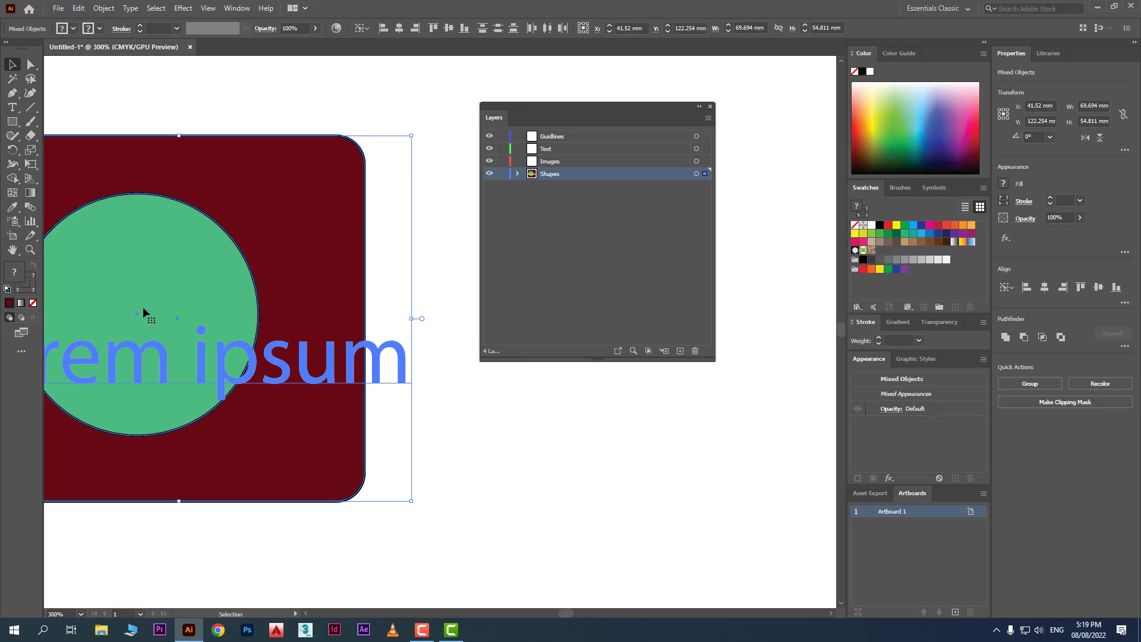
left_click_drag(143, 306, 206, 372)
key("Delete")
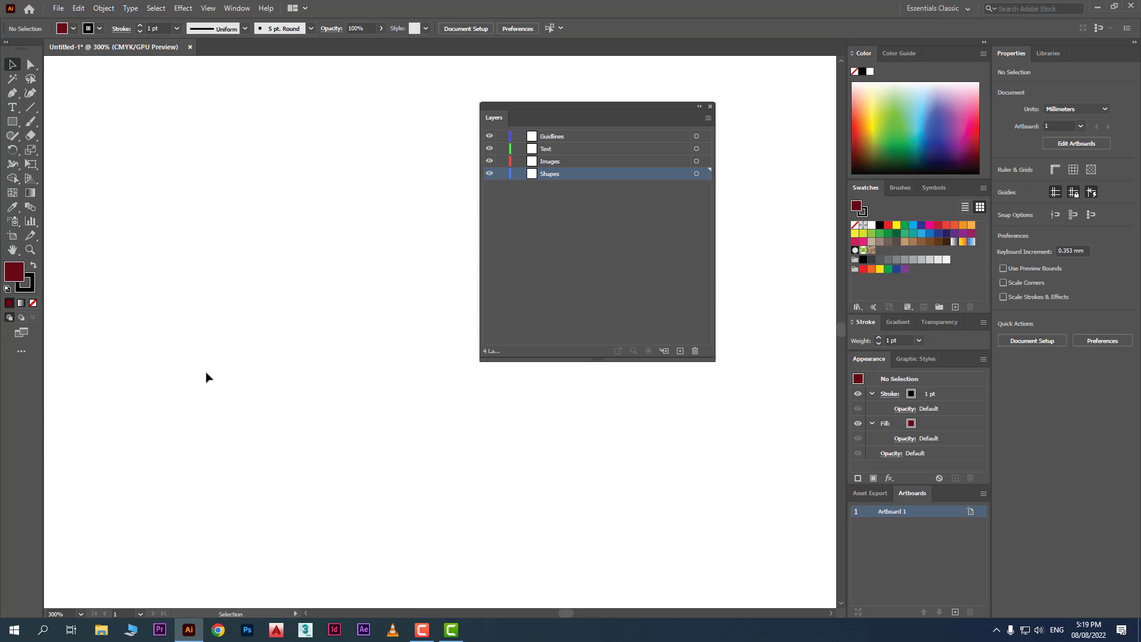
left_click_drag(552, 108, 637, 102)
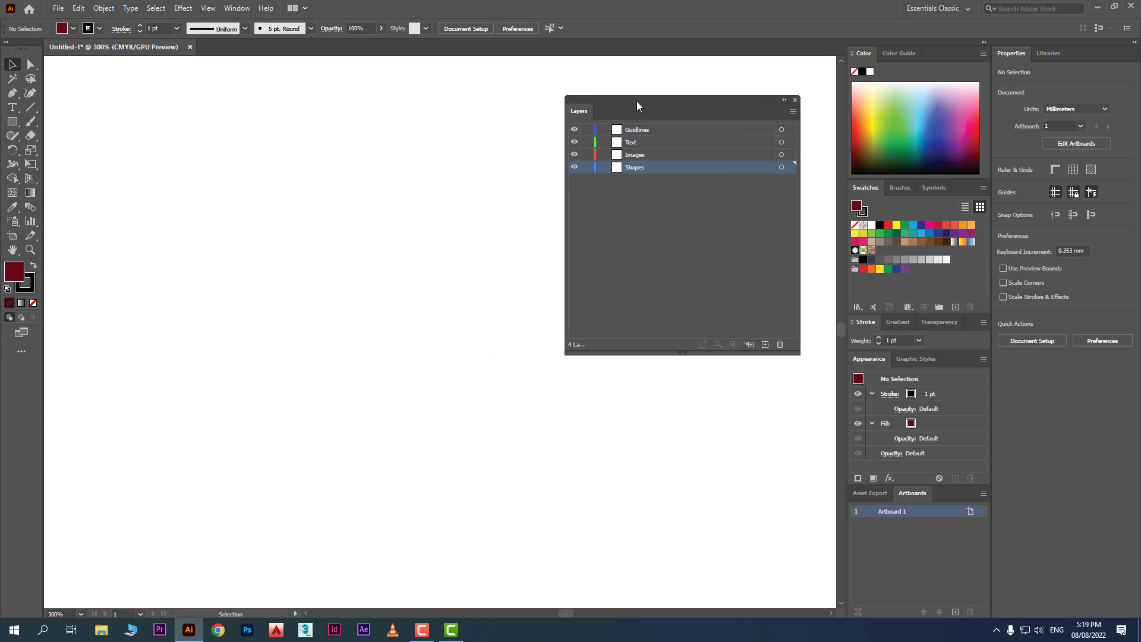
Draw a circle about 29 mm in diameter and an overlapping rectangle about 29 by 7 mm on the Shapes layer
left_click_drag(12, 121, 65, 149)
left_click_drag(228, 201, 425, 397)
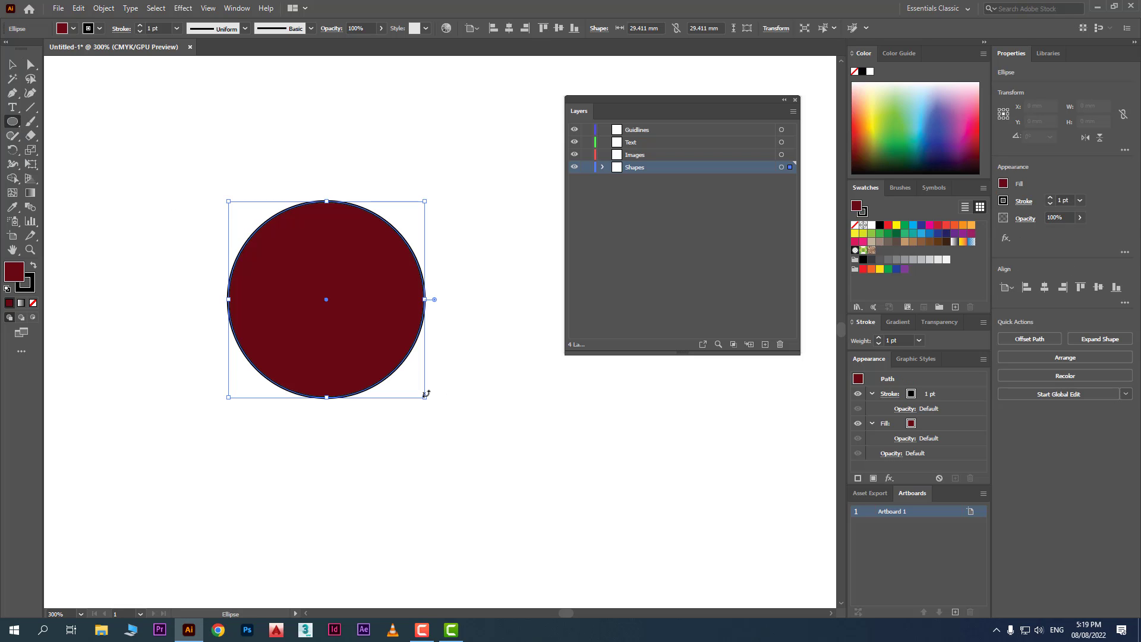
left_click_drag(10, 126, 59, 120)
left_click_drag(130, 312, 321, 361)
key("v")
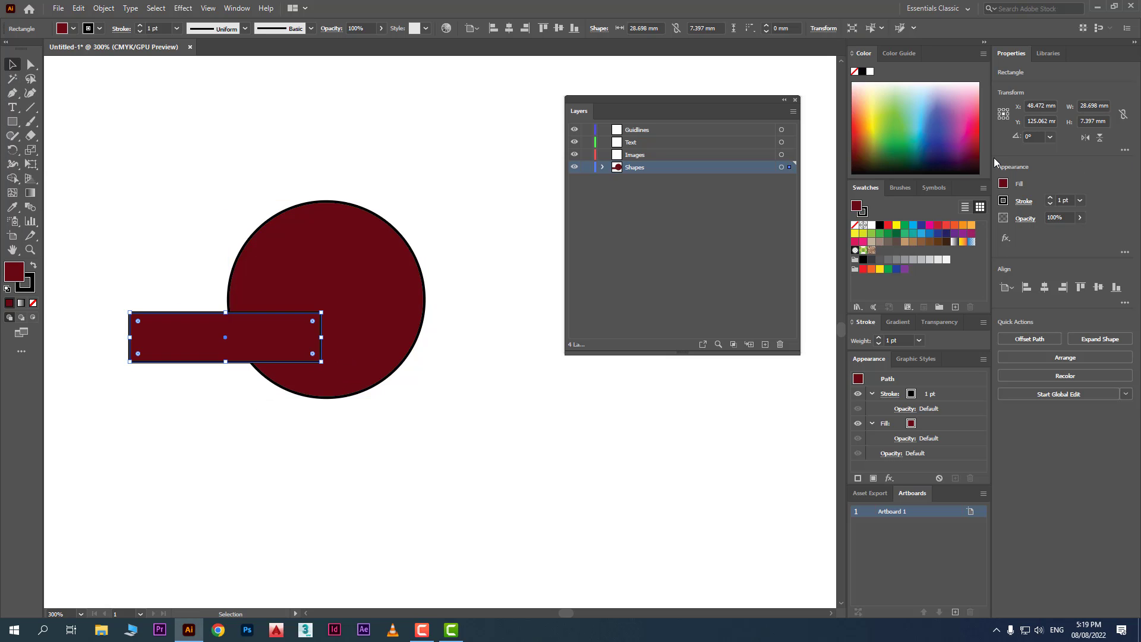
Fill the rectangle with crimson and place two copies of it side by side below the circle
left_click(973, 146)
left_click_drag(226, 334, 405, 467)
Delete the circle and make a copy of the crimson rectangle above the row, stretched to about 40 mm high
left_click(345, 363)
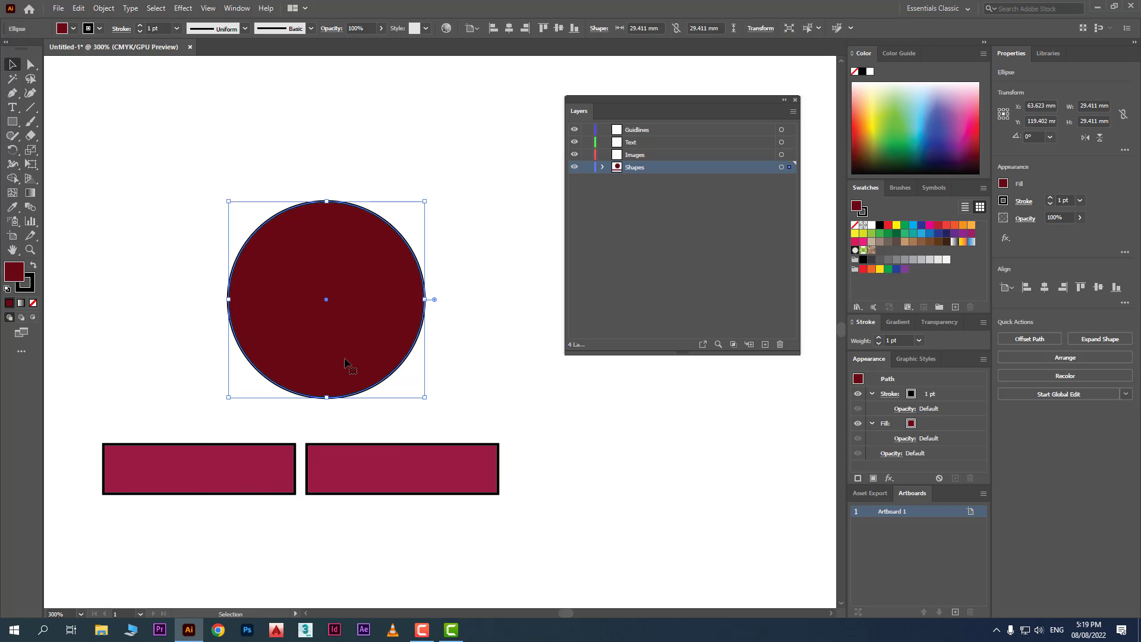
key("Delete")
left_click_drag(204, 470, 198, 158, "alt")
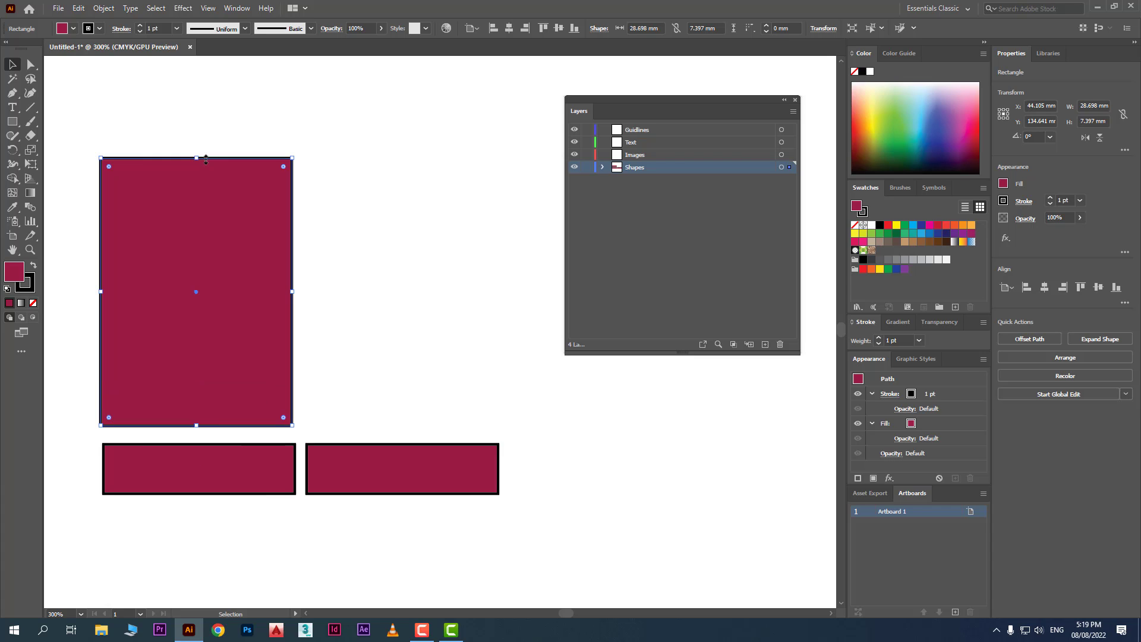
Fill the tall rectangle with light green and deselect it
left_click(898, 91)
left_click(898, 89)
left_click(444, 284)
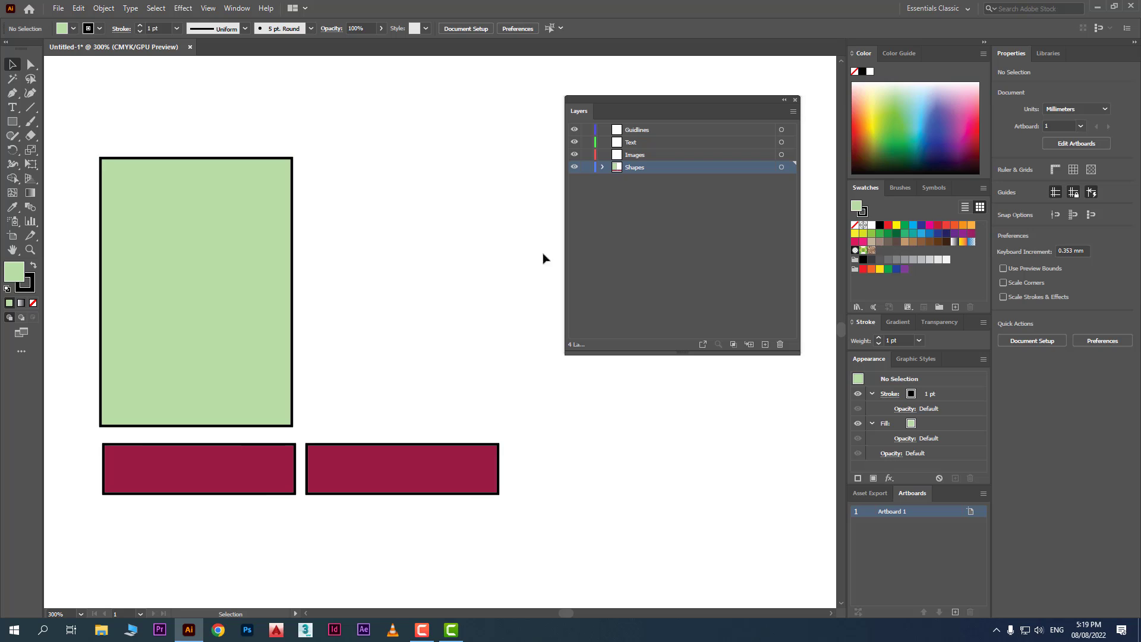
Place the pexels-pixabay-461064 photo on the Images layer beside the green rectangle, about 60 by 40 mm
left_click(629, 154)
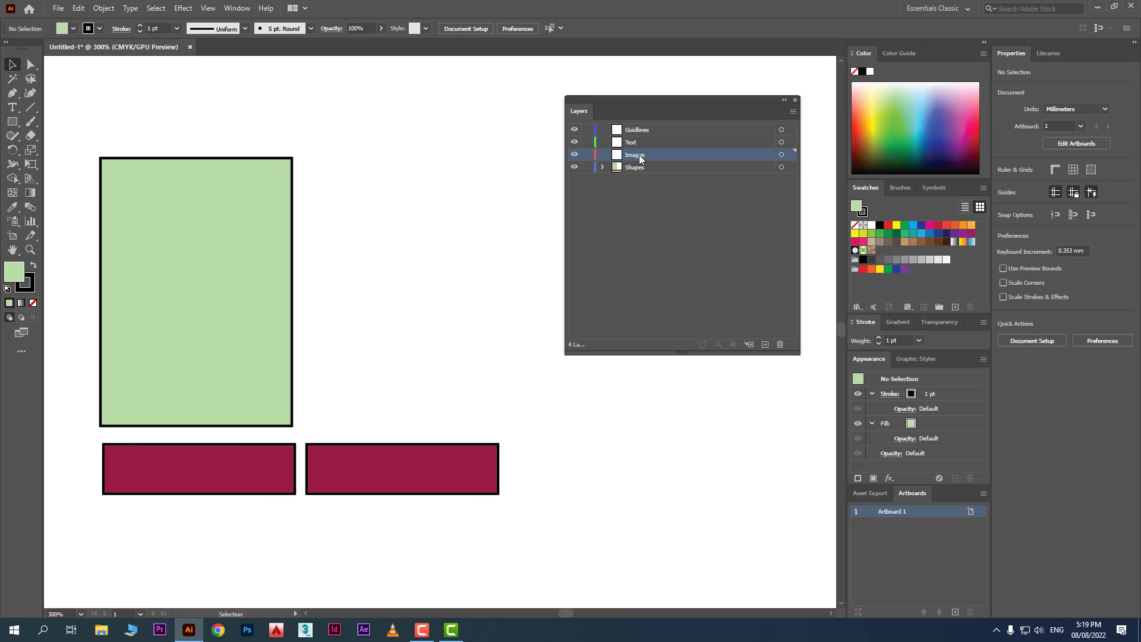
left_click(58, 8)
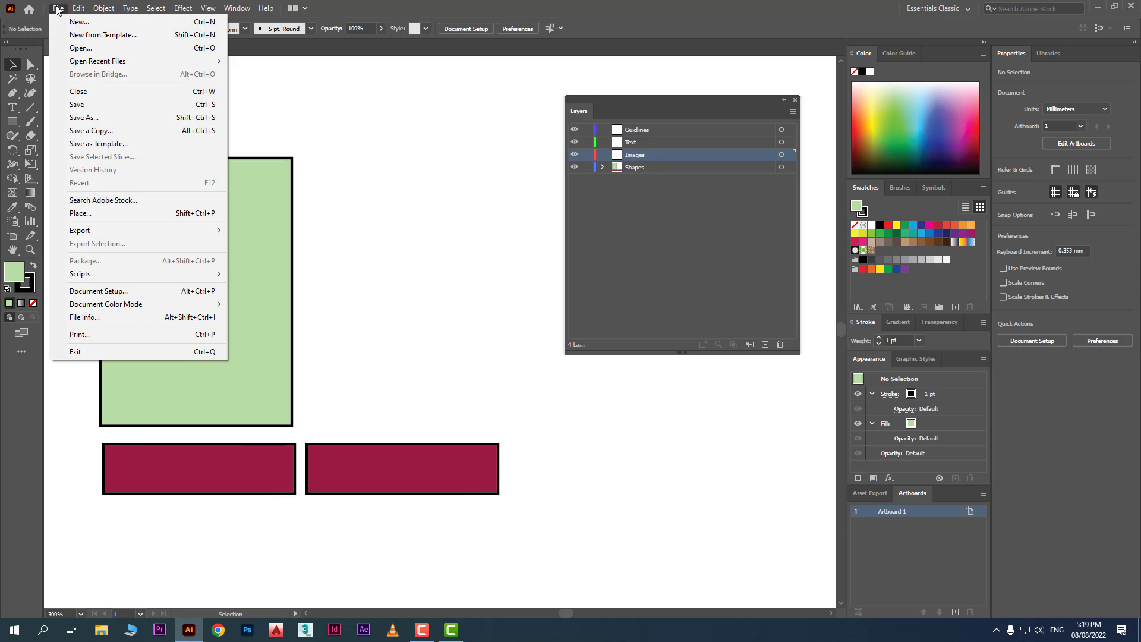
left_click(101, 214)
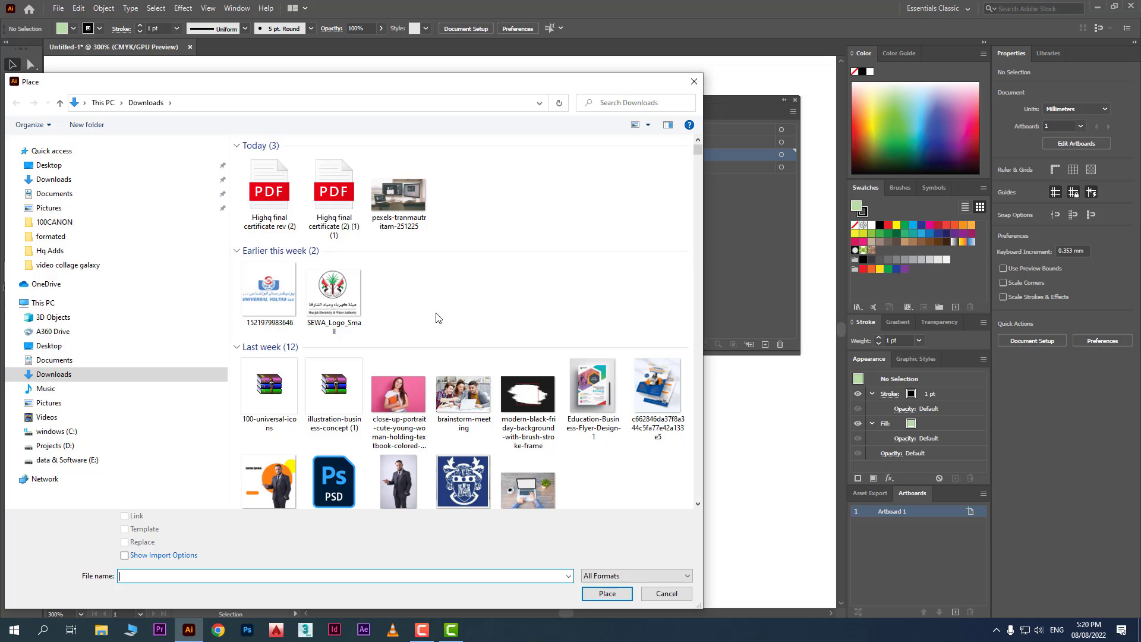
scroll(523, 368, "down", 2)
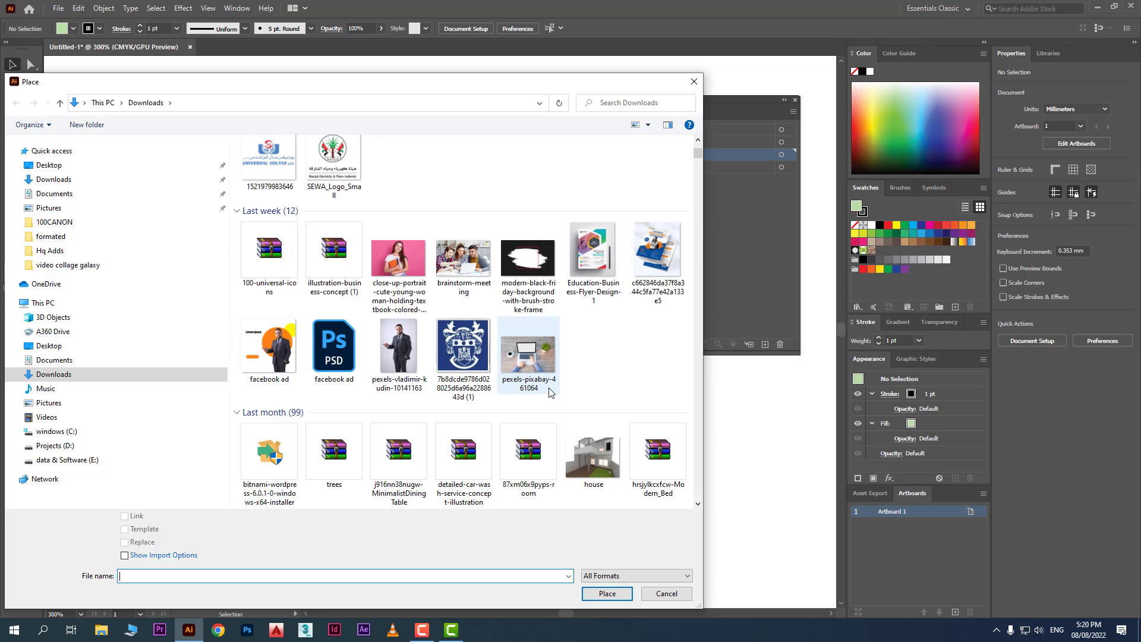
double_click(523, 348)
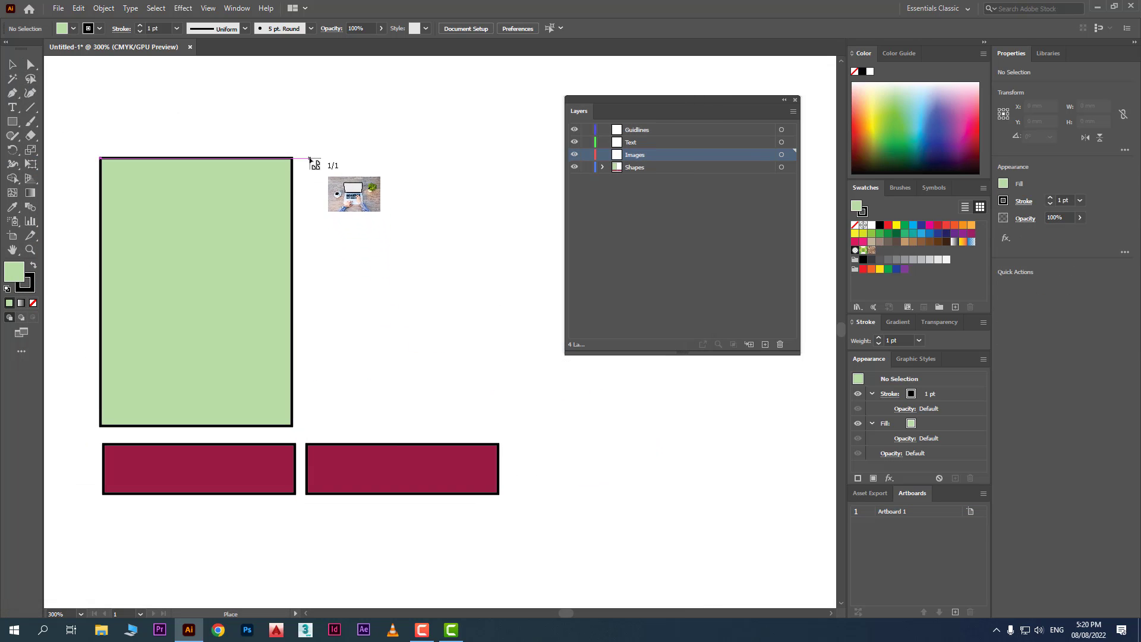
left_click_drag(307, 158, 708, 426)
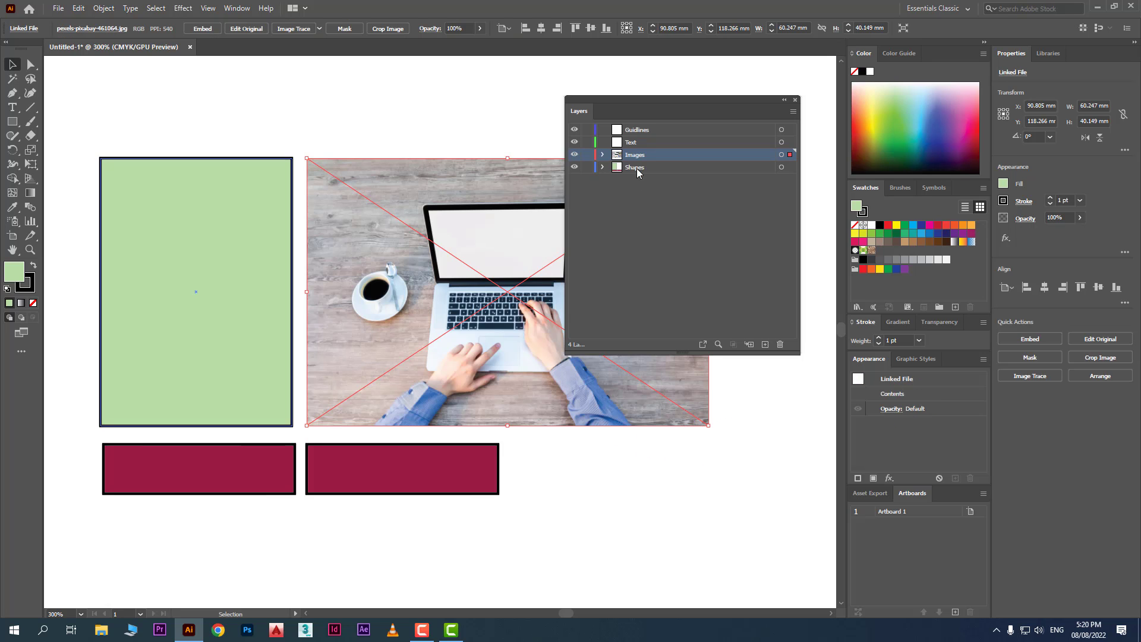
left_click(654, 497)
Add the heading "Text Layer" on the Text layer above the green rectangle and photo, and enlarge it to about 36 pt
scroll(654, 497, "up", 2)
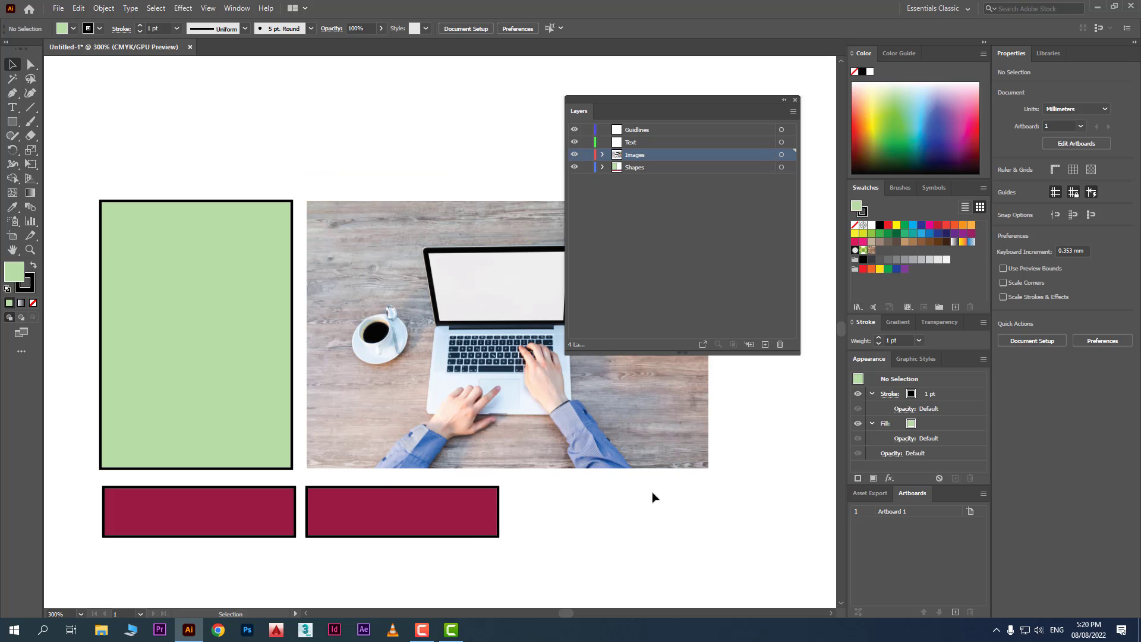
left_click(650, 142)
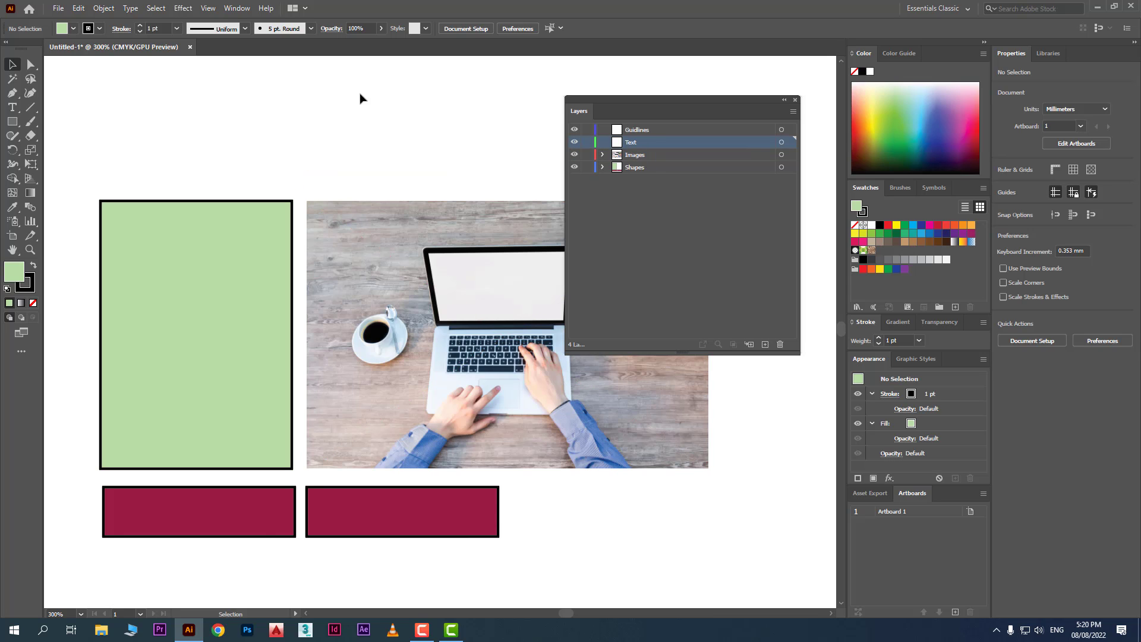
left_click(13, 107)
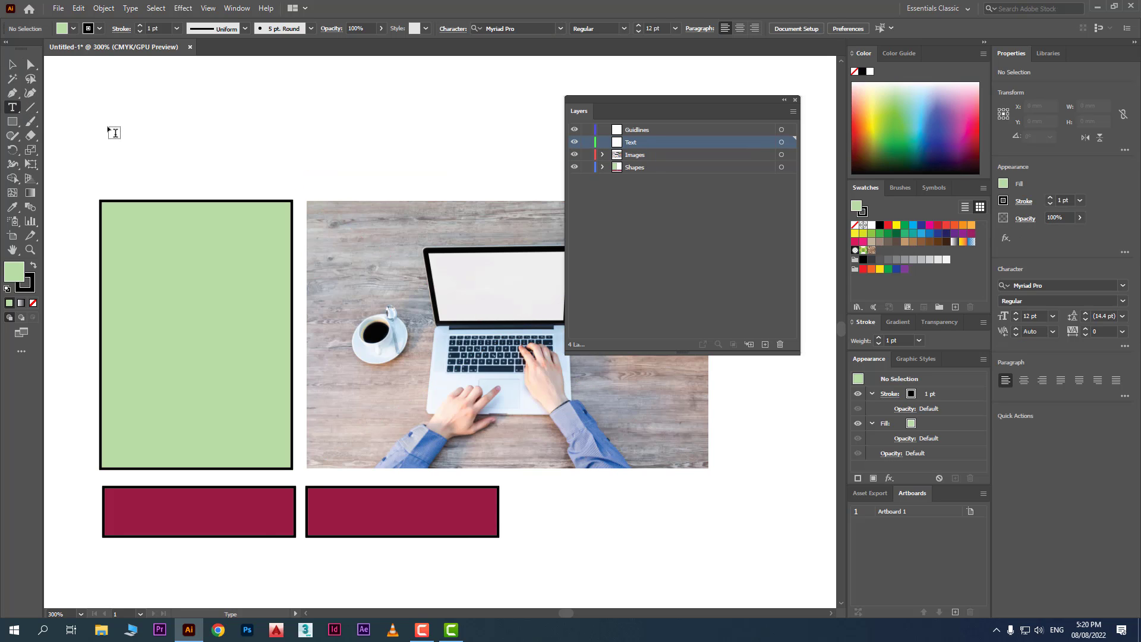
left_click(114, 131)
type("Text")
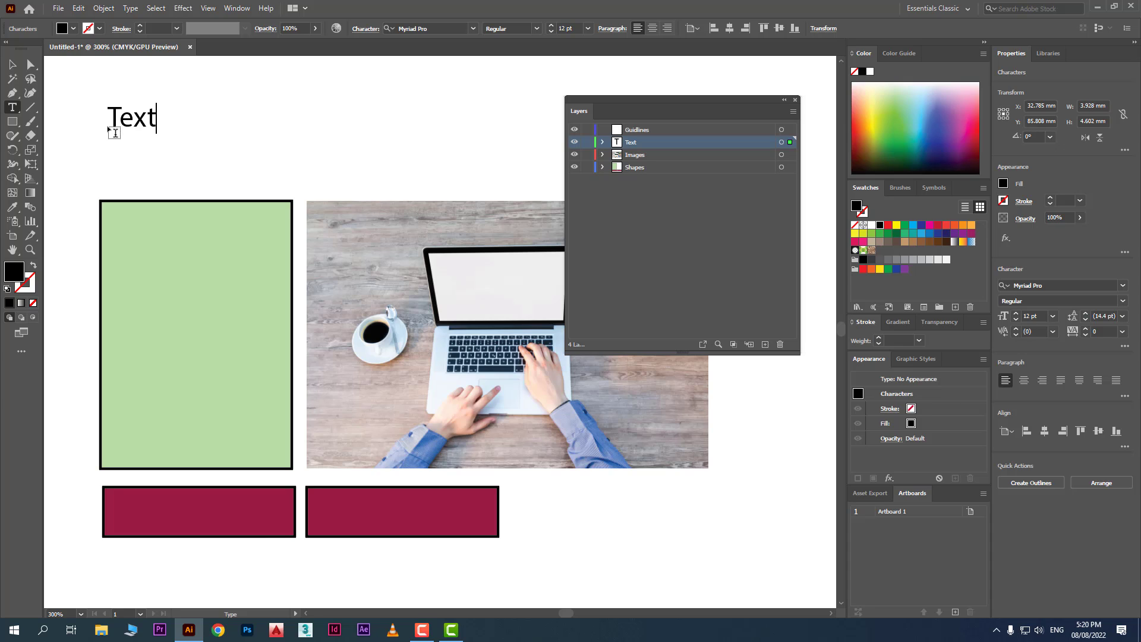
type(" Layer")
left_click(13, 65)
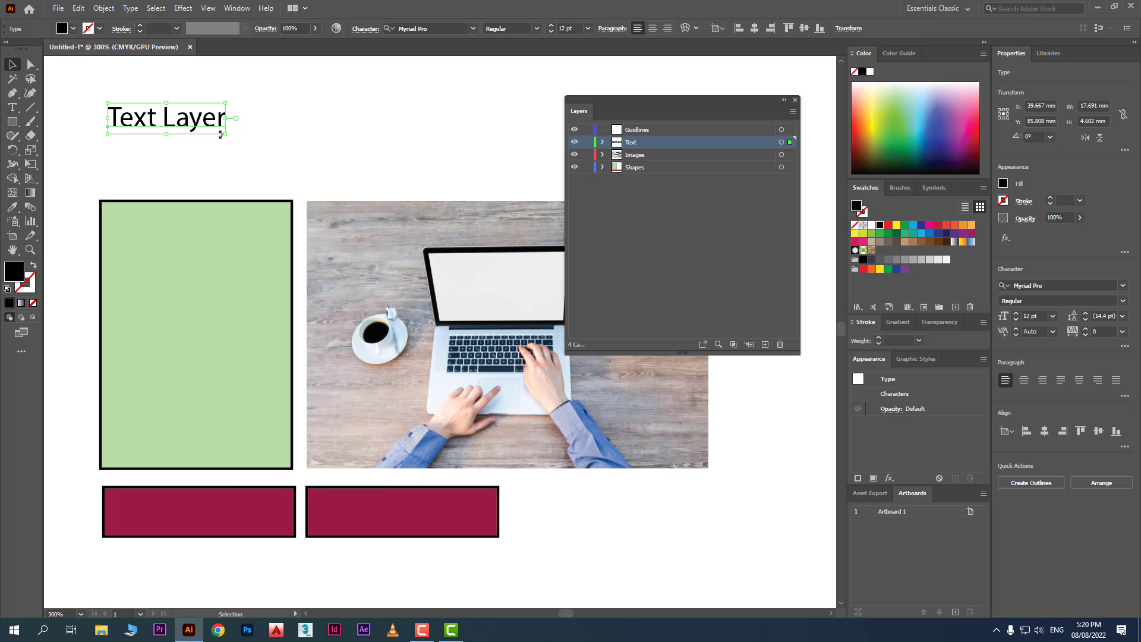
left_click_drag(226, 136, 461, 192)
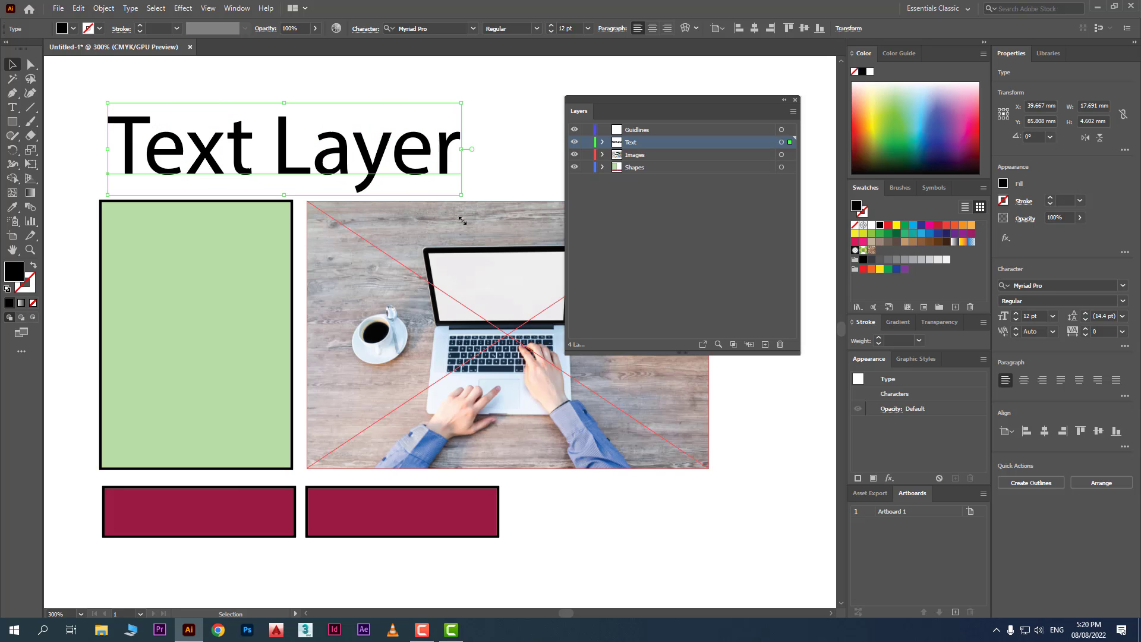
left_click(487, 178)
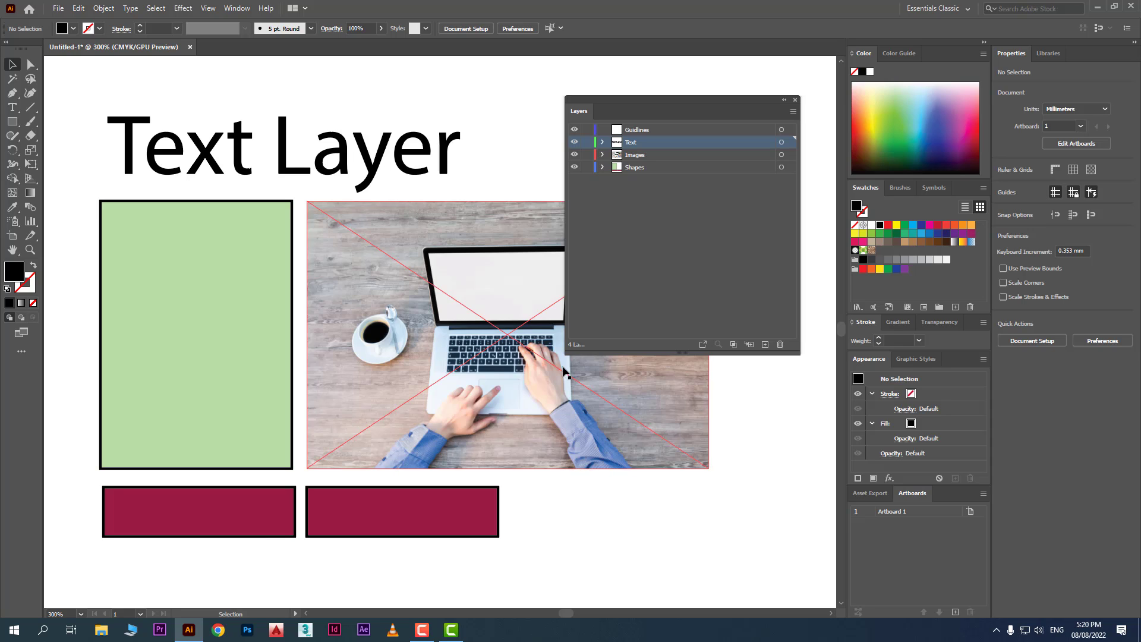
Hide and show the Shapes layer, and do the same with the Images layer
left_click(574, 167)
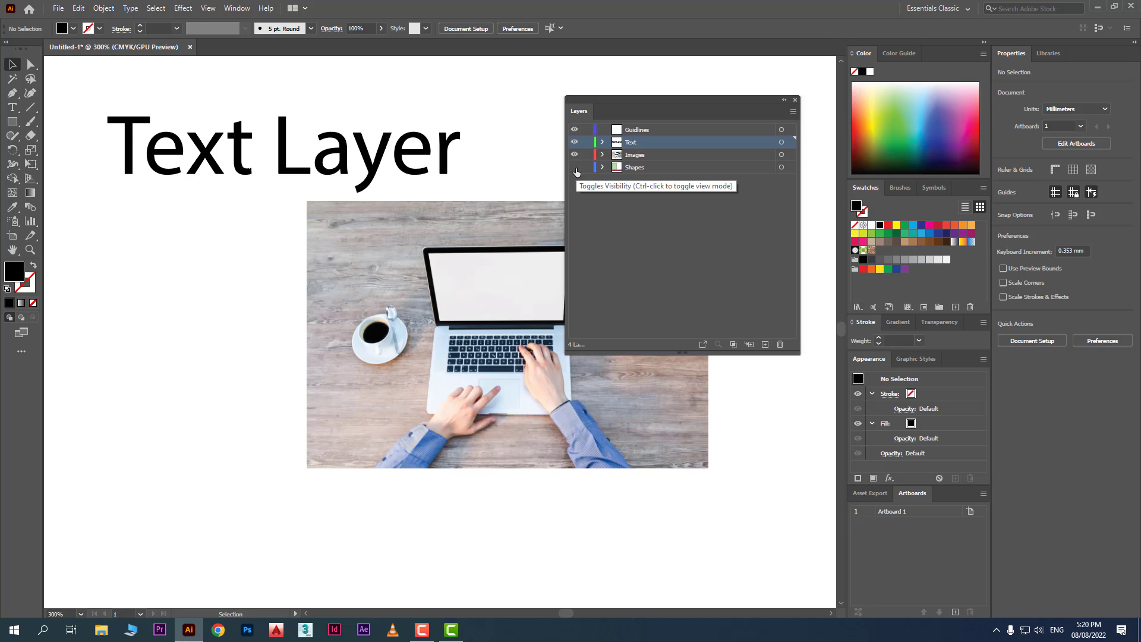
left_click(575, 168)
left_click(575, 156)
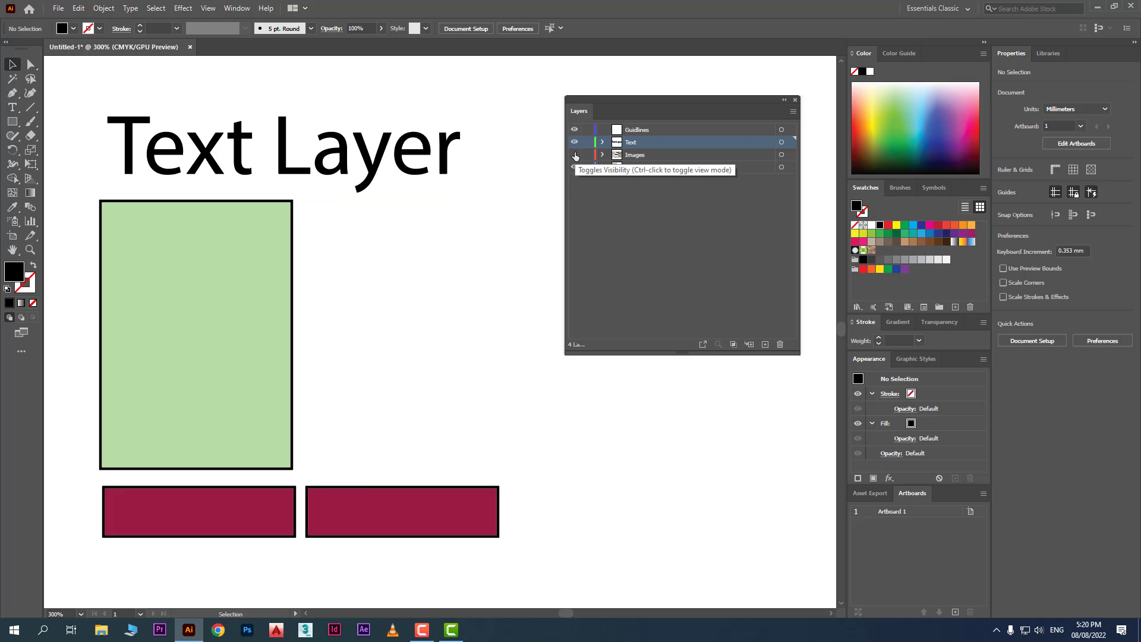
left_click(575, 155)
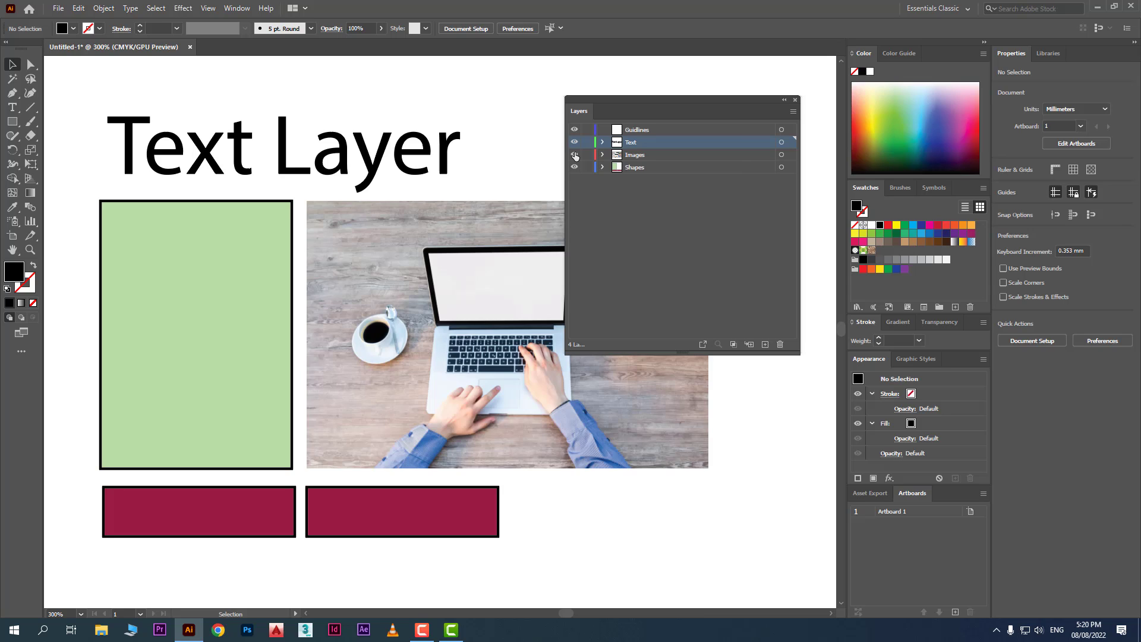
Lock the Images and Shapes layers and try to move the photo and the rectangles
left_click(587, 155)
left_click_drag(502, 317, 545, 375)
left_click_drag(342, 441, 357, 455)
left_click_drag(208, 330, 433, 500)
left_click_drag(203, 345, 394, 478)
left_click_drag(323, 395, 458, 509)
Move the "Text Layer" heading slightly upward and unlock the Images and Shapes layers
left_click_drag(370, 178, 365, 151)
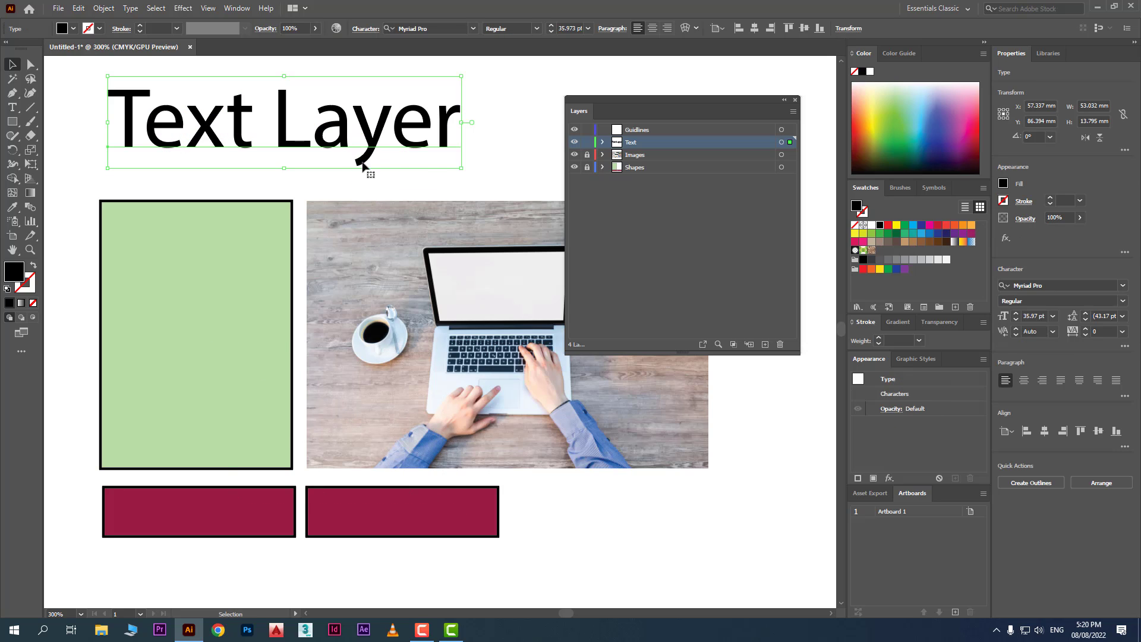
left_click(587, 154)
left_click(586, 167)
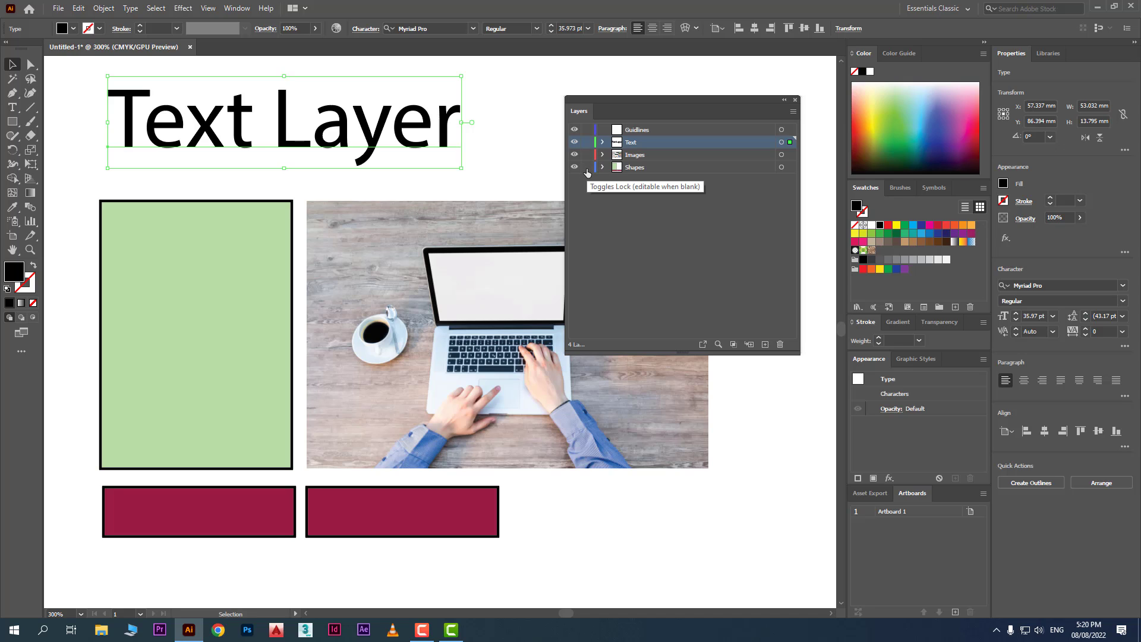
left_click(611, 227)
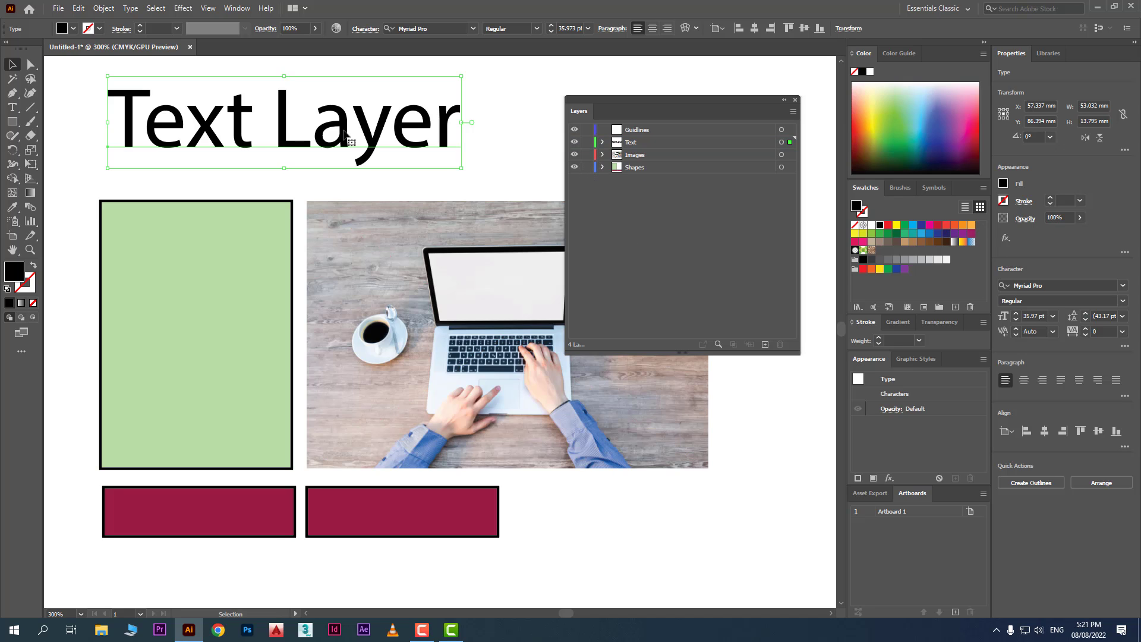
Select the rectangles, the photo and the heading in turn to examine which layer holds each object
left_click(246, 216)
left_click(359, 288)
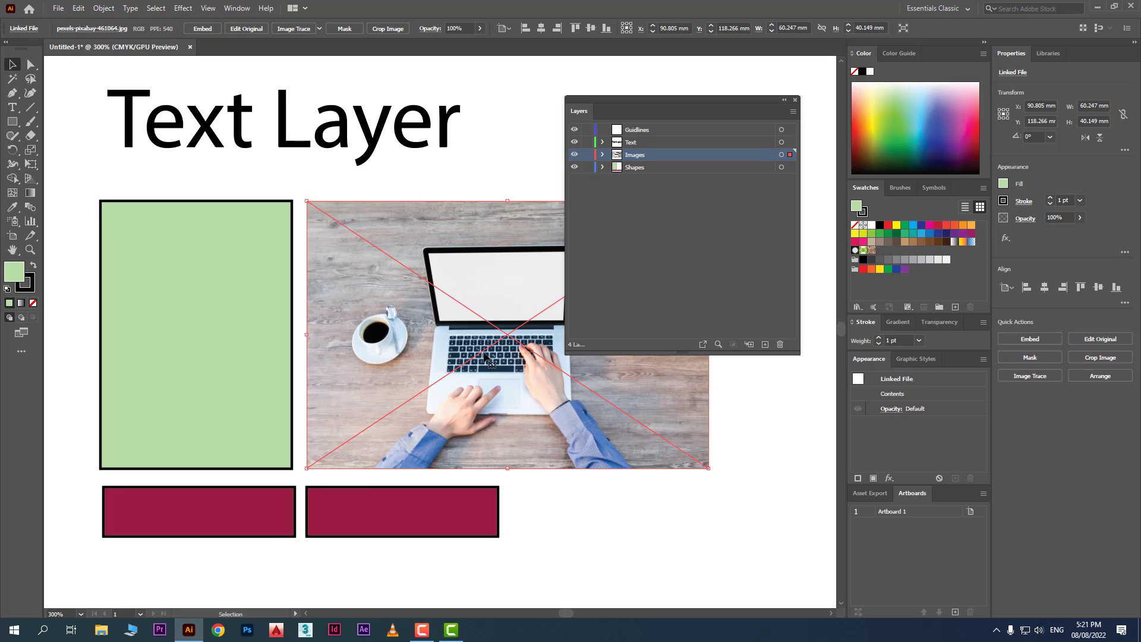
left_click(313, 139)
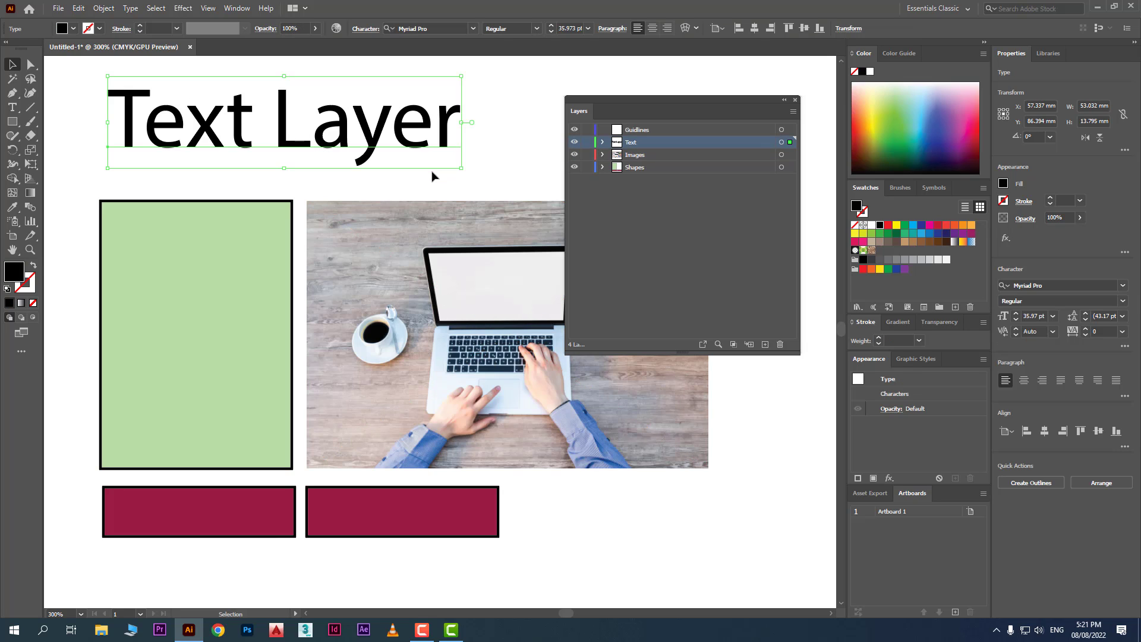
left_click(236, 508)
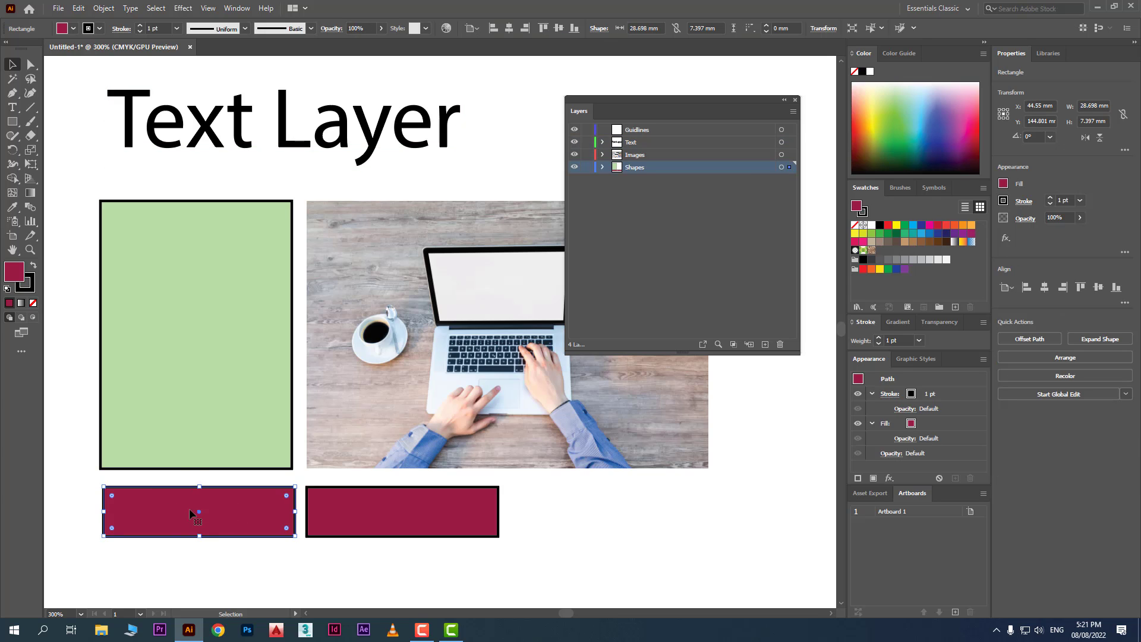
left_click(220, 330)
left_click(404, 248)
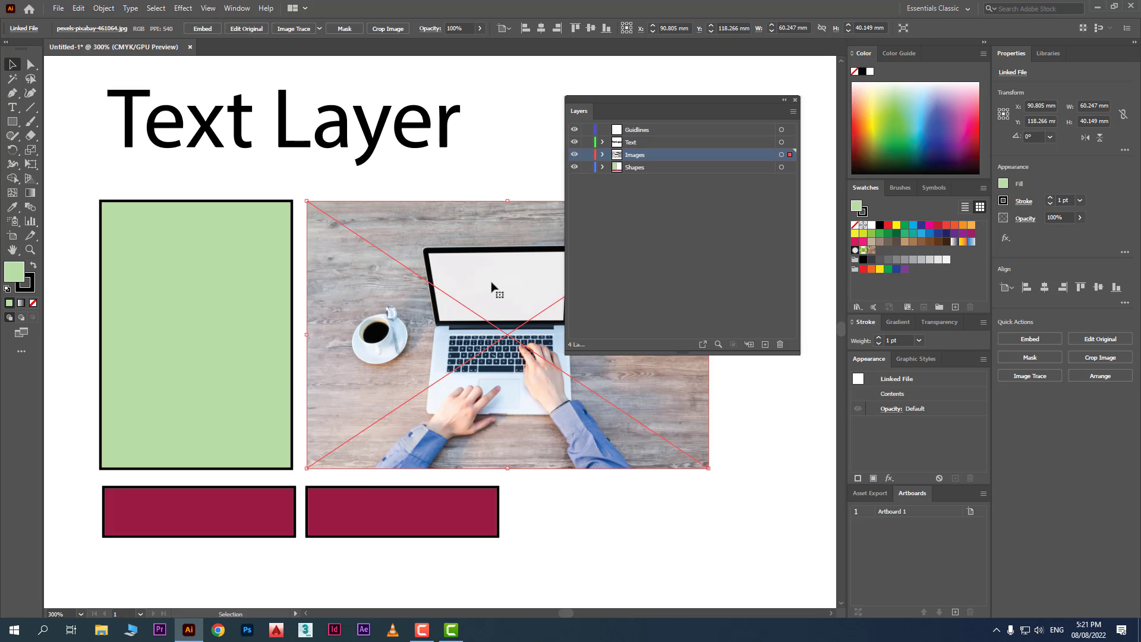
left_click(396, 150)
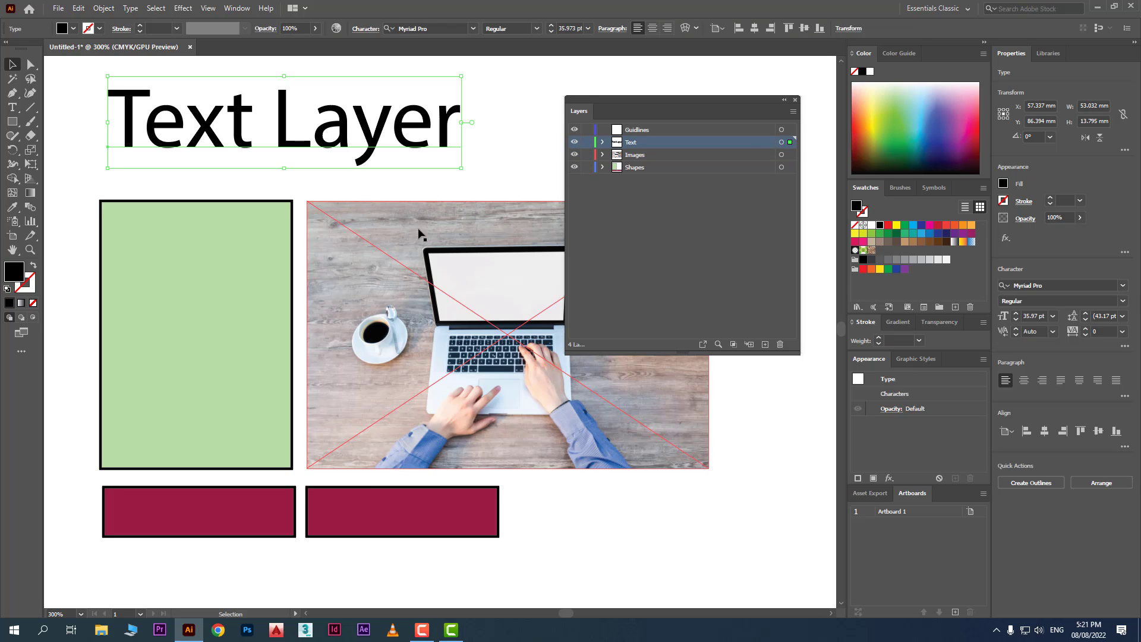
Compare the selection outline colours of the photo, heading and rectangles with their layer colours, and clear the selection
left_click(418, 230)
left_click(401, 155)
left_click(441, 277)
left_click(404, 143)
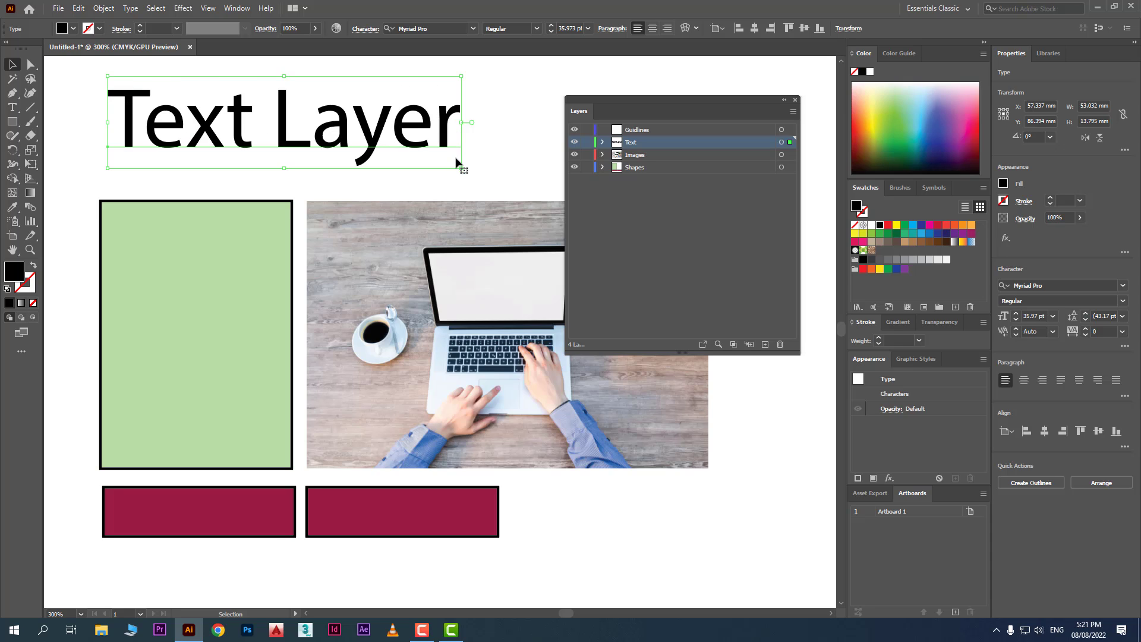
left_click(399, 269)
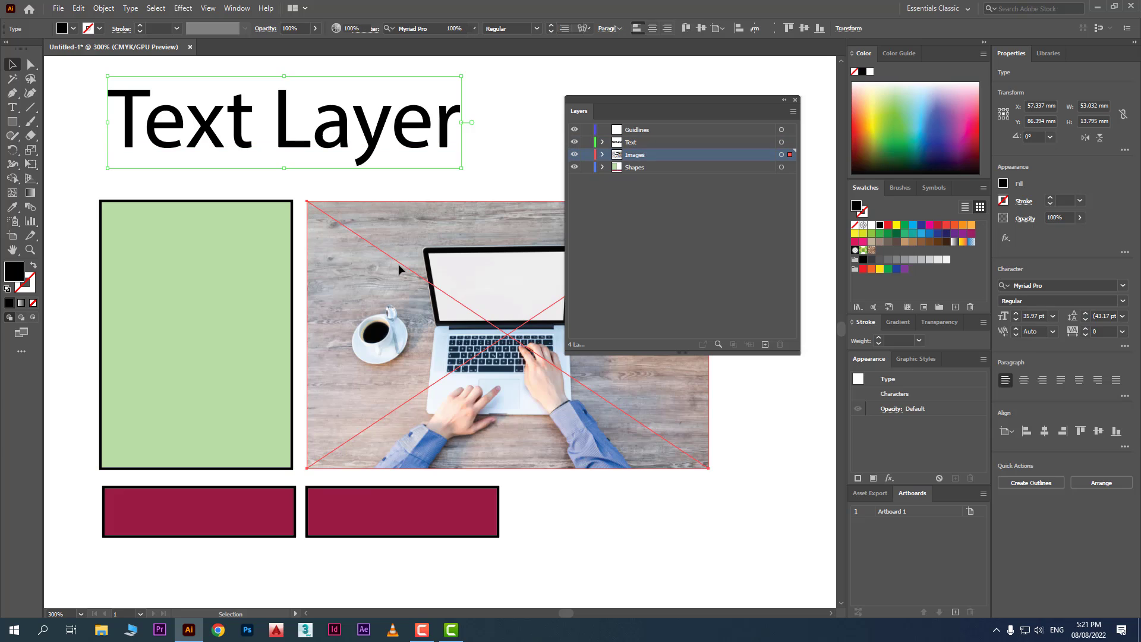
left_click(363, 146)
left_click(220, 261)
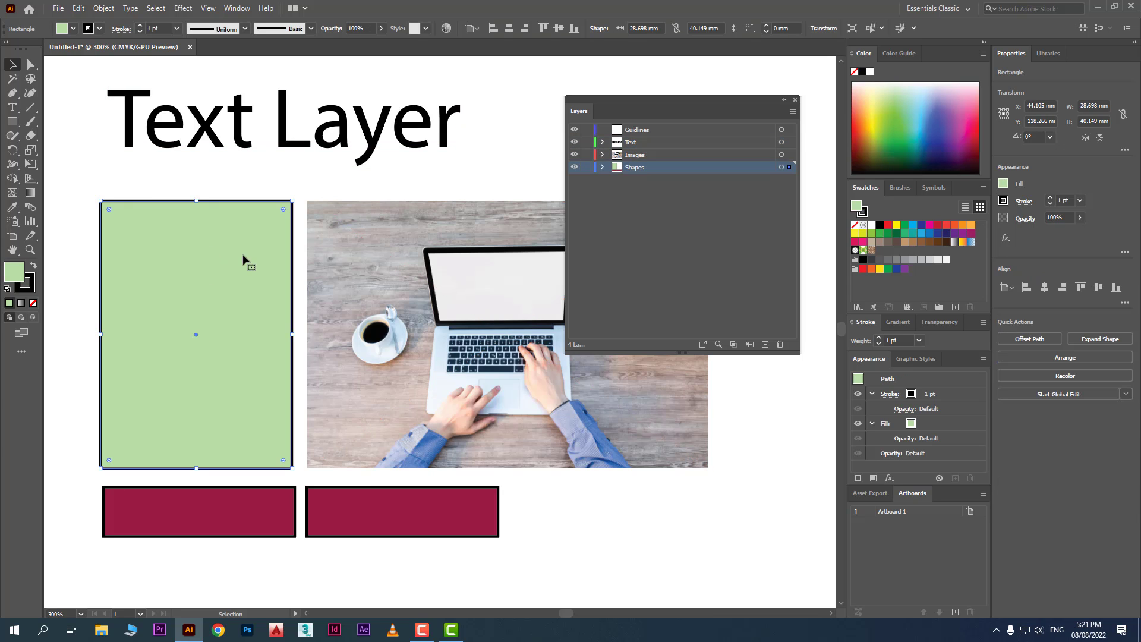
left_click(212, 515)
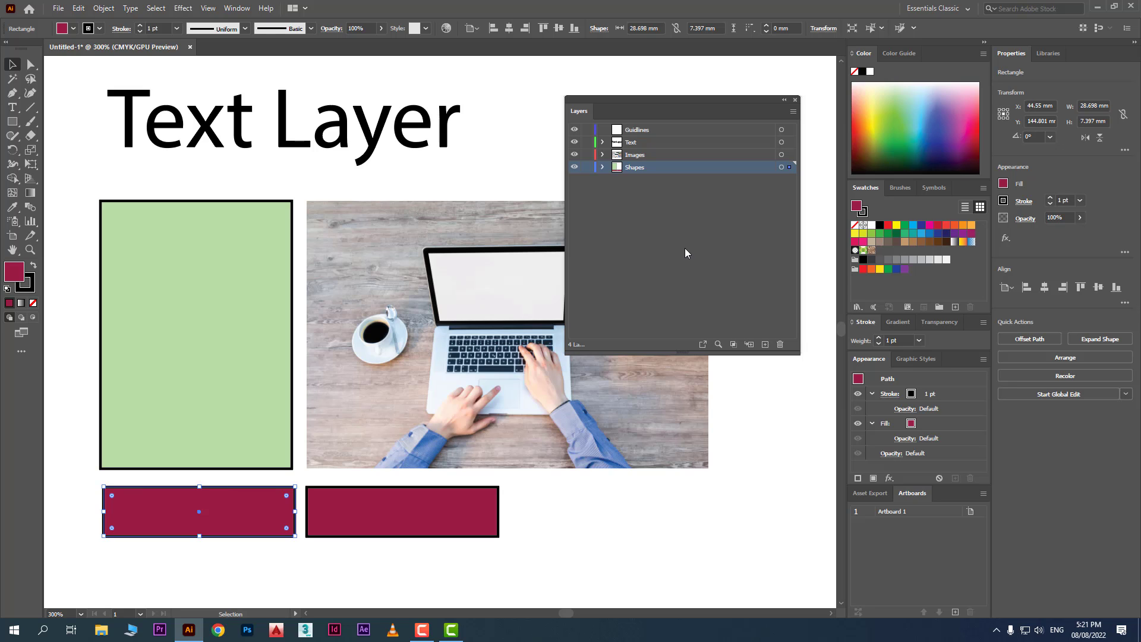
left_click(495, 172)
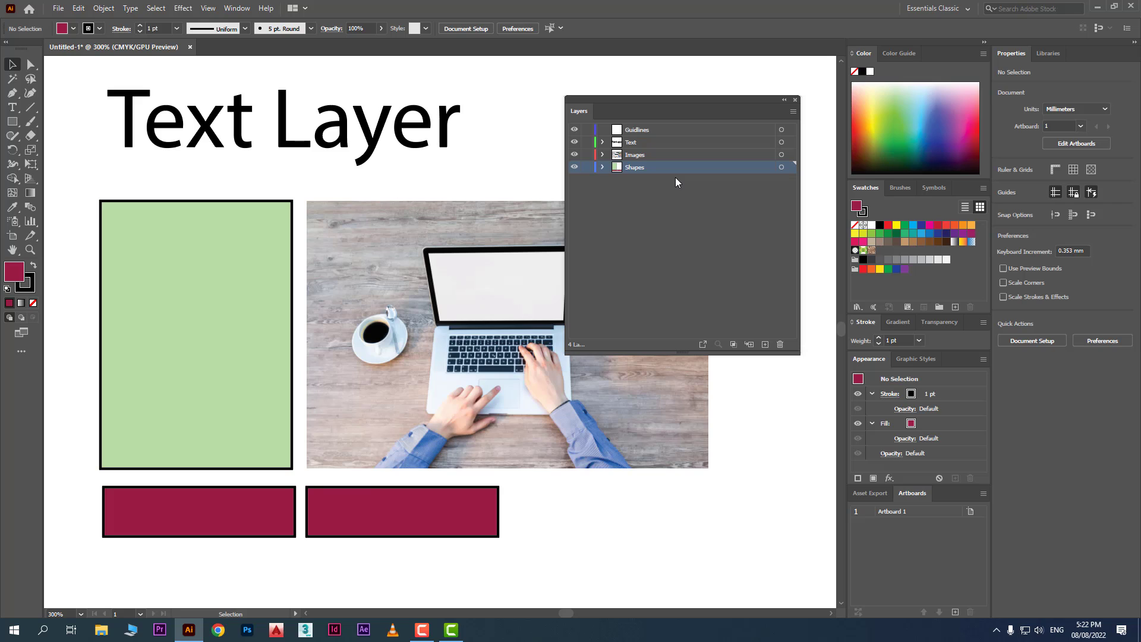
scroll(270, 279, "down", 10)
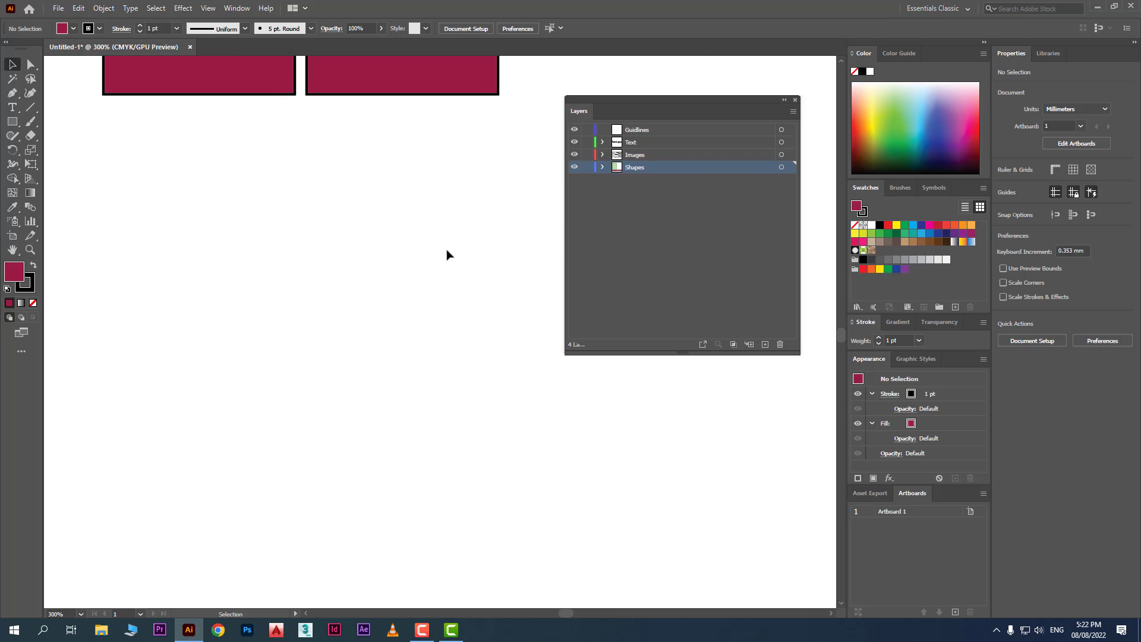
Delete the Text, Images and Guidlines layers along with any artwork on them, keeping only the Shapes layer
scroll(447, 255, "up", 2)
left_click(659, 134)
left_click(659, 141)
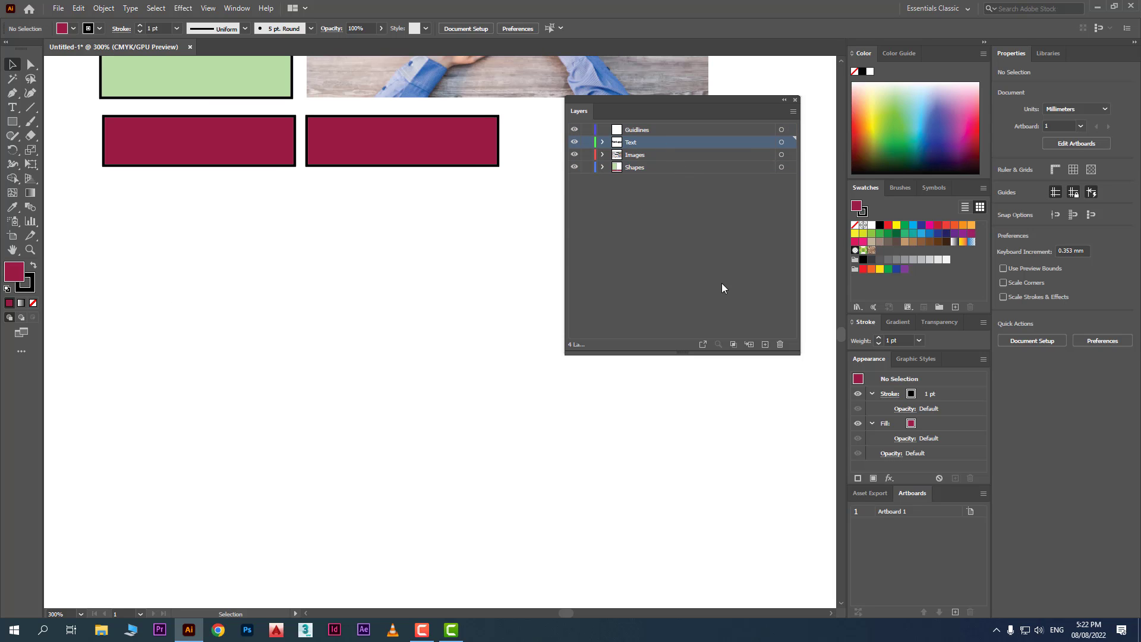
left_click(779, 345)
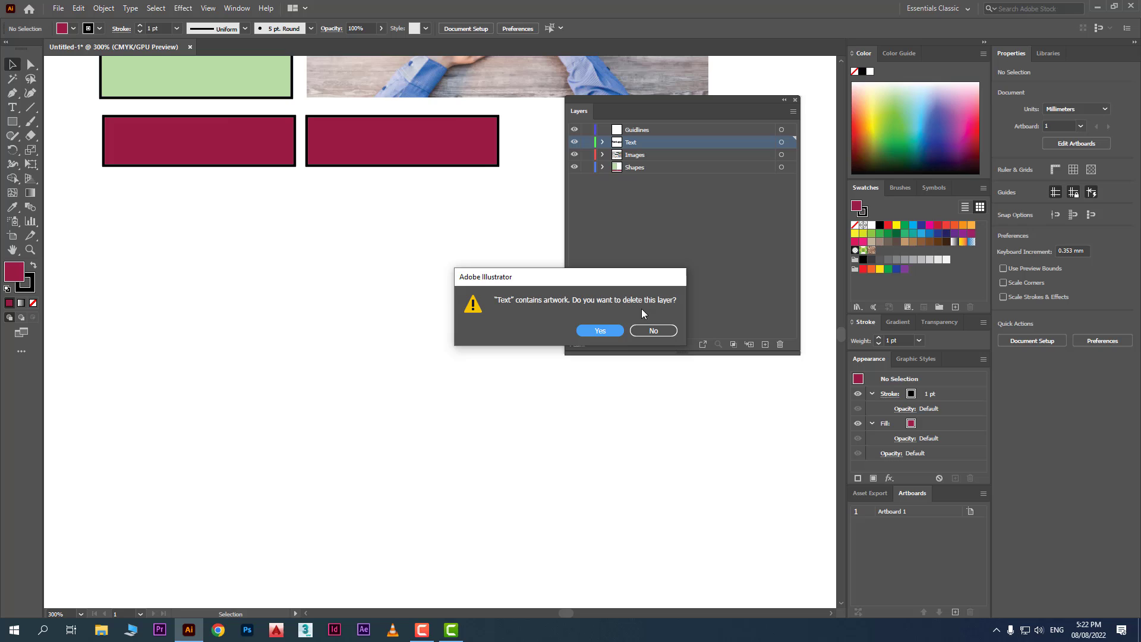
left_click(600, 331)
left_click(780, 344)
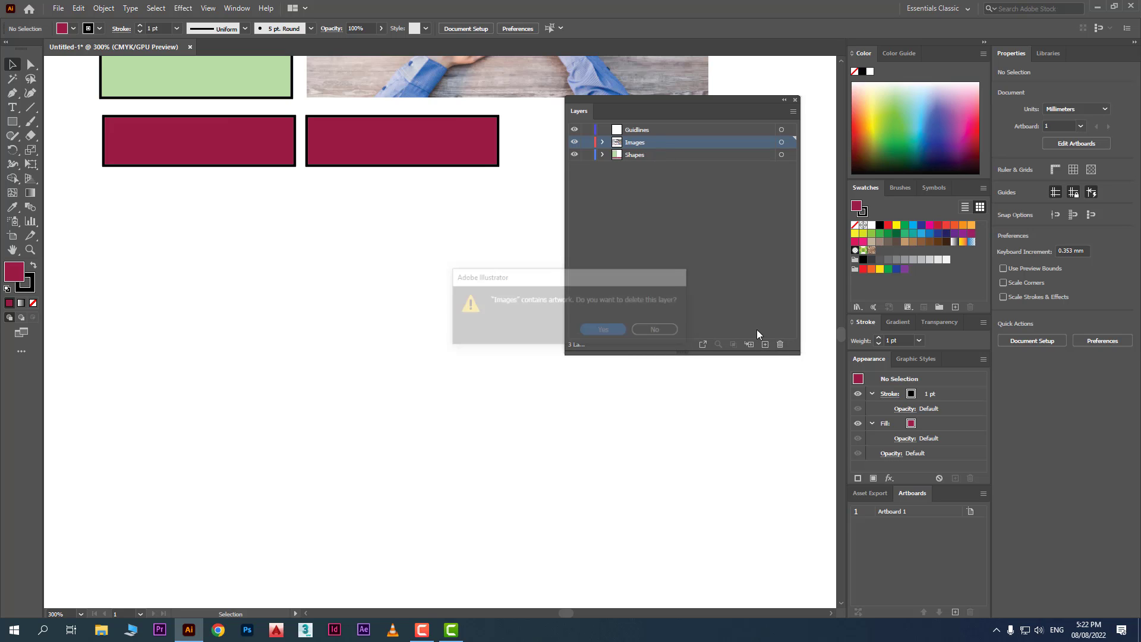
left_click(616, 334)
scroll(365, 274, "up", 4)
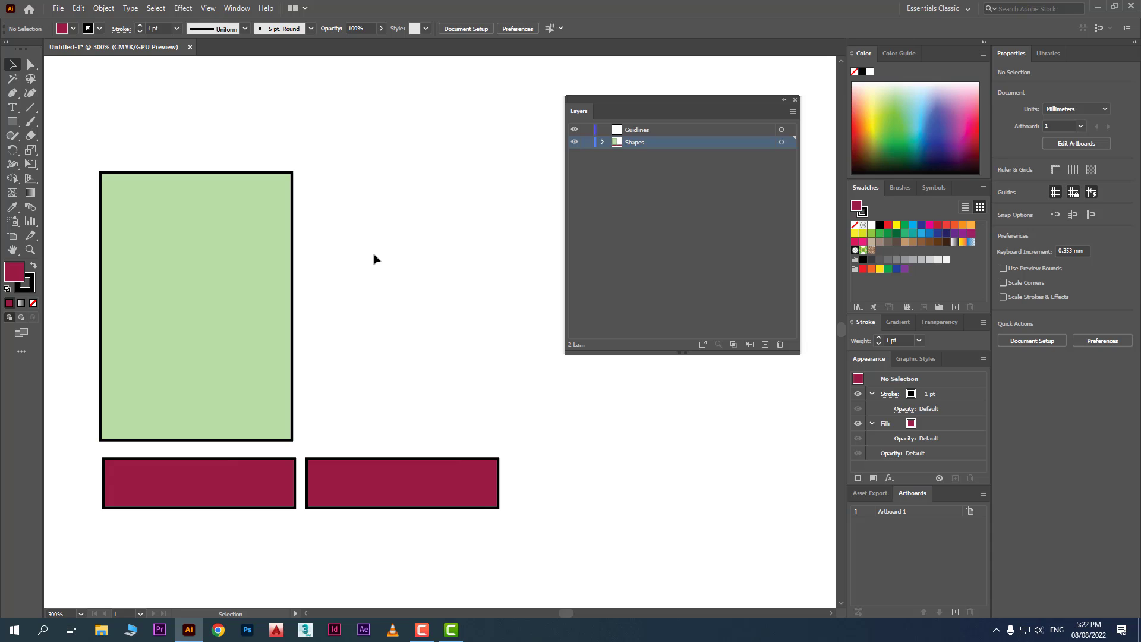
left_click(664, 129)
left_click(779, 344)
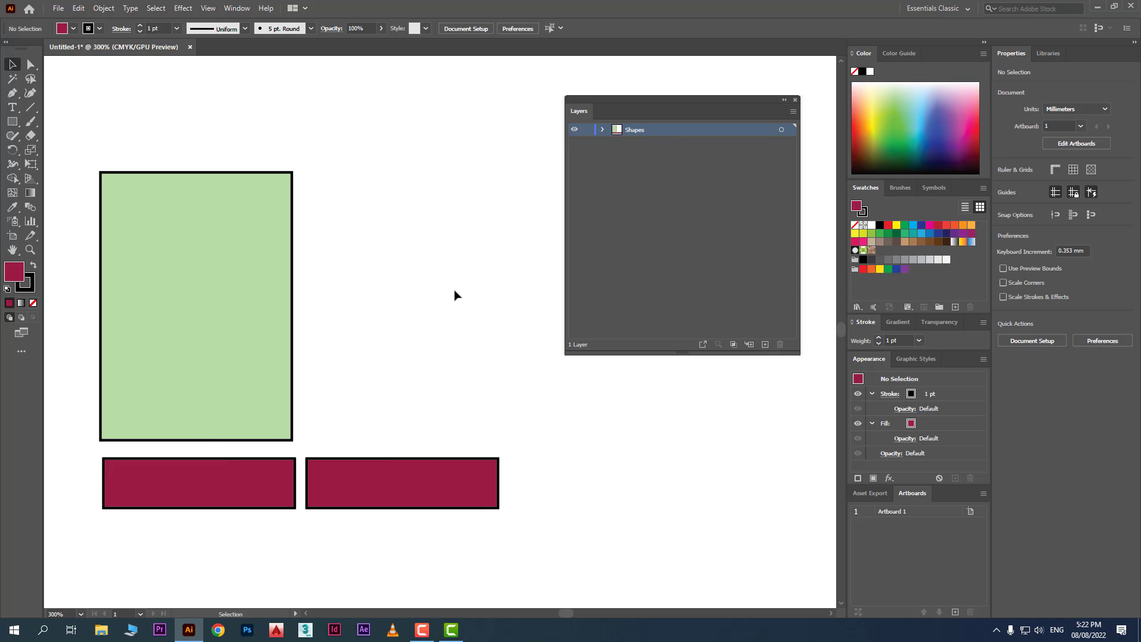
Move the two crimson rectangles up so they overlap the lower part of the green rectangle, and clear the selection
scroll(487, 259, "up", 1)
scroll(487, 259, "up", 1)
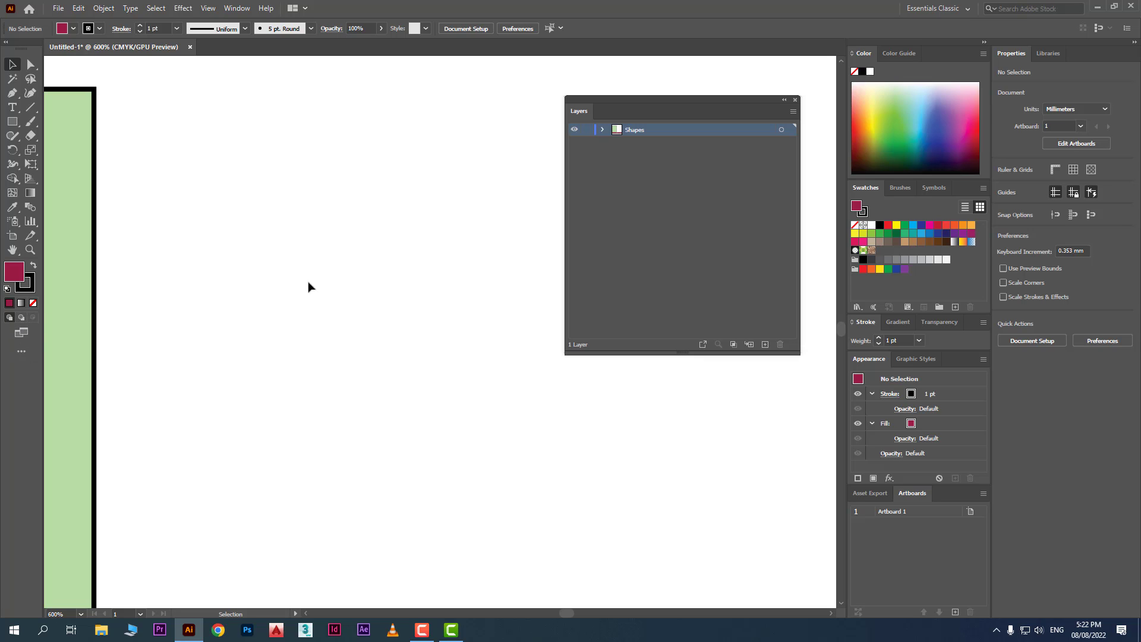
scroll(356, 284, "down", 3)
scroll(285, 349, "up", 2)
left_click_drag(259, 423, 244, 294)
left_click_drag(501, 422, 297, 288)
left_click(387, 408)
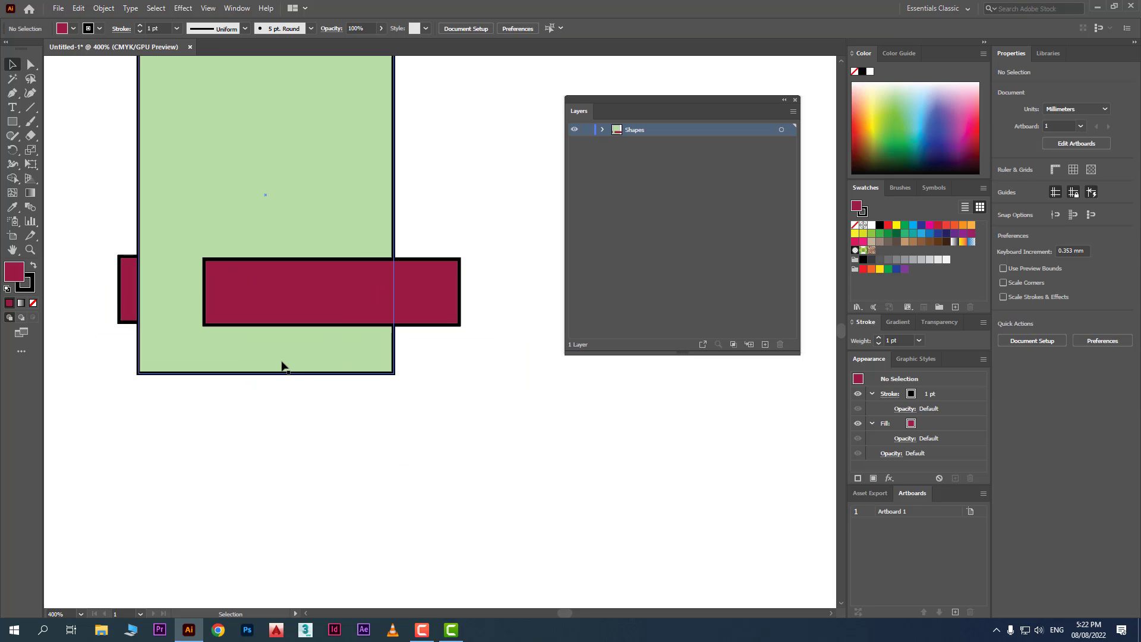
scroll(282, 365, "up", 1)
scroll(204, 344, "down", 1)
left_click(158, 303)
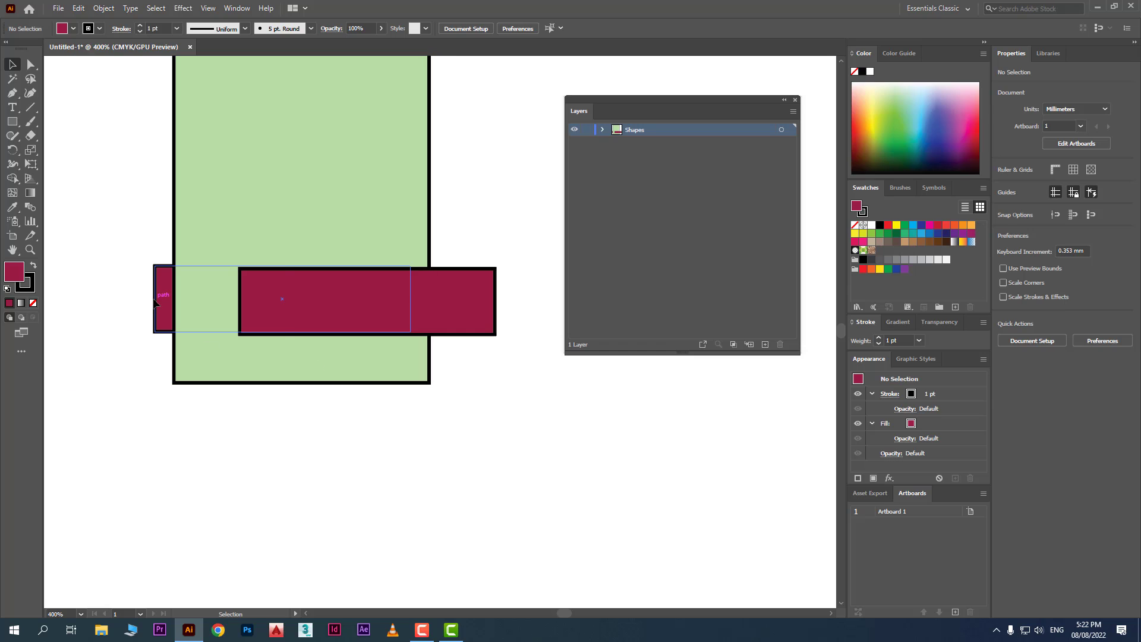
left_click(188, 424)
Draw a crimson rectangle about 47 by 16 mm over the overlapping shapes and send it to the back
left_click(12, 122)
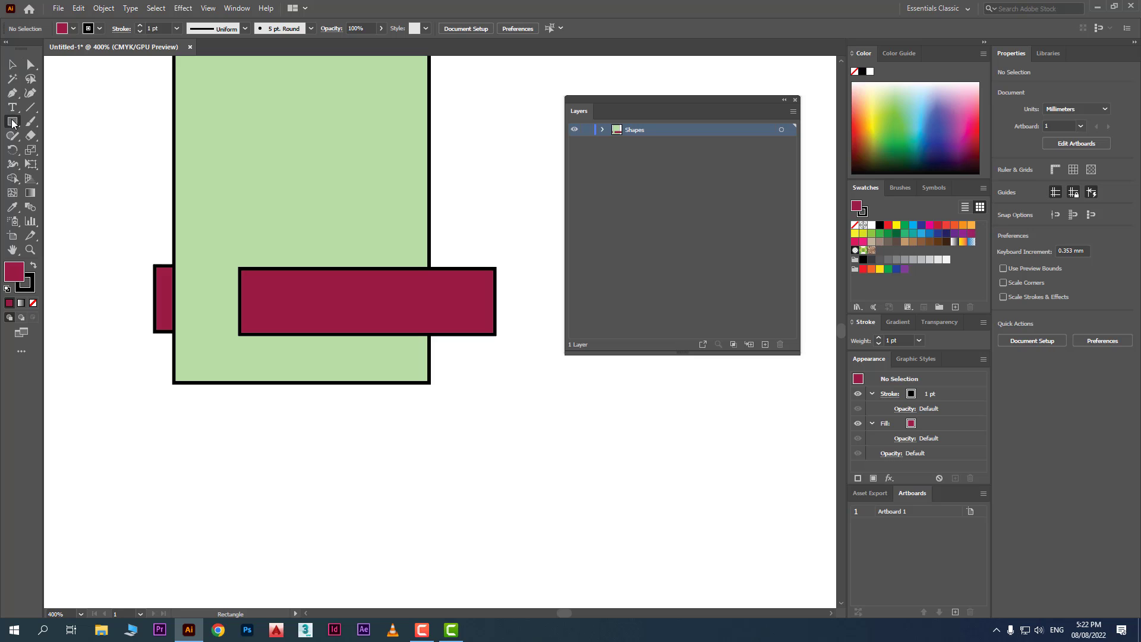
left_click_drag(102, 219, 519, 362)
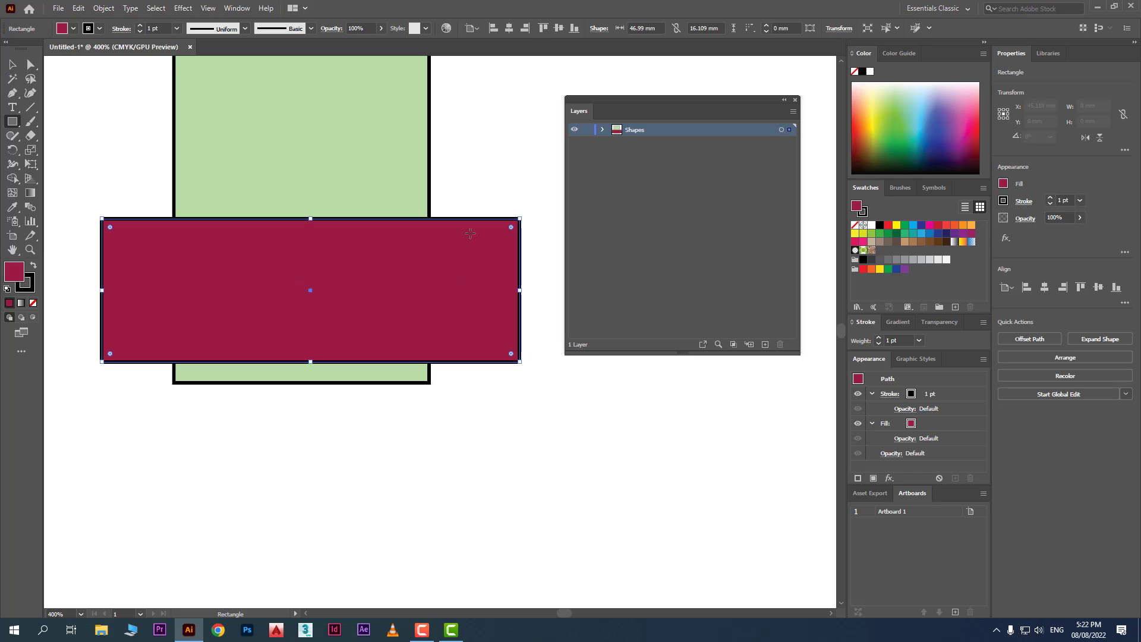
right_click(470, 232)
mouse_move(569, 439)
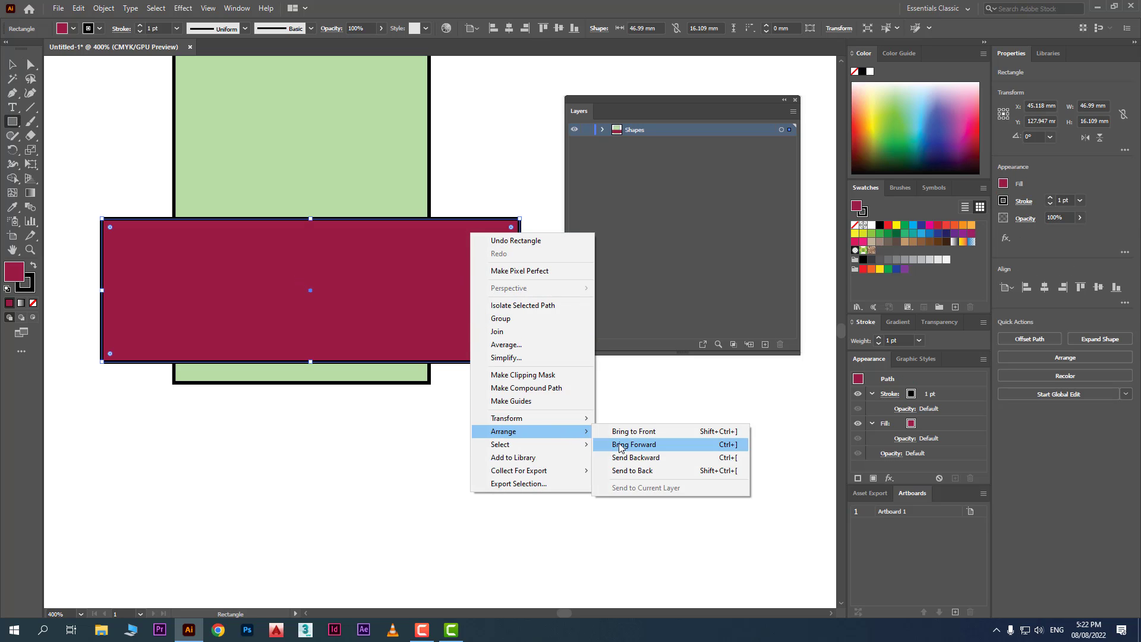
left_click(633, 472)
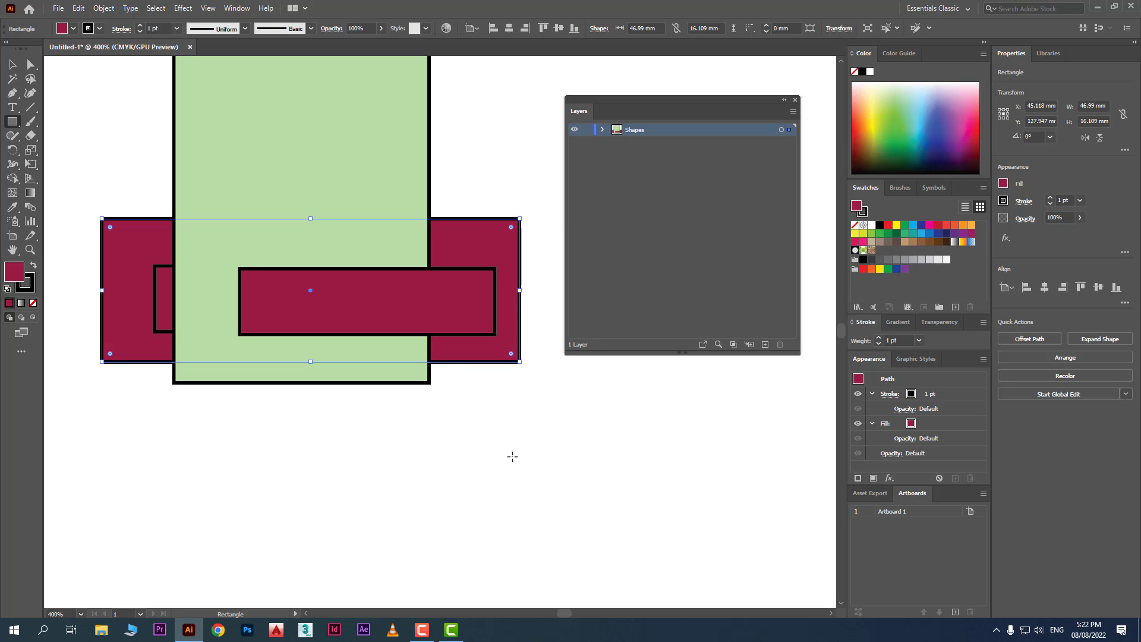
Undo the send-to-back and the drawing of the large crimson rectangle, and return to the Selection tool
key("ctrl+z")
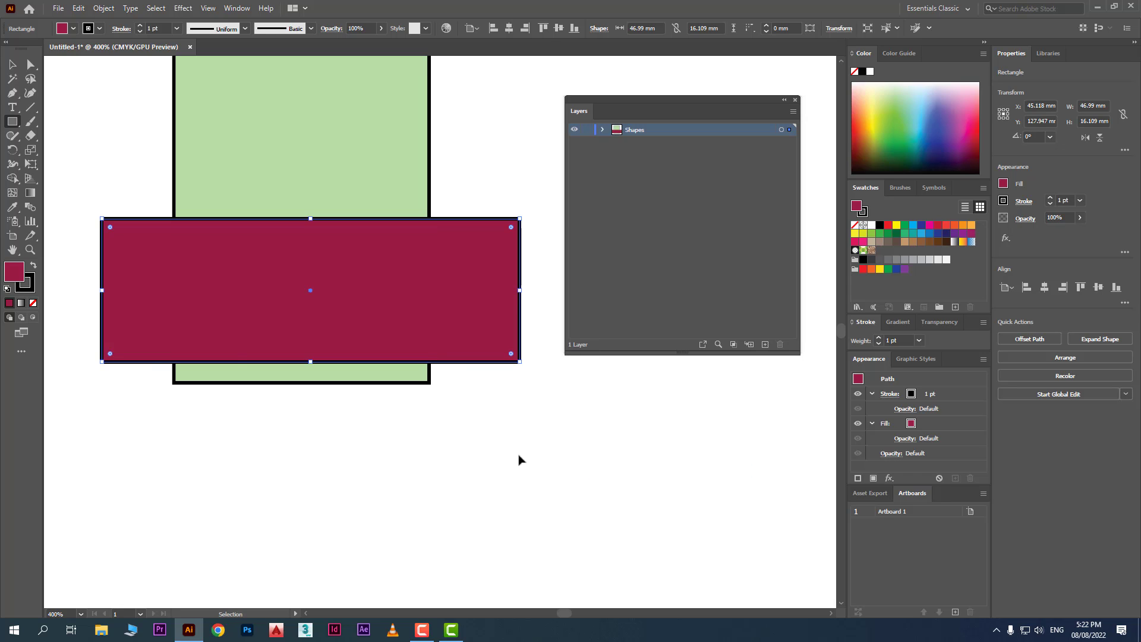
key("ctrl+z")
left_click(12, 64)
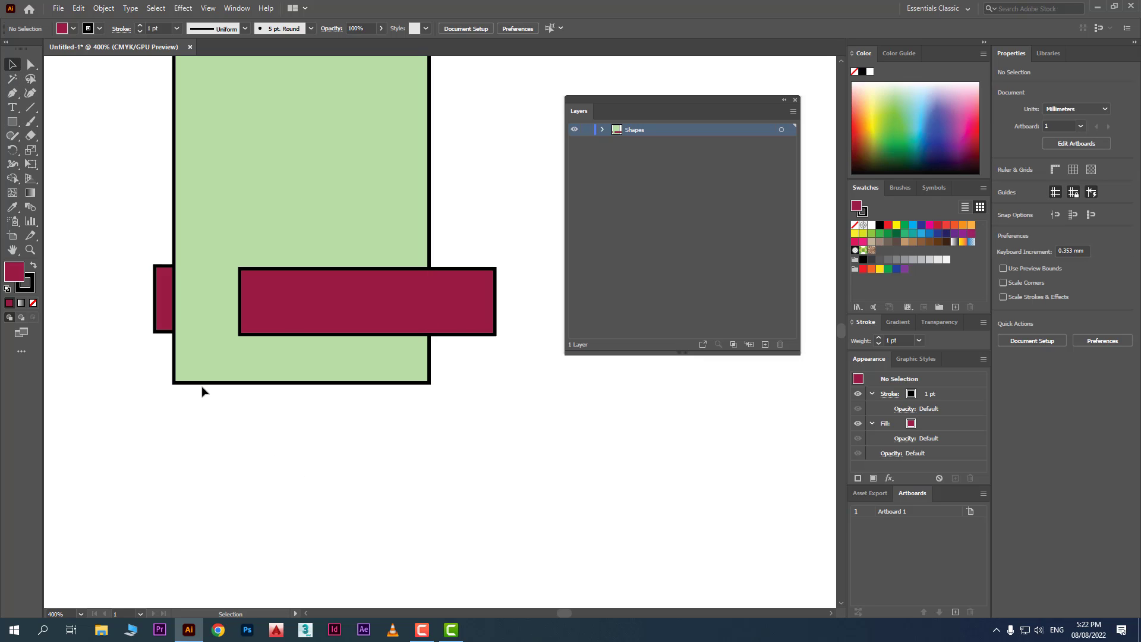
Switch to Draw Behind mode and draw a rectangle about 6.6 by 12.8 mm directly behind the front crimson rectangle
left_click(22, 319)
left_click(275, 325)
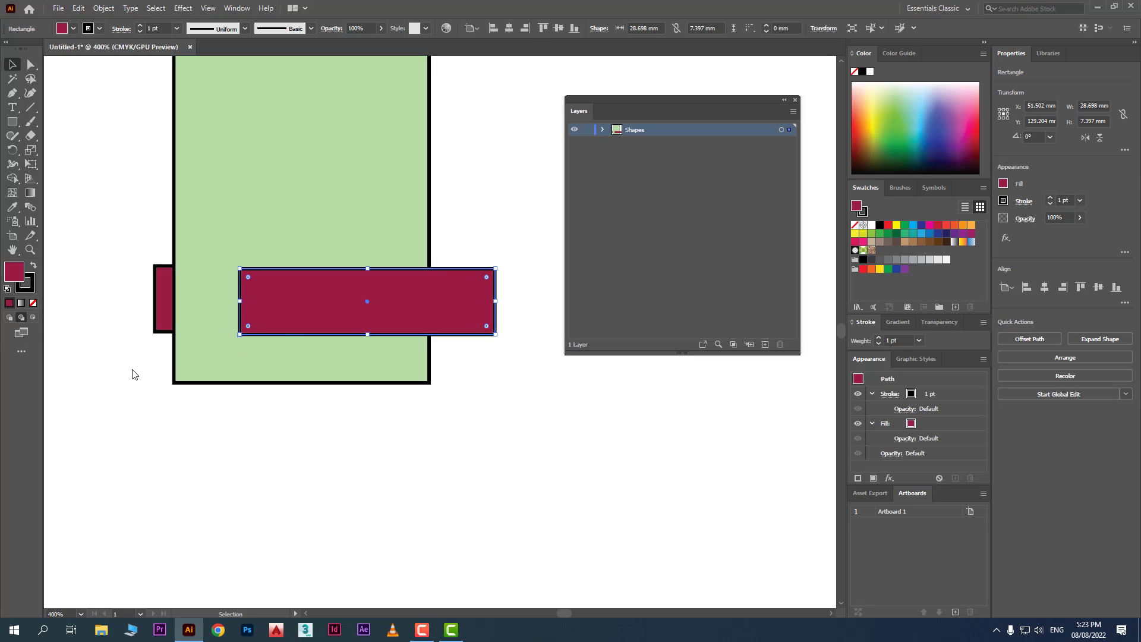
left_click(30, 122)
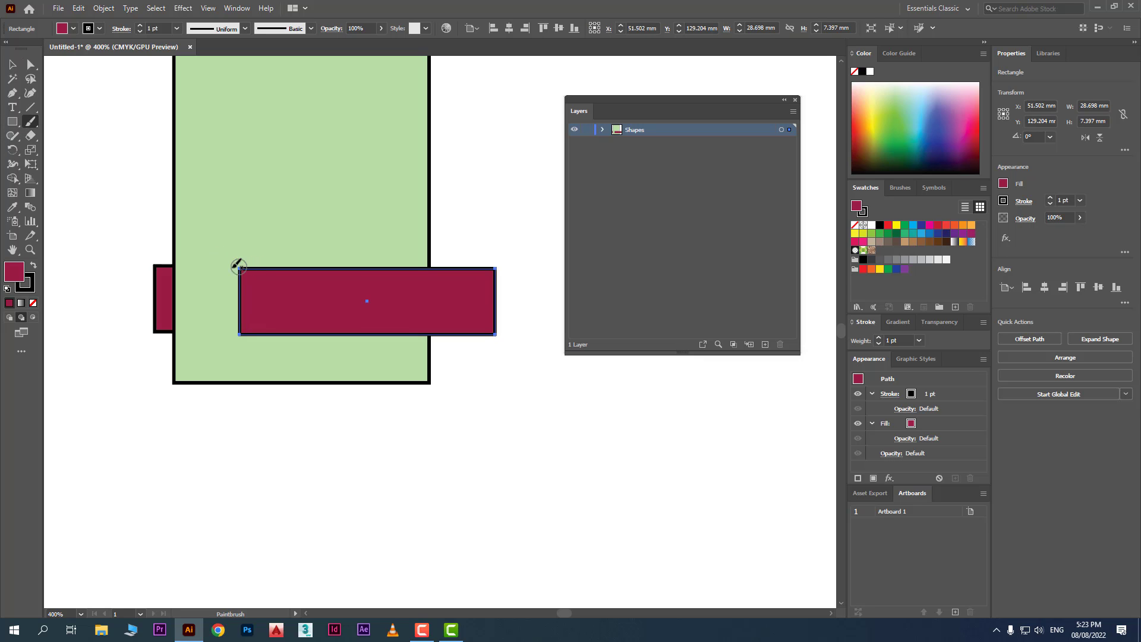
key("m")
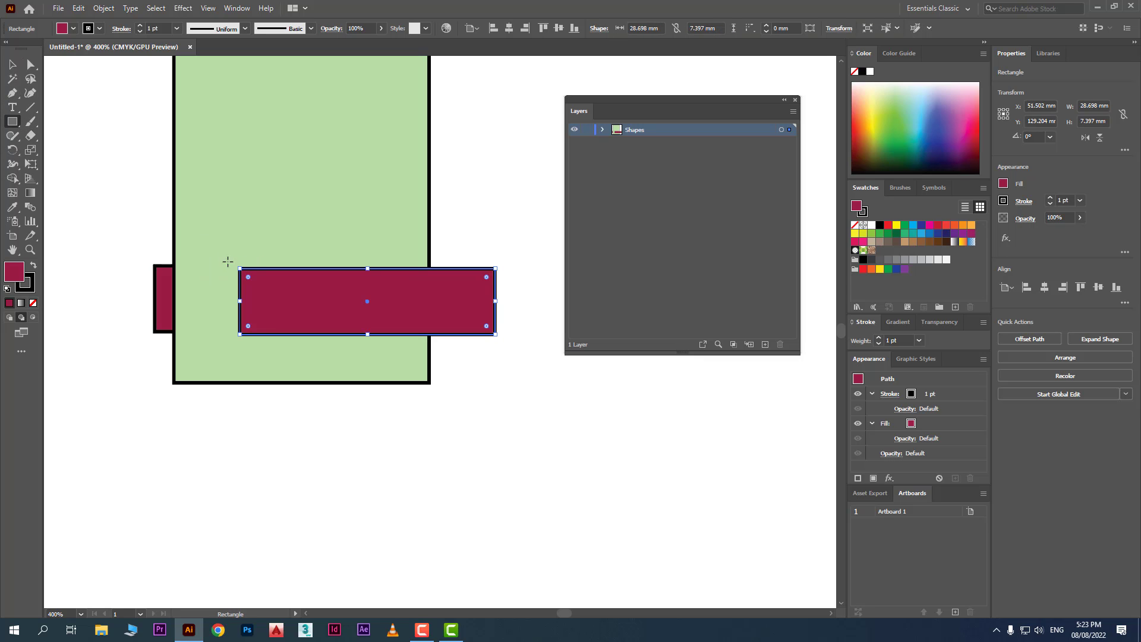
left_click_drag(213, 243, 272, 357)
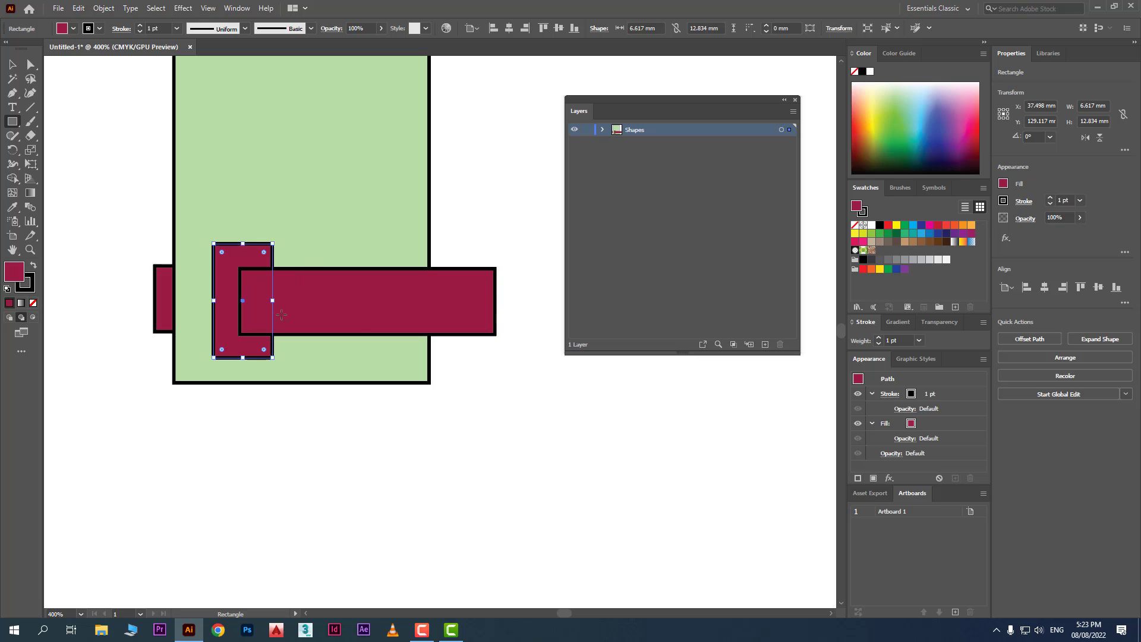
Fill the small new rectangle with a pale yellow colour
left_click(949, 124)
left_click(925, 109)
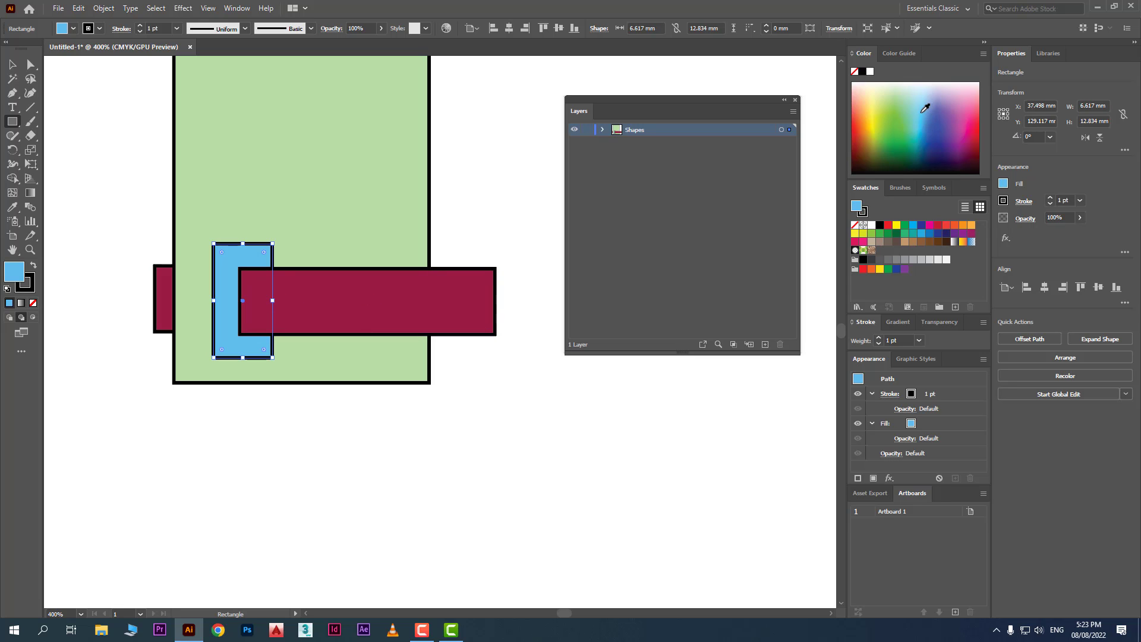
left_click(882, 89)
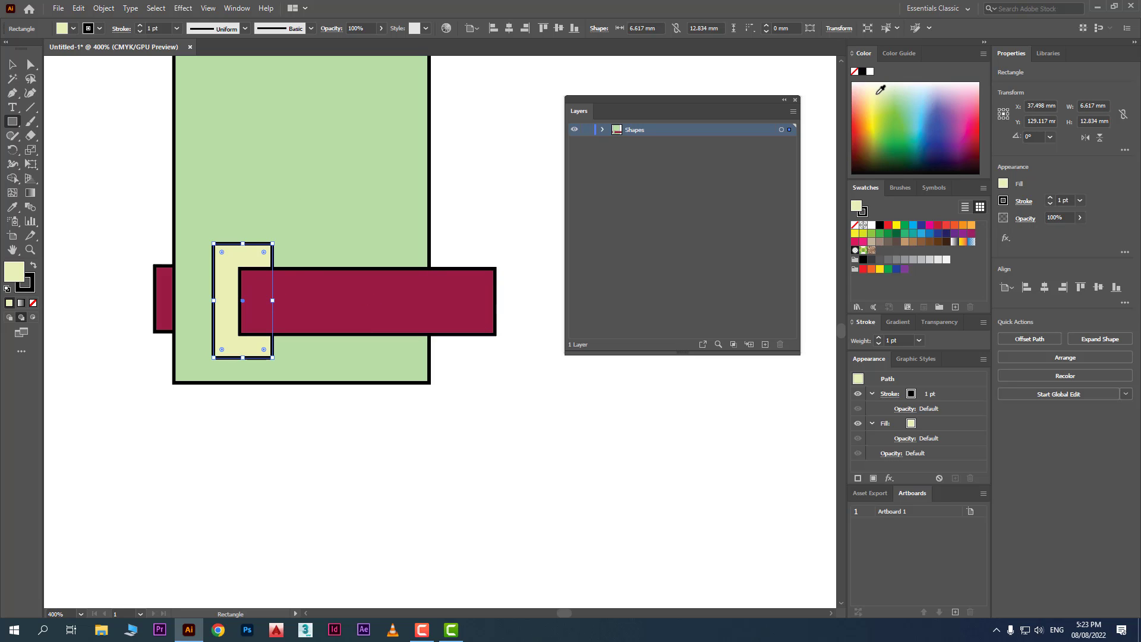
left_click(18, 68)
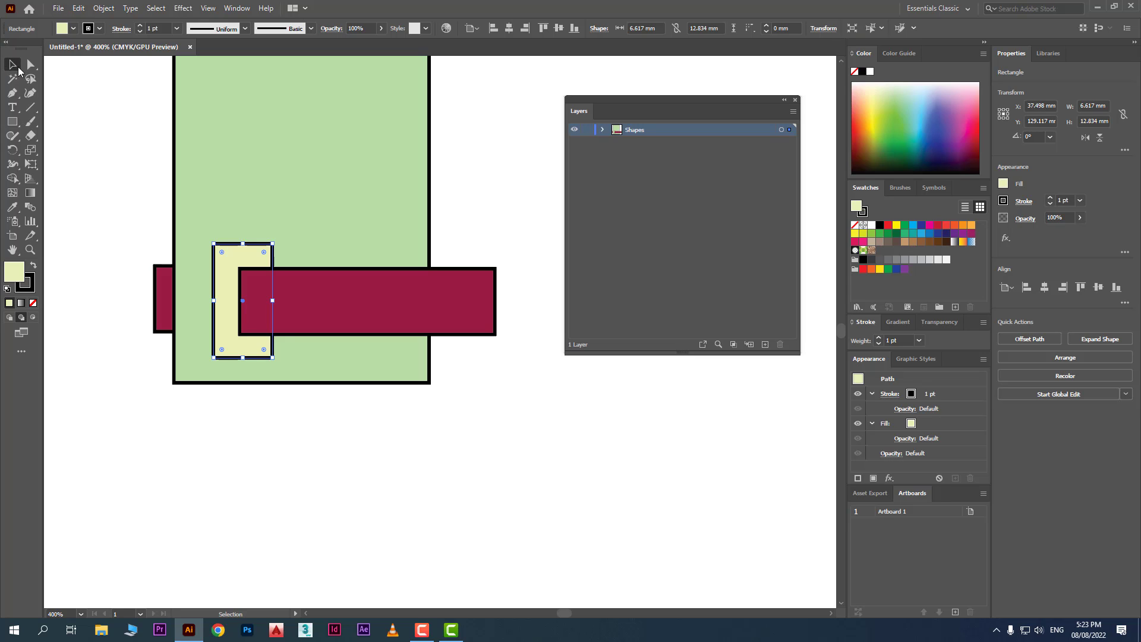
Draw a rectangle about 48.5 by 44.7 mm behind the crimson rectangle that lies beneath the green one
left_click(315, 371)
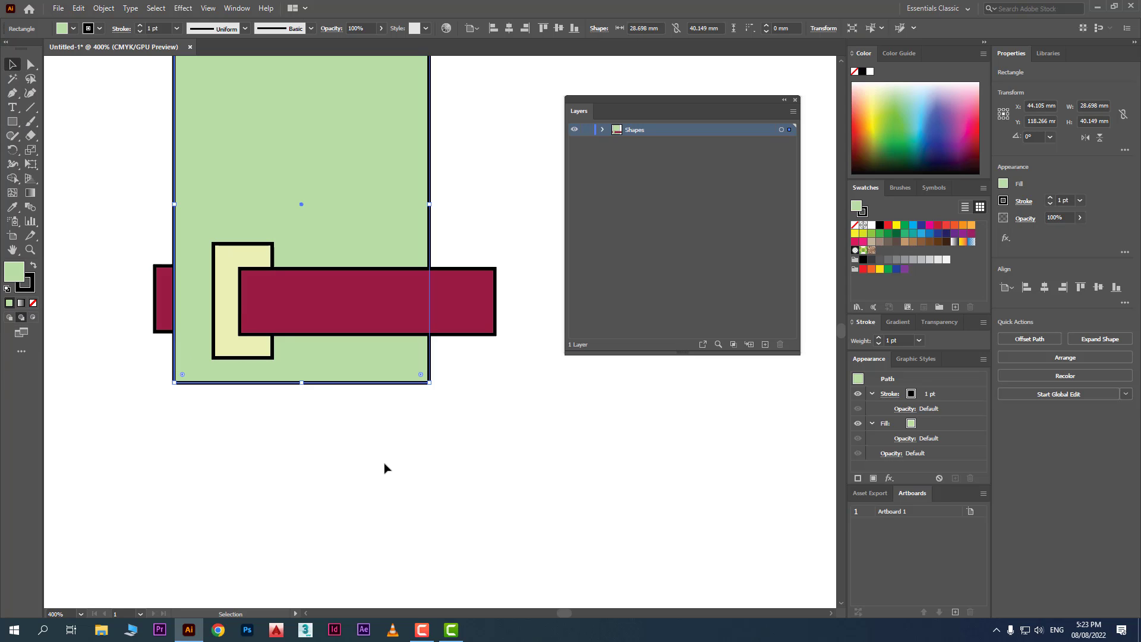
left_click(161, 300)
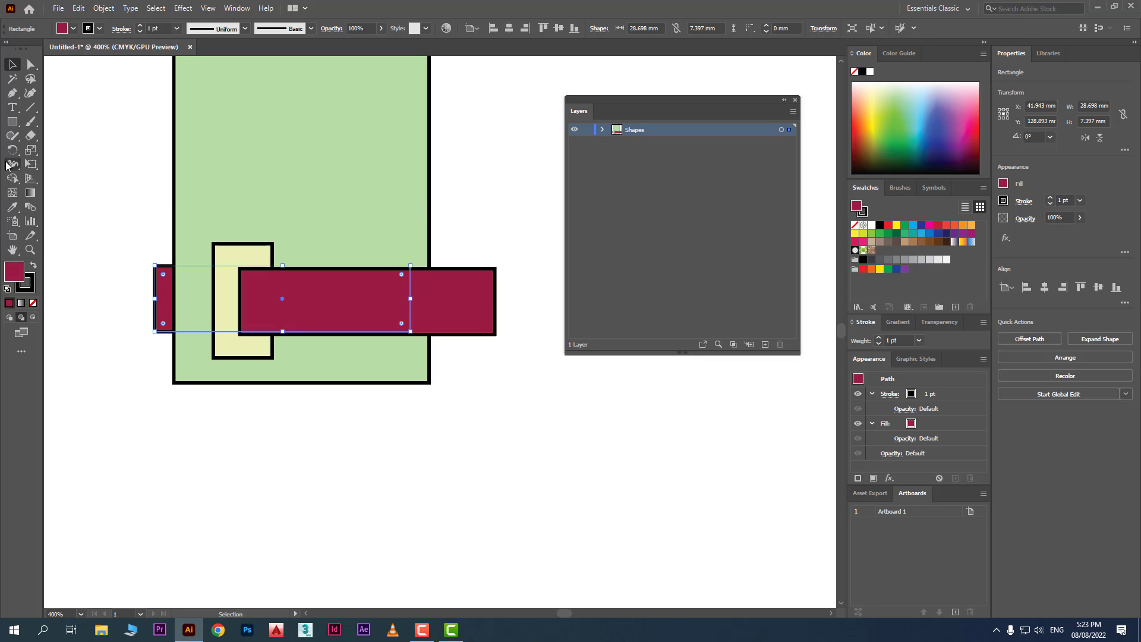
left_click(12, 122)
left_click_drag(112, 179, 543, 575)
Fill the large back rectangle with a light brown swatch and clear the selection
left_click(939, 144)
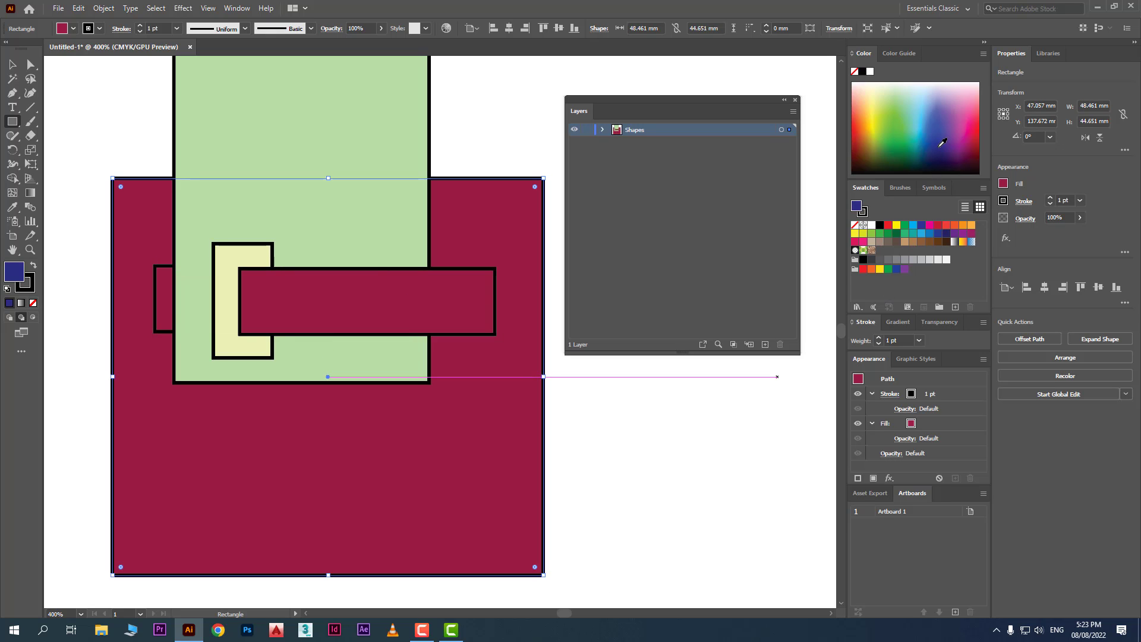
left_click(951, 122)
left_click(973, 228)
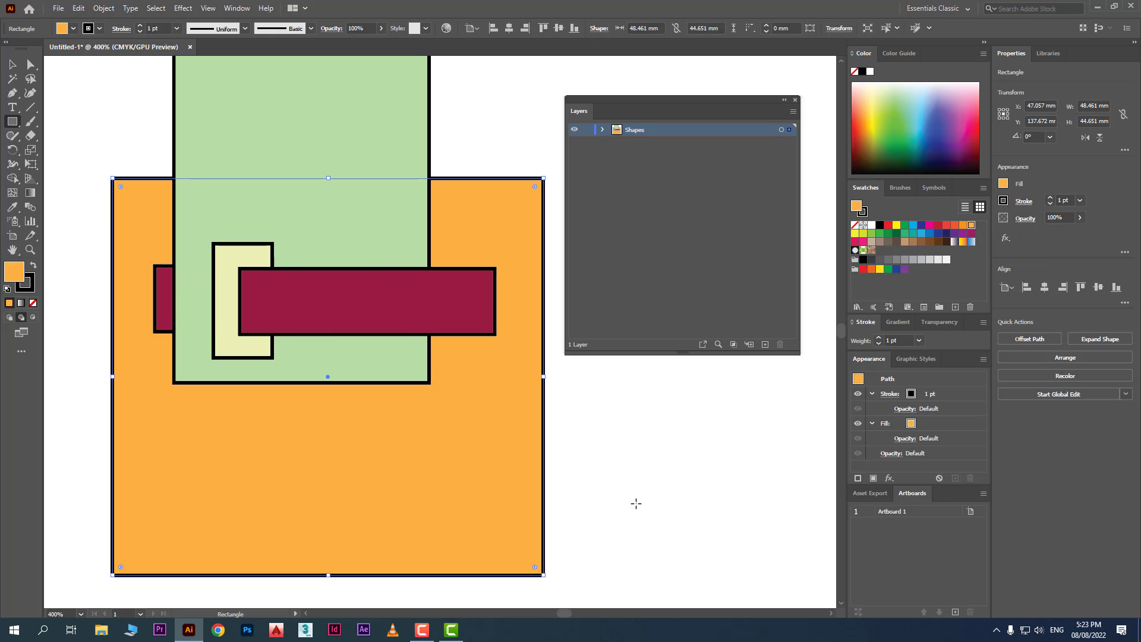
left_click(906, 242)
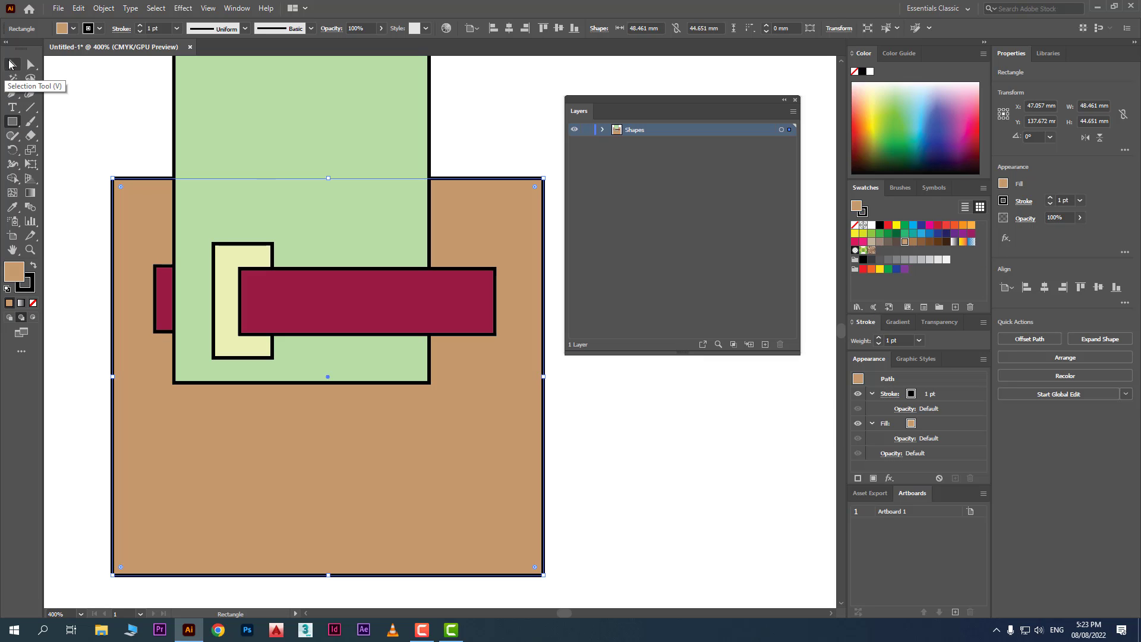
left_click(12, 64)
left_click(95, 110)
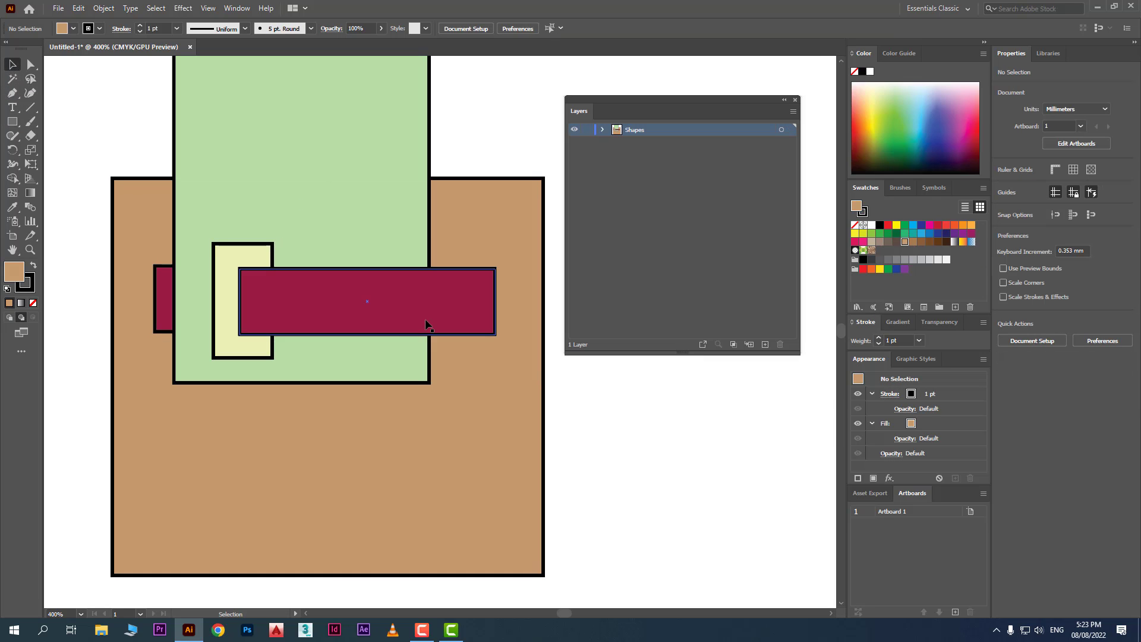
Try placing placeholder text over the front crimson rectangle in Draw Behind mode, move that rectangle aside to check, and undo both
left_click(12, 107)
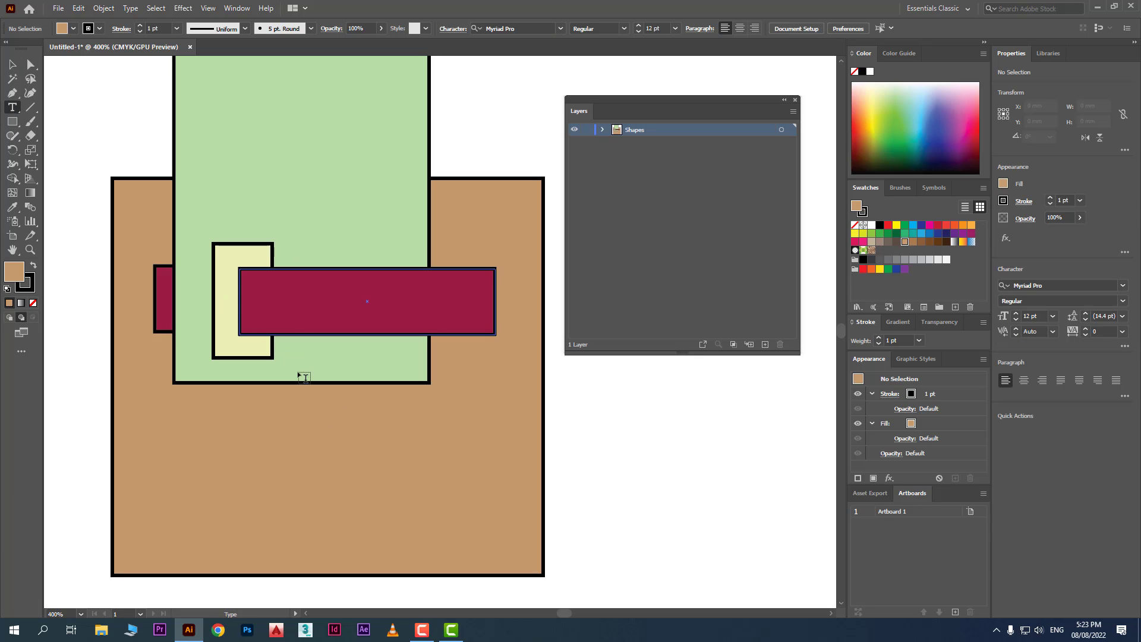
left_click(284, 311)
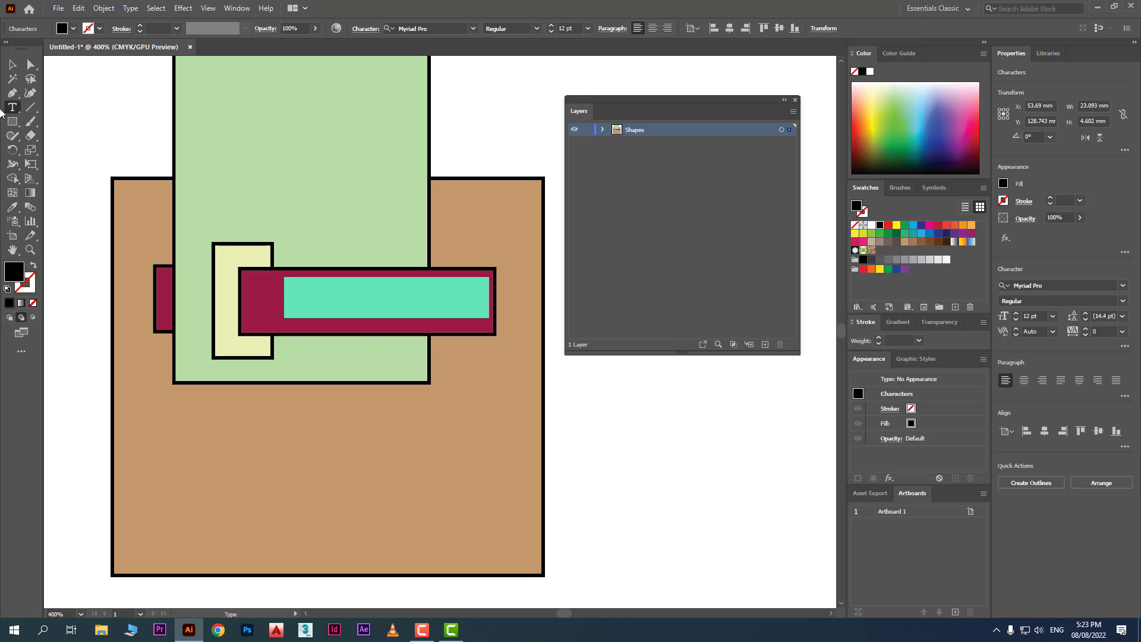
key("Escape")
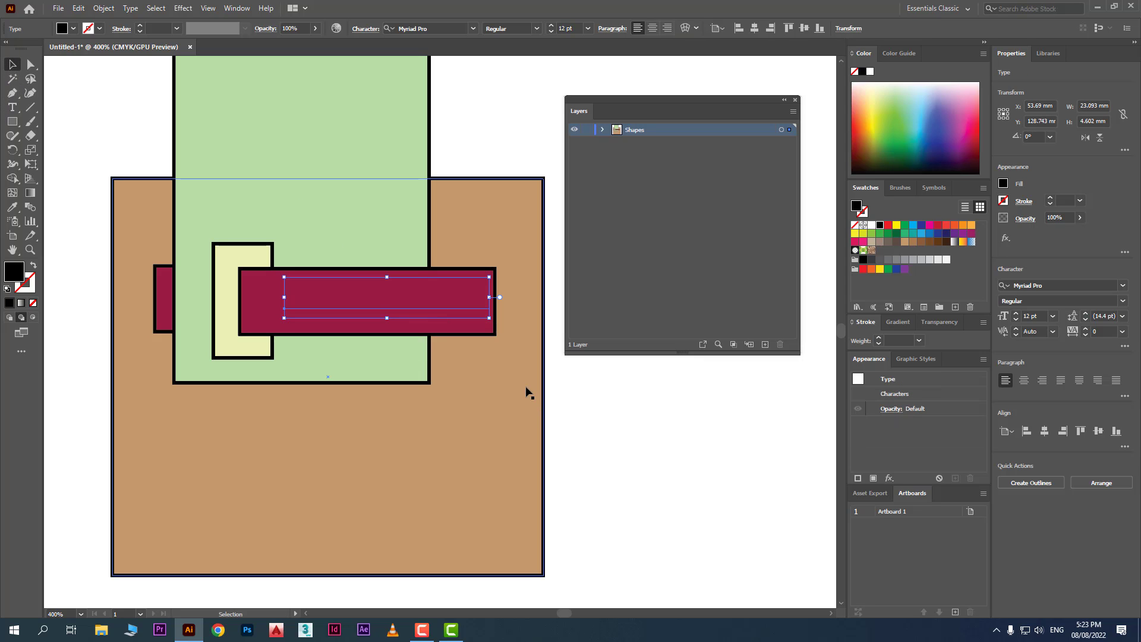
left_click_drag(453, 306, 592, 369)
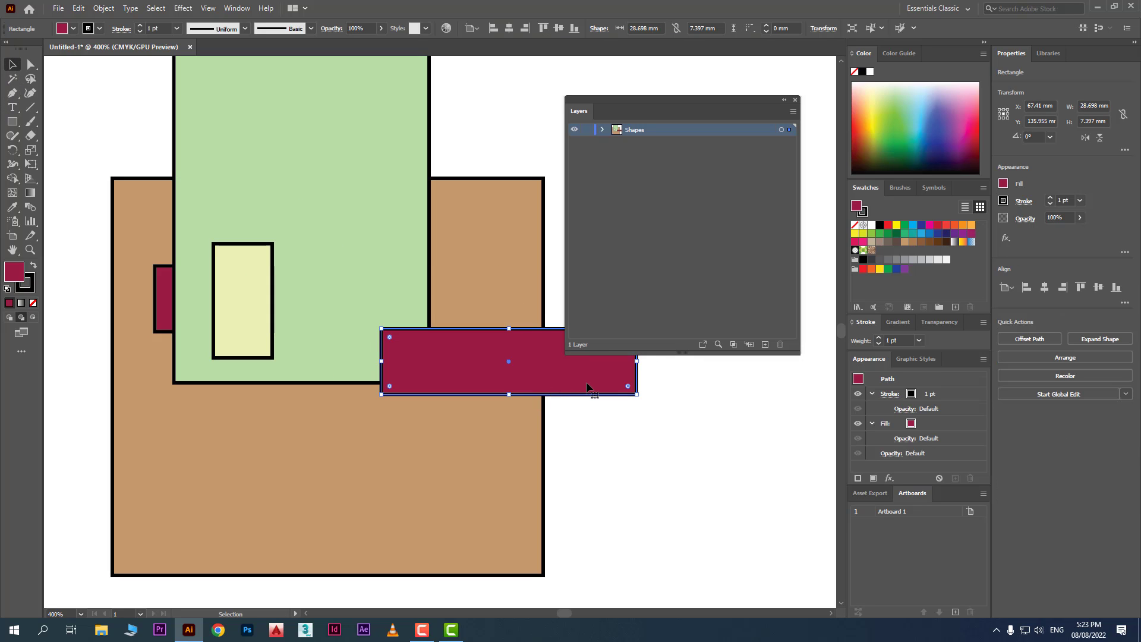
left_click(398, 256)
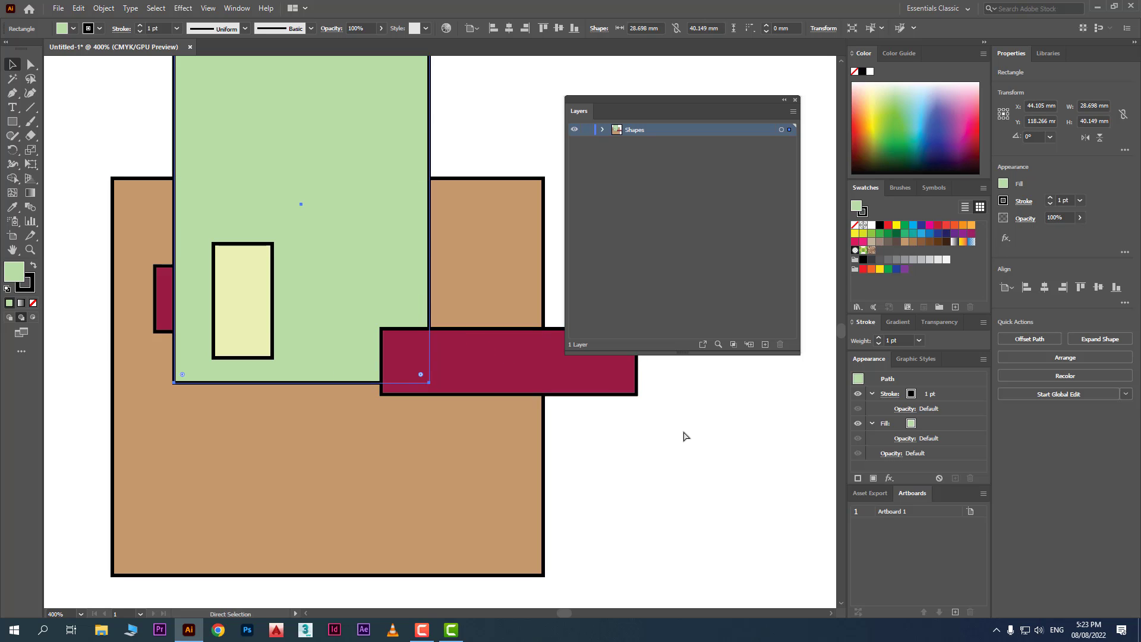
key("ctrl+z")
left_click(690, 520)
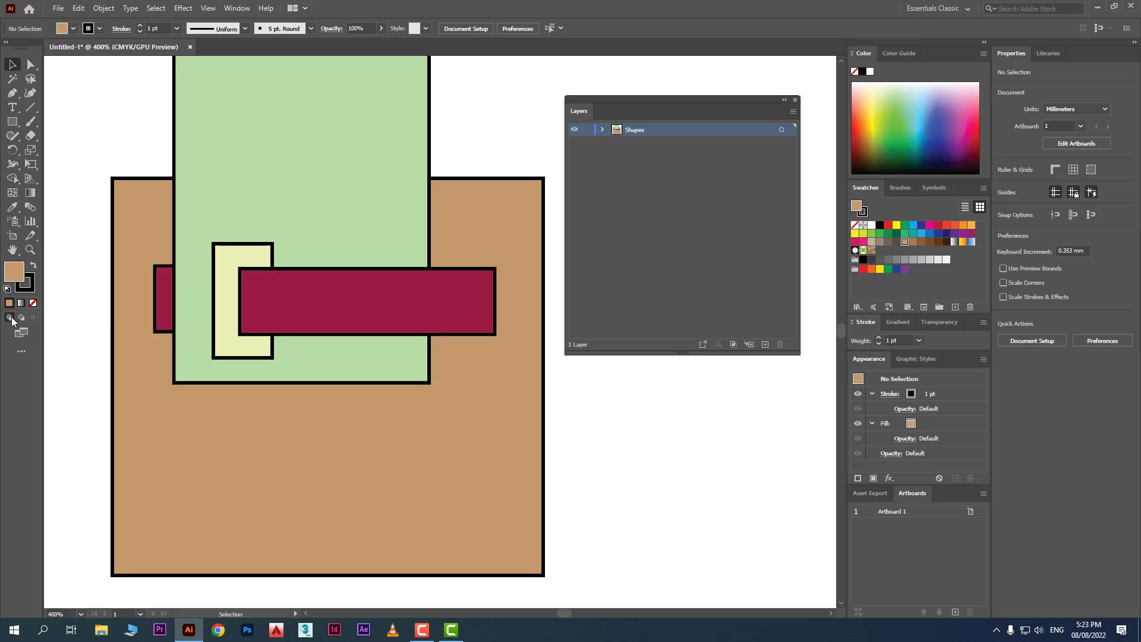
Switch to Draw Normal mode and place 12 pt "Lorem ipsum" placeholder text on the front crimson rectangle
left_click(12, 107)
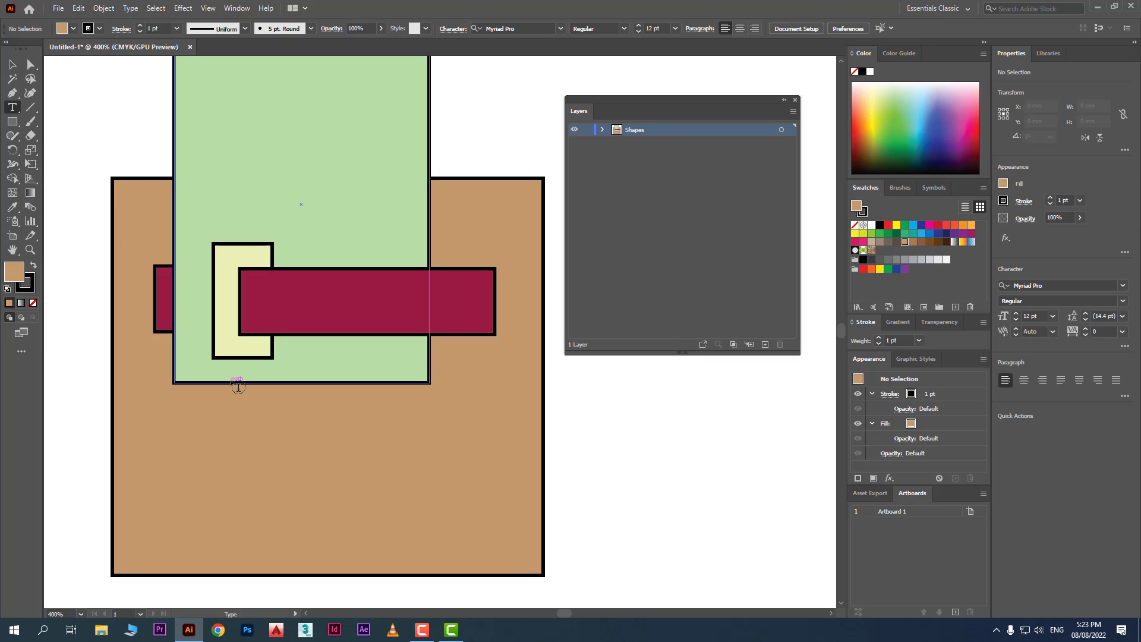
left_click(281, 308)
left_click(13, 64)
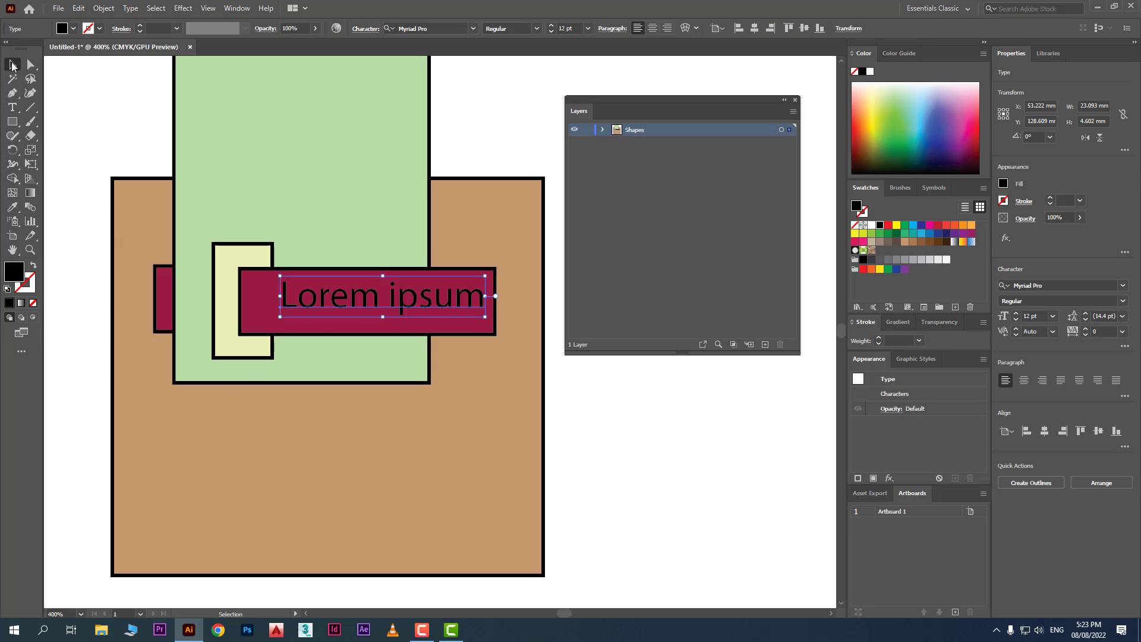
Shift the "Lorem ipsum" text slightly down and left on the crimson rectangle, fill it white and clear the selection
left_click(70, 124)
left_click_drag(370, 297, 365, 302)
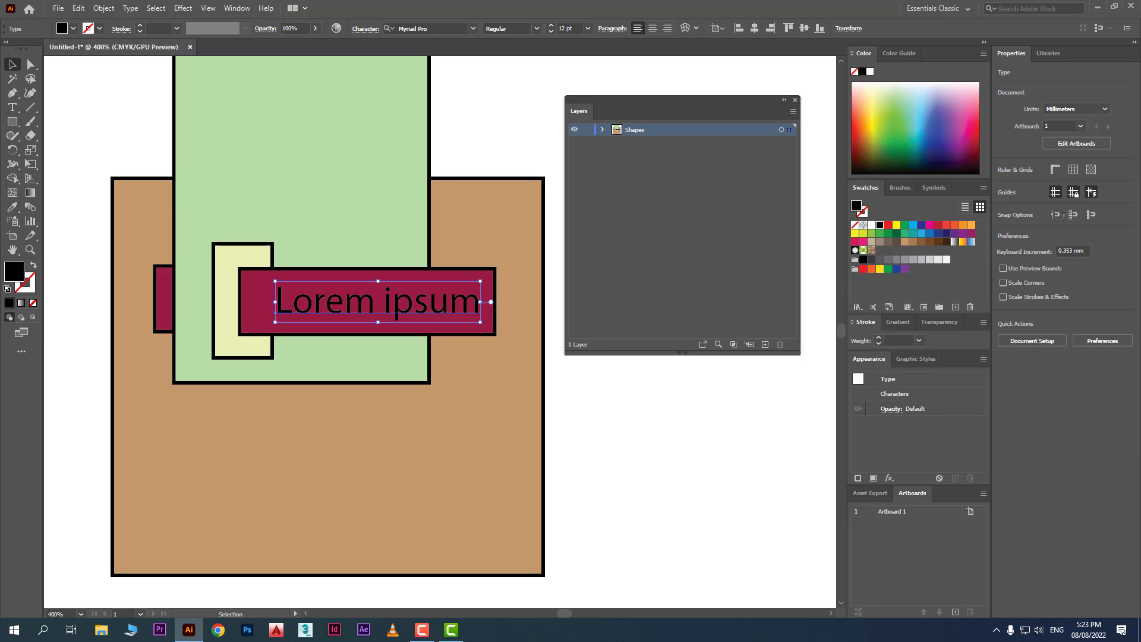
left_click(871, 225)
left_click(583, 509)
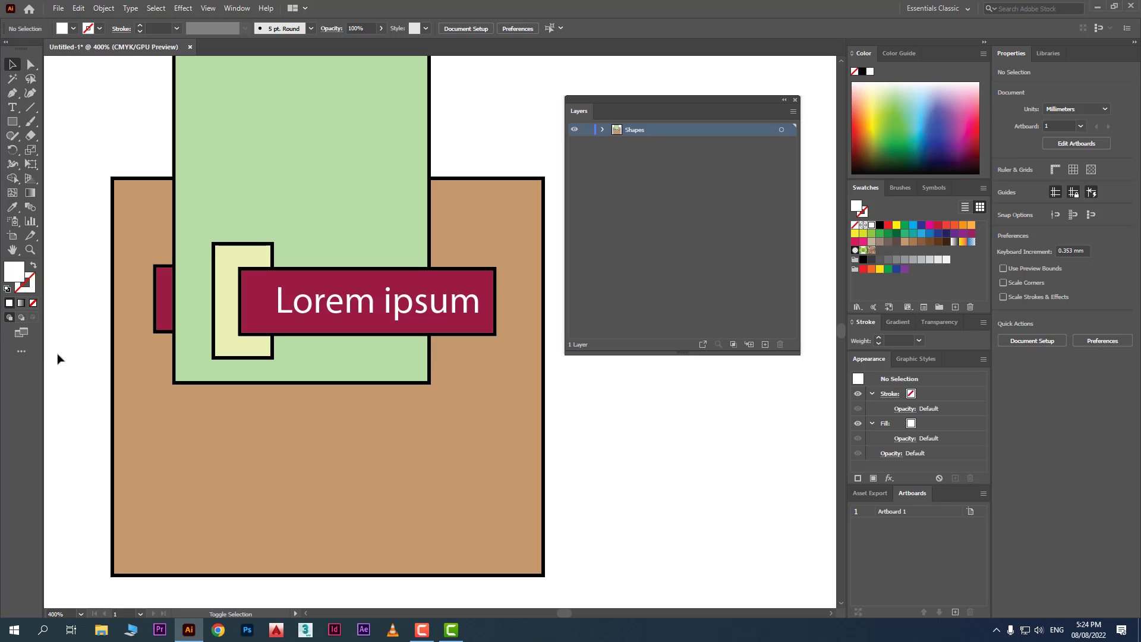
Cycle repeatedly between the Draw Normal and Draw Behind modes, ending in Draw Behind
key("shift+d")
key("shift+d")
key("shift+d")
key("shift+d")
key("shift+d")
key("shift+d")
key("shift+d")
Close the floating layer list and draw a circle about 40.8 mm across on an empty area below the artwork
scroll(414, 397, "down", 3)
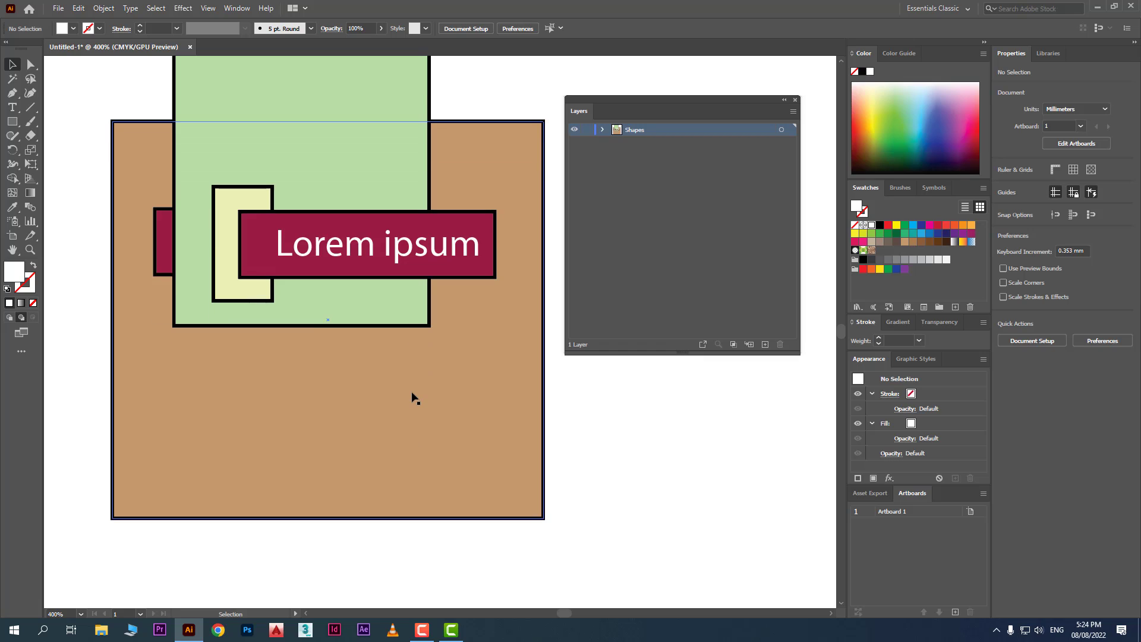
scroll(414, 397, "down", 10)
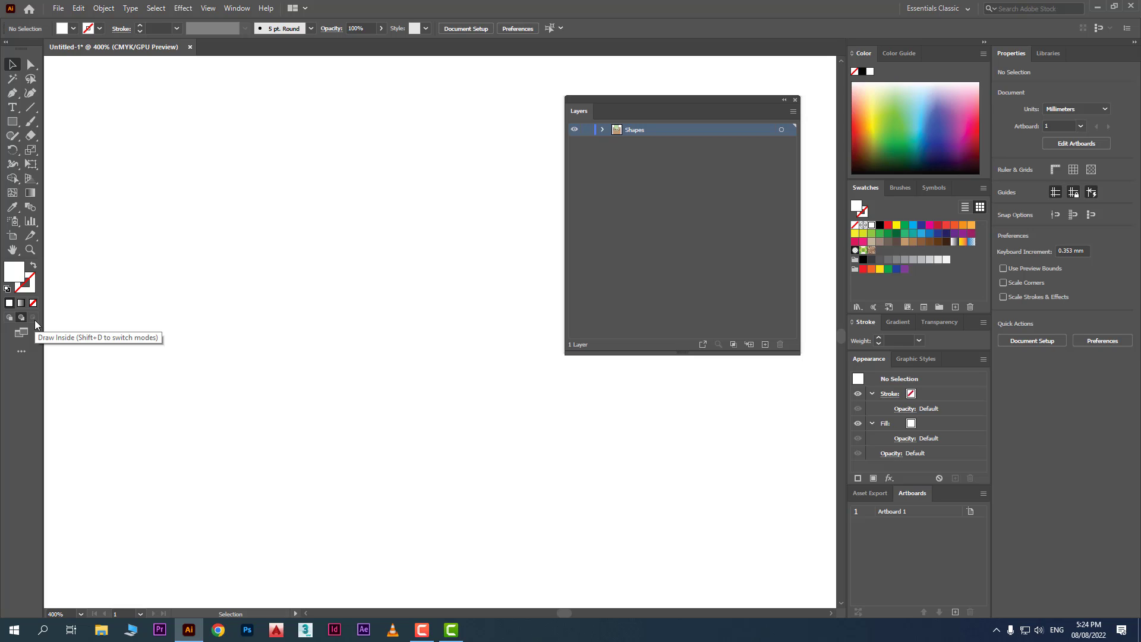
left_click(795, 99)
left_click(13, 122)
left_click_drag(14, 125, 57, 150)
left_click_drag(231, 197, 592, 508)
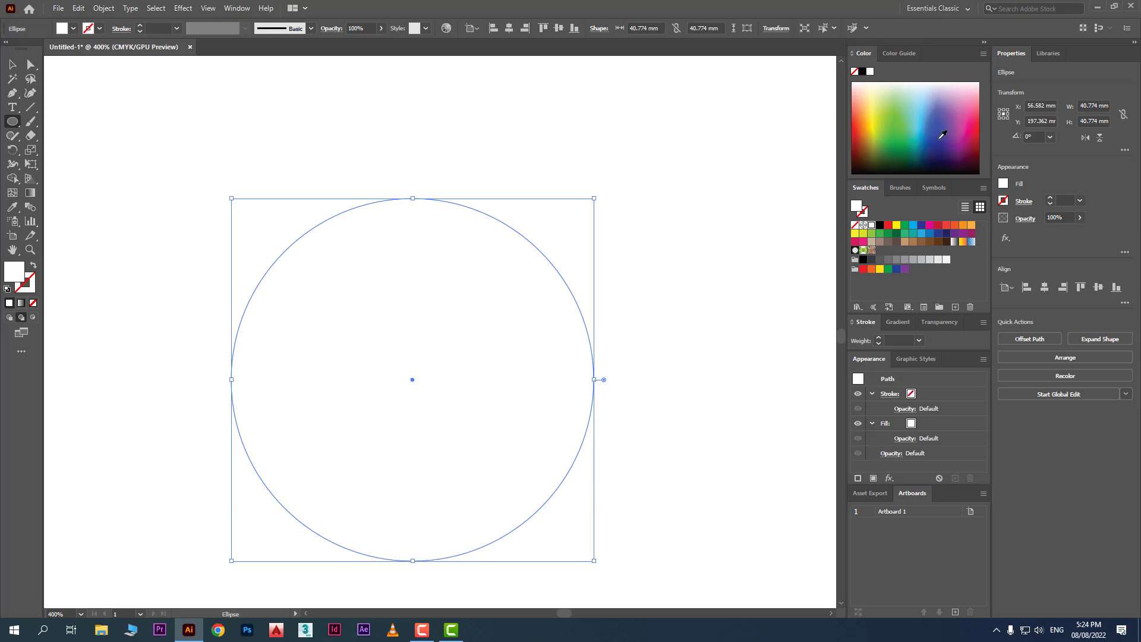
Fill the circle light blue, move its centre to about X 58.6, Y 190.3 mm, and clear the selection
left_click(939, 125)
left_click(919, 123)
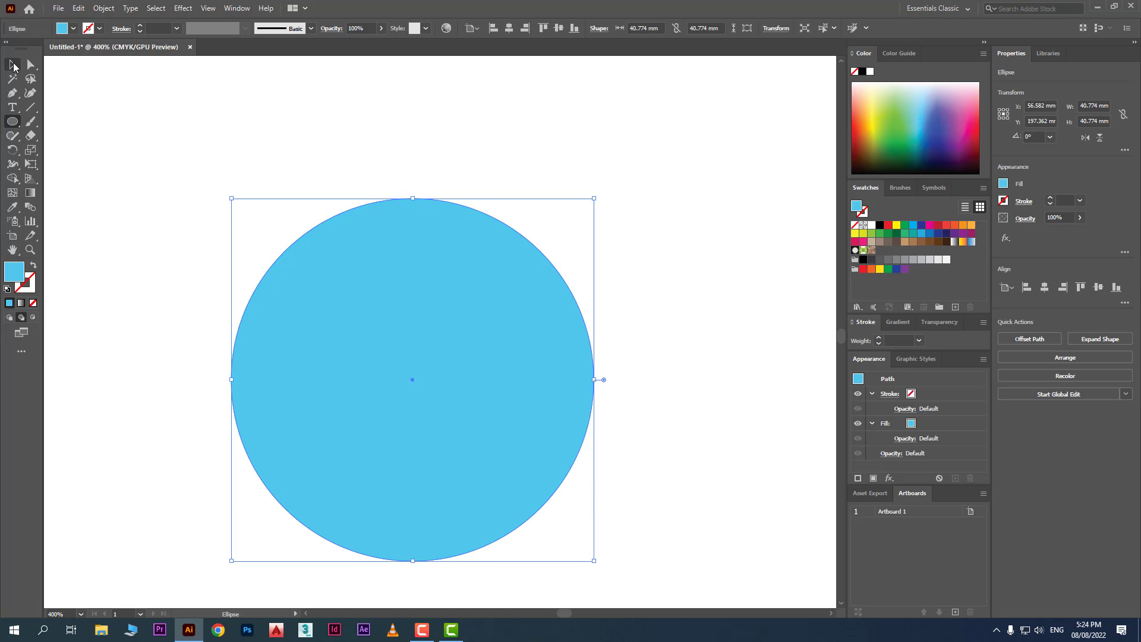
left_click(12, 64)
left_click_drag(395, 301, 401, 219)
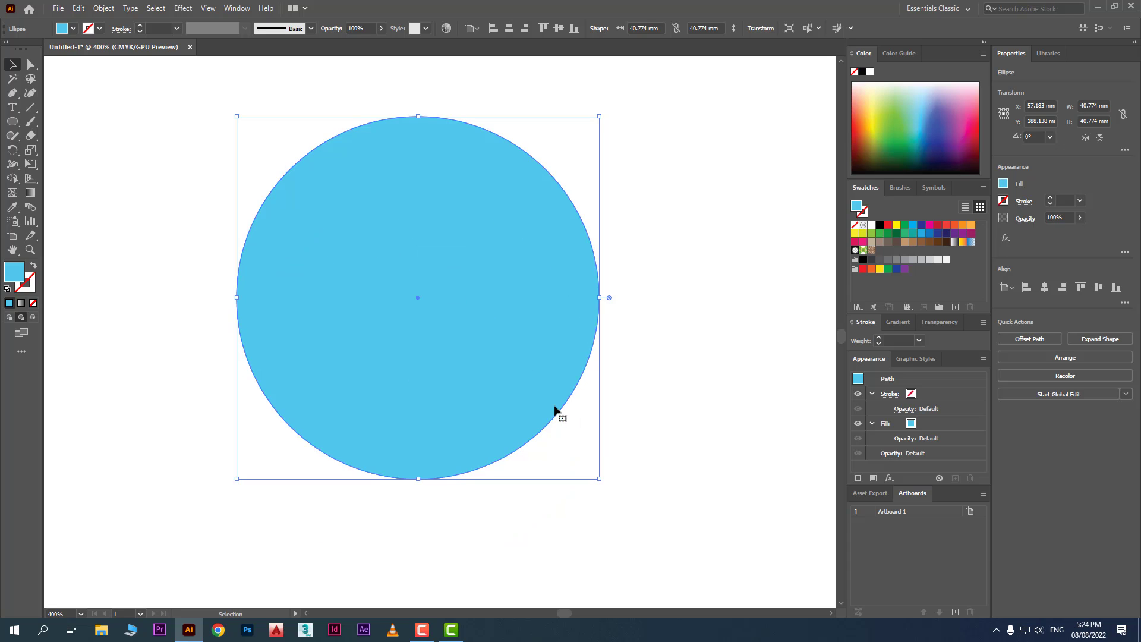
left_click_drag(560, 375, 573, 394)
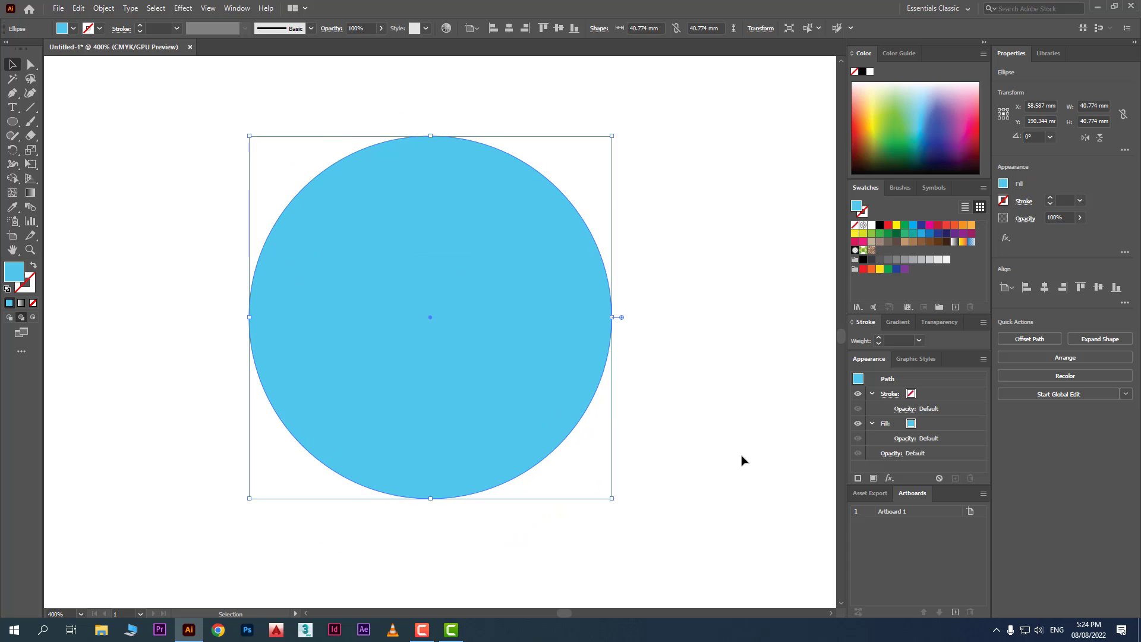
left_click(741, 461)
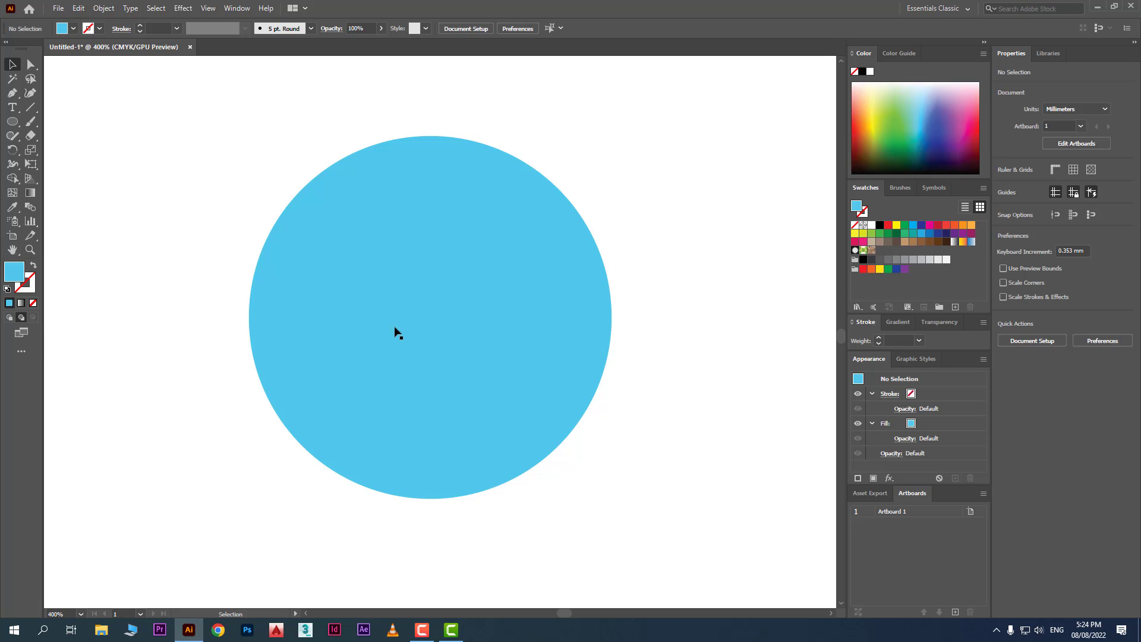
In Draw Inside mode, draw a rectangle about 56.1 by 21.5 mm over the blue circle's lower half and fill it green
left_click(421, 334)
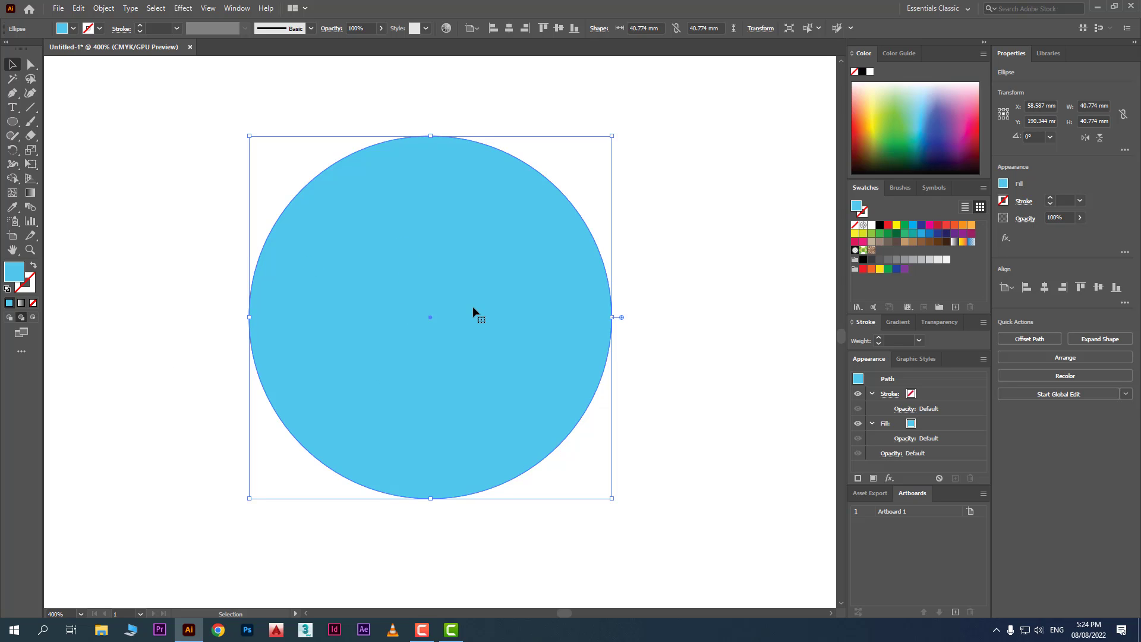
left_click(33, 317)
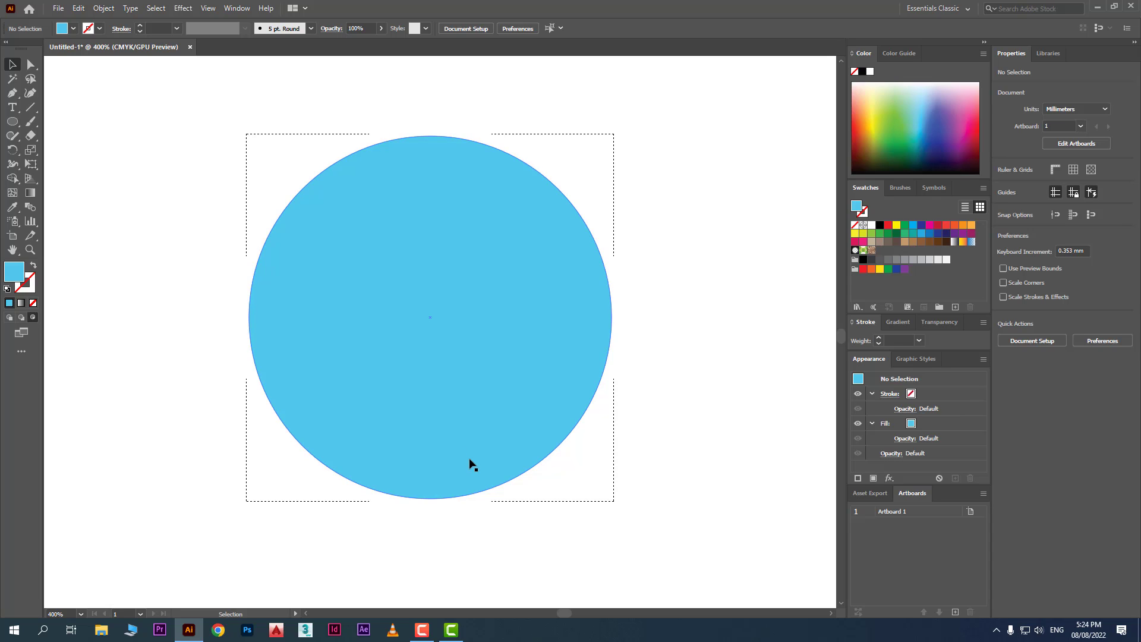
left_click(12, 121)
left_click(48, 123)
left_click_drag(189, 329, 687, 520)
left_click(891, 108)
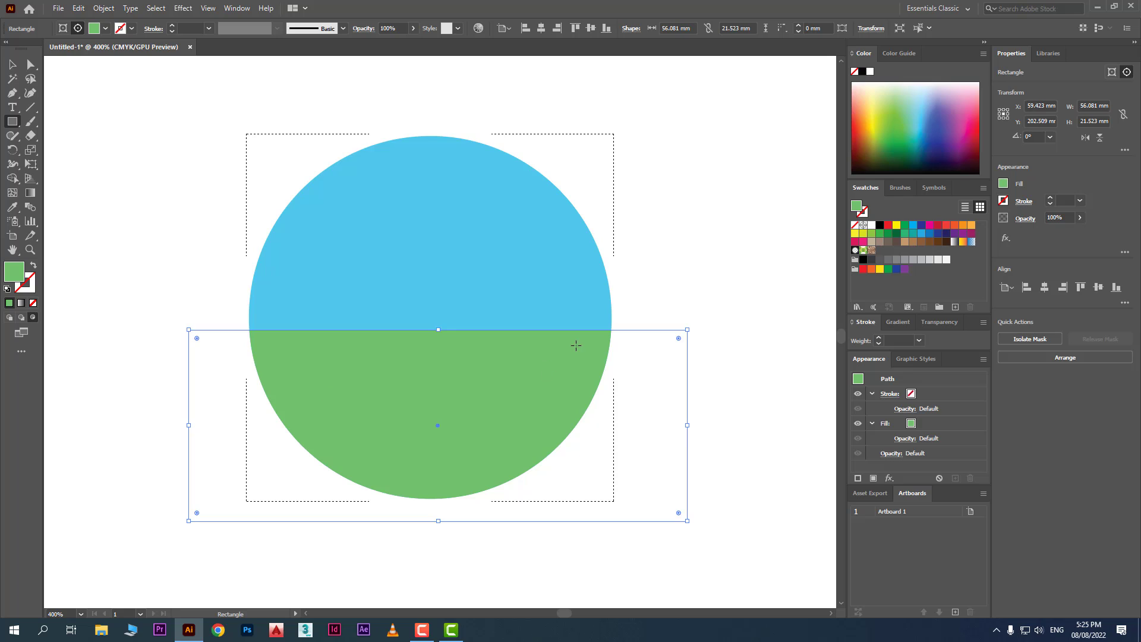
Draw a slightly sloping line about 64 mm long inside the circle's upper half and give it a 1 pt purple stroke
left_click(30, 107)
left_click_drag(111, 205, 682, 235)
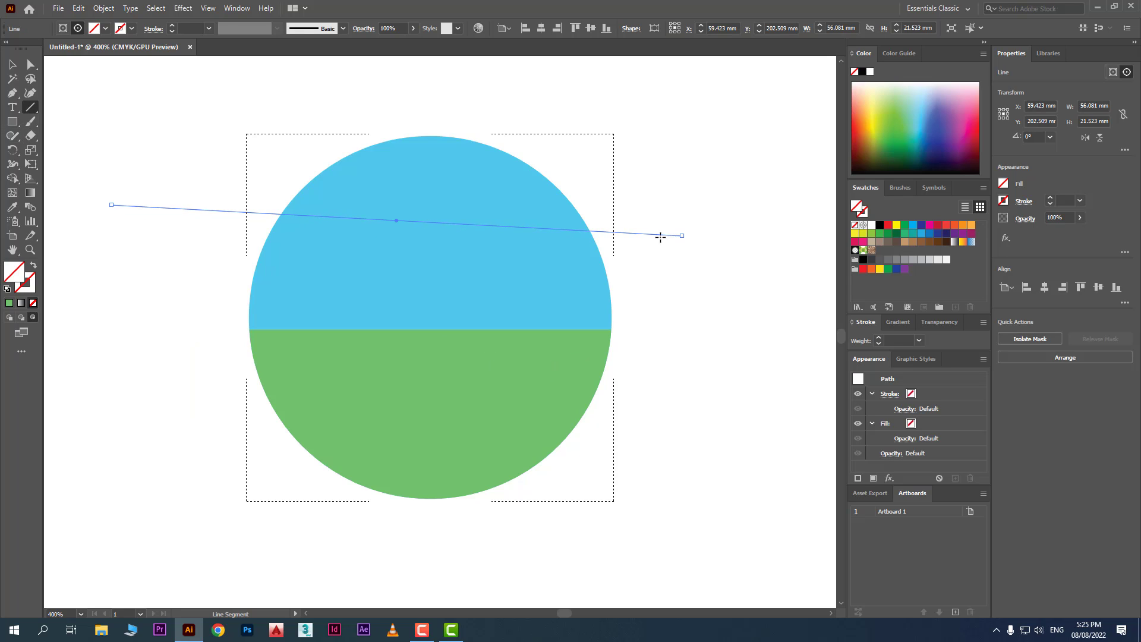
left_click(132, 28)
left_click(116, 57)
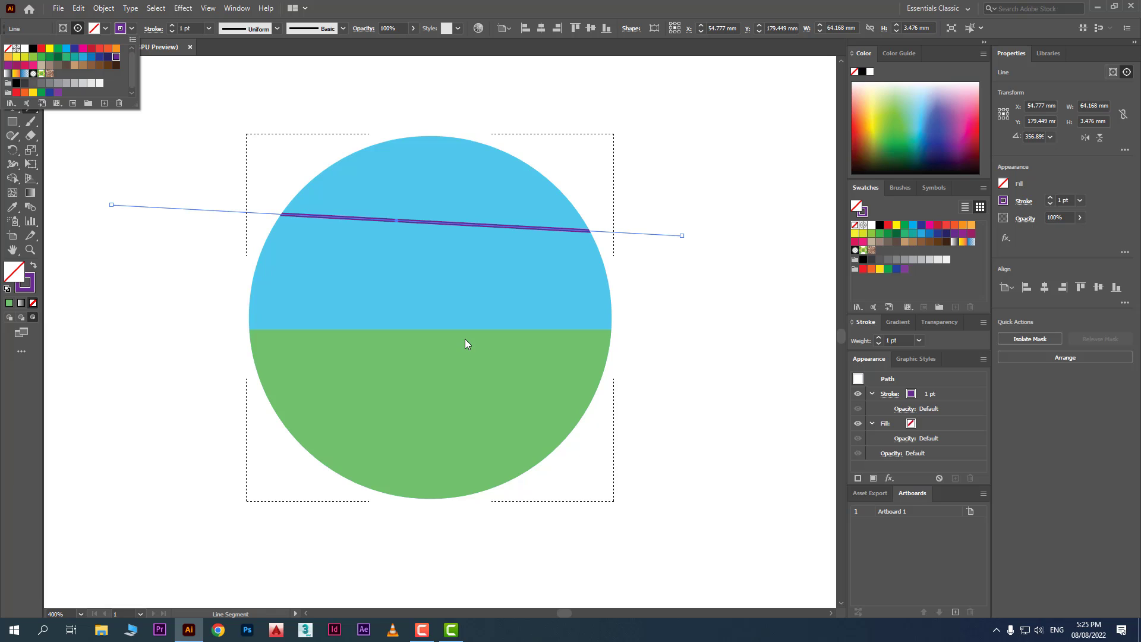
key("Escape")
key("v")
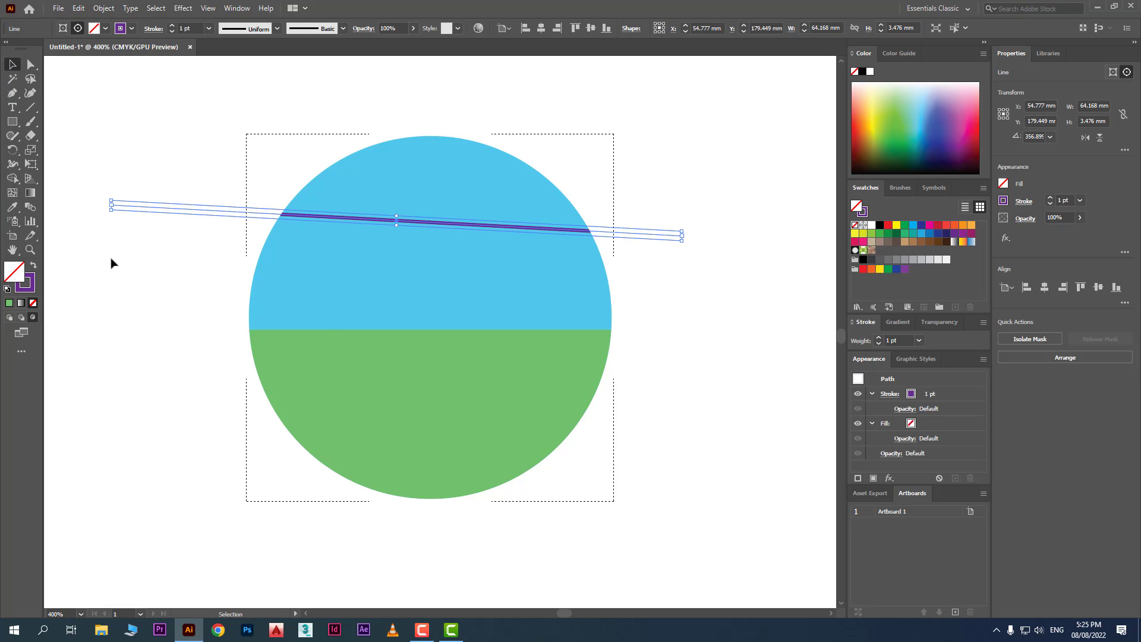
Return to Draw Normal mode, move the circle's clip group to about X 53.2, Y 187.2 mm, and clear the selection
left_click(146, 226)
left_click_drag(148, 209, 178, 277)
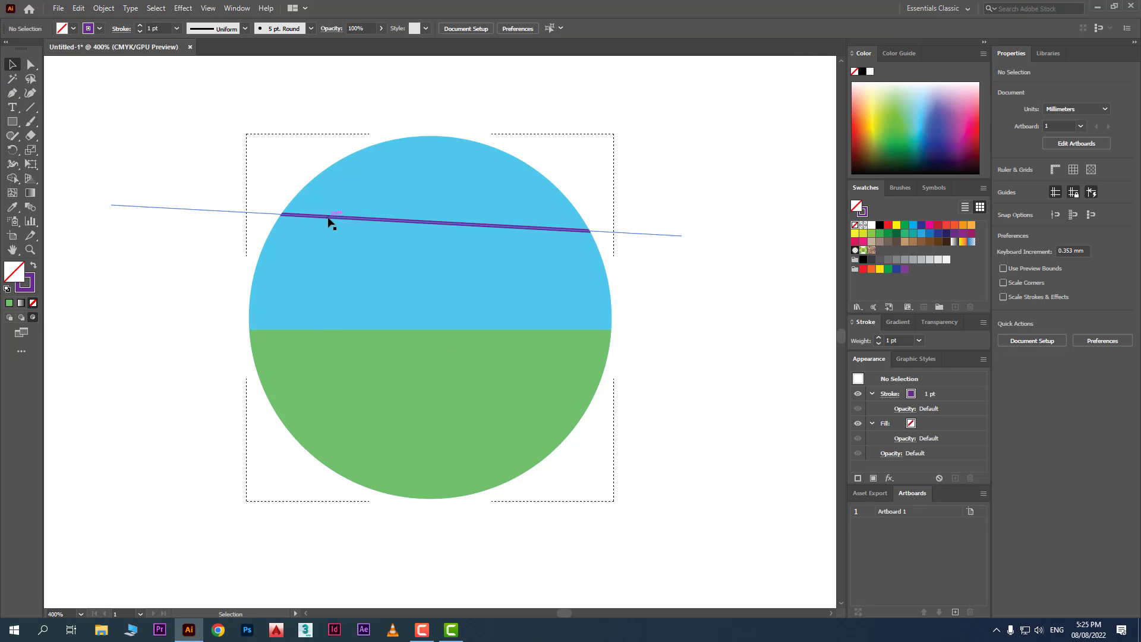
left_click(317, 220)
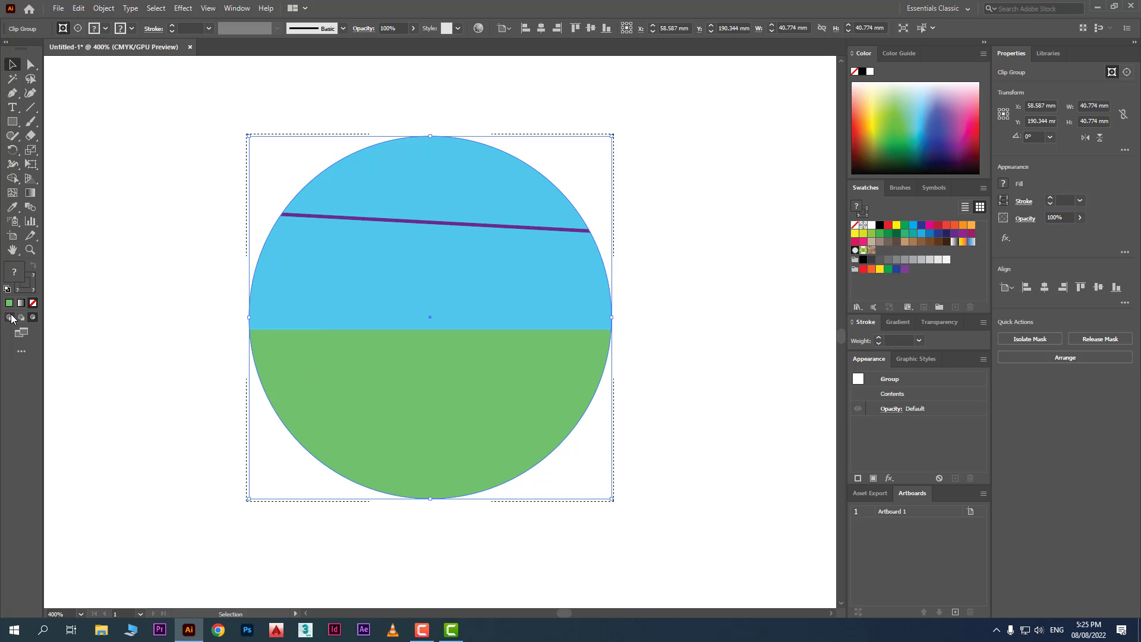
left_click(191, 231)
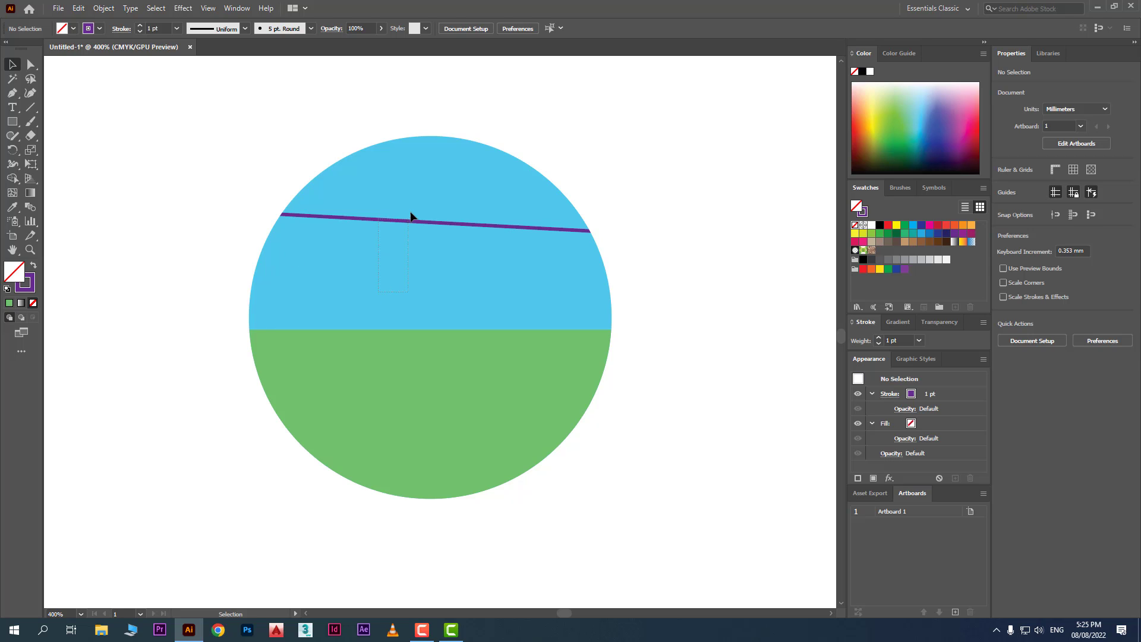
left_click(430, 225)
left_click_drag(483, 222, 433, 202)
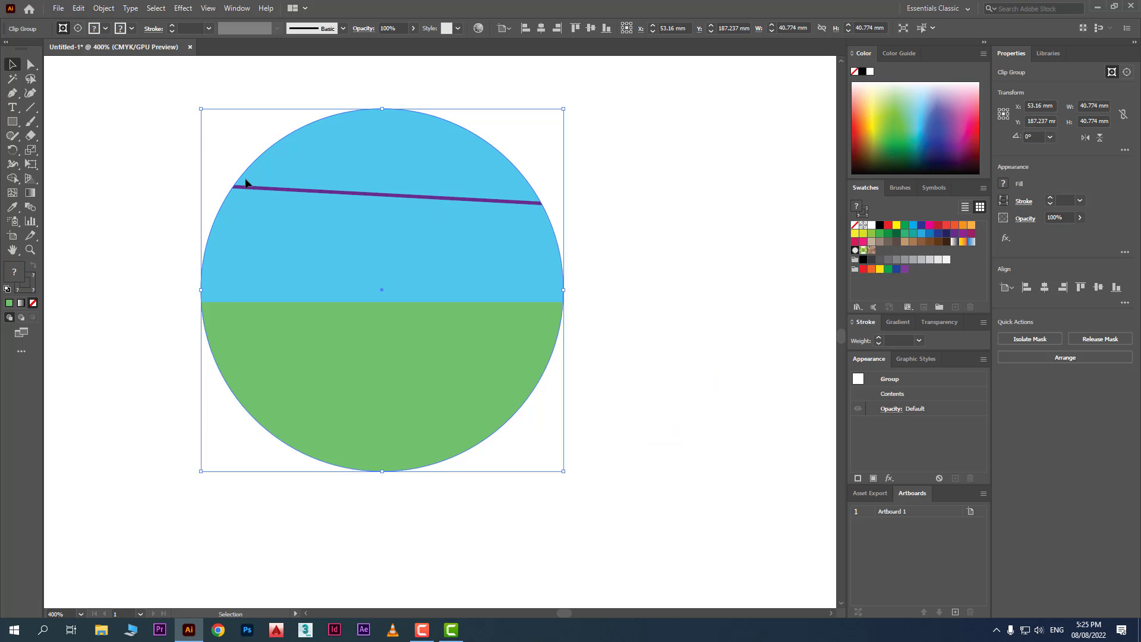
left_click(751, 353)
Isolate the clip group, raise the green rectangle to about Y 191.3 mm and shift the purple line right to about X 59.8 mm
double_click(406, 359)
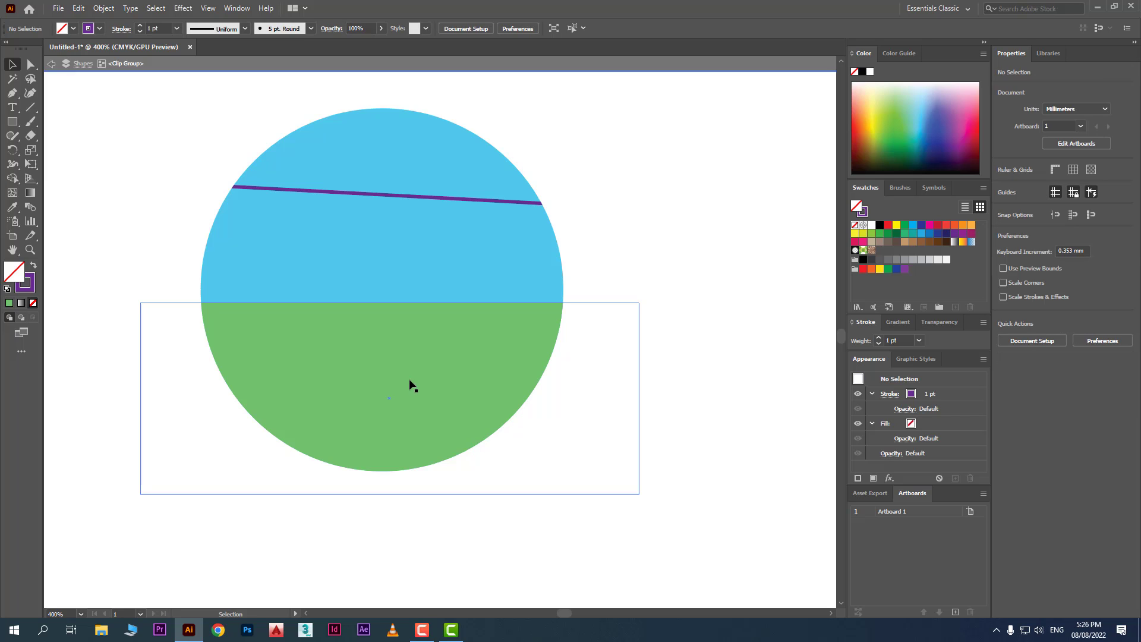
left_click_drag(410, 384, 403, 294)
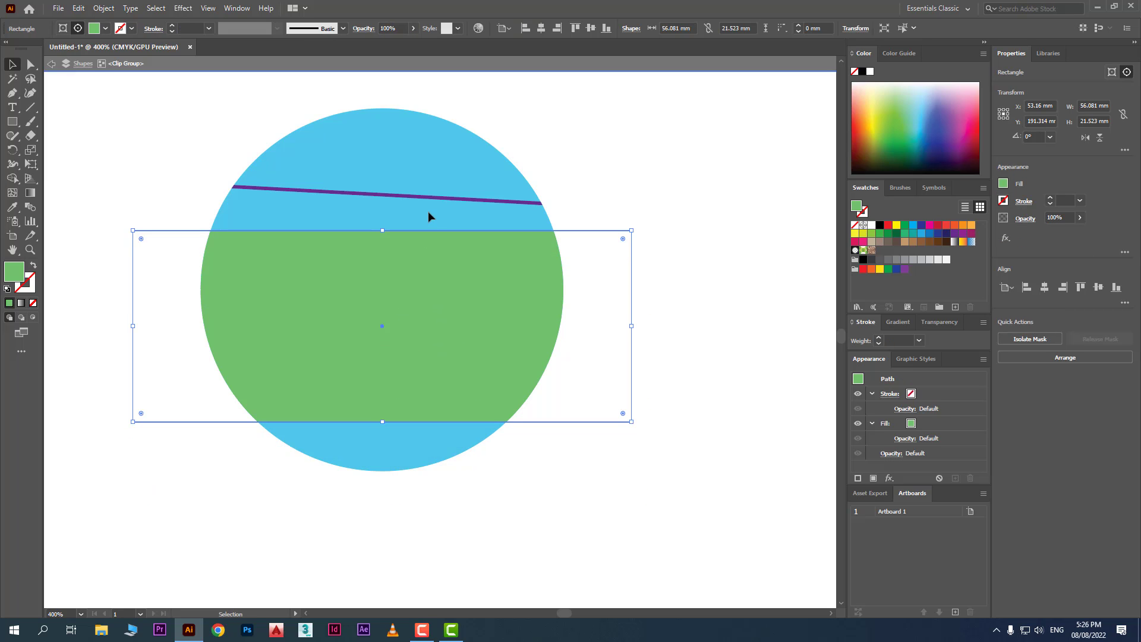
left_click_drag(433, 199, 520, 203)
Draw a rectangle about 31.7 by 2.5 mm above the purple line, fill it pale blue and exit isolation mode
left_click(12, 121)
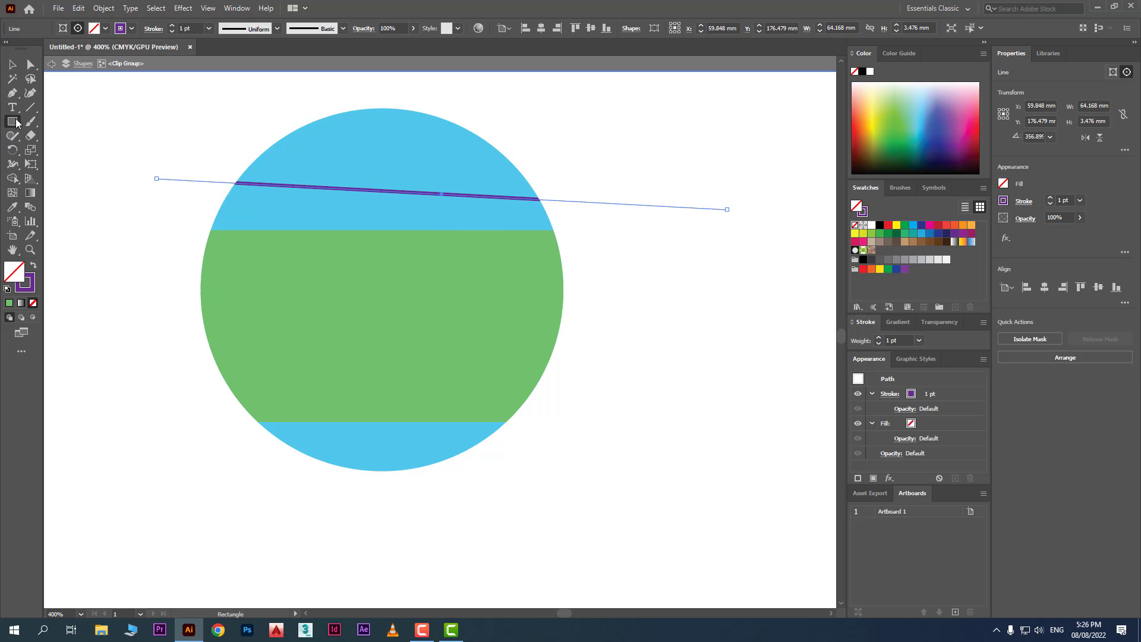
mouse_move(256, 138)
left_mouse_down()
mouse_move(531, 145)
mouse_move(539, 160)
left_mouse_up()
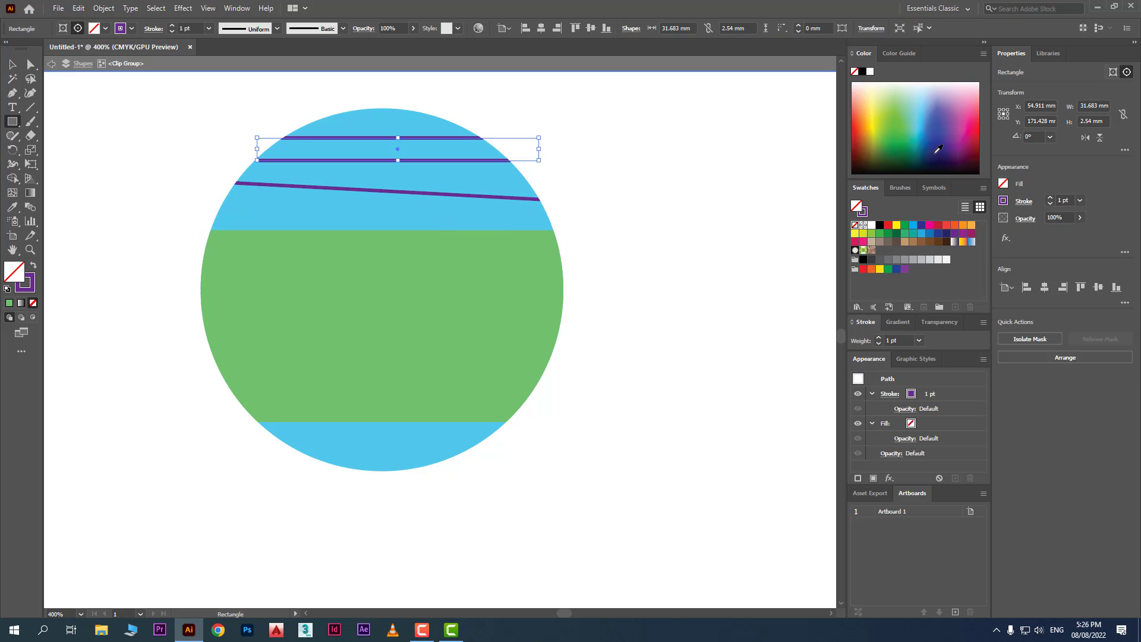
left_click_drag(936, 116, 924, 97)
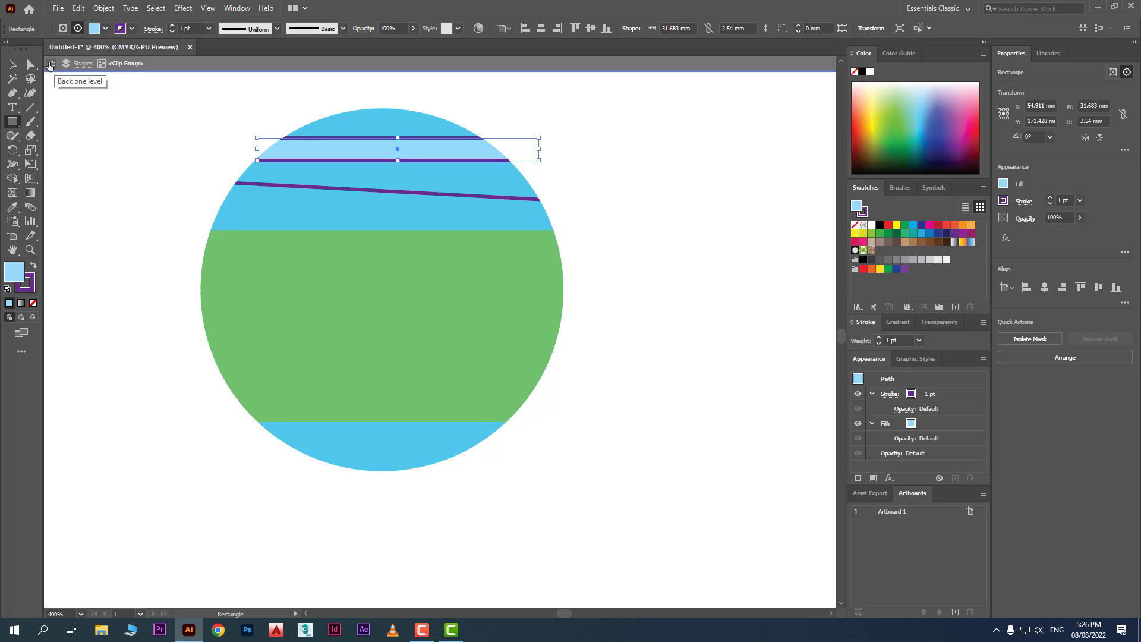
left_click(50, 66)
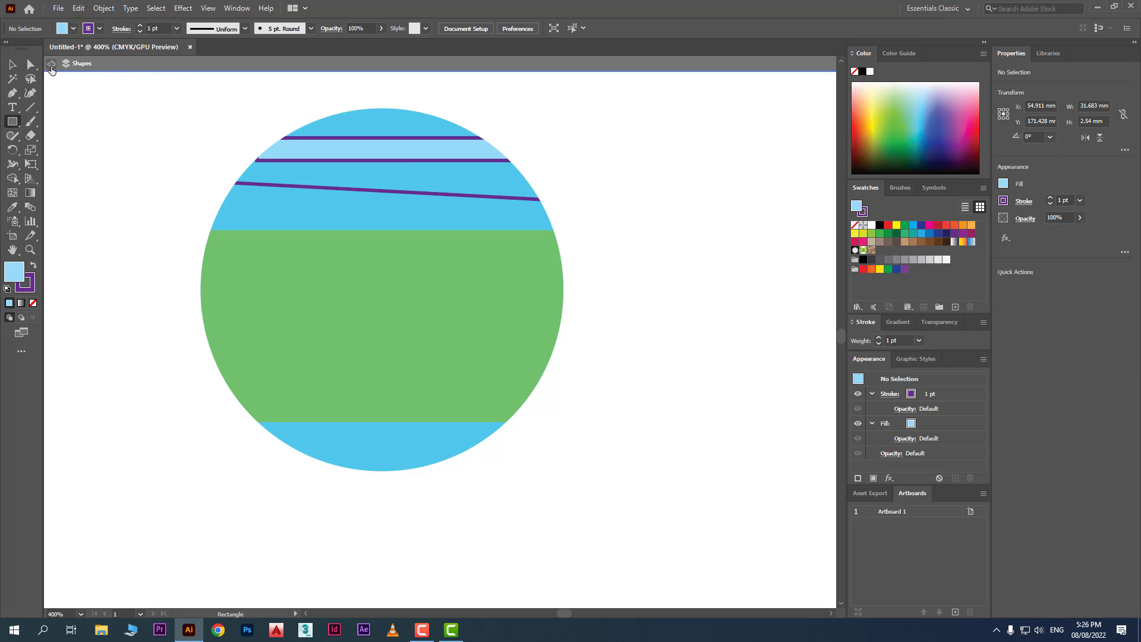
left_click(51, 63)
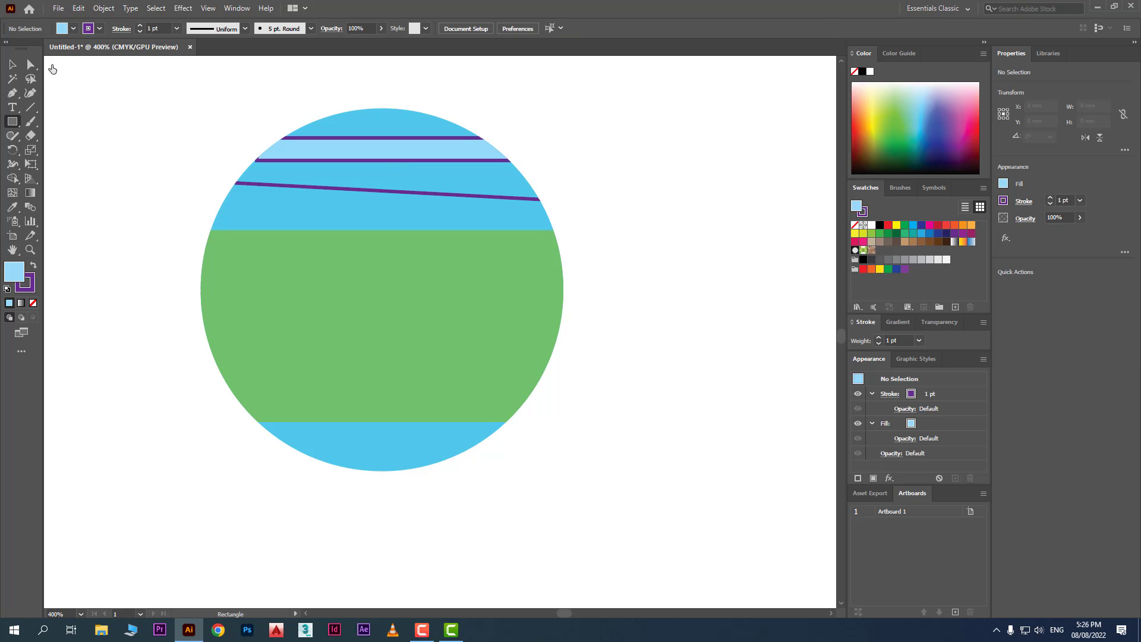
Move the whole clip group right to about X 77.6, Y 185.6 mm
left_click(11, 67)
left_click_drag(284, 232, 560, 297)
left_click_drag(622, 336, 562, 254)
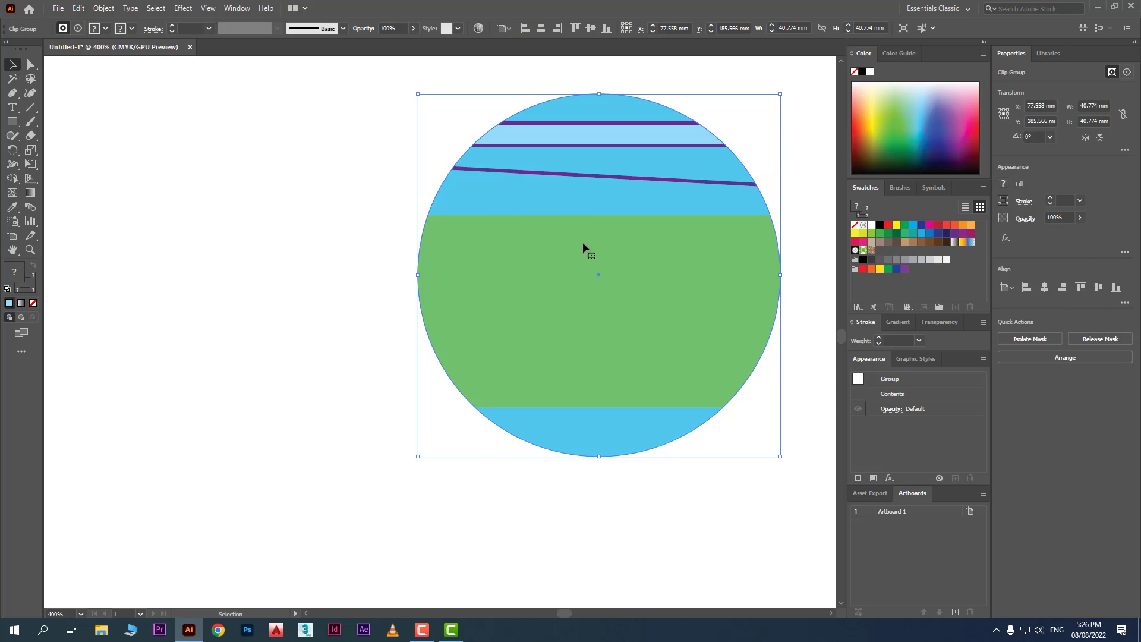
Isolate the clip group to lower its green rectangle to about Y 194.3 mm, exit isolation and nudge the whole group slightly down
double_click(545, 294)
left_click_drag(608, 288, 608, 327)
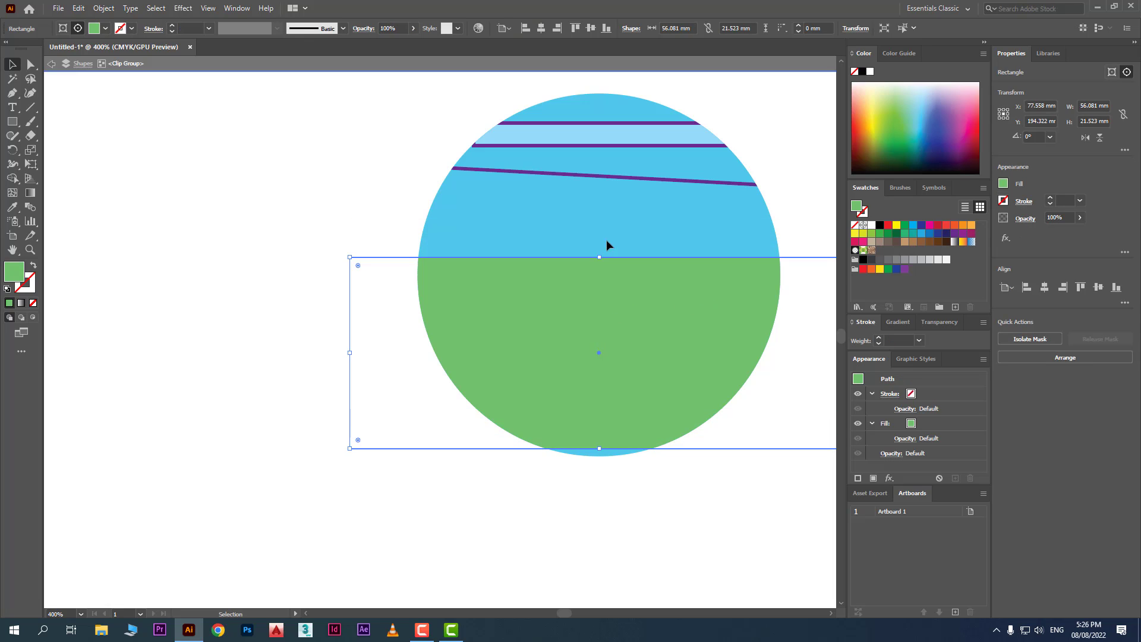
double_click(419, 128)
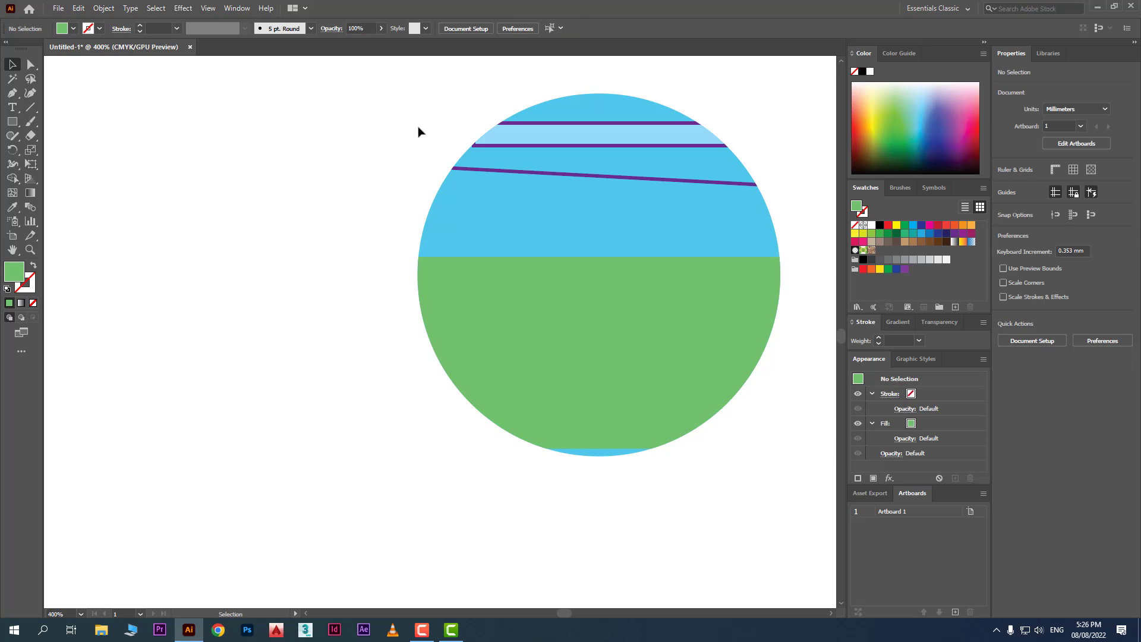
left_click_drag(601, 145, 601, 152)
left_click(344, 199)
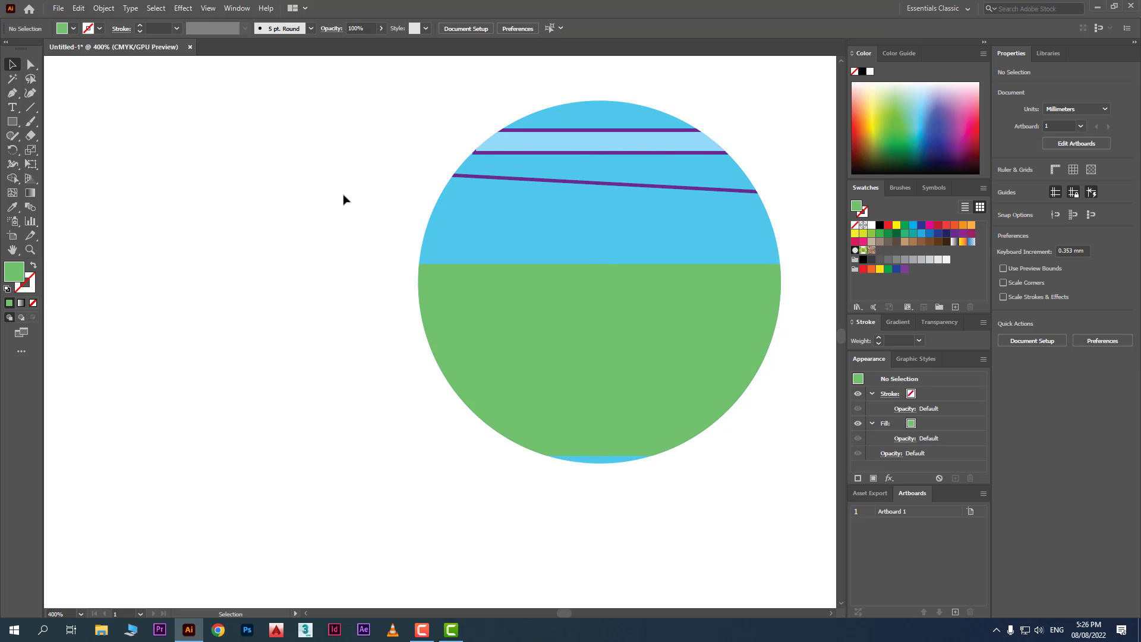
Draw a green circle about 26.7 mm across beside the clip group and move its centre to about X 38.6, Y 190.6 mm
left_click(12, 123)
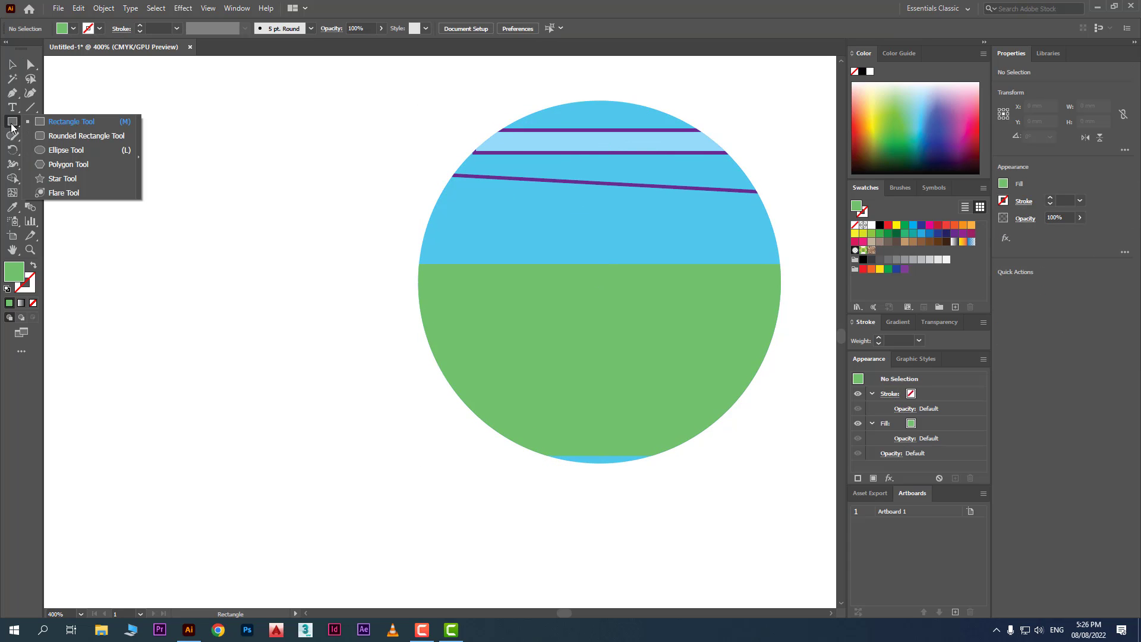
left_click(48, 151)
left_click_drag(154, 168, 391, 405)
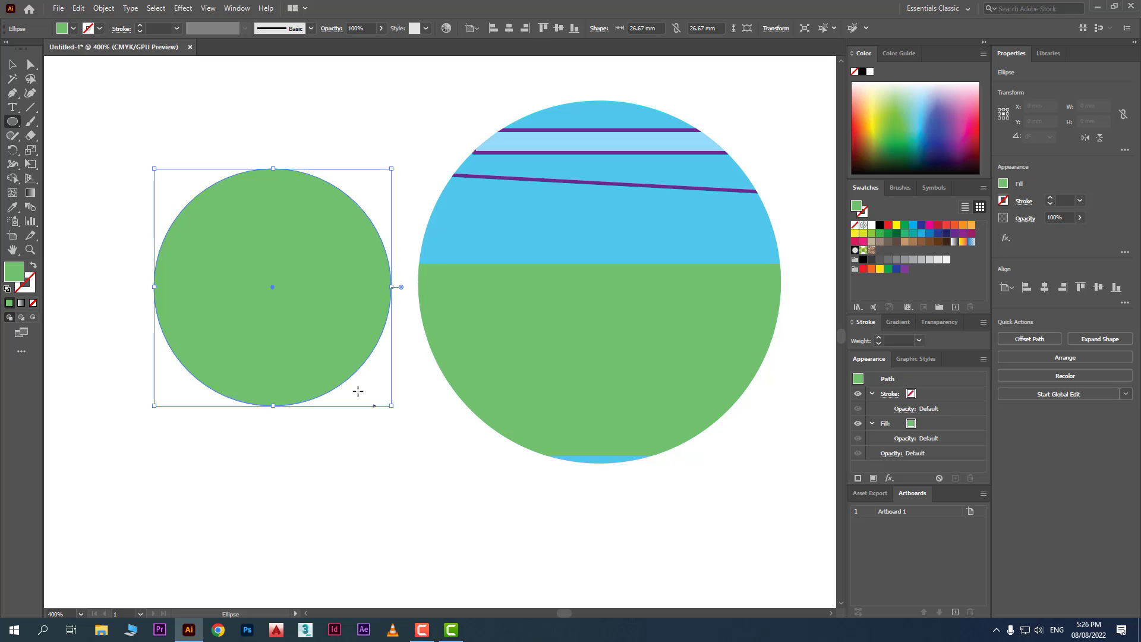
left_click(10, 62)
left_click(387, 181)
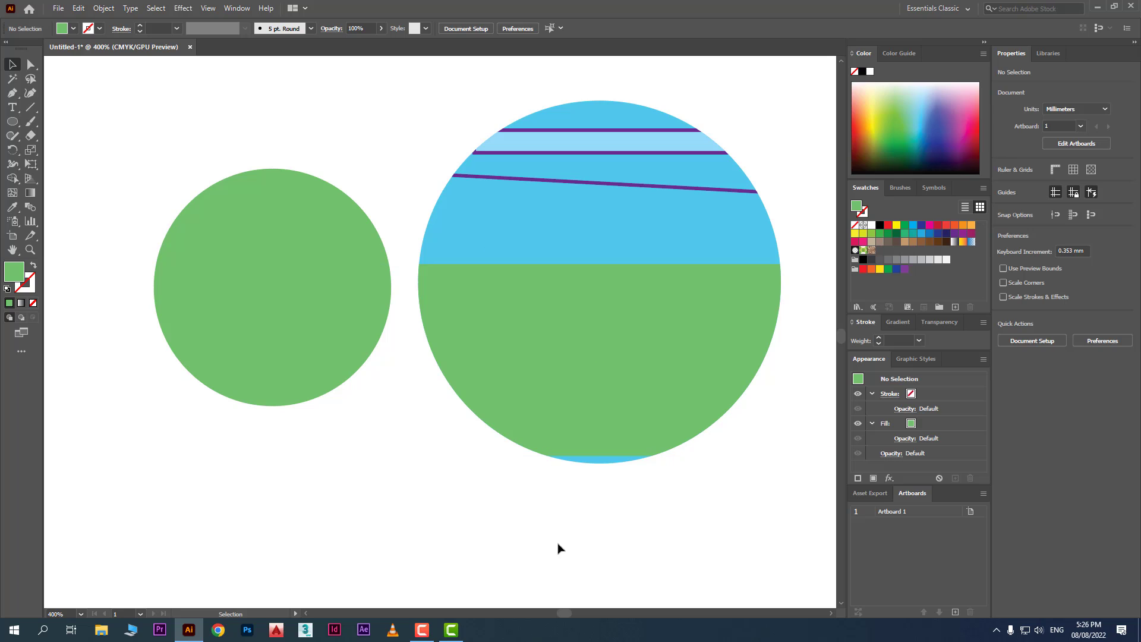
left_click_drag(280, 239, 259, 271)
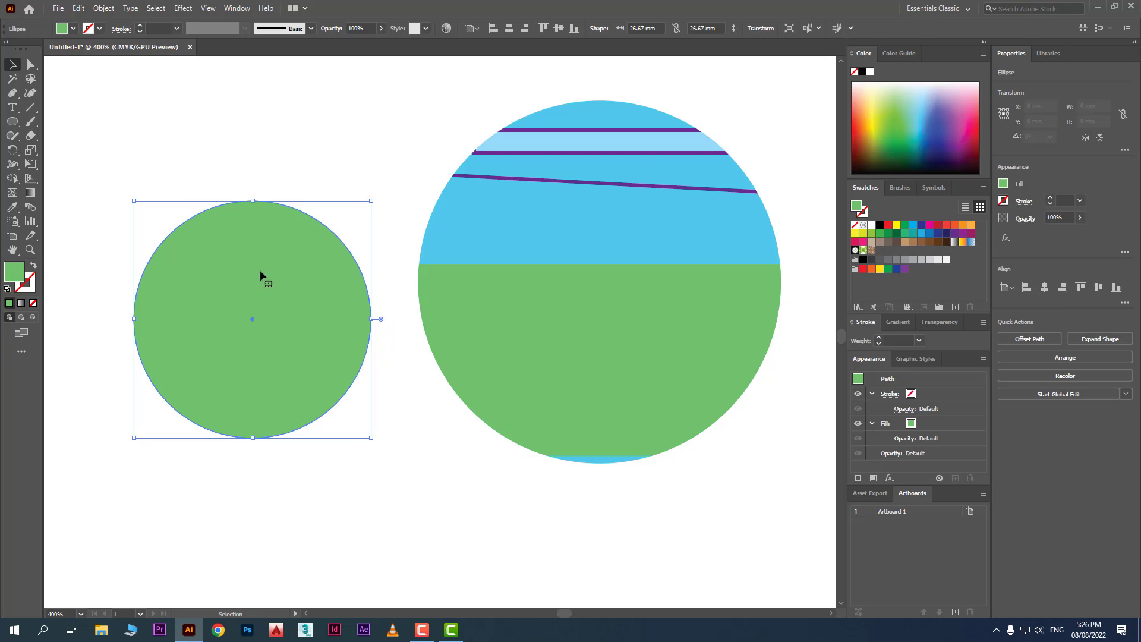
left_click(69, 33)
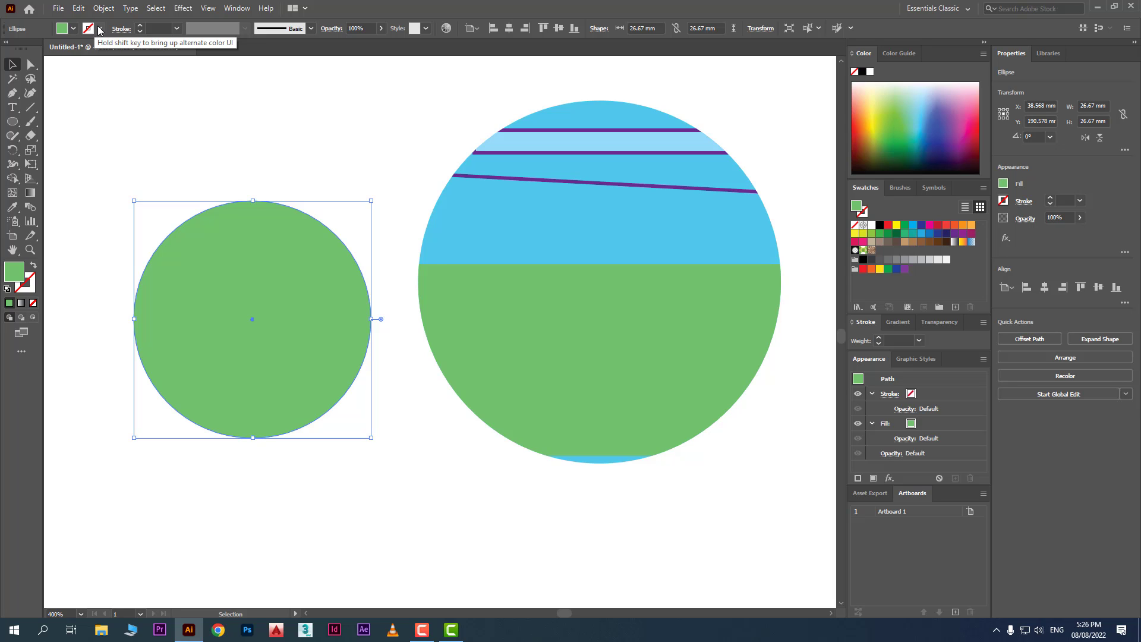
Scale the clip group down to about 29.2 by 25.6 mm
left_click_drag(438, 113, 556, 220)
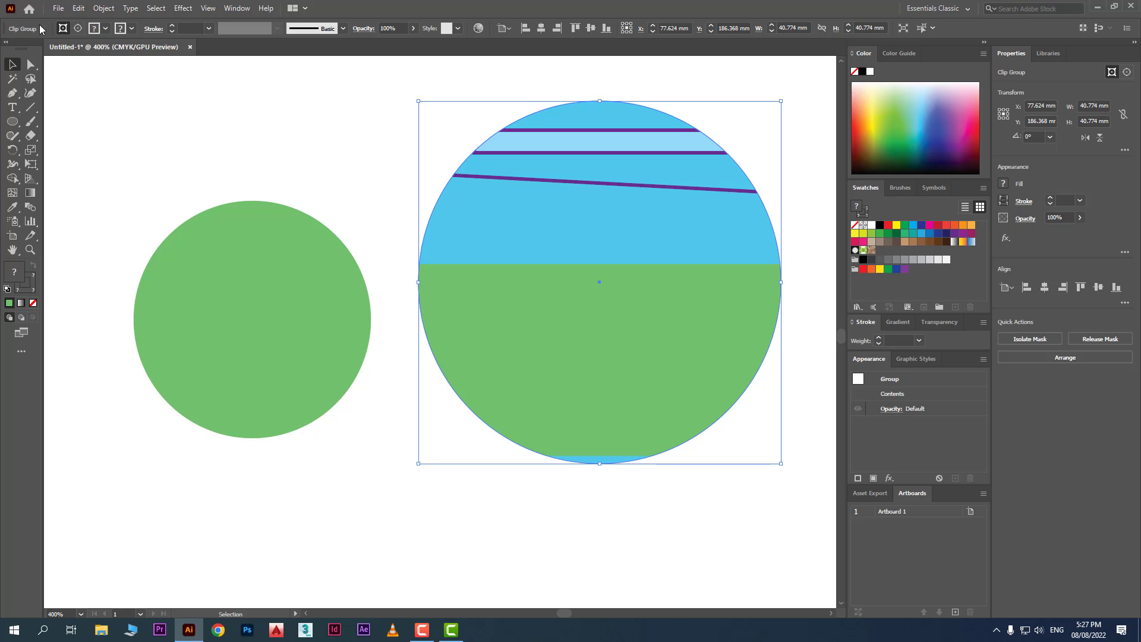
left_click(62, 28)
left_click_drag(781, 101, 678, 235)
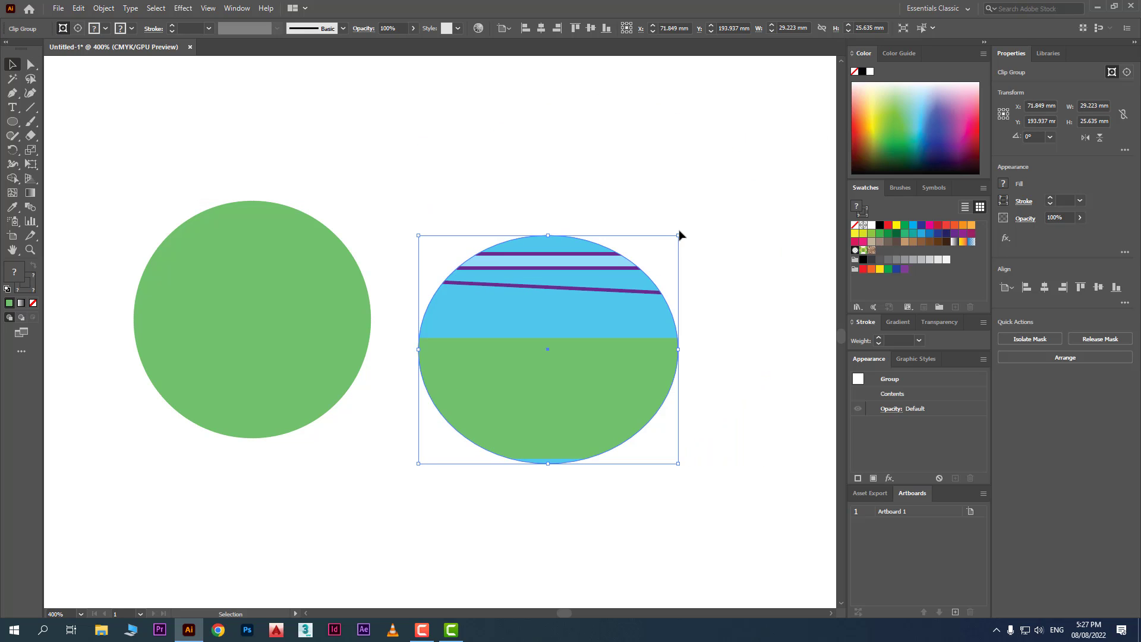
Edit the clip group's contents, shifting the clipped shapes within the mask to about X 78.1, Y 196.9 mm, and deselect them
left_click(78, 28)
left_click_drag(581, 374, 599, 405)
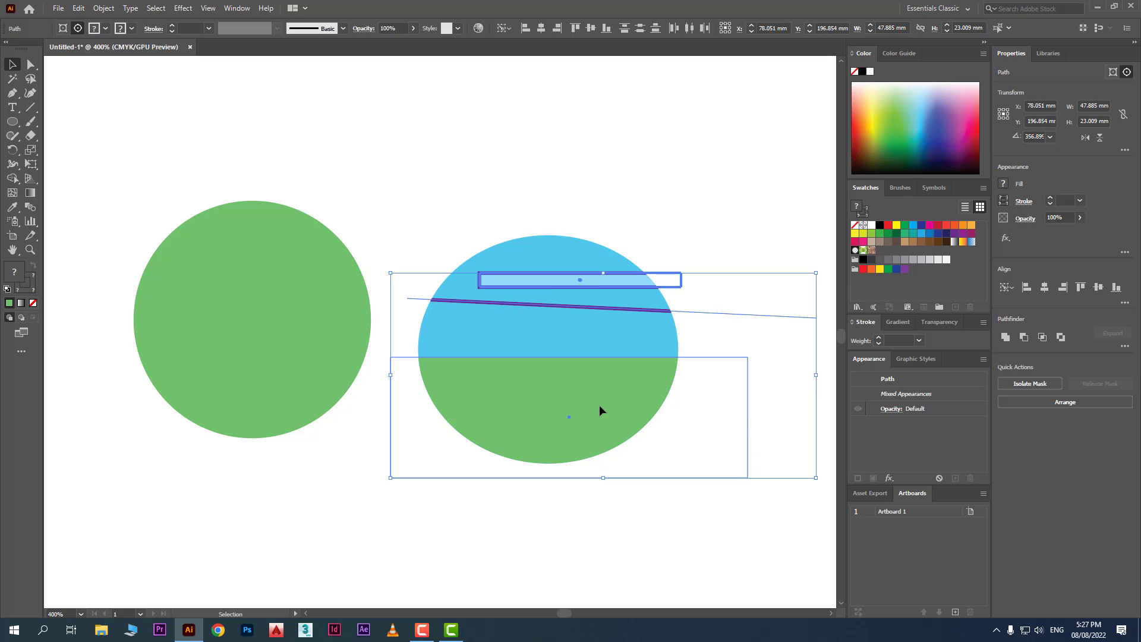
left_click(62, 28)
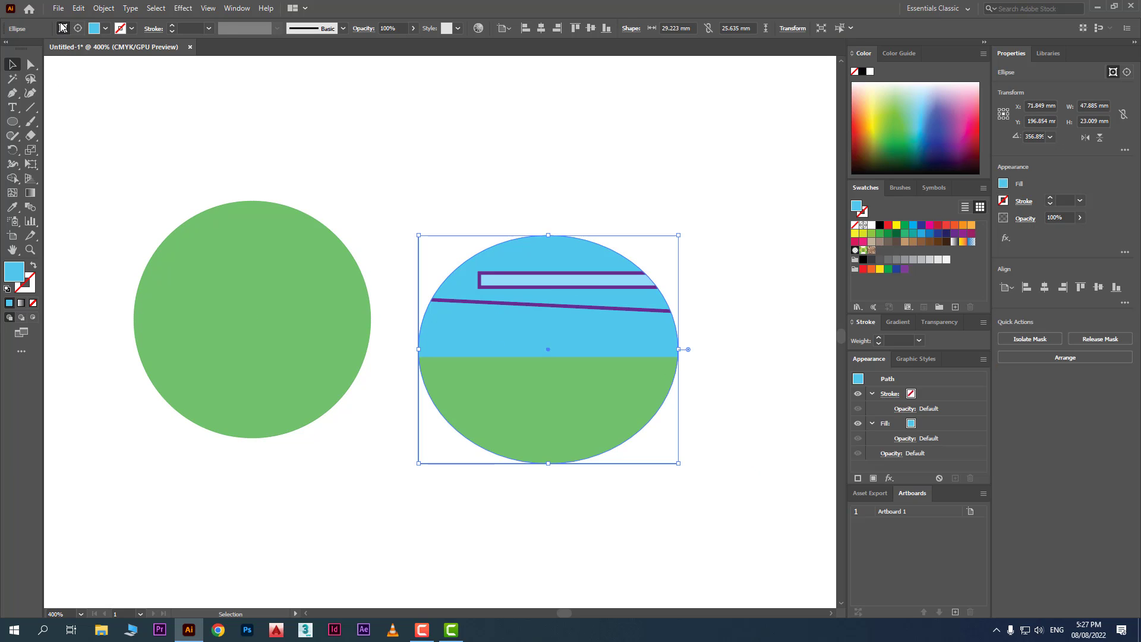
left_click(78, 28)
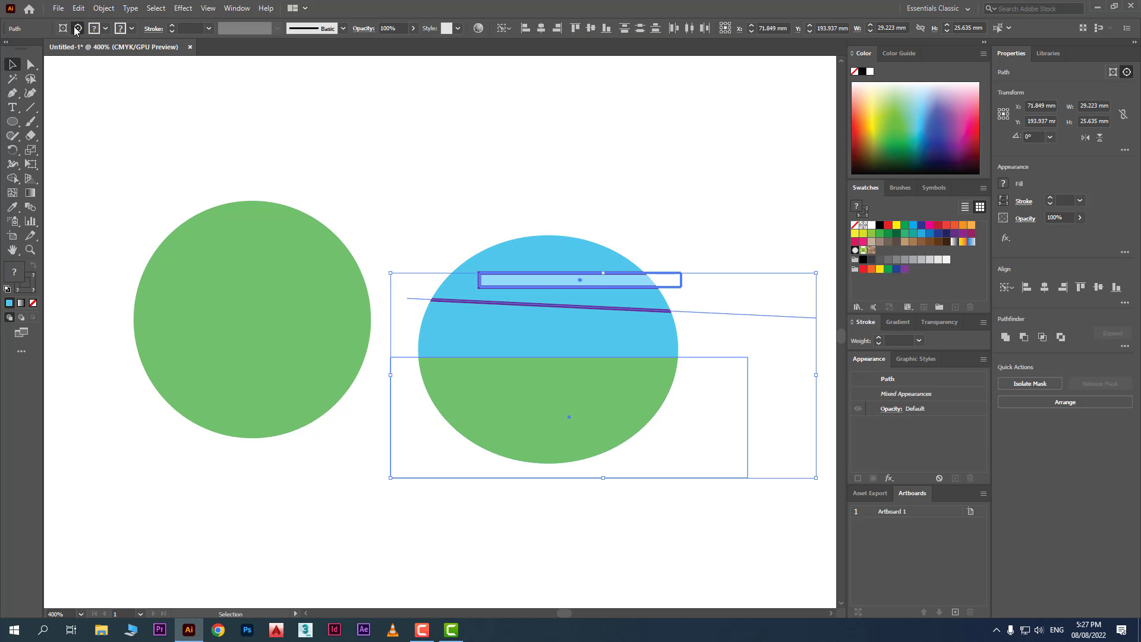
left_click(535, 189)
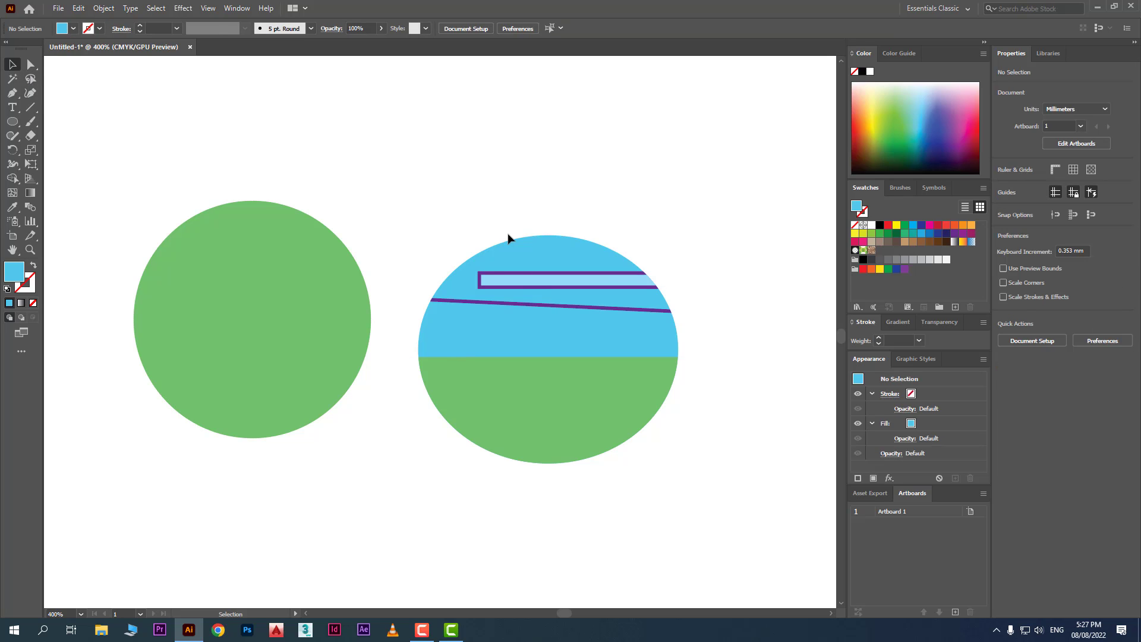
Move the clip group up to about X 72.5, Y 177.8 mm and delete the separate green circle
left_click(510, 250)
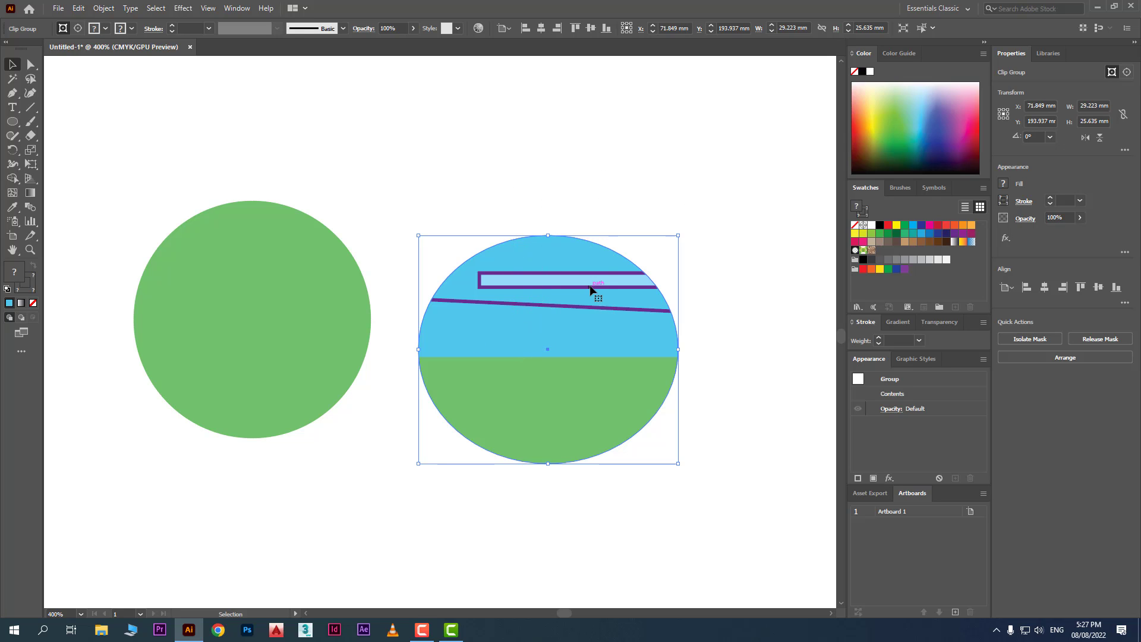
left_click_drag(590, 290, 596, 146)
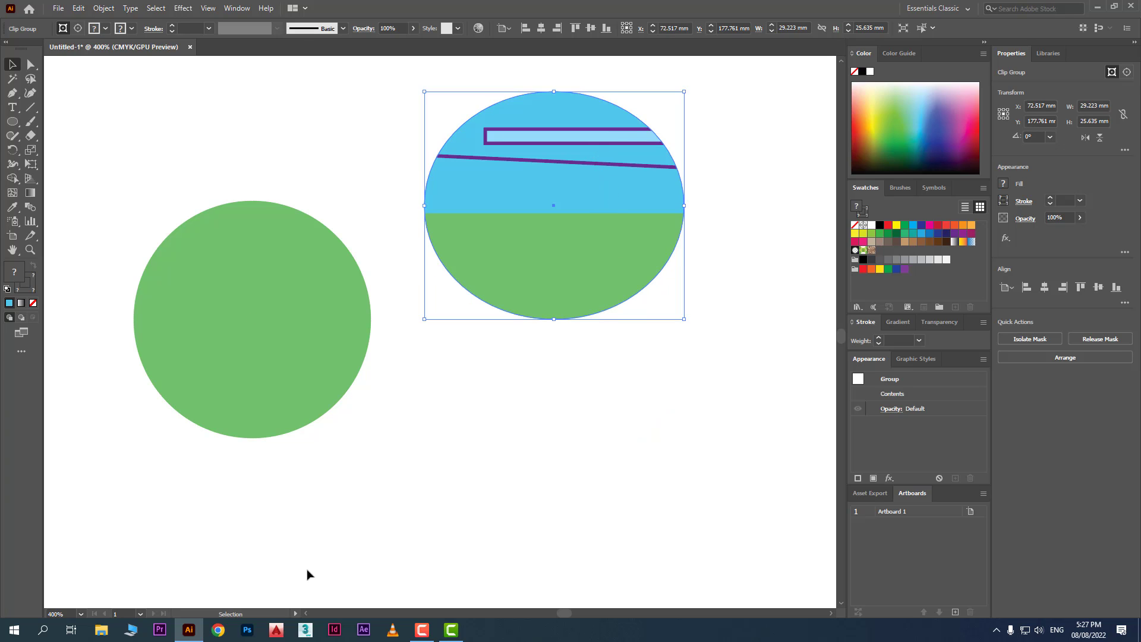
left_click(190, 383)
key("Delete")
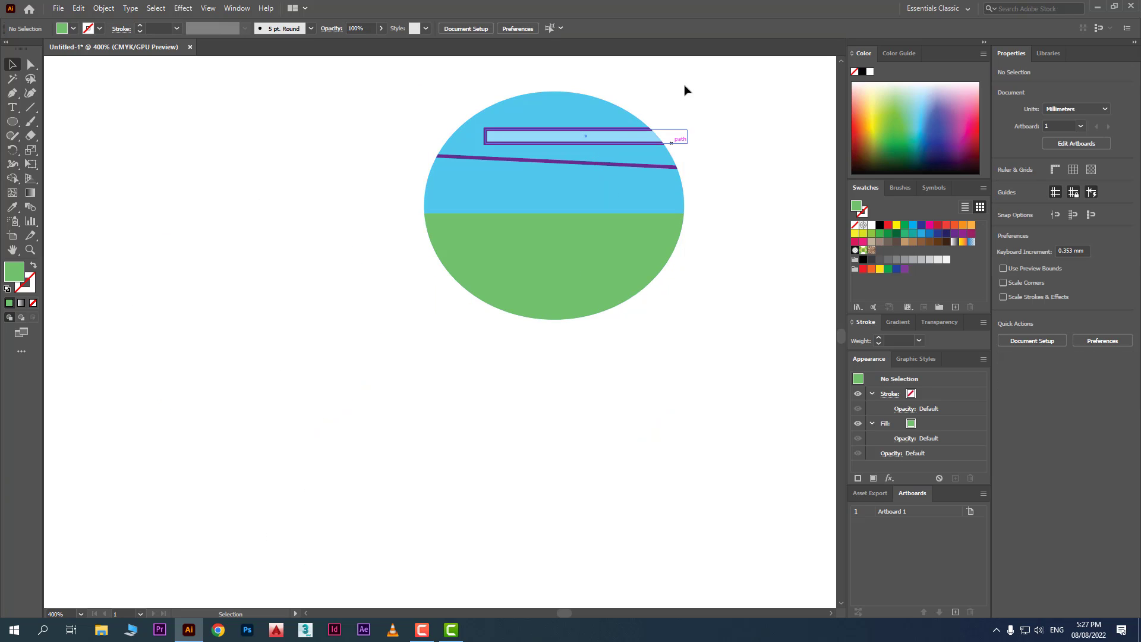
Move the clip group to about X 66.1, Y 190.0 mm and release its clipping mask
left_click(617, 192)
left_click_drag(621, 149, 565, 256)
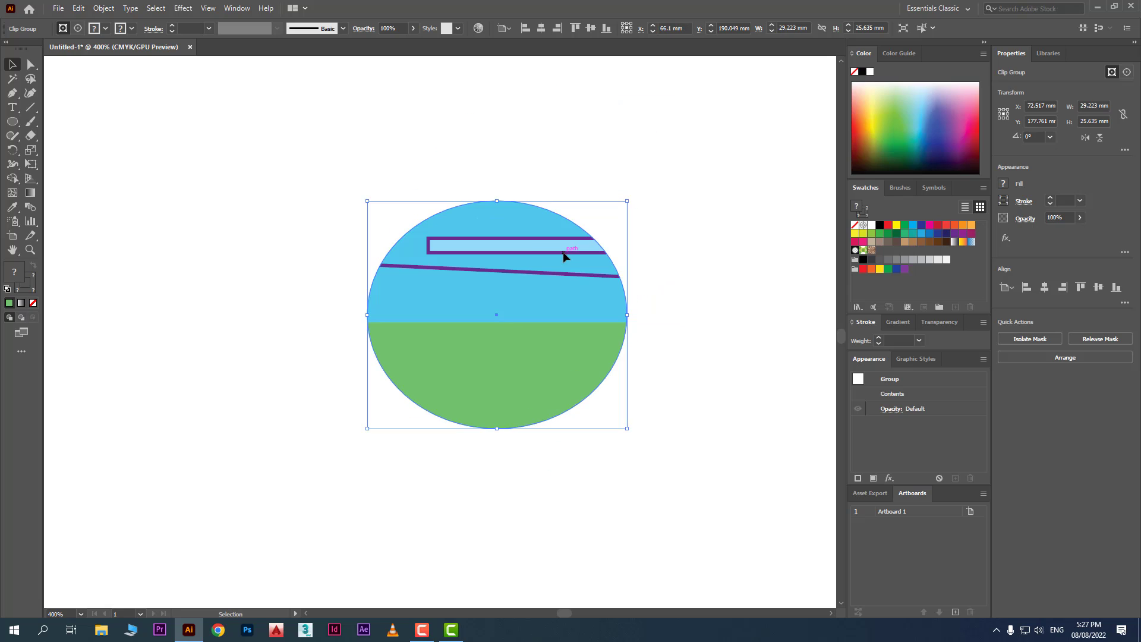
right_click(513, 254)
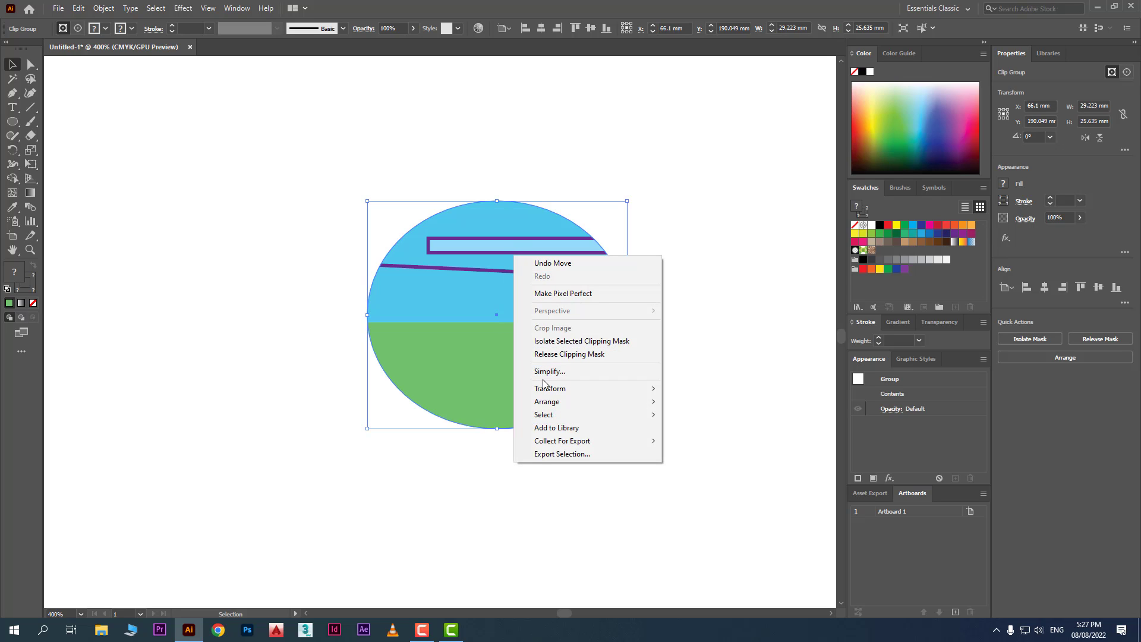
left_click(608, 355)
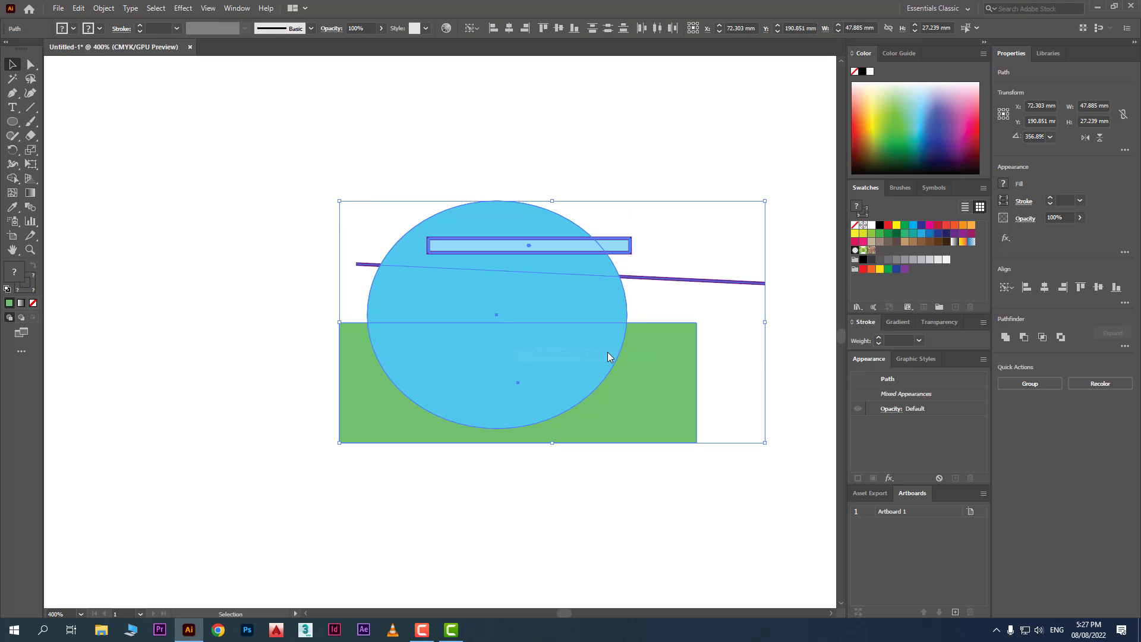
left_click(615, 498)
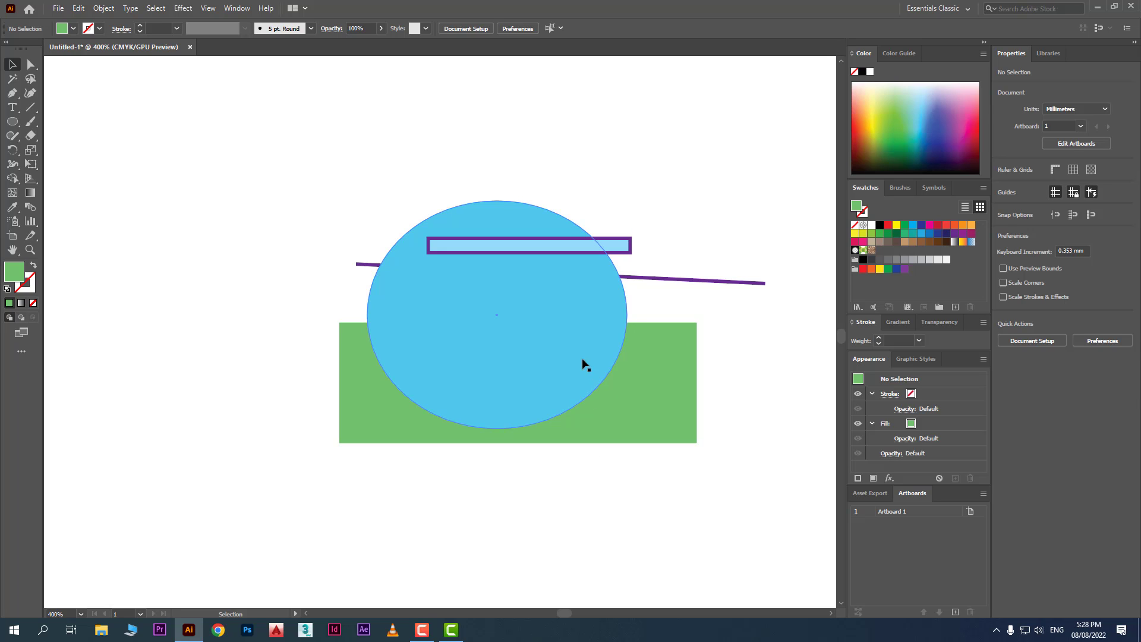
Try making a clipping mask from all the released shapes and undo it
left_click(575, 331)
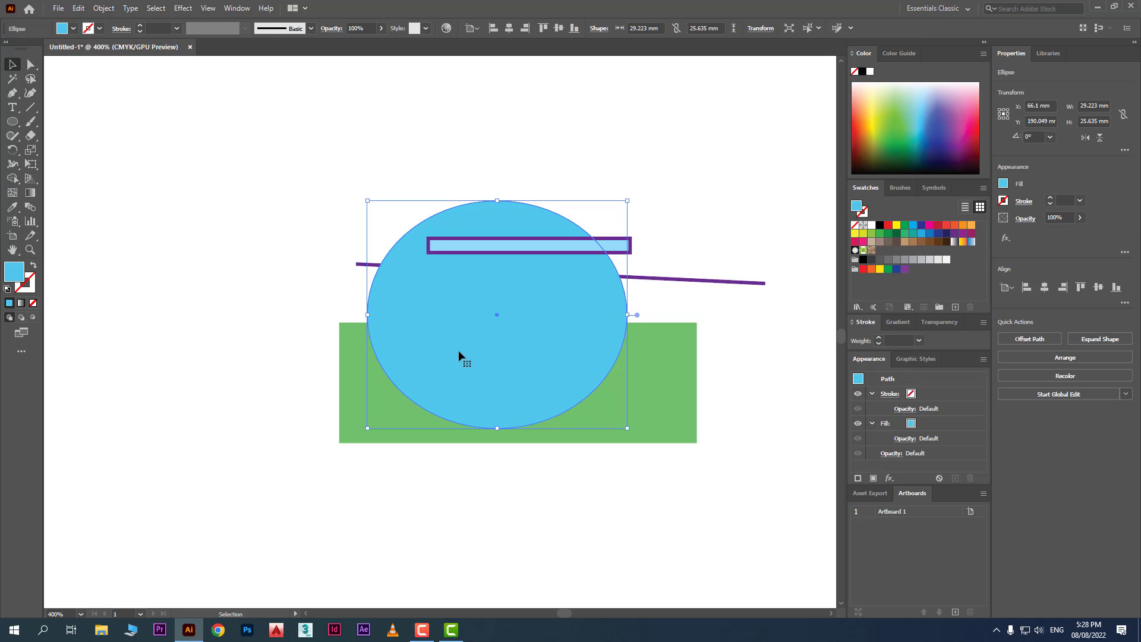
left_click_drag(595, 107, 493, 475)
right_click(506, 362)
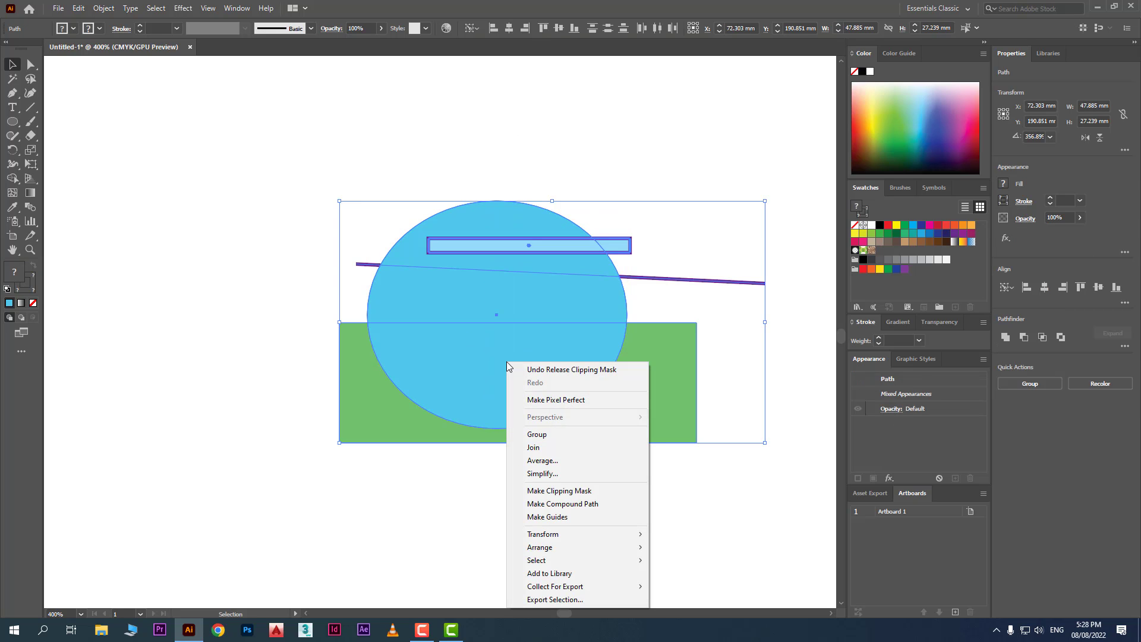
left_click(624, 492)
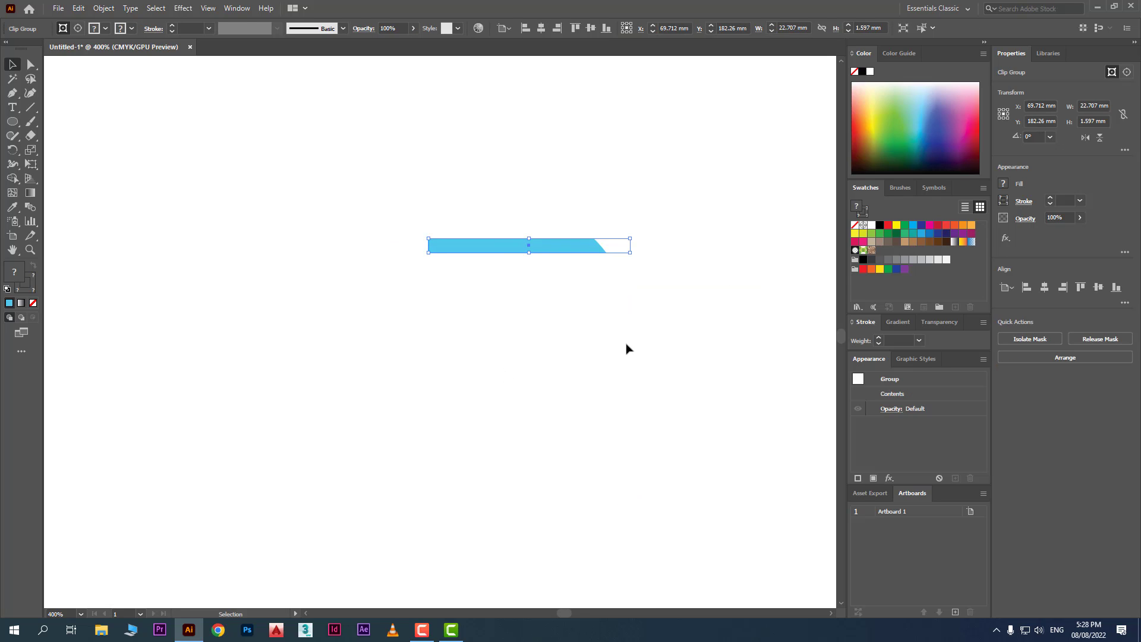
key("ctrl+z")
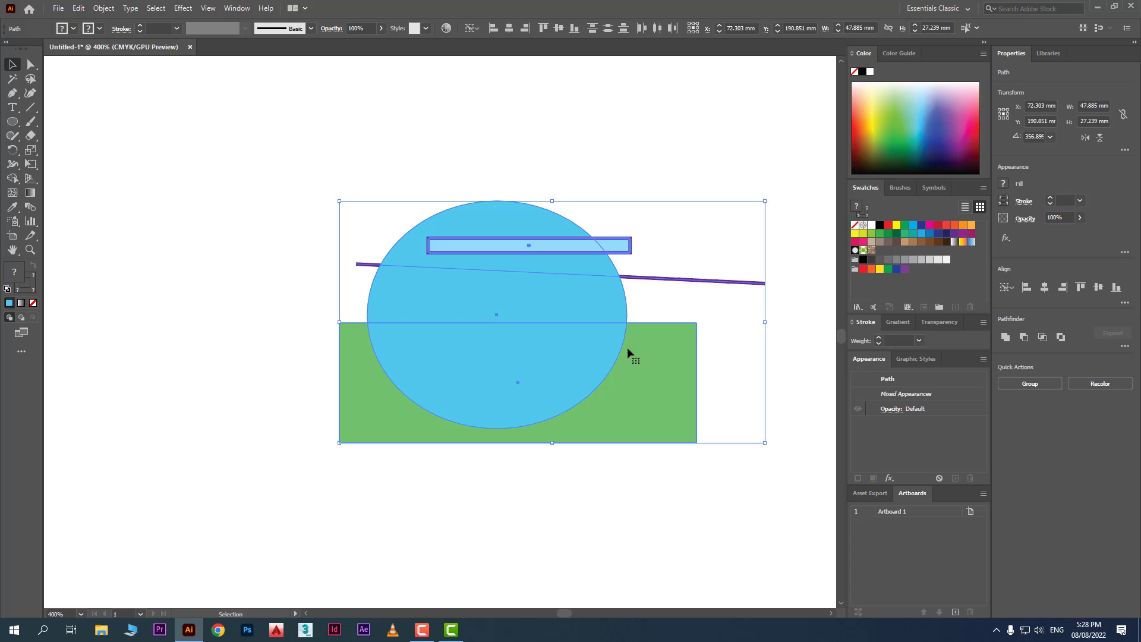
Move all the released shapes together to about X 85.9, Y 177.8 mm
left_click(555, 514)
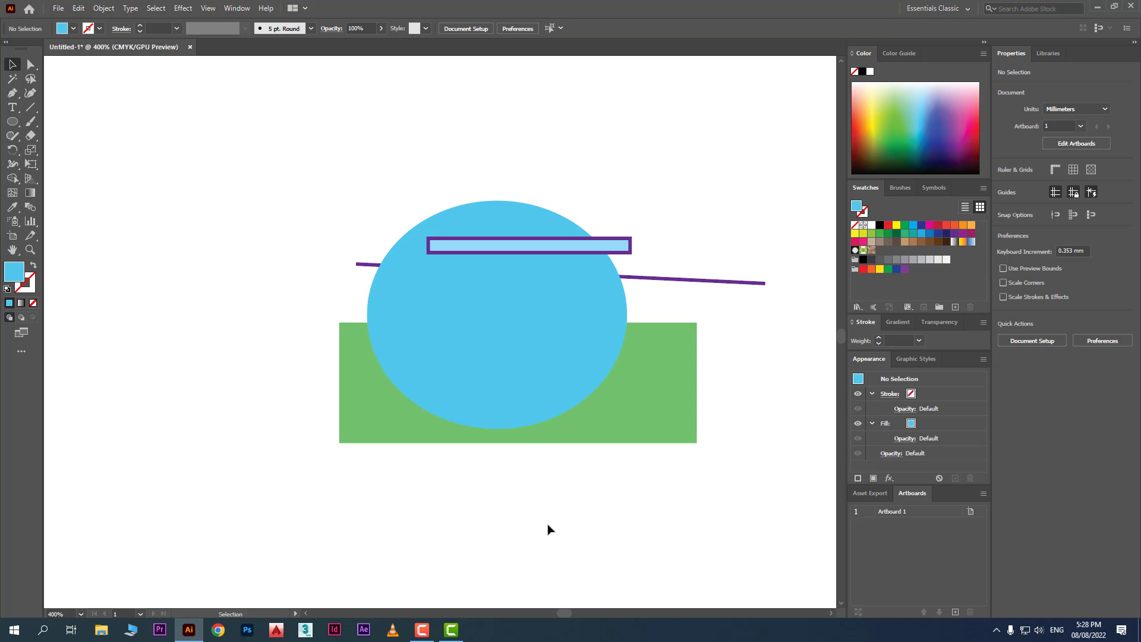
left_click_drag(548, 528, 594, 131)
left_click(265, 234)
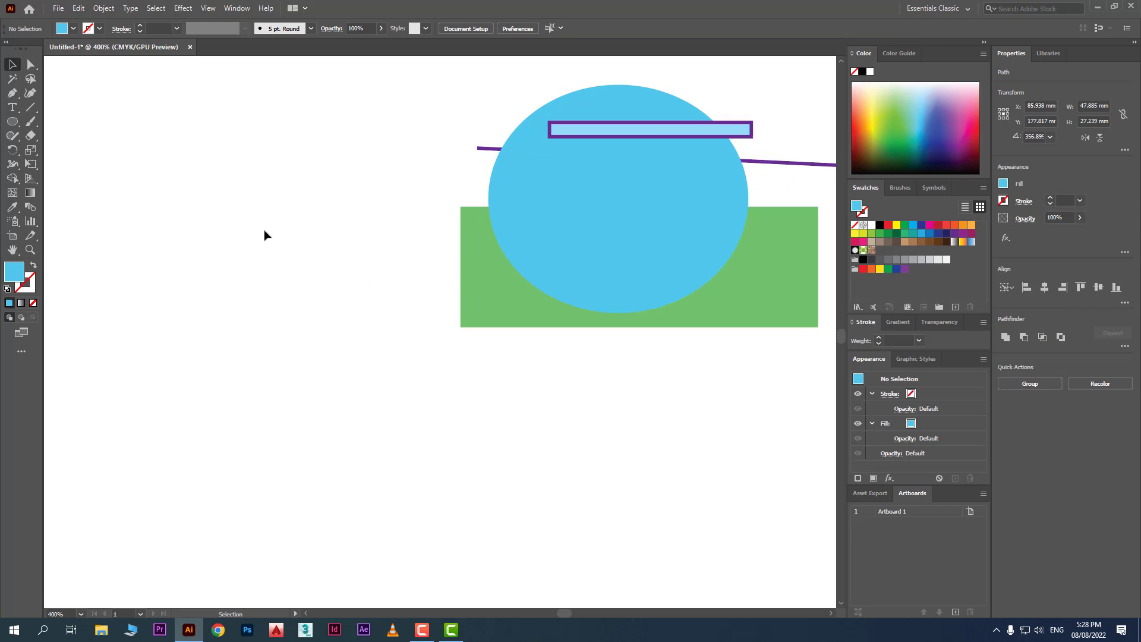
Place the linked image brainstorm-meeting at about 35.6 by 23.7 mm and move it up beside the blue ellipse
left_click(56, 10)
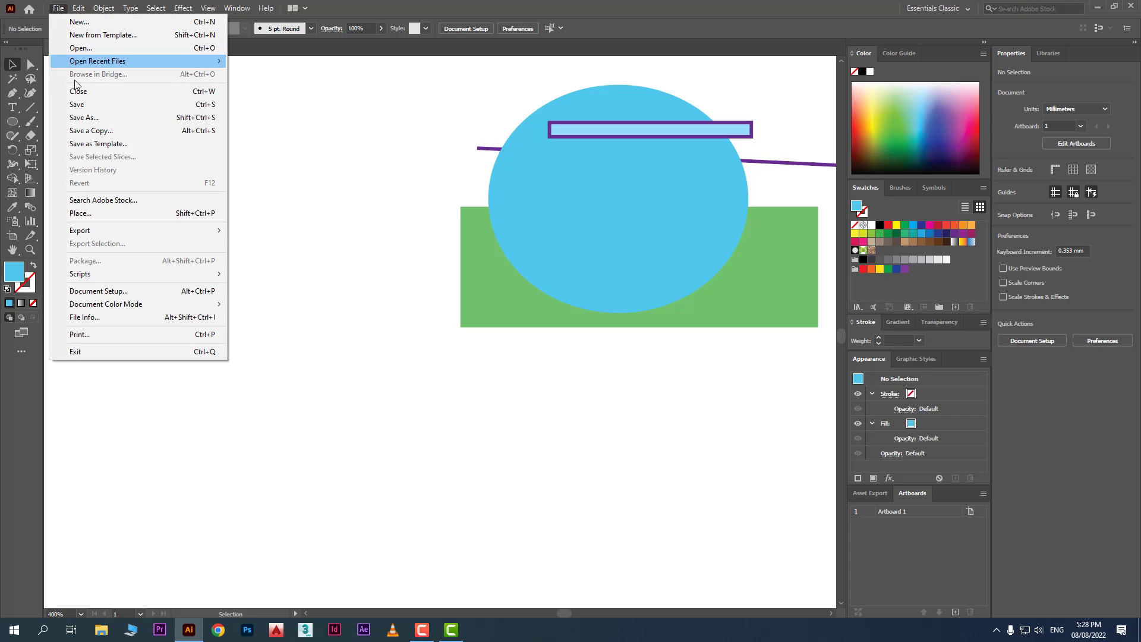
left_click(117, 215)
double_click(461, 383)
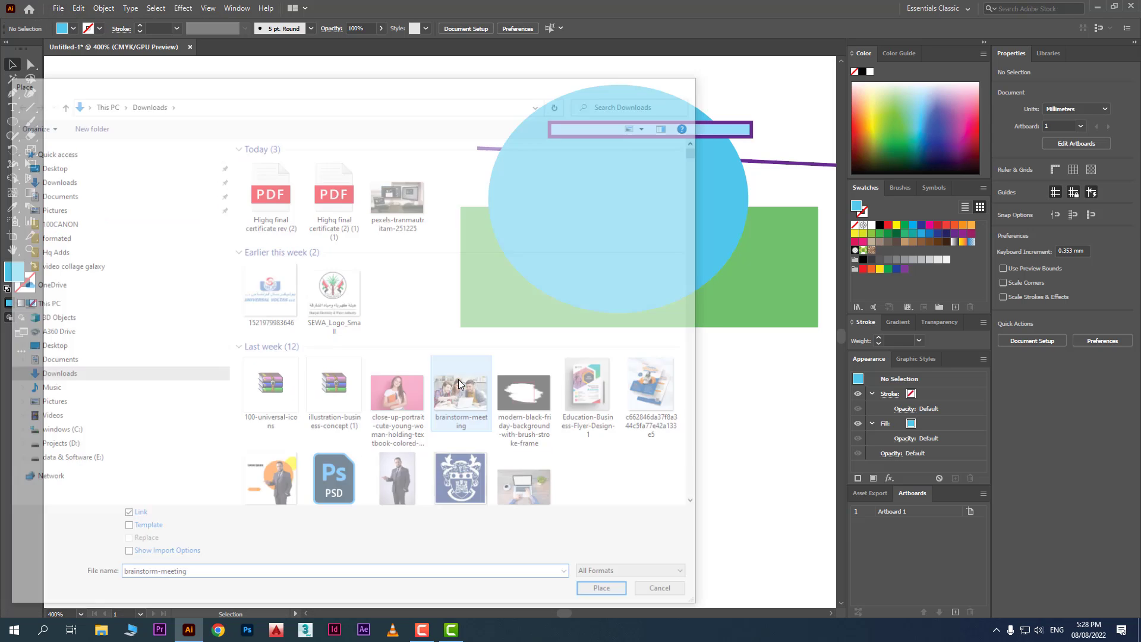
left_click_drag(185, 349, 499, 551)
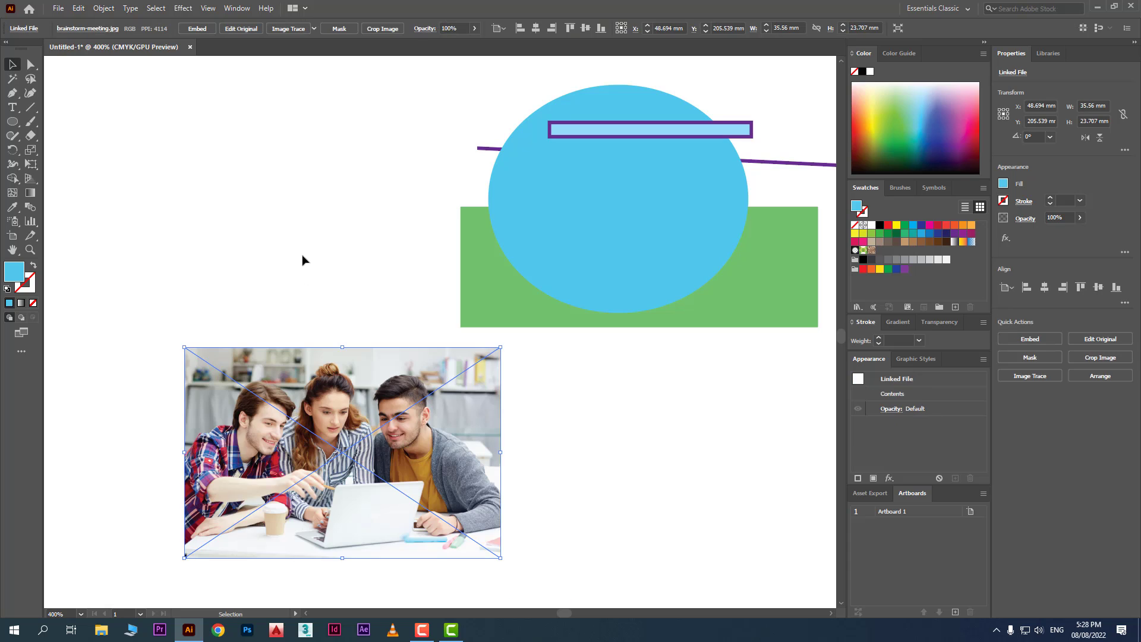
left_click(303, 257)
left_click_drag(367, 429, 289, 256)
left_click(413, 477)
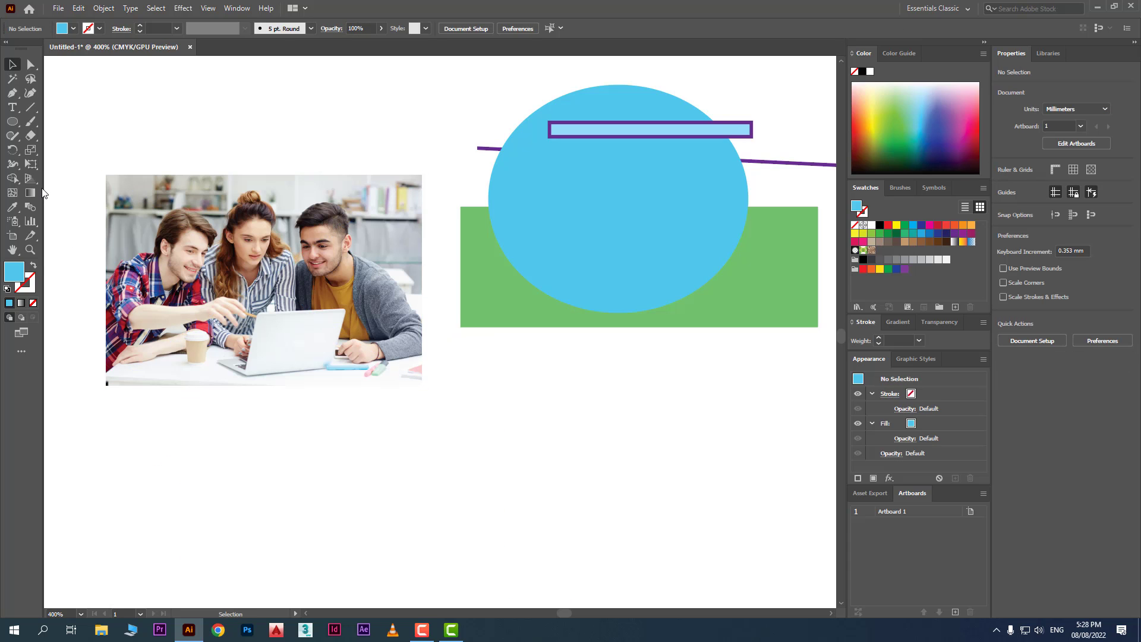
Draw a blue circle about 22.6 mm across over the photo
left_click(12, 121)
left_click_drag(188, 191, 389, 391)
left_click(12, 63)
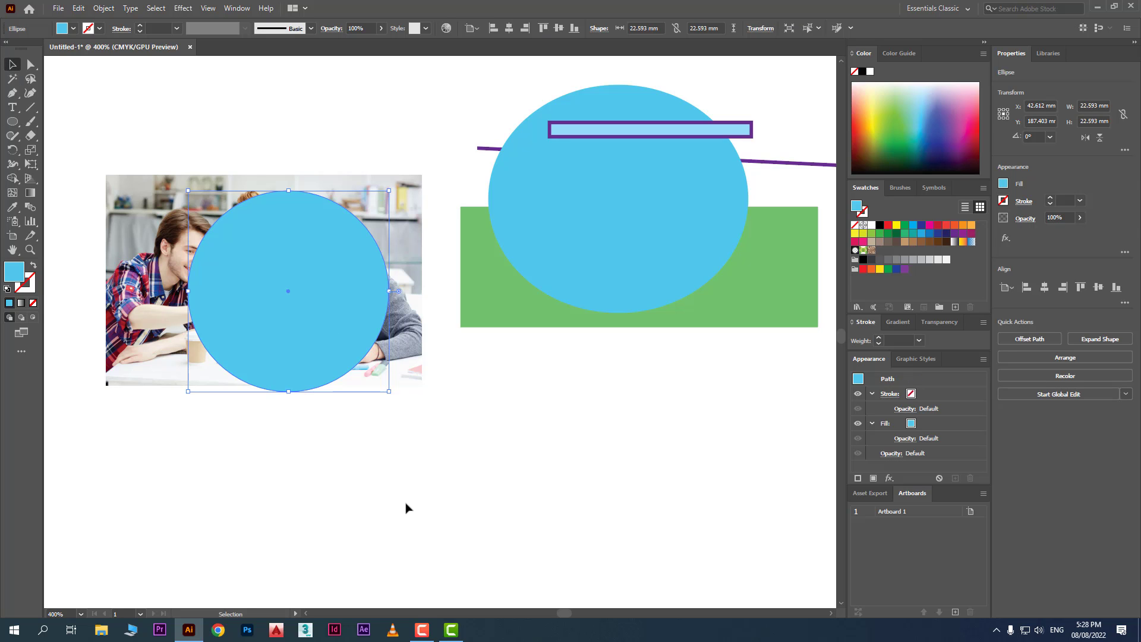
Move the new circle off the photo into the space below the green rectangle and reposition the photo at about X 39.9, Y 180.4 mm
left_click_drag(258, 231, 315, 466)
left_click_drag(304, 320, 305, 256)
left_click_drag(338, 514, 308, 421)
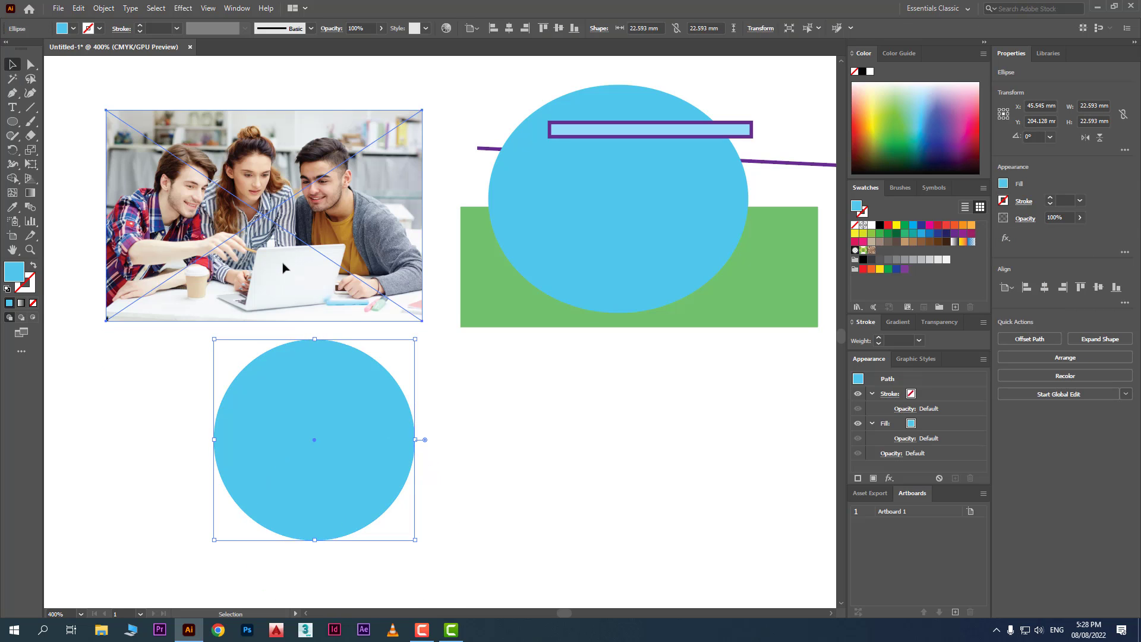
left_click_drag(286, 263, 286, 275)
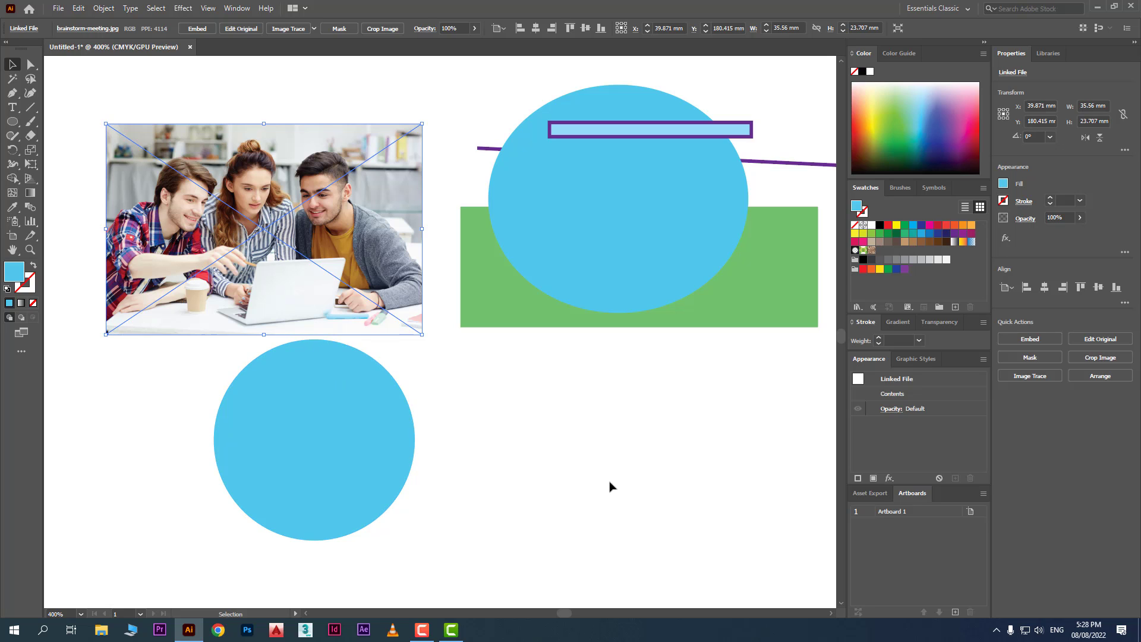
left_click(594, 485)
left_click_drag(319, 456, 492, 480)
left_click(178, 458)
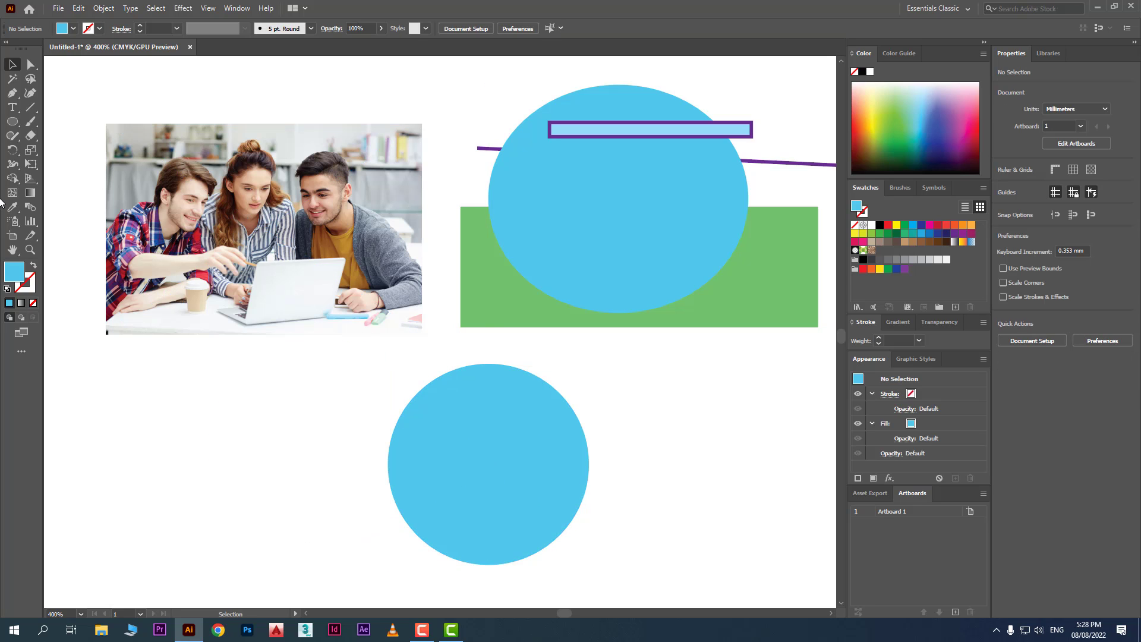
Draw a blue rectangle about 26.5 by 20.5 mm below the photo and round its two right-hand corners
left_click(12, 121)
left_click_drag(16, 127, 54, 119)
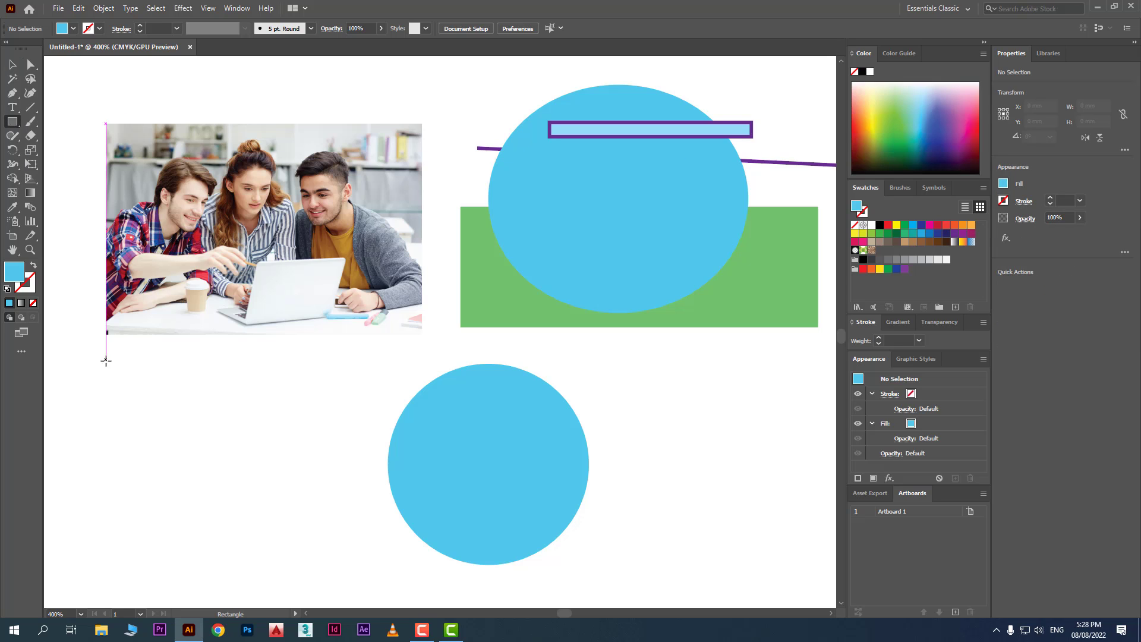
left_click_drag(106, 361, 342, 542)
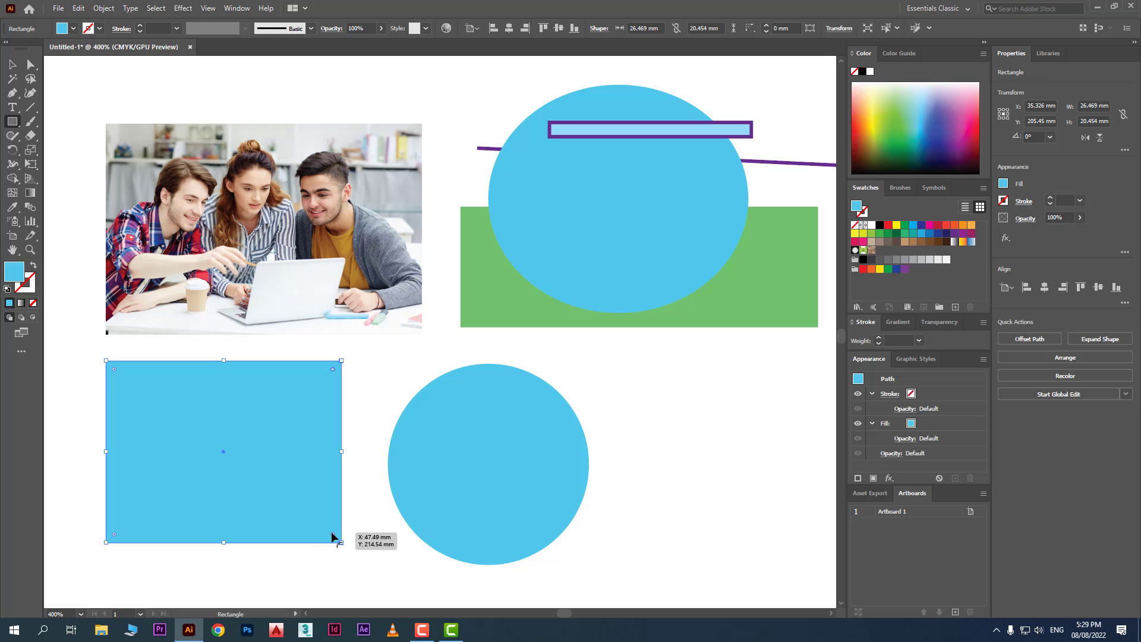
left_click_drag(331, 535, 265, 527)
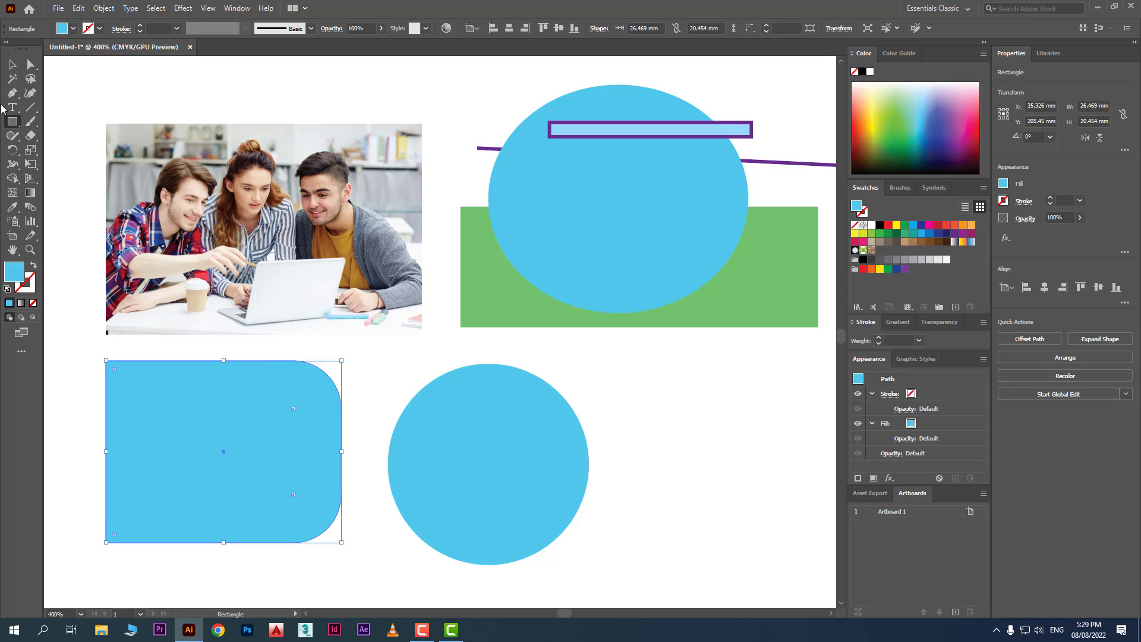
left_click(13, 65)
left_click(621, 438)
Move the rounded rectangle onto the photo at about X 37.2, Y 180.2 mm
left_click(215, 443)
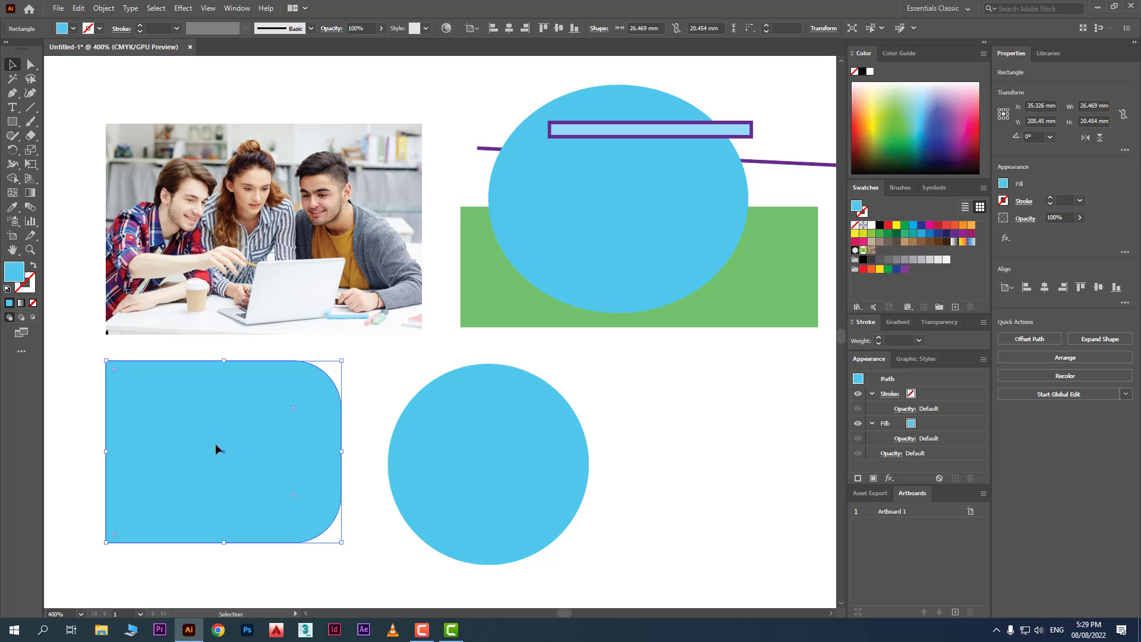
left_click_drag(250, 469, 266, 243)
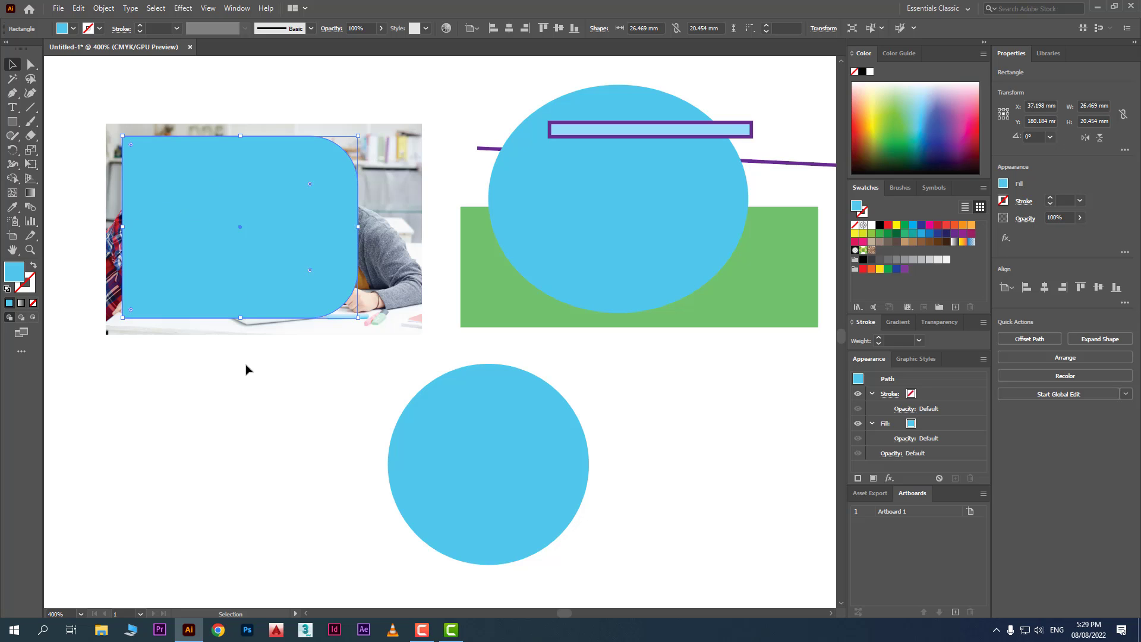
left_click(258, 409)
Make a clipping mask from the rounded rectangle and the photo beneath it, and undo the mask
left_click(219, 223)
left_click_drag(280, 101, 269, 197)
right_click(269, 197)
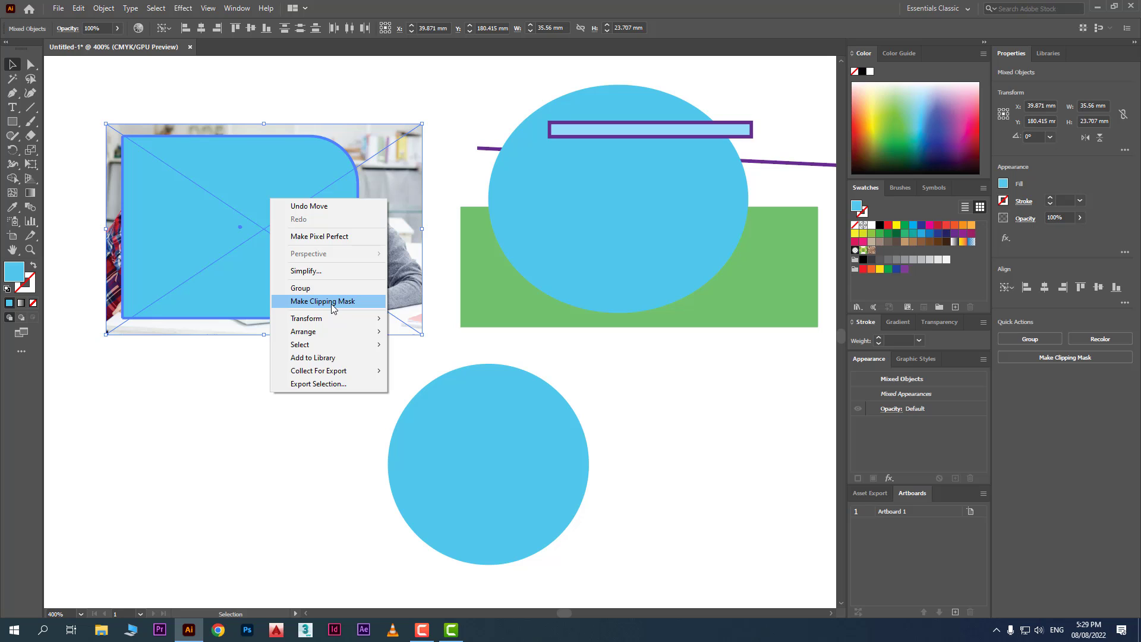
left_click(323, 301)
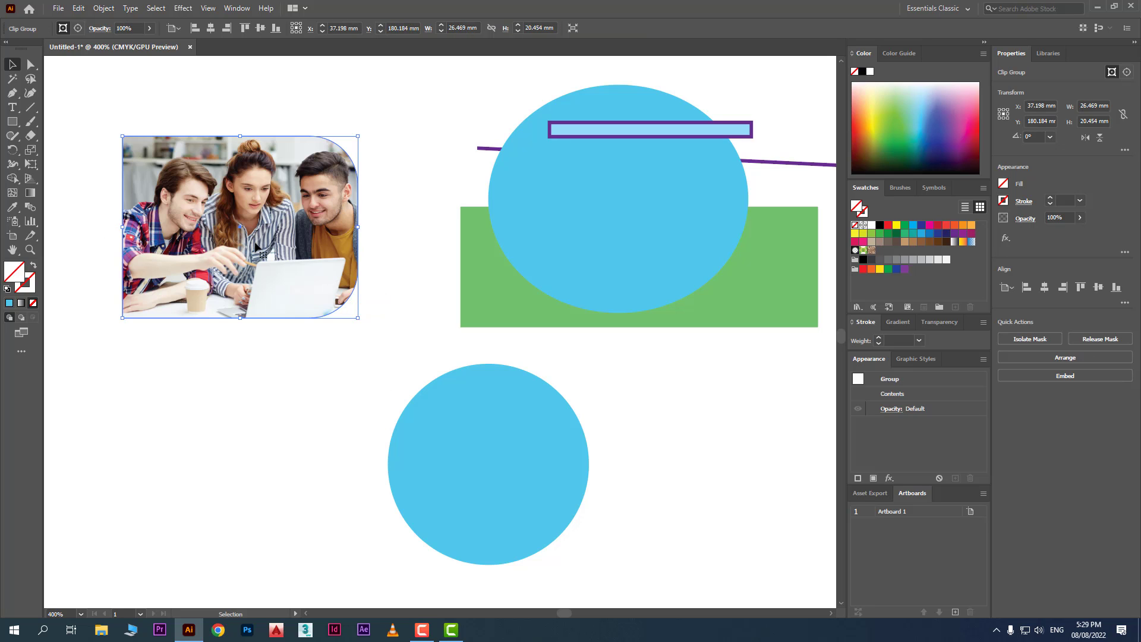
key("ctrl+z")
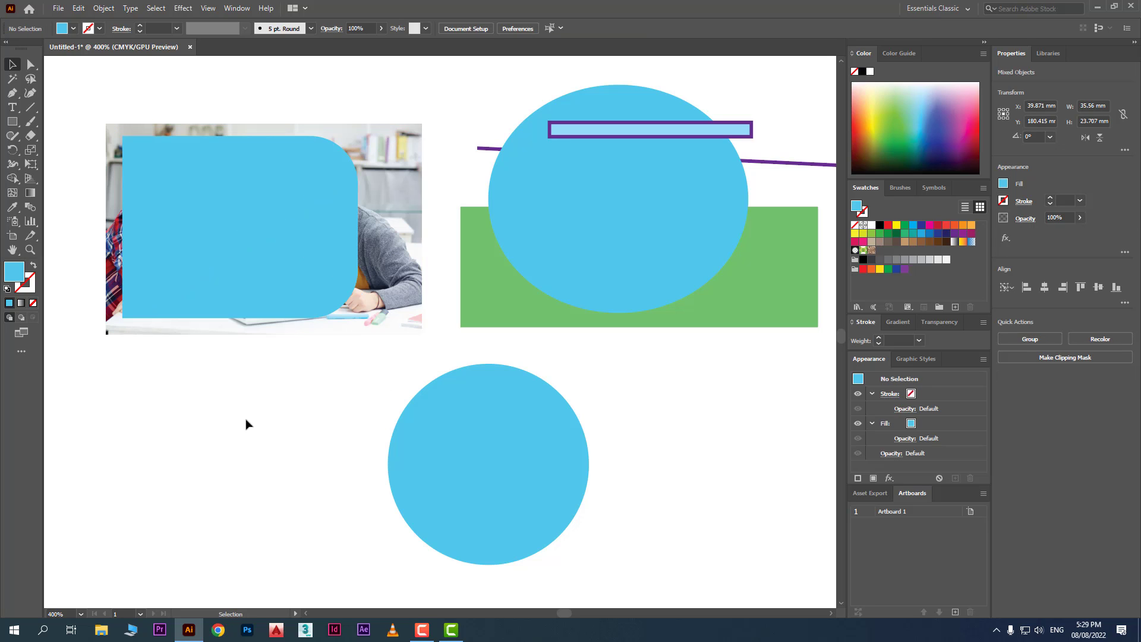
Bring the photo in front of the rounded rectangle and set it over the shape at about X 39.5, Y 181.4 mm
right_click(373, 299)
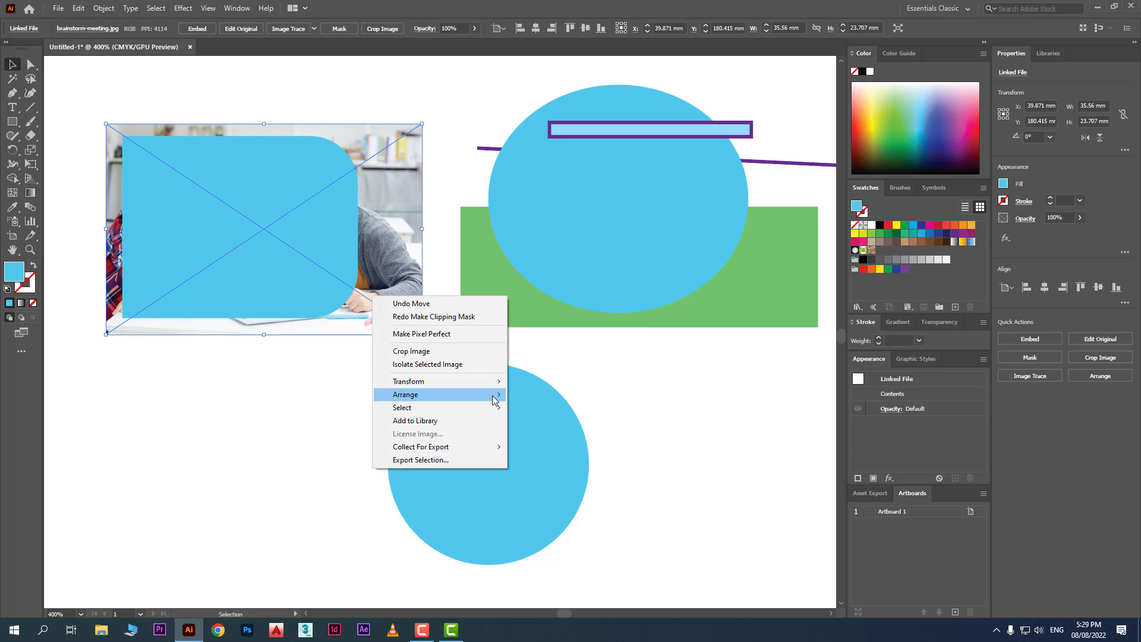
mouse_move(494, 394)
left_click(544, 394)
left_click_drag(230, 163, 237, 294)
left_click_drag(260, 385, 250, 263)
Try to make a clipping mask from the photo and the rounded rectangle while the photo is stacked on top
left_click_drag(250, 94, 232, 277)
right_click(233, 278)
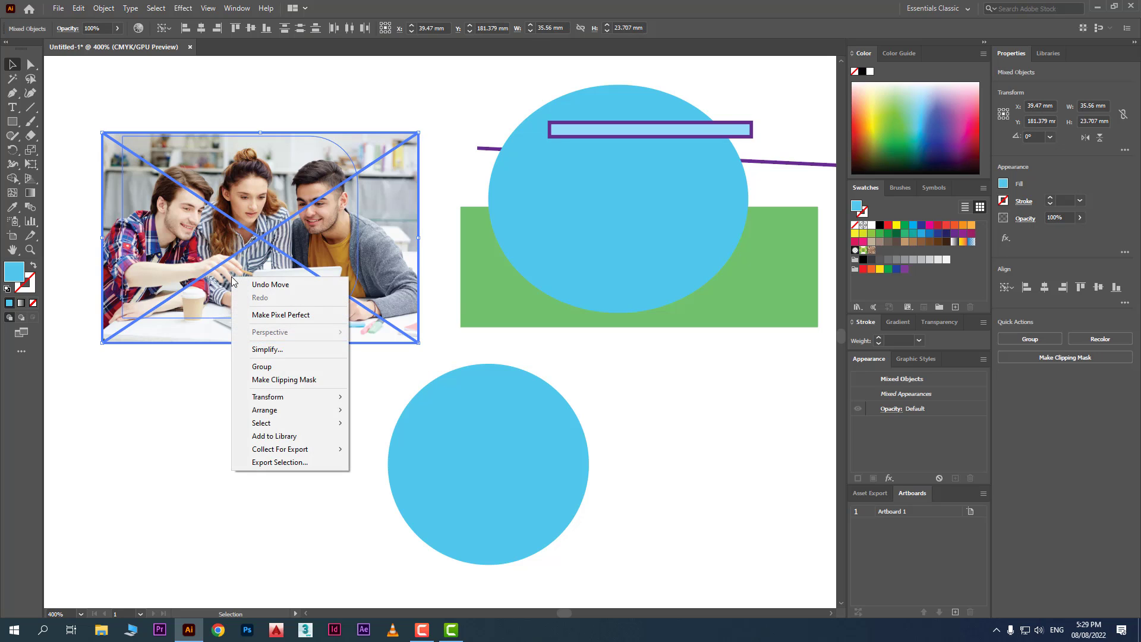
left_click(285, 380)
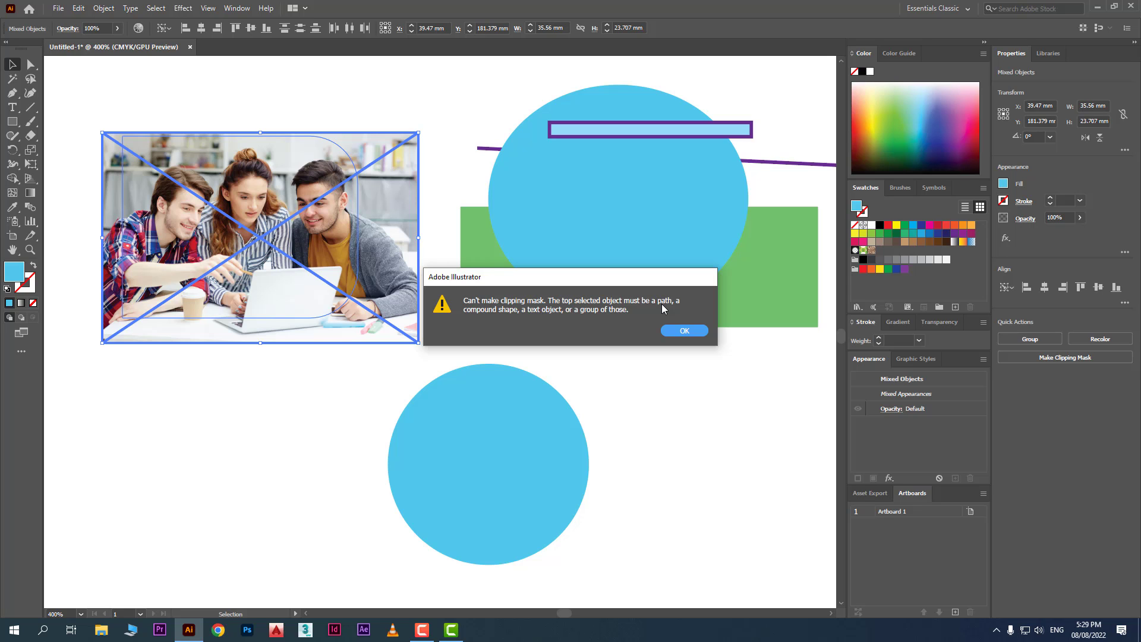
left_click(682, 330)
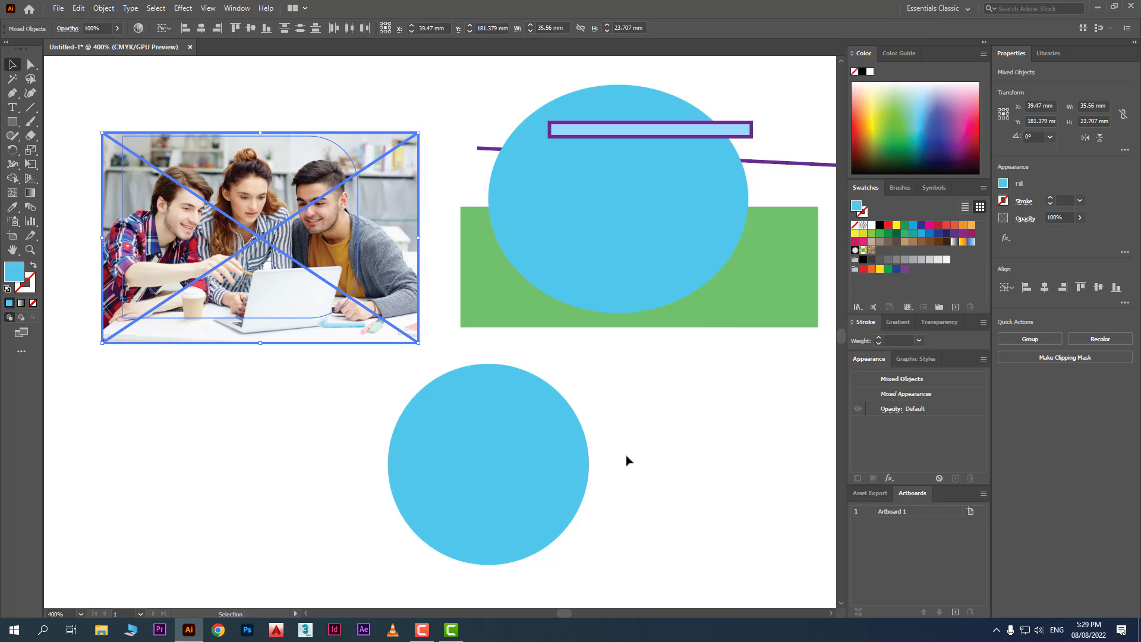
Move the photo down, bring the rounded rectangle to the front, and place it over the photo at about X 37.7, Y 194.4 mm
left_click_drag(237, 252, 225, 370)
right_click(237, 208)
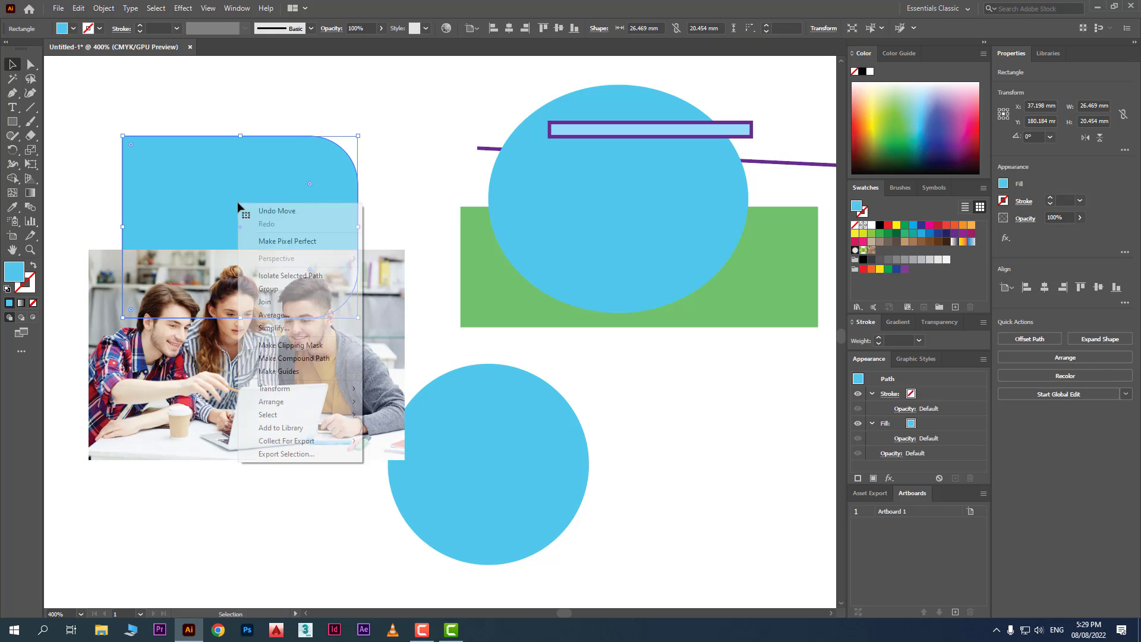
mouse_move(279, 401)
left_click(410, 401)
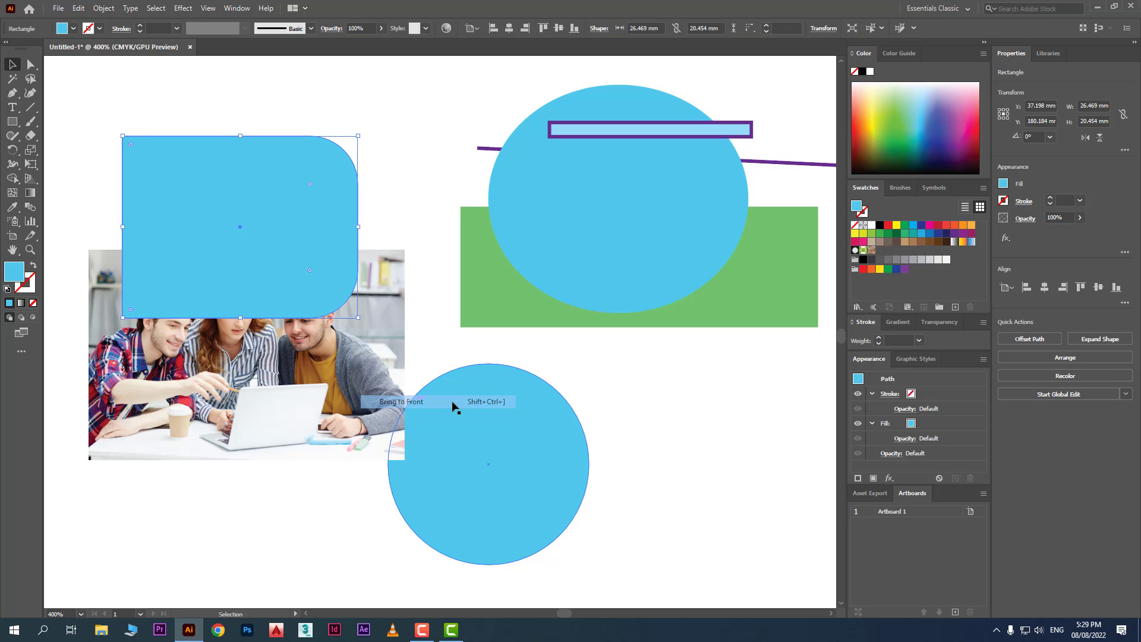
key("ctrl+shift+a")
left_click_drag(156, 228, 161, 354)
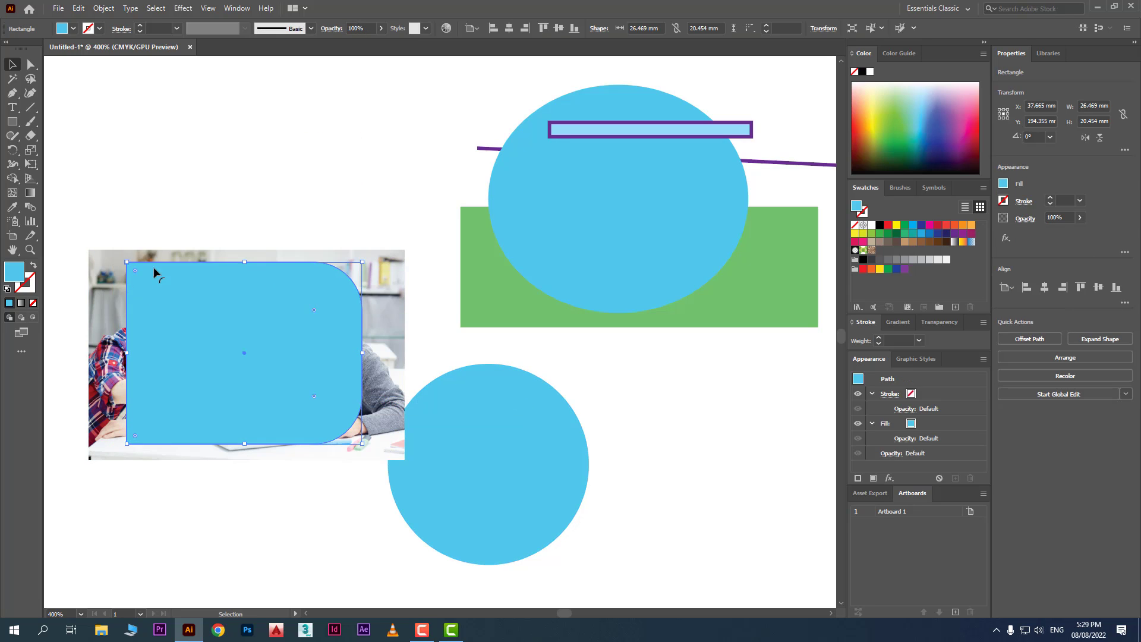
Move the photo up to about X 38.9, Y 181.9 mm and the rounded rectangle below it at about X 35.5, Y 212 mm
left_click_drag(281, 345, 265, 238)
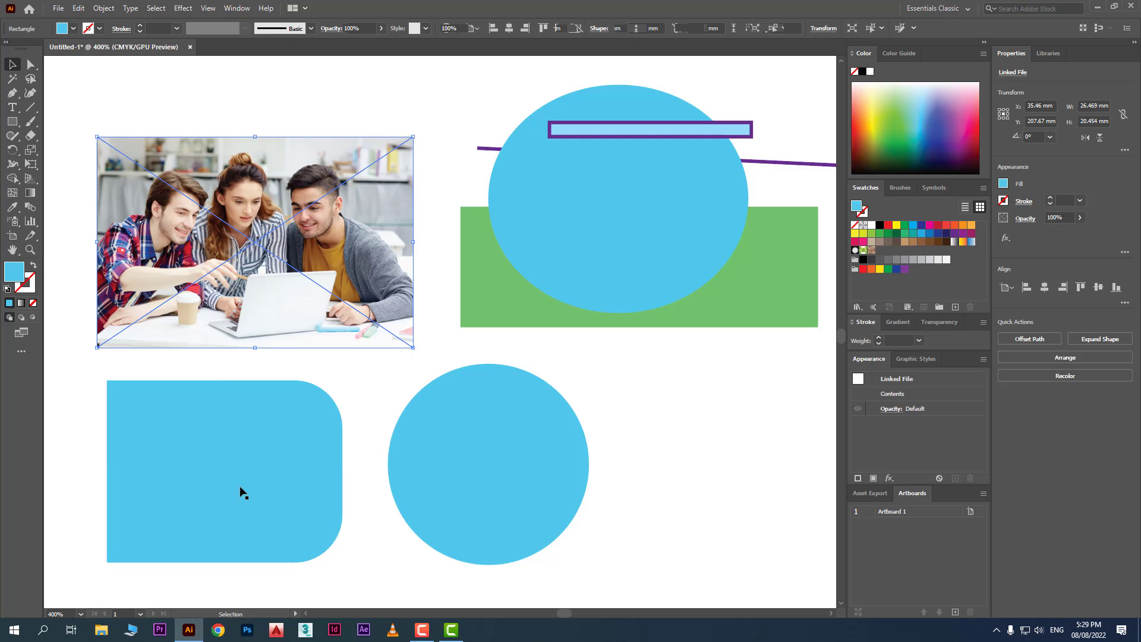
left_click_drag(240, 488, 240, 524)
Move the small blue circle onto the photo at about X 38.1, Y 181.9 mm and send the photo to the back
left_click_drag(425, 452, 213, 228)
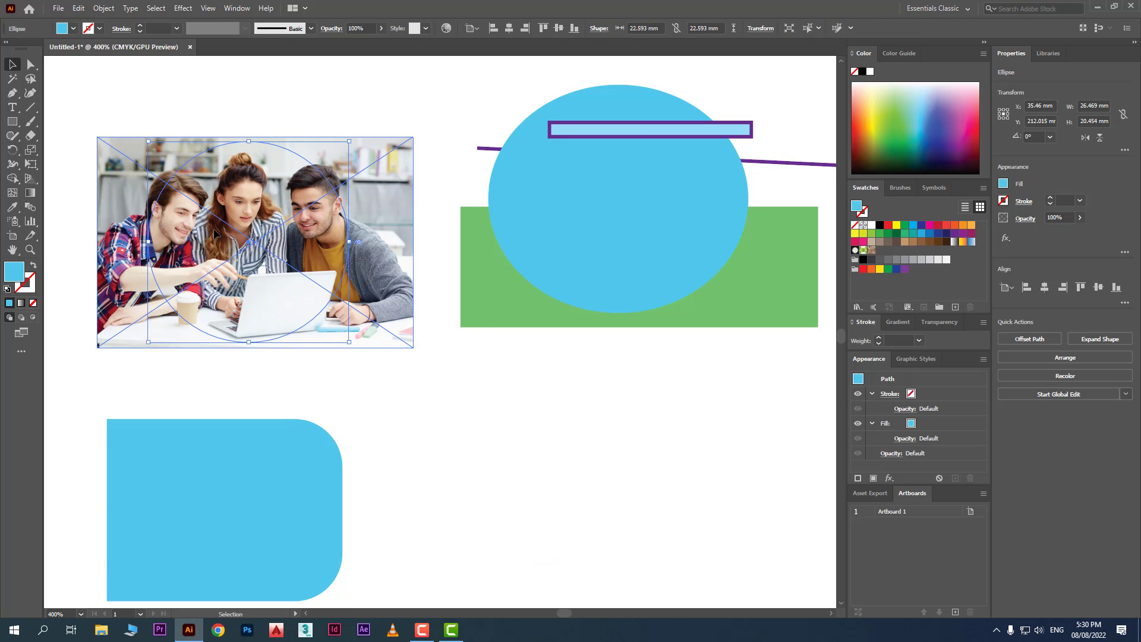
left_click_drag(284, 107, 269, 159)
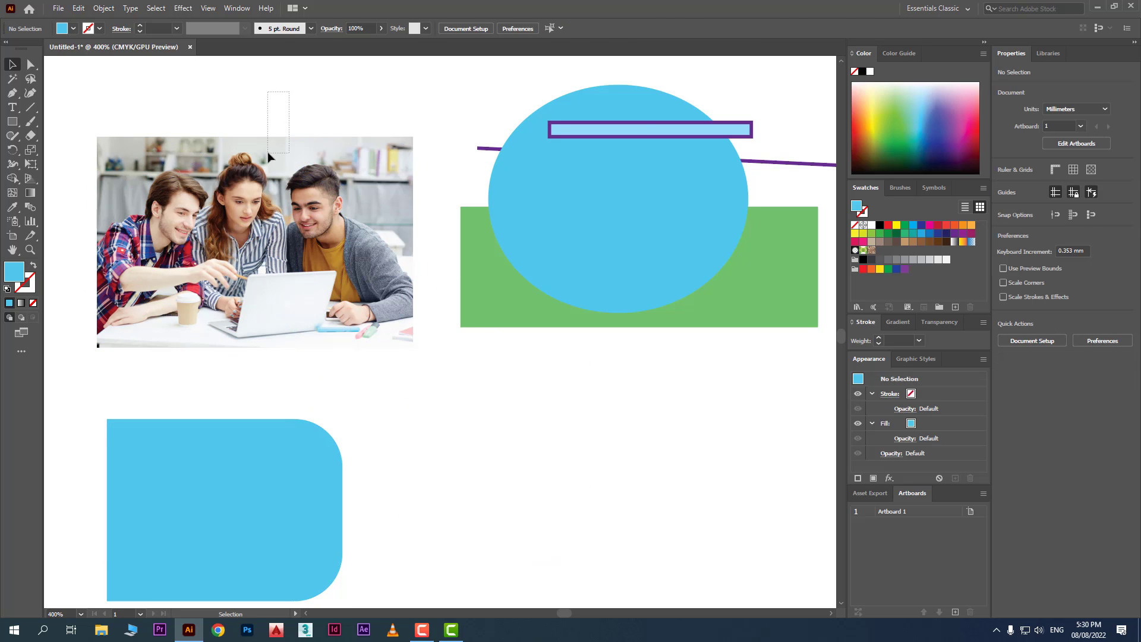
right_click(347, 142)
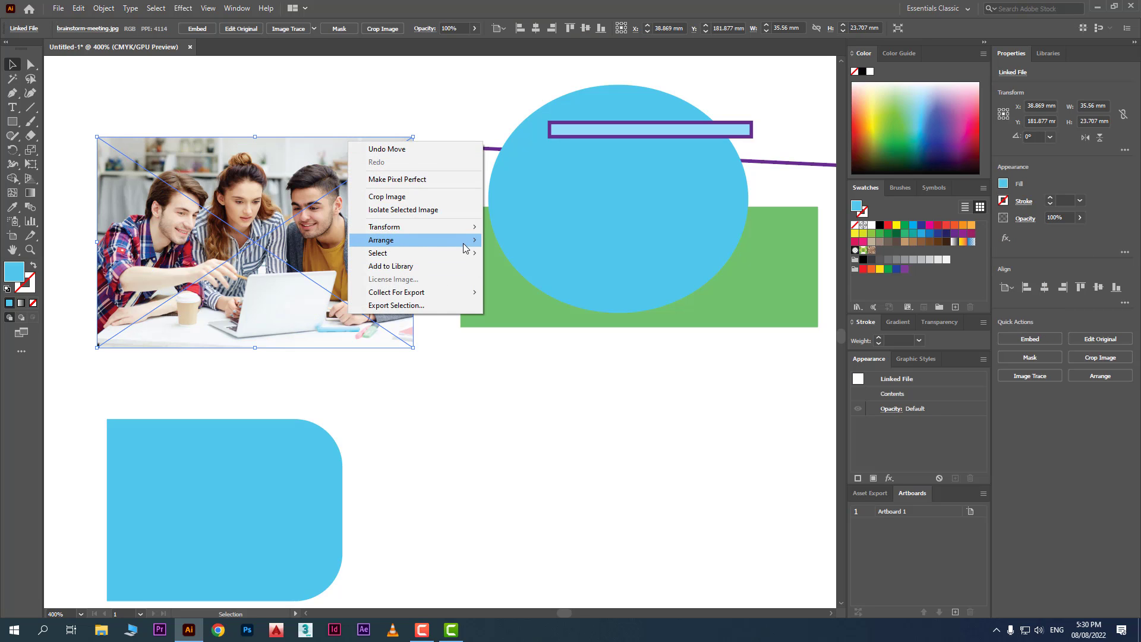
mouse_move(466, 245)
left_click(520, 280)
Make a clipping mask from the circle and the photo beneath it
left_click_drag(302, 93, 245, 202)
right_click(245, 201)
left_click(315, 305)
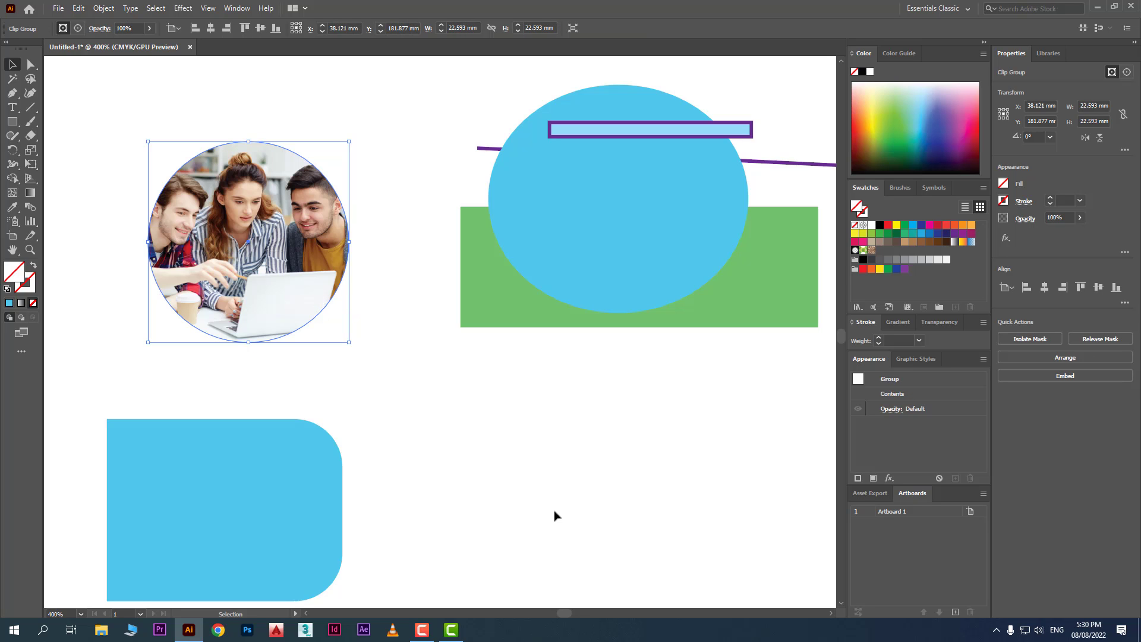
left_click(566, 481)
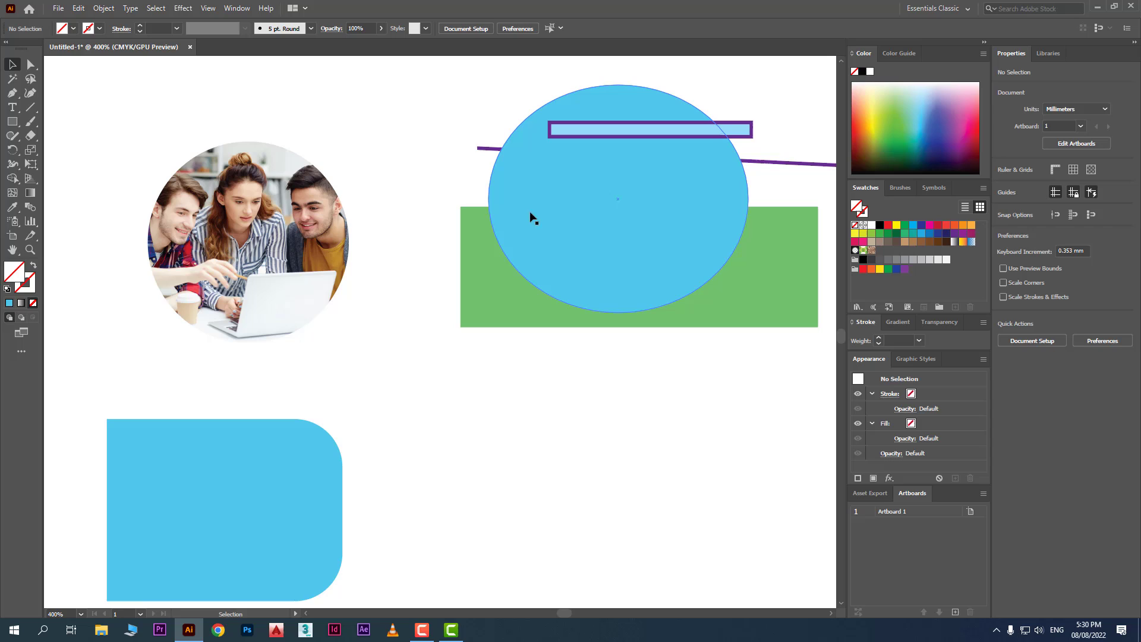
left_click(586, 226)
left_click(761, 122)
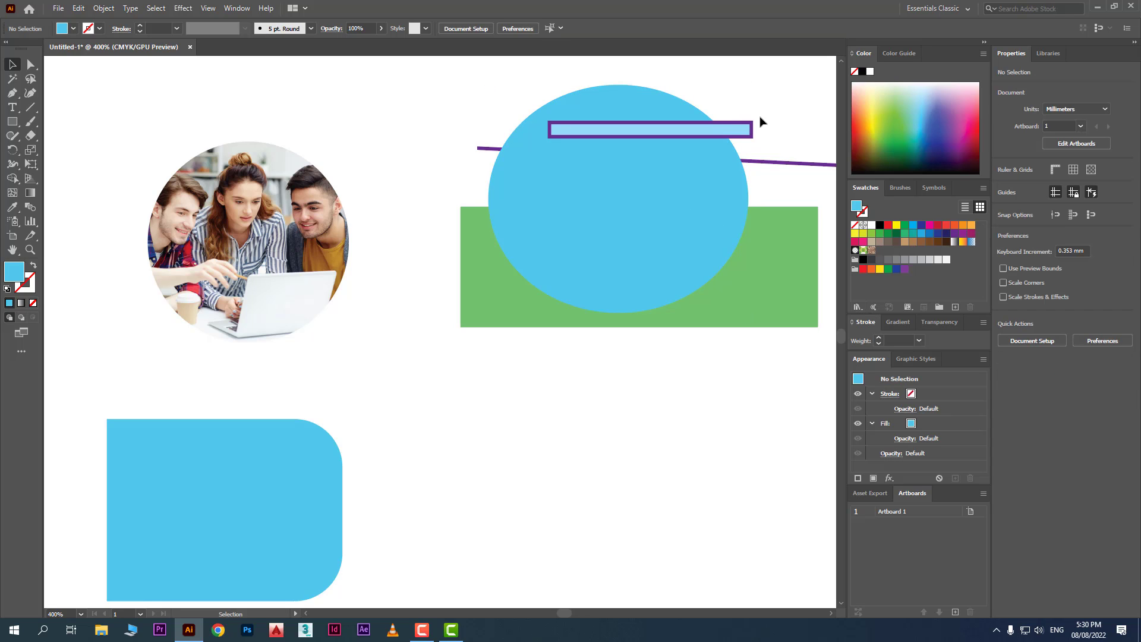
left_click_drag(743, 76, 604, 359)
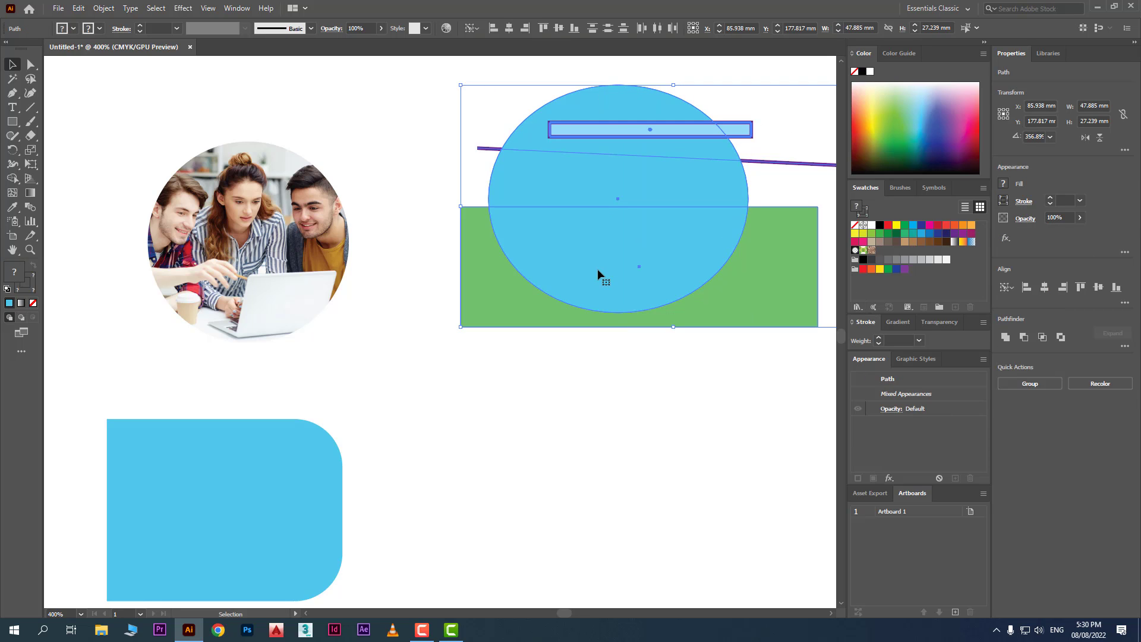
left_click(798, 119)
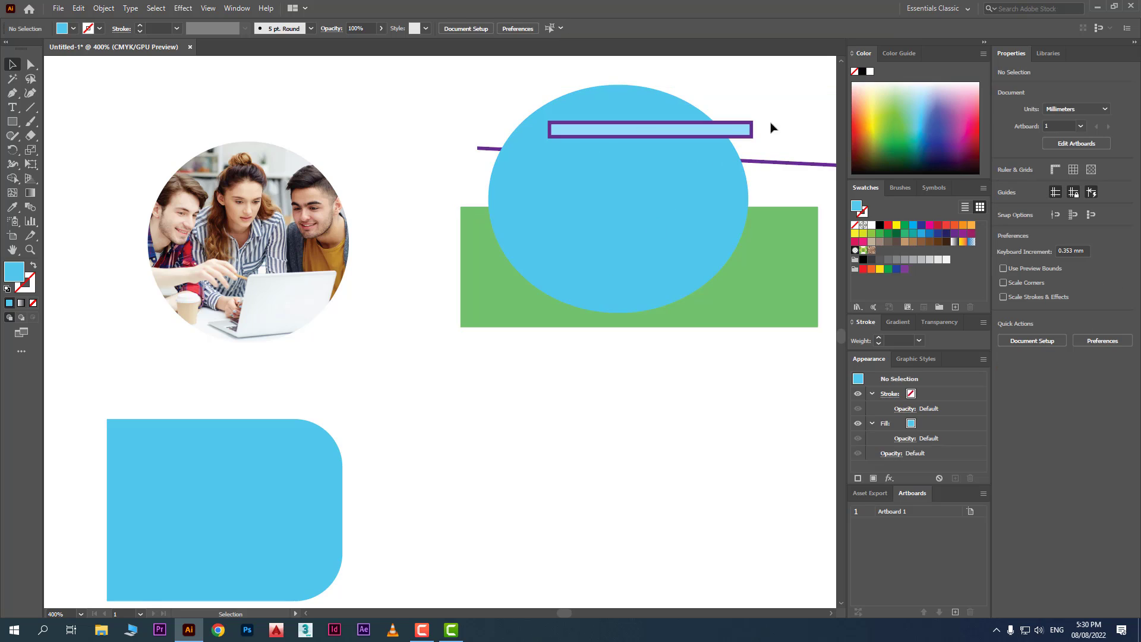
left_click(739, 132)
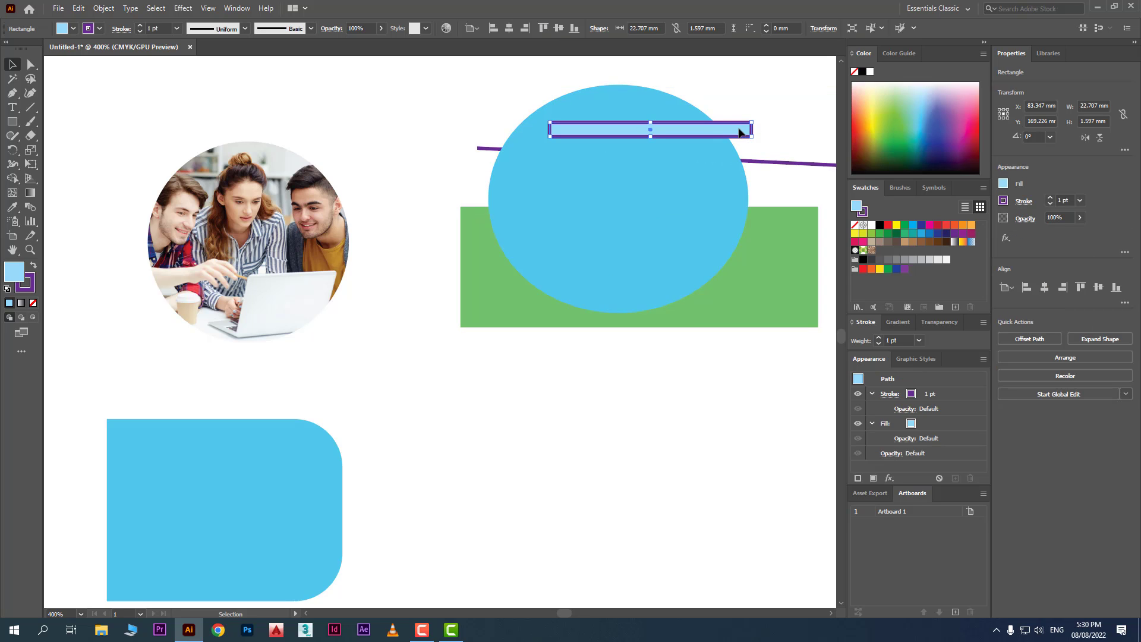
left_click_drag(774, 91, 645, 334)
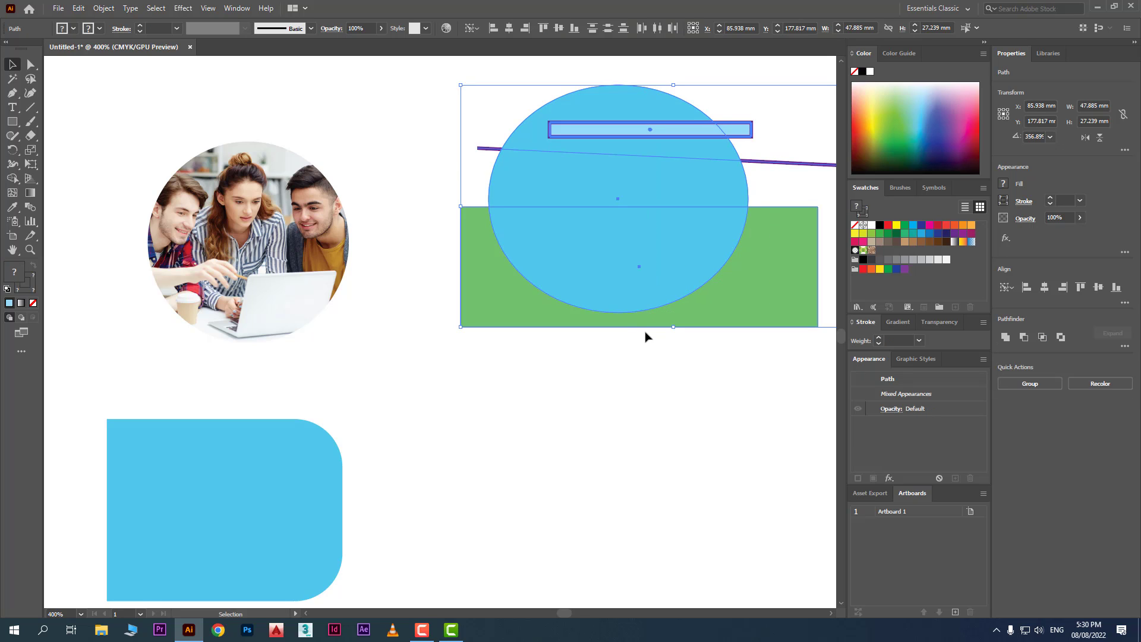
left_click(647, 336)
Bring the large blue ellipse in front of the green rectangle, the purple line and the narrow rectangle
right_click(636, 215)
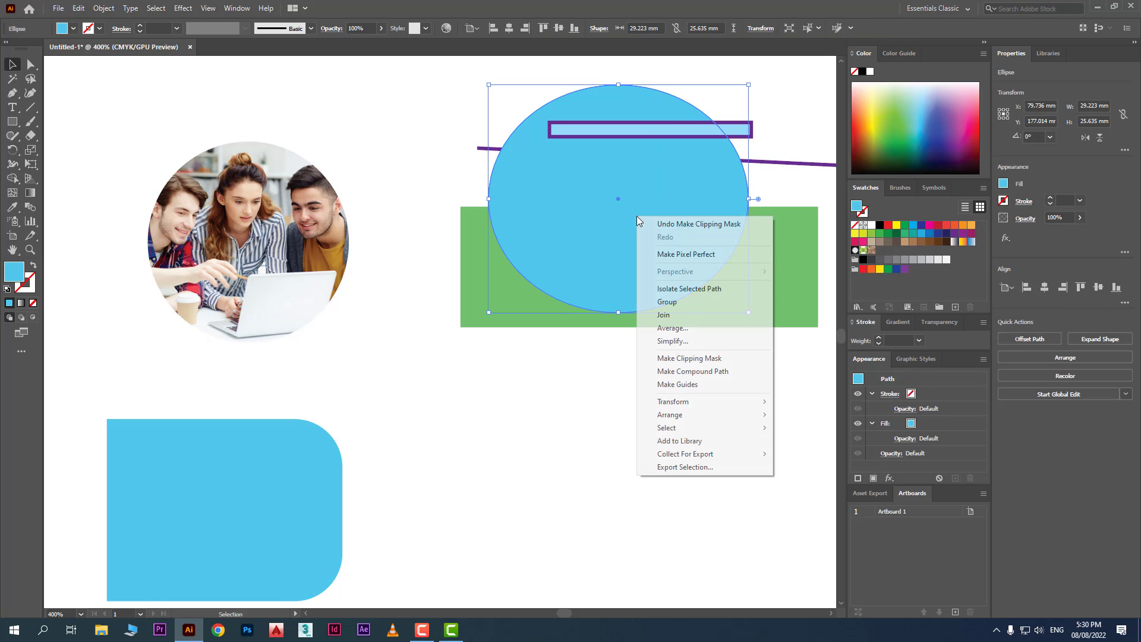
mouse_move(735, 415)
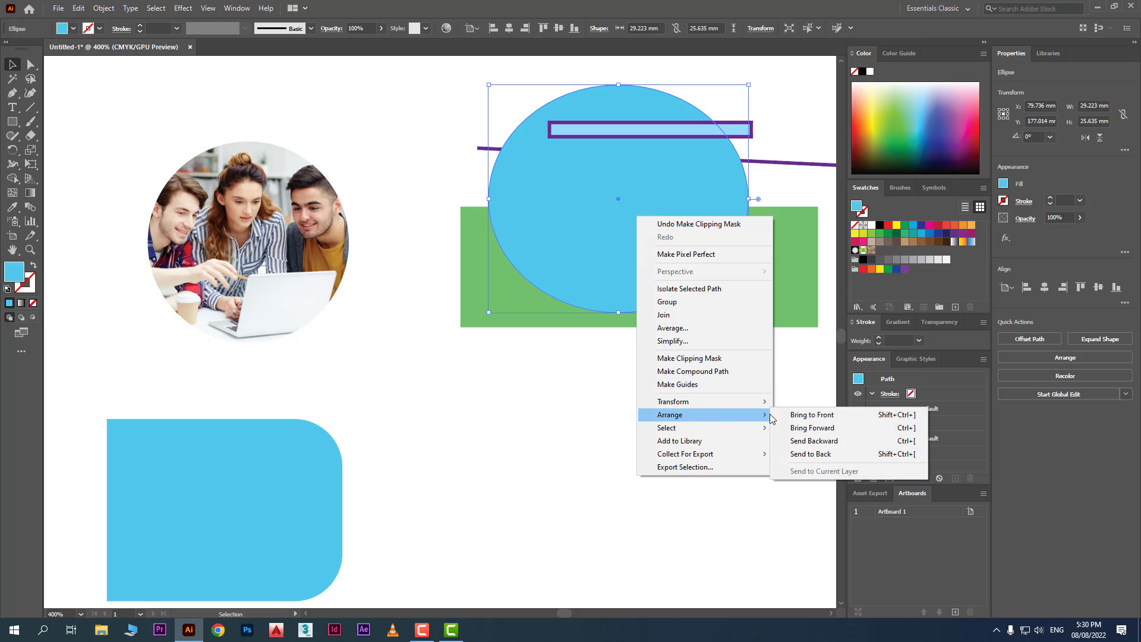
left_click(819, 417)
left_click(673, 445)
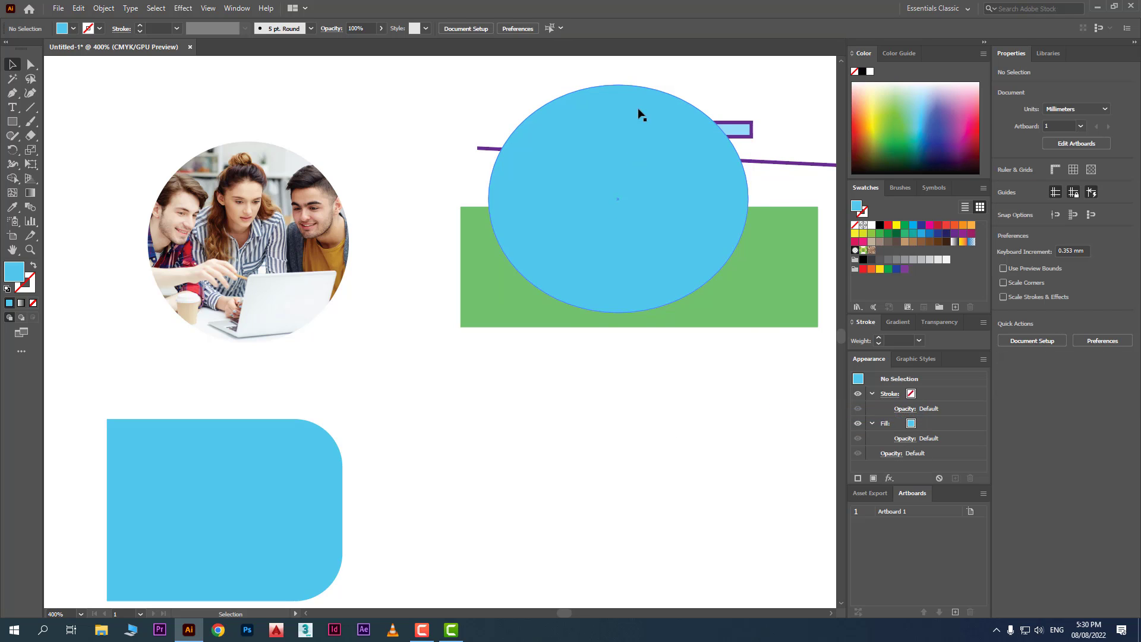
Make a clipping mask from the large ellipse and the green rectangle, line and narrow rectangle behind it
left_click_drag(654, 72, 568, 326)
right_click(580, 233)
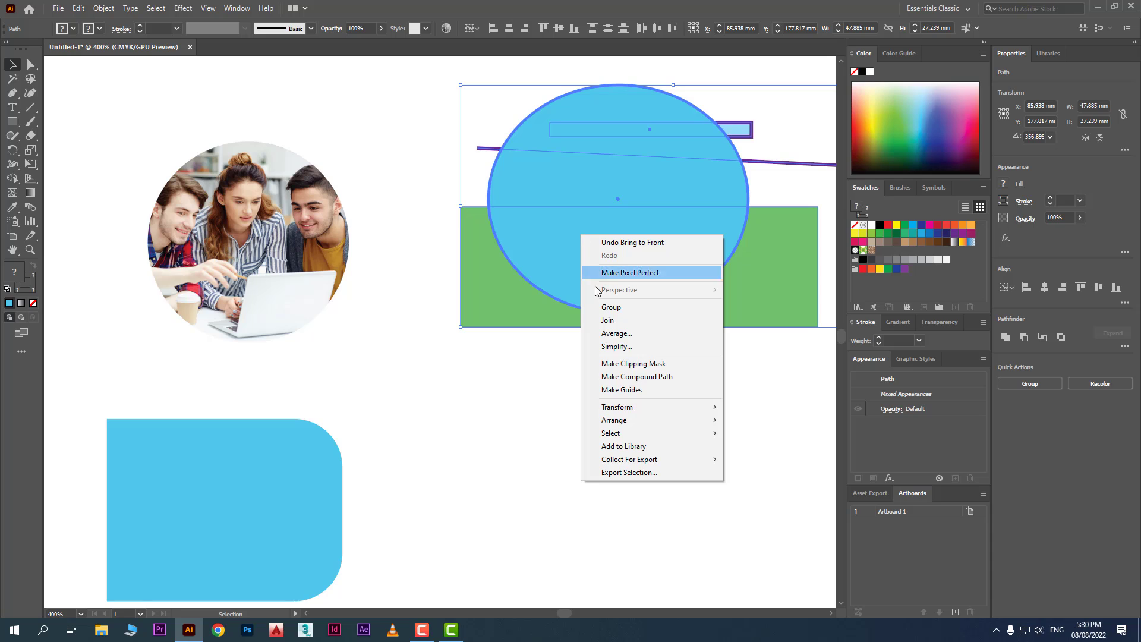
left_click(673, 363)
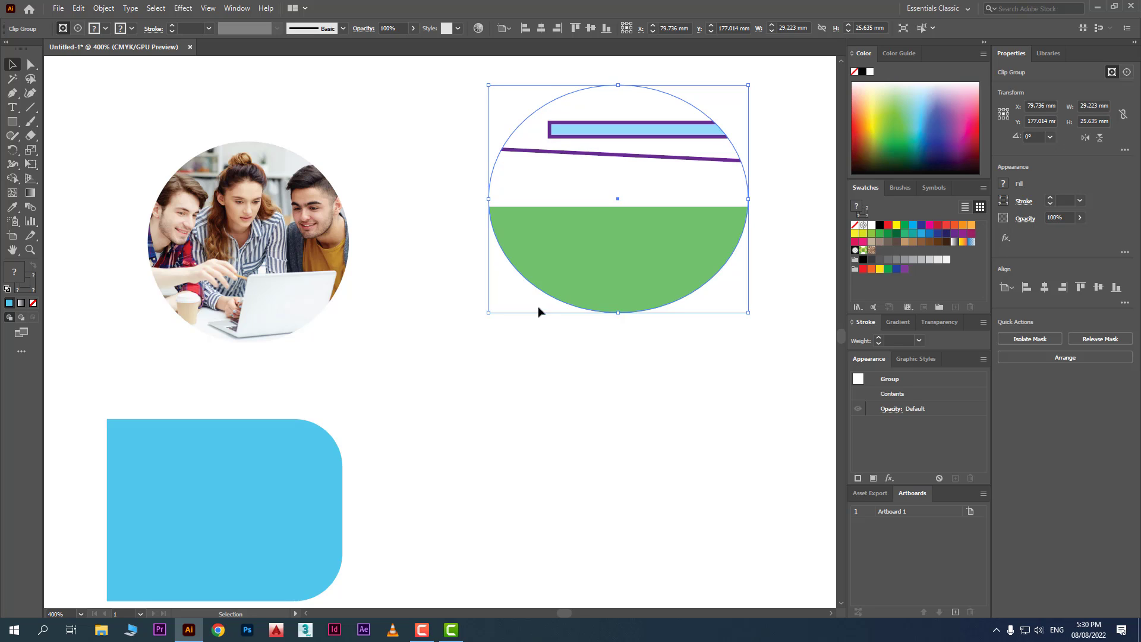
Edit the ellipse mask's clipping path, giving it a blue fill and a 1 pt purple stroke
left_click(76, 29)
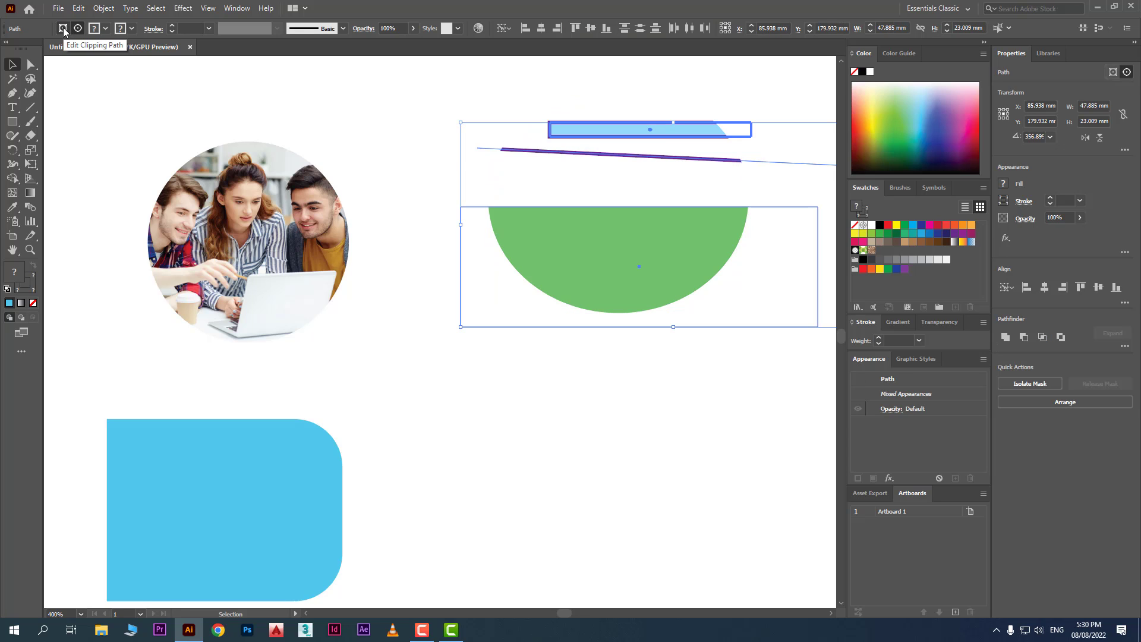
left_click(62, 28)
left_click(105, 28)
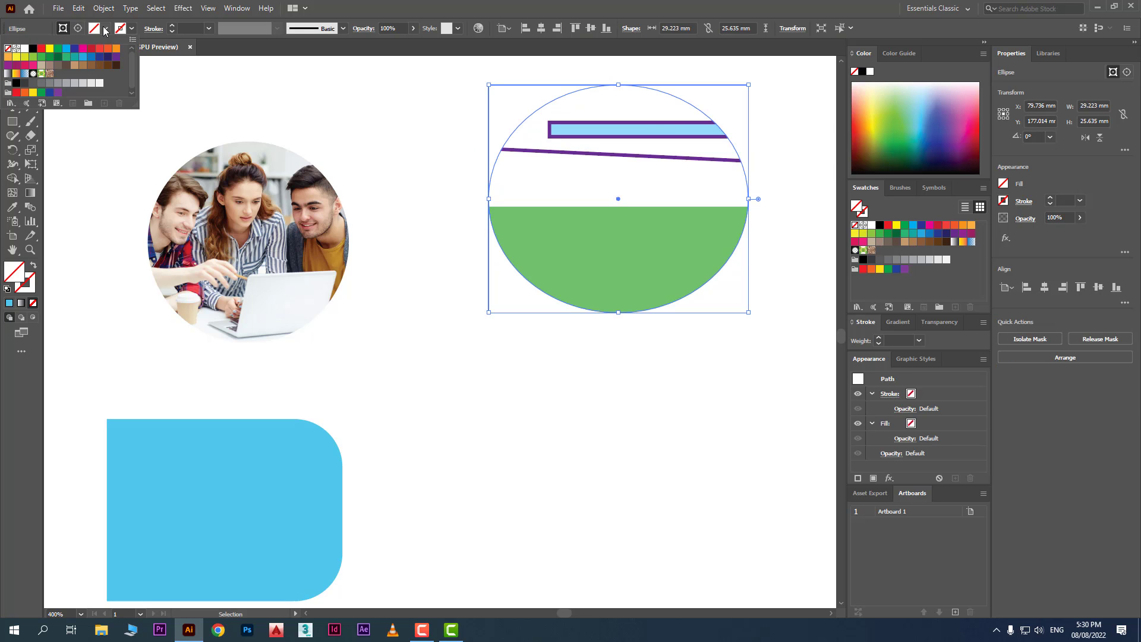
left_click(91, 57)
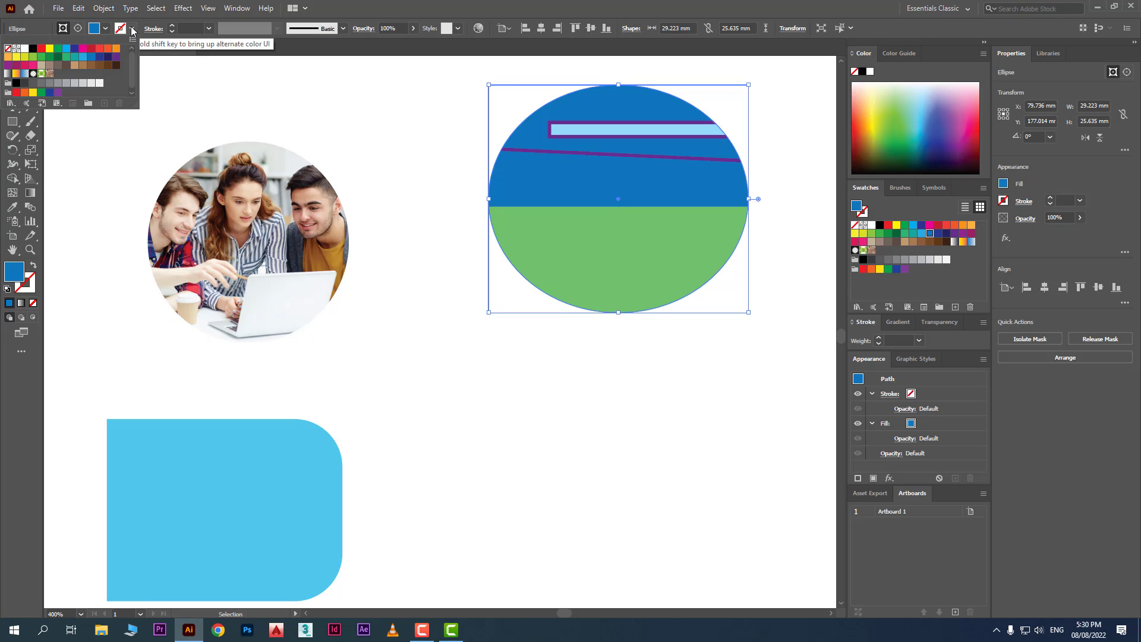
left_click(116, 57)
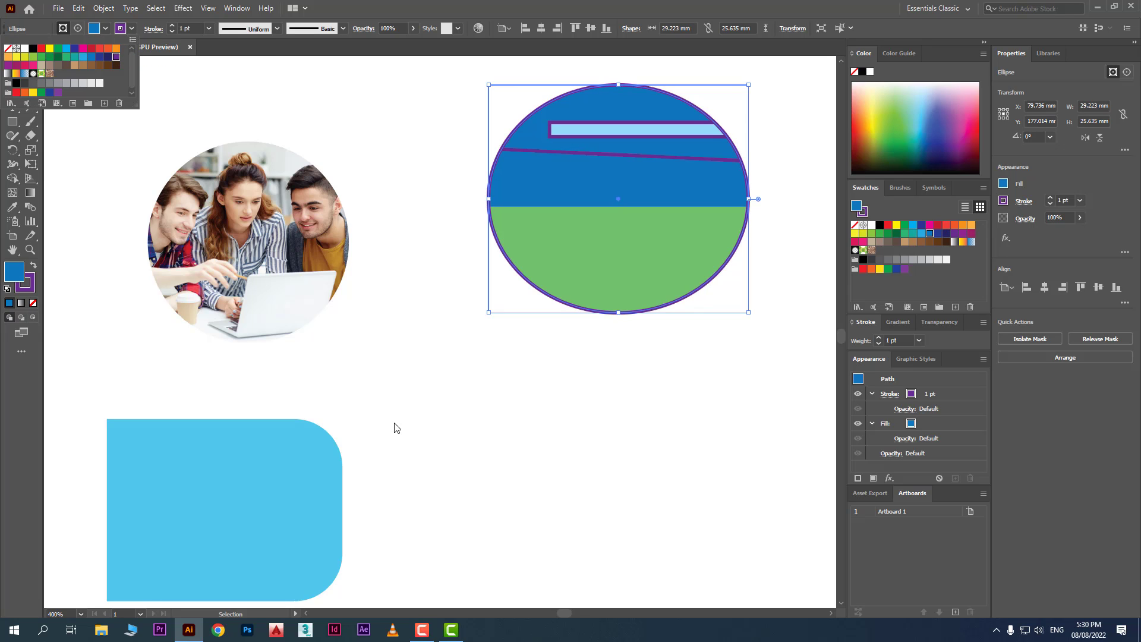
left_click(432, 396)
Shift the circular clipped photo to about X 40.1, Y 183.5 mm and give its clipping path an 8 pt orange stroke
left_click(323, 352)
left_click_drag(259, 294, 277, 309)
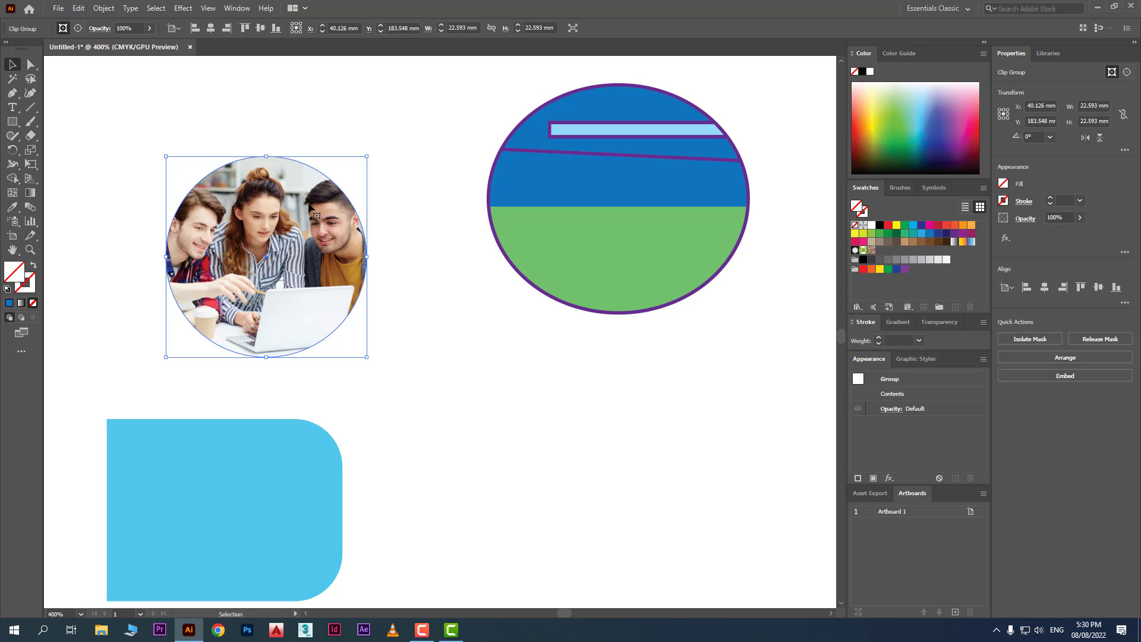
left_click(80, 30)
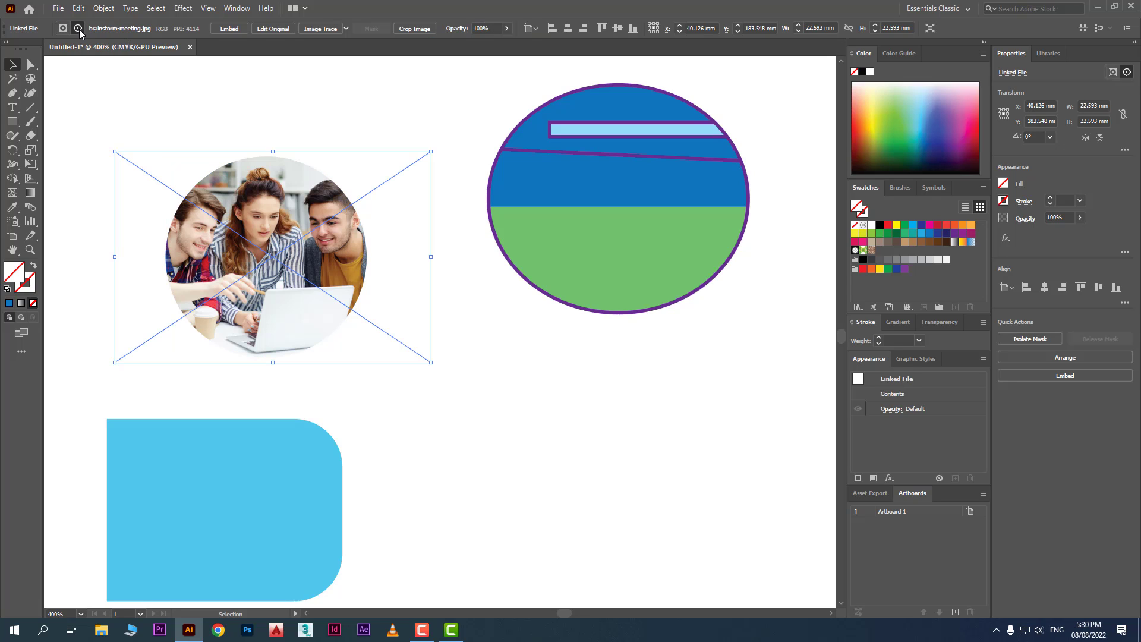
left_click(62, 30)
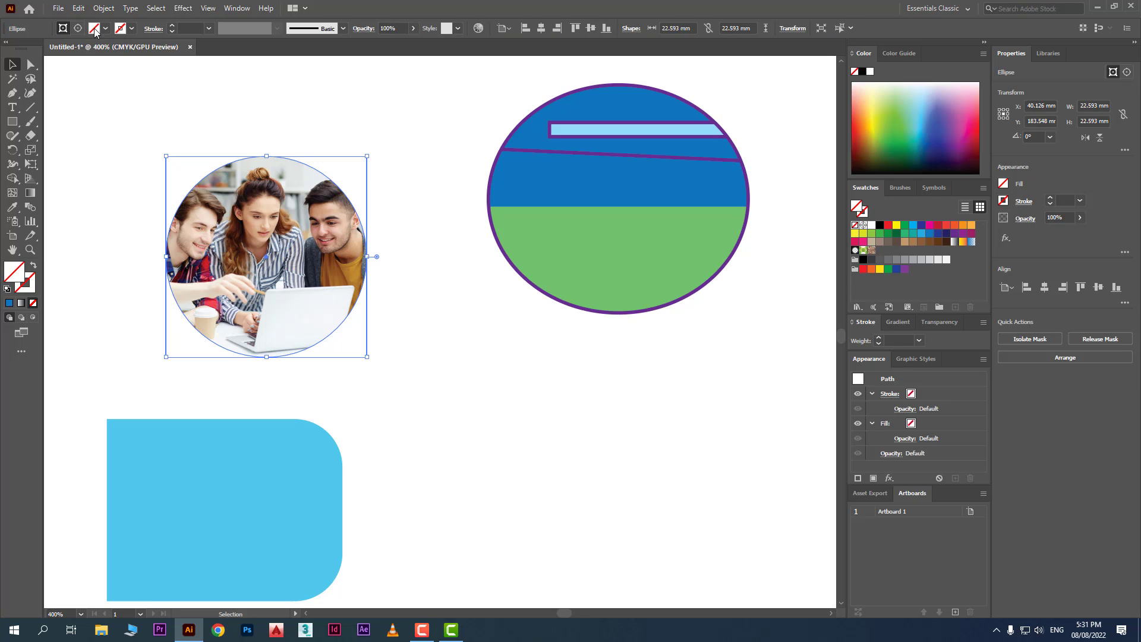
left_click(126, 31)
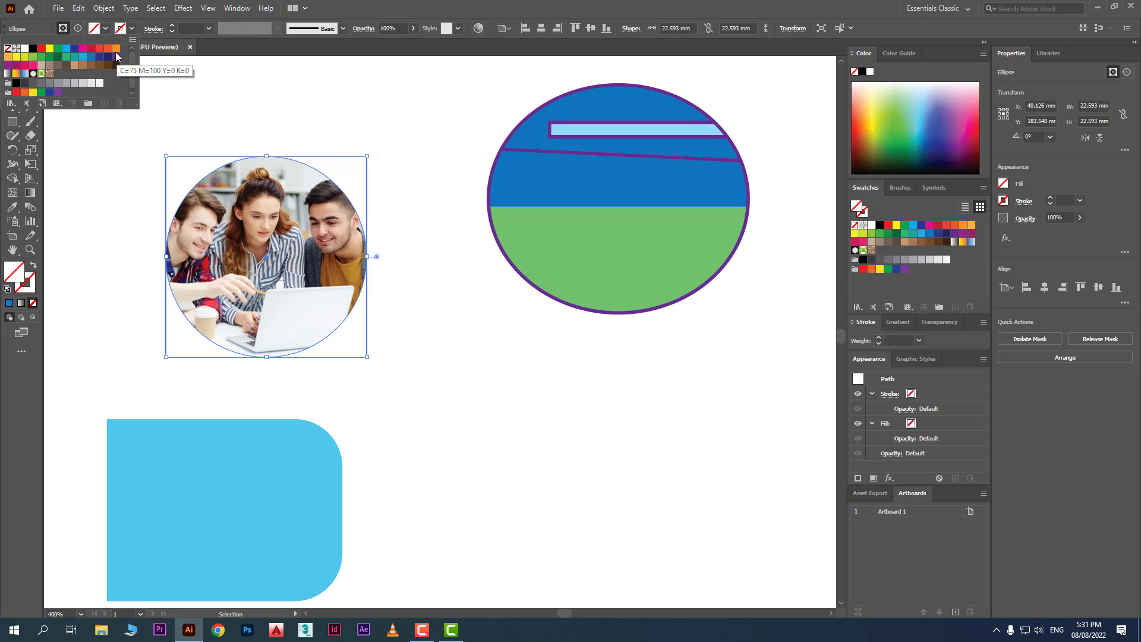
left_click(116, 48)
left_click(209, 29)
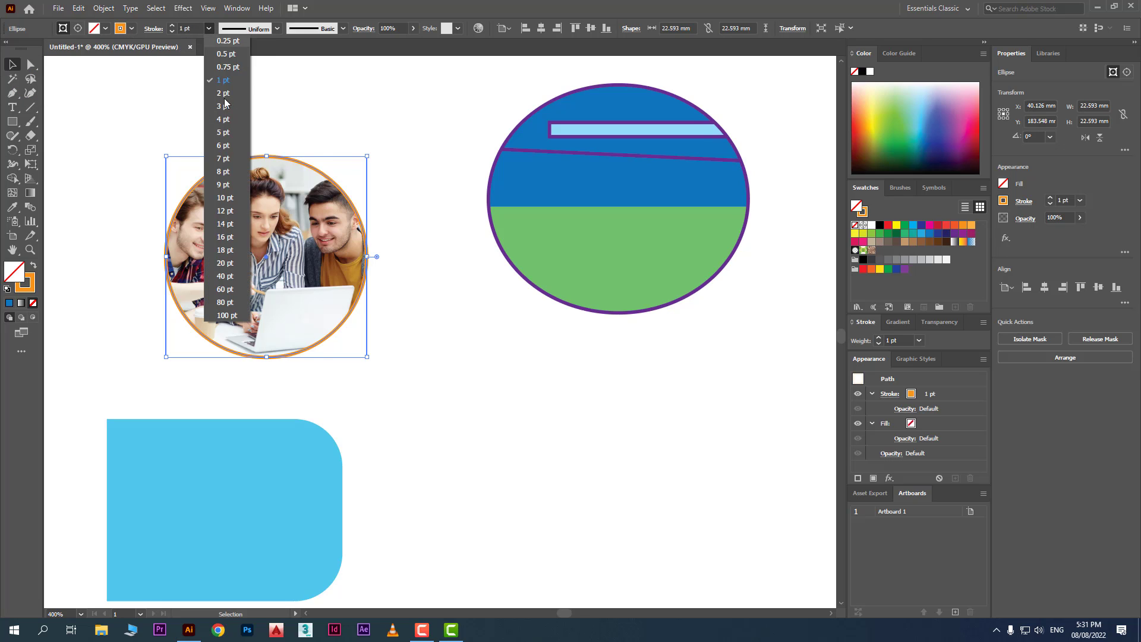
left_click(238, 166)
left_click(548, 421)
Move the circular clipped photo to about X 90.3, Y 209.8 mm and the rounded rectangle to about X 42.8, Y 185.4 mm
left_click_drag(257, 262, 703, 494)
left_click_drag(306, 493, 372, 257)
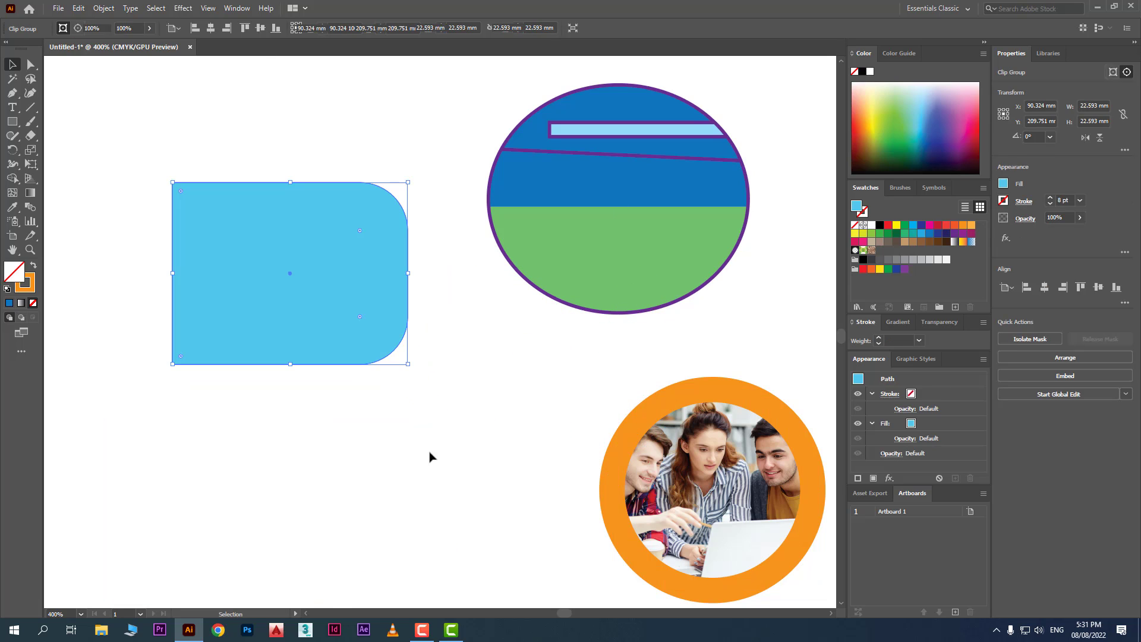
left_click(423, 474)
Turn on Draw Inside mode for the blue rounded rectangle
left_click(316, 330)
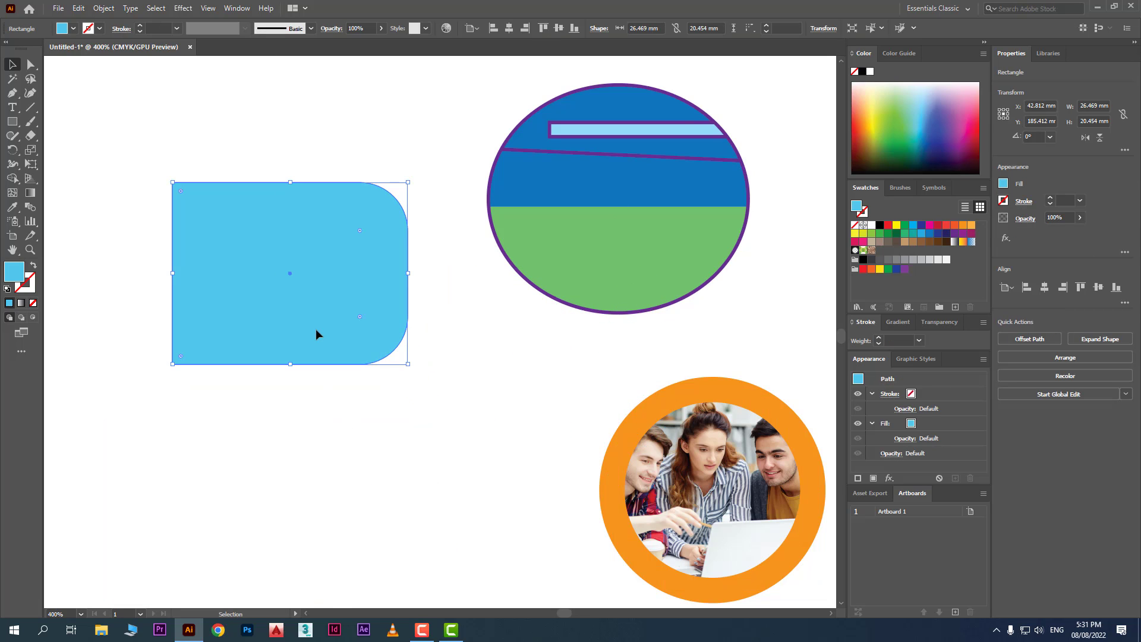
left_click(36, 318)
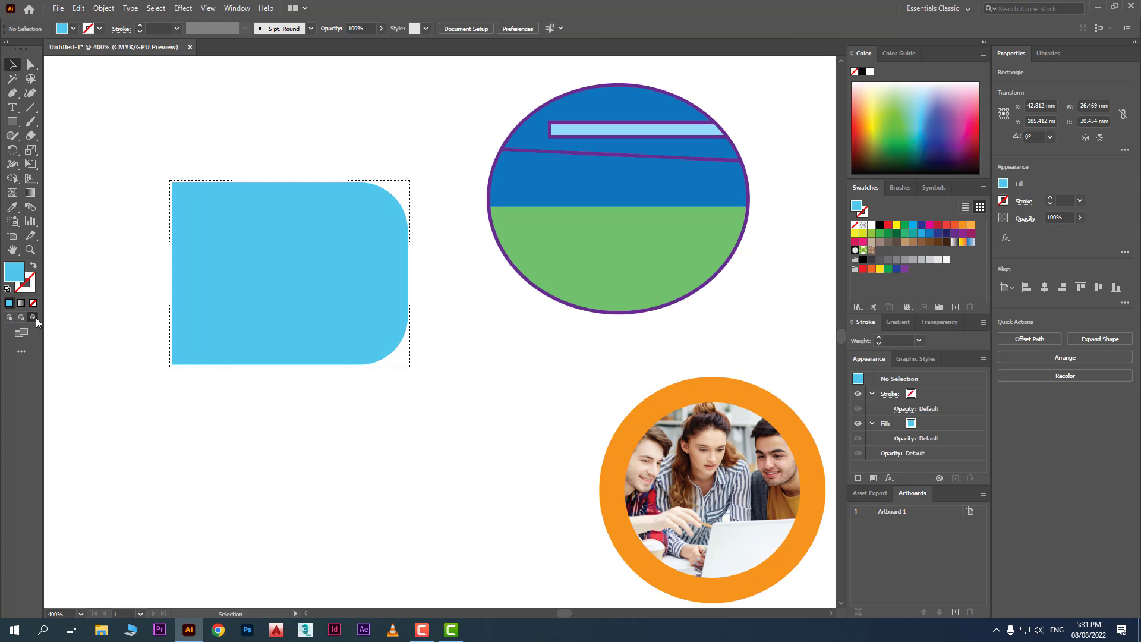
Place the close-up portrait photo from Downloads inside the blue rounded rectangle, positioned at about X 42.6, Y 188.7 mm
left_click(58, 9)
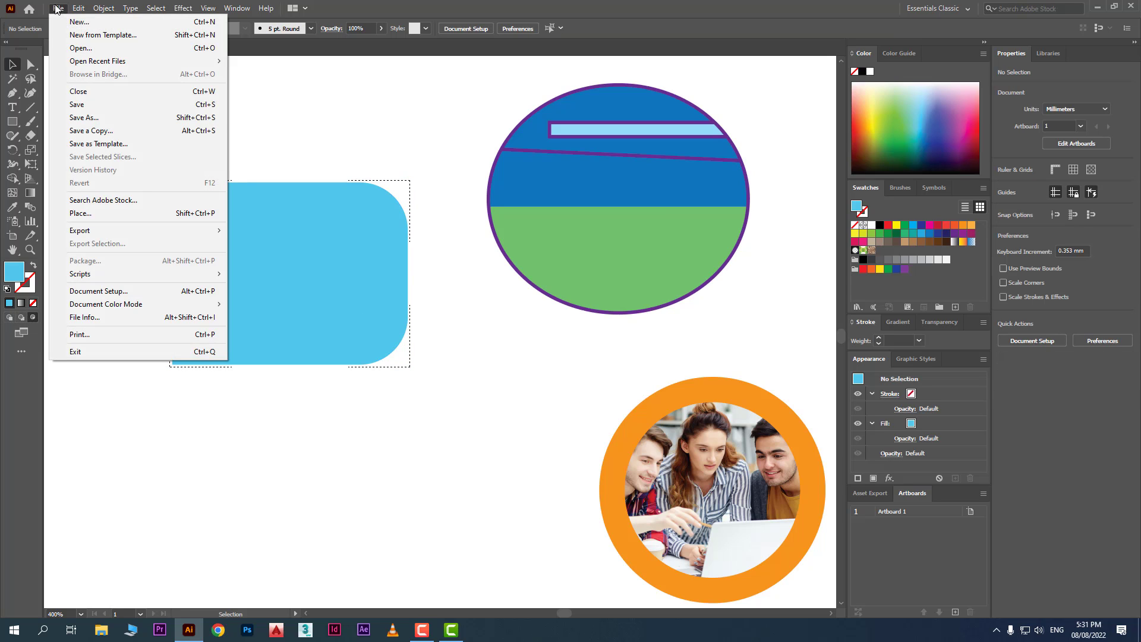
left_click(98, 215)
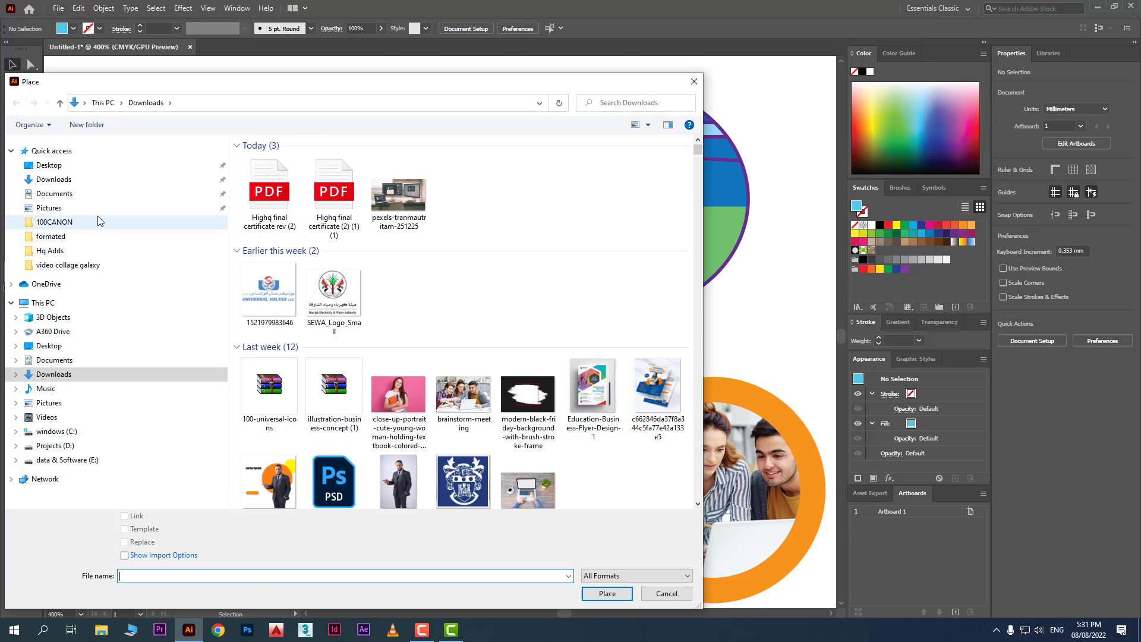
double_click(399, 394)
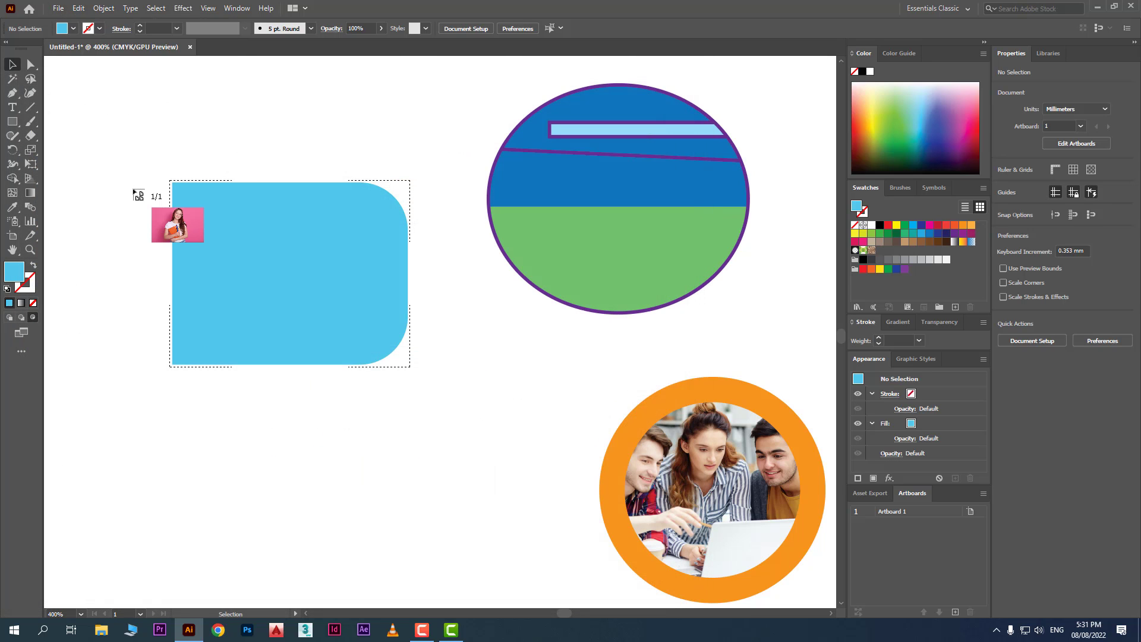
left_click_drag(144, 171, 509, 441)
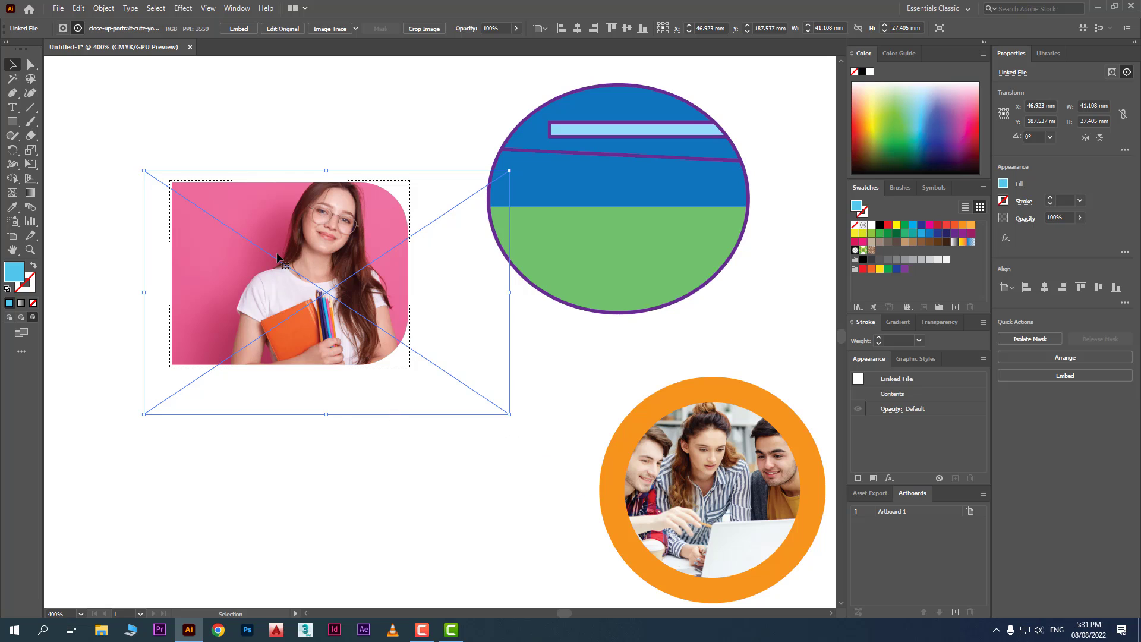
left_click_drag(317, 285, 292, 293)
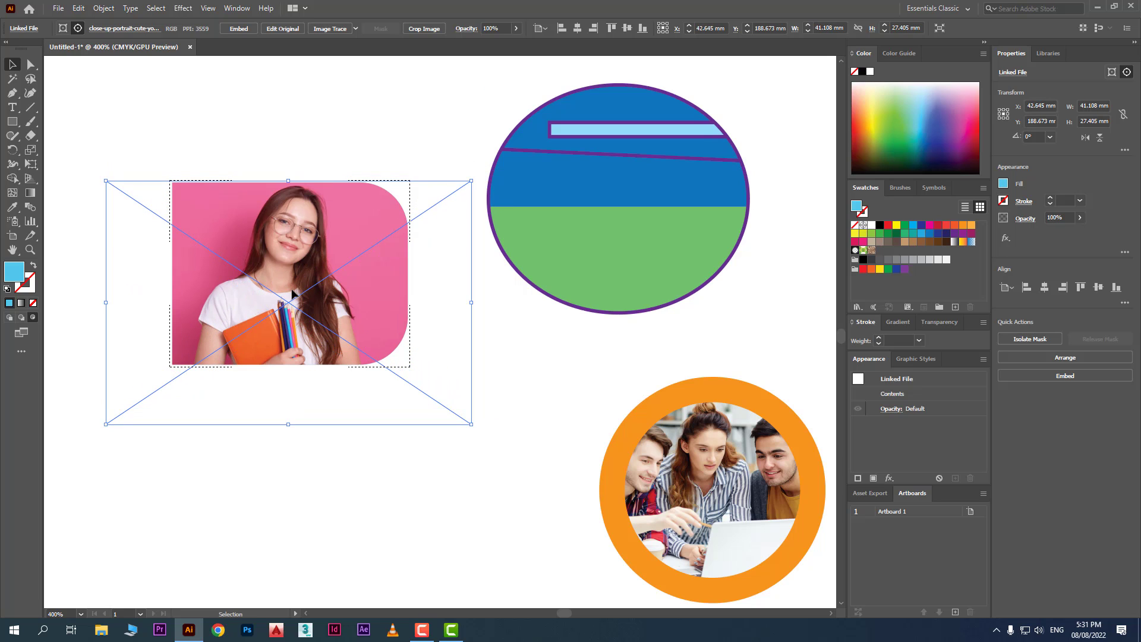
Leave Draw Inside mode and move the clipped portrait to about X 40.8, Y 184.4 mm
left_click(209, 507)
left_click_drag(295, 328, 275, 401)
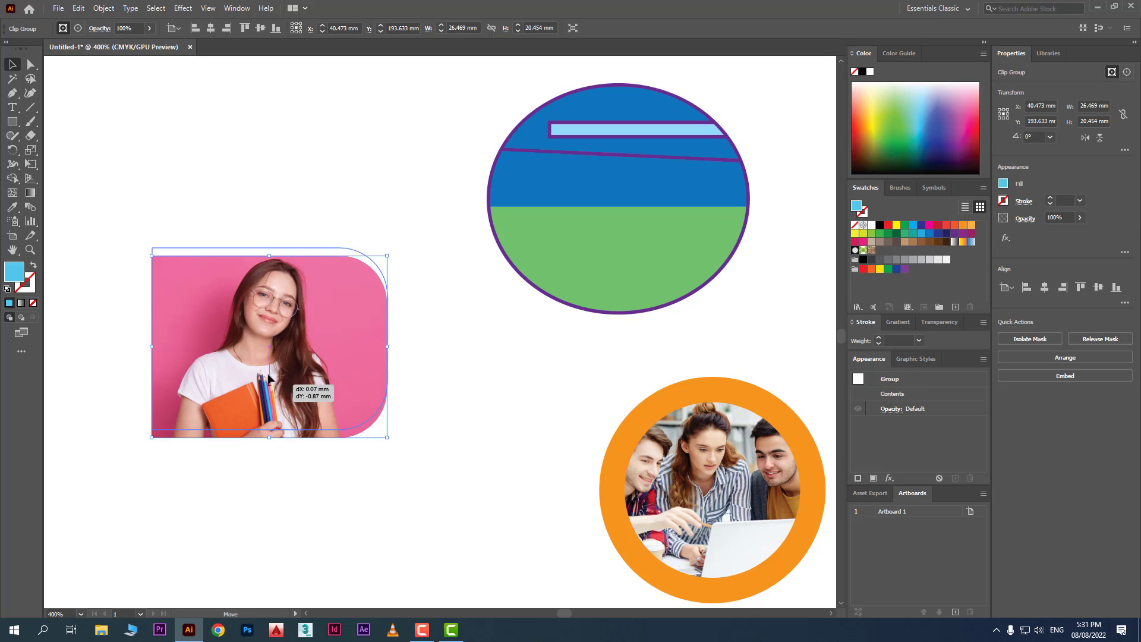
key("ctrl+z")
left_click(315, 433)
Release the portrait's clipping mask and clip the photo with the blue rounded rectangle again
right_click(293, 299)
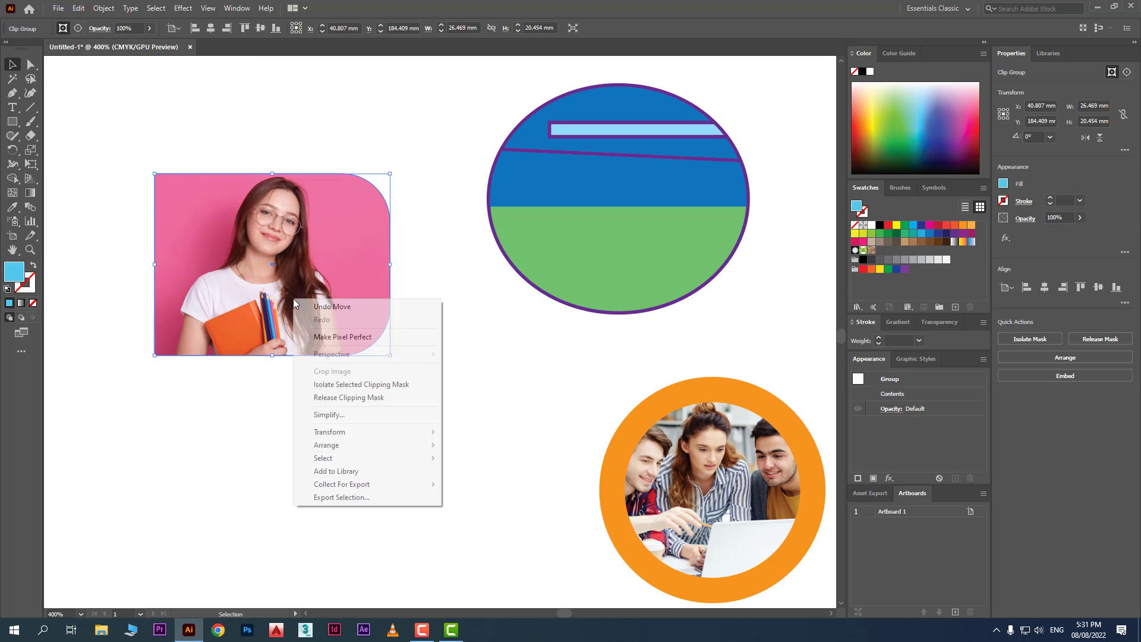
left_click(408, 398)
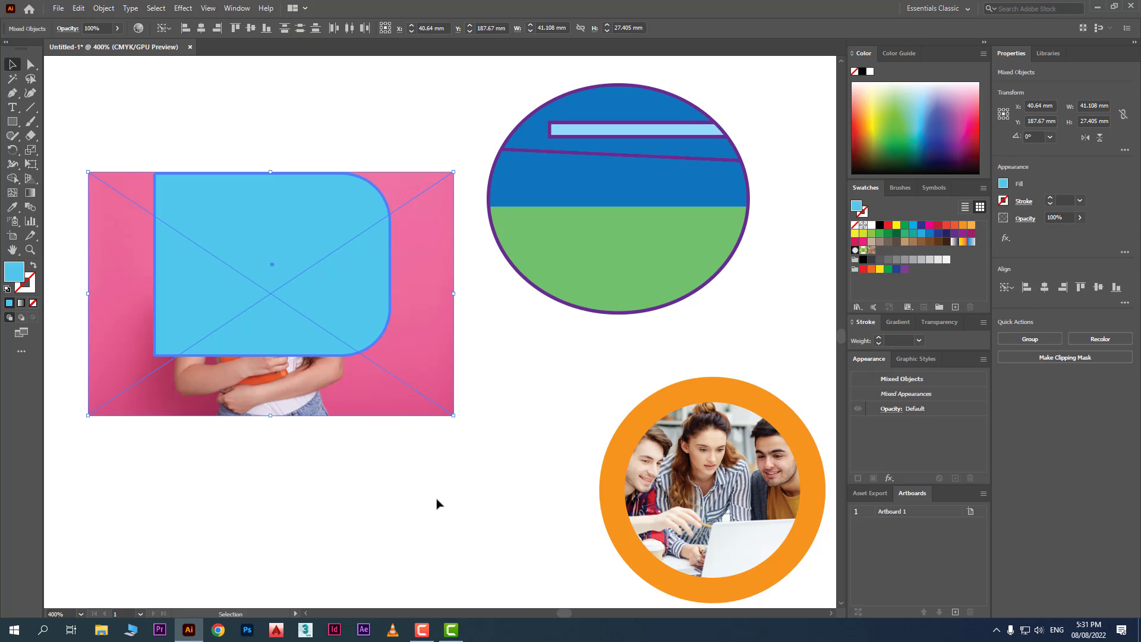
left_click(438, 502)
left_click_drag(316, 176, 287, 287)
right_click(287, 288)
left_click(358, 394)
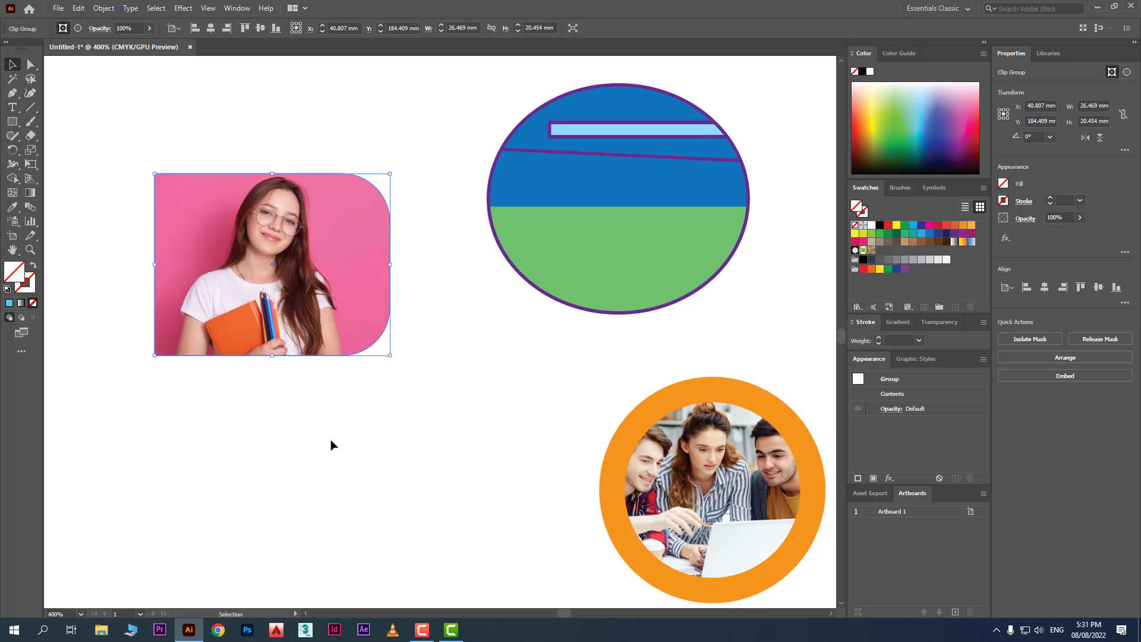
left_click(331, 445)
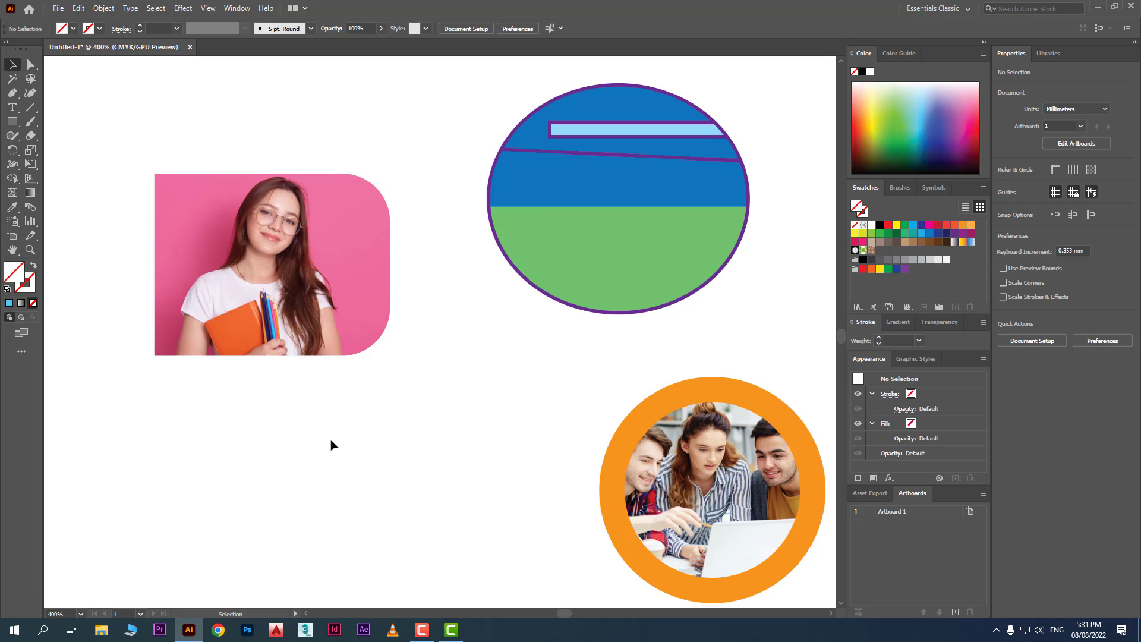
Shift the clipped portrait to about X 41.5, Y 186.6 mm and give its clipping path a 4 pt orange stroke
left_click(252, 254)
left_click_drag(244, 237, 249, 255)
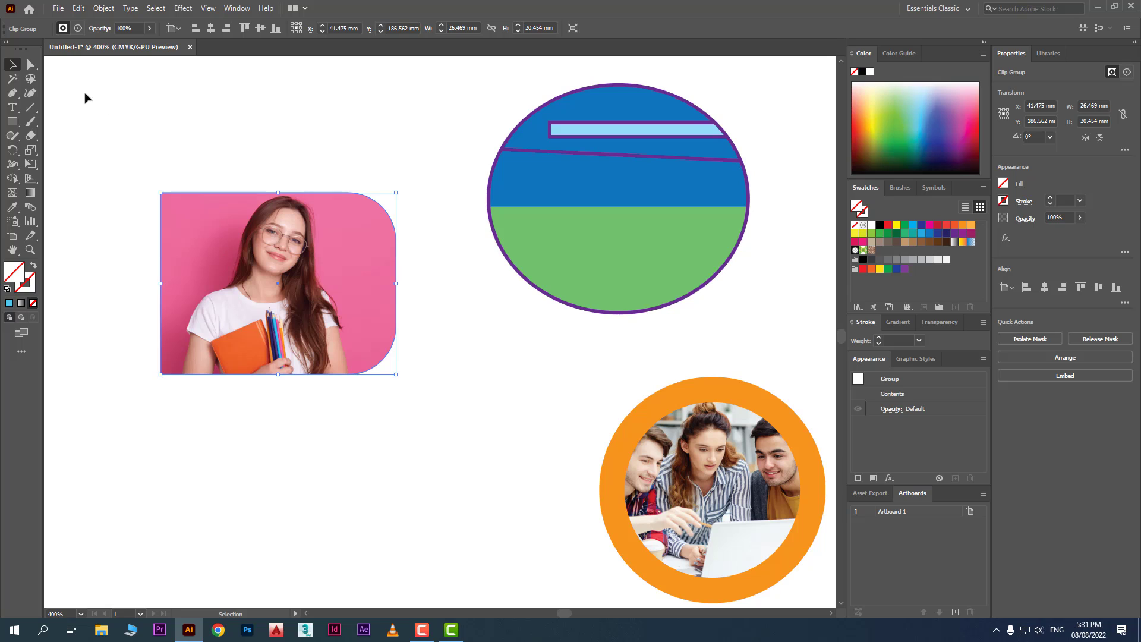
left_click(79, 31)
left_click(63, 30)
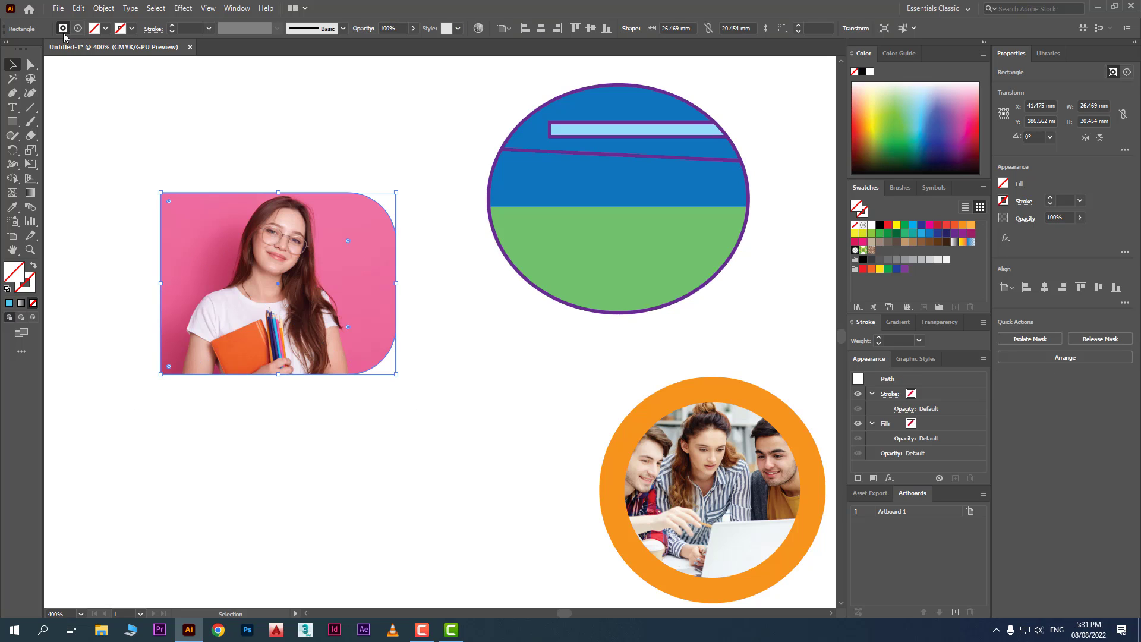
left_click(132, 28)
left_click(112, 50)
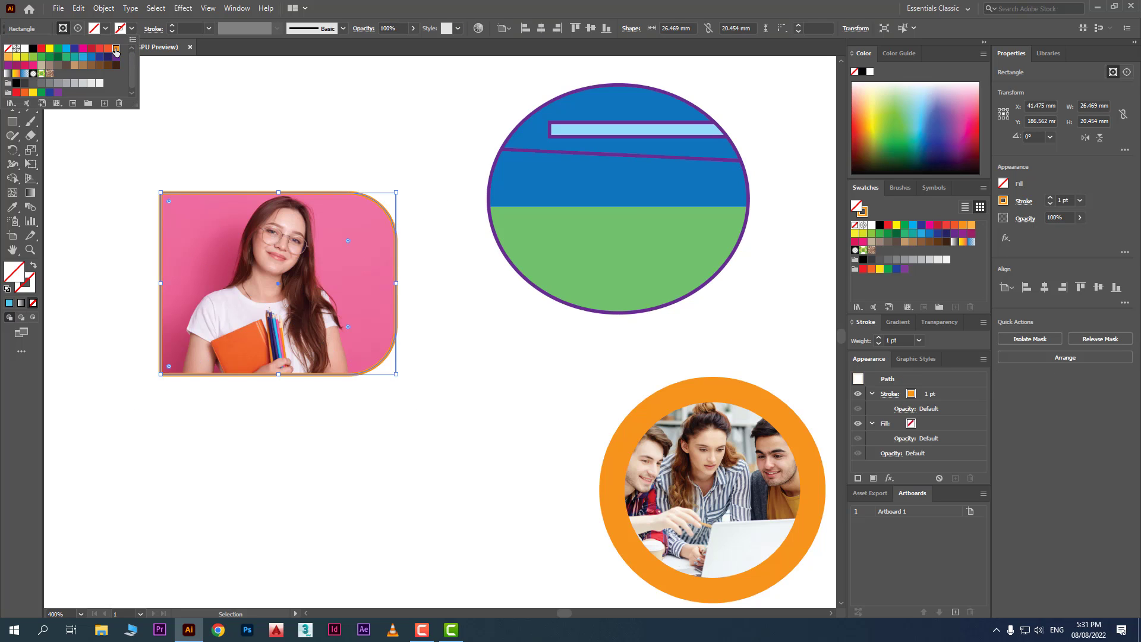
left_click(209, 28)
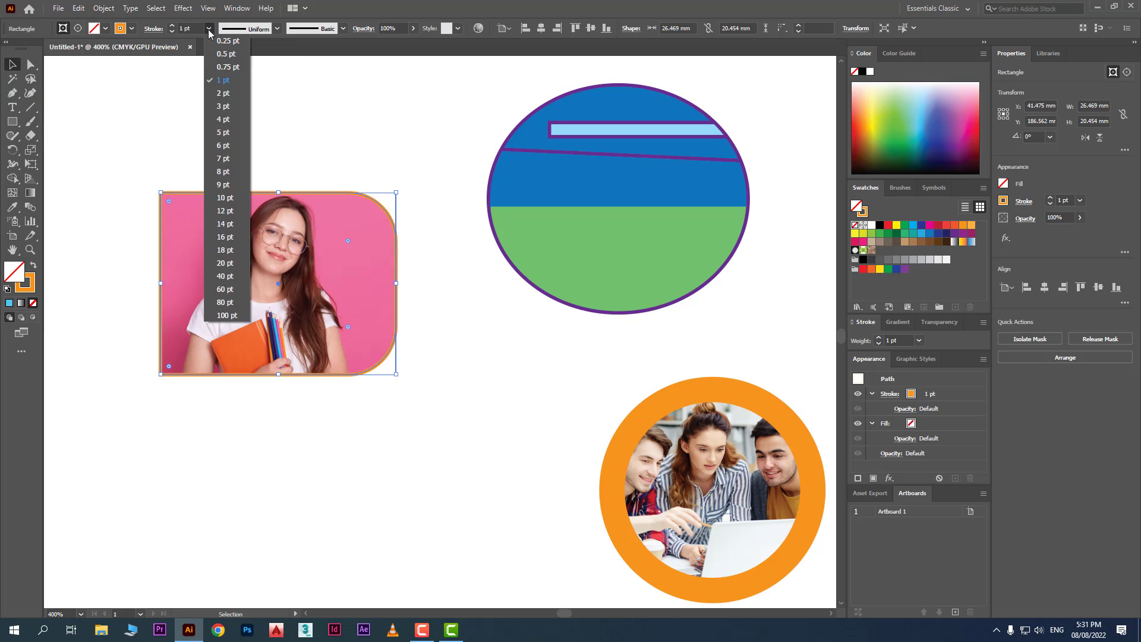
left_click(221, 118)
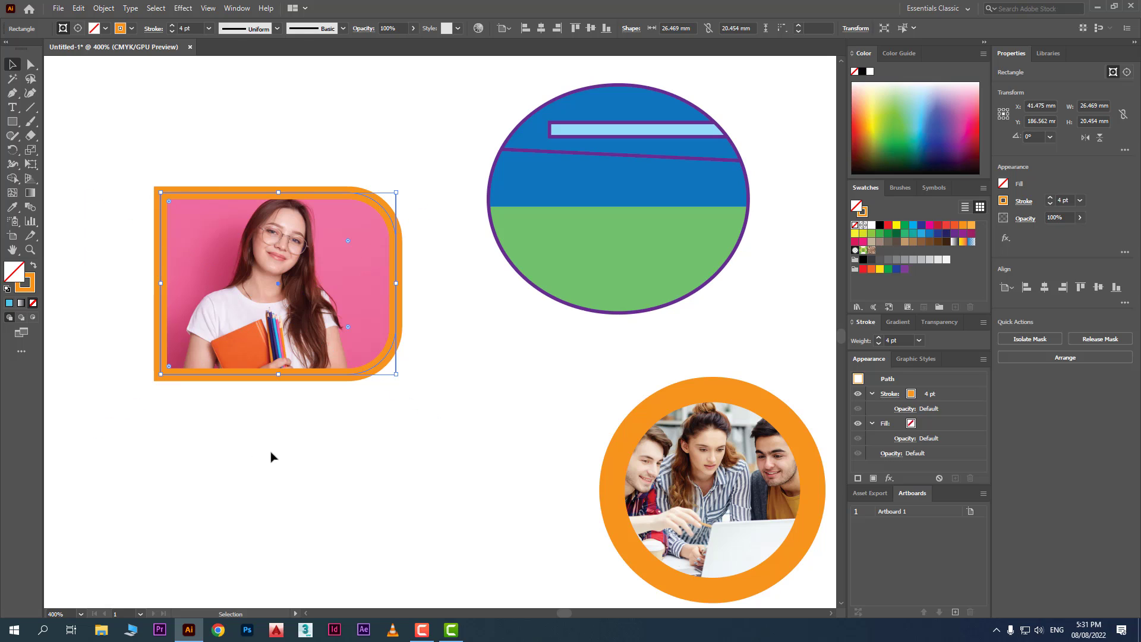
Release the portrait's clipping mask and separate the pieces, placing the orange-outlined rounded rectangle at about X 37.6, Y 208.5 mm below the photo
left_click_drag(258, 347, 260, 323)
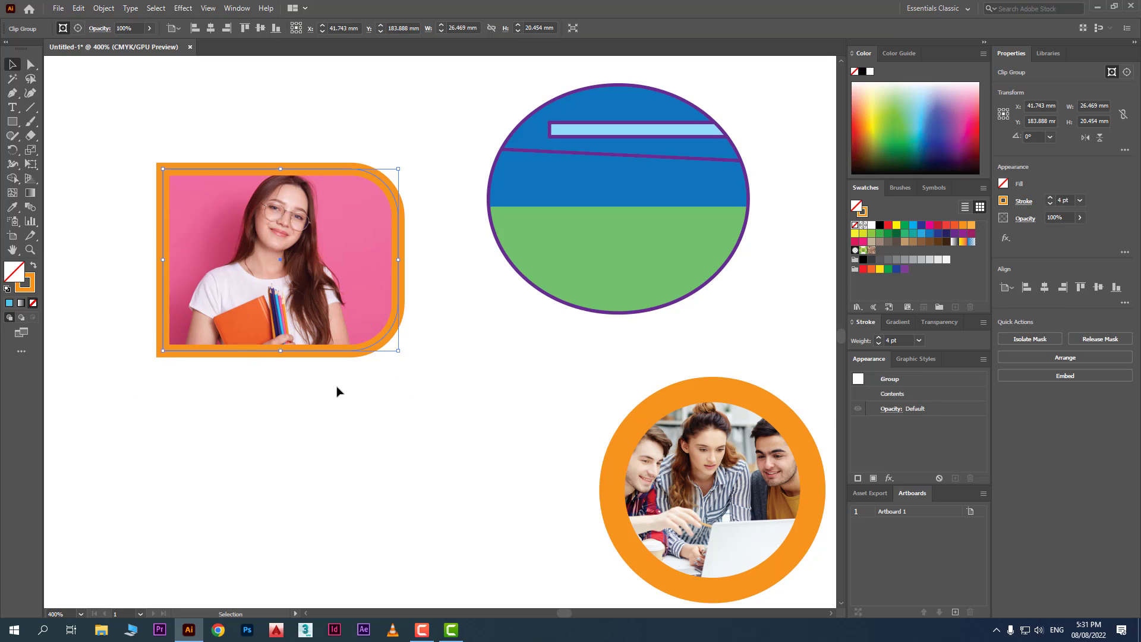
right_click(325, 268)
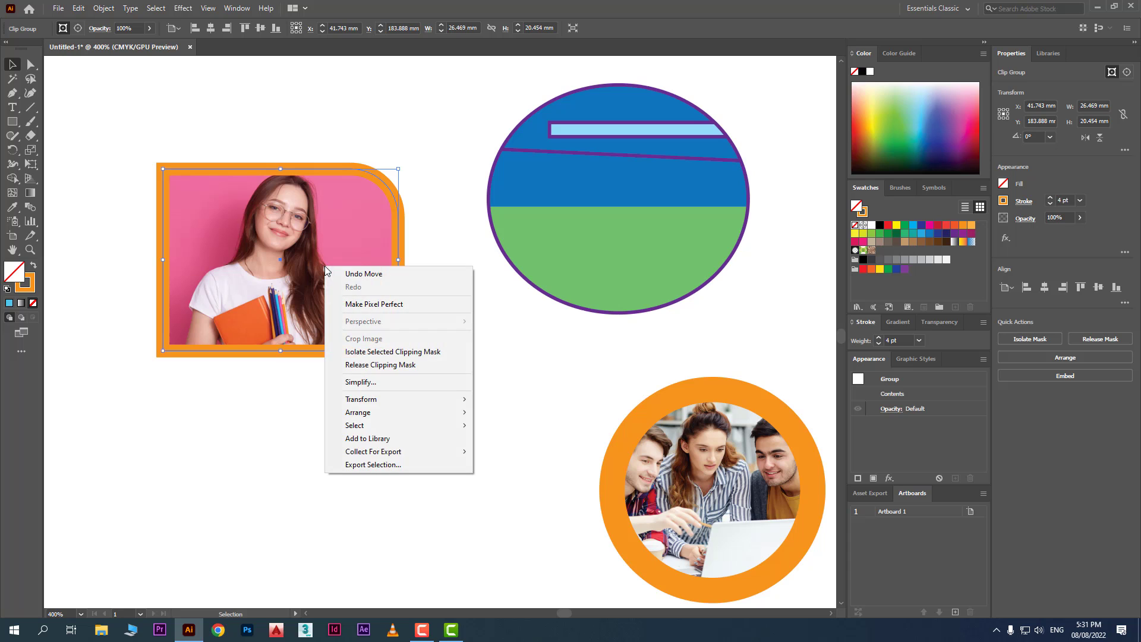
left_click(426, 370)
left_click(416, 464)
left_click_drag(403, 300, 362, 486)
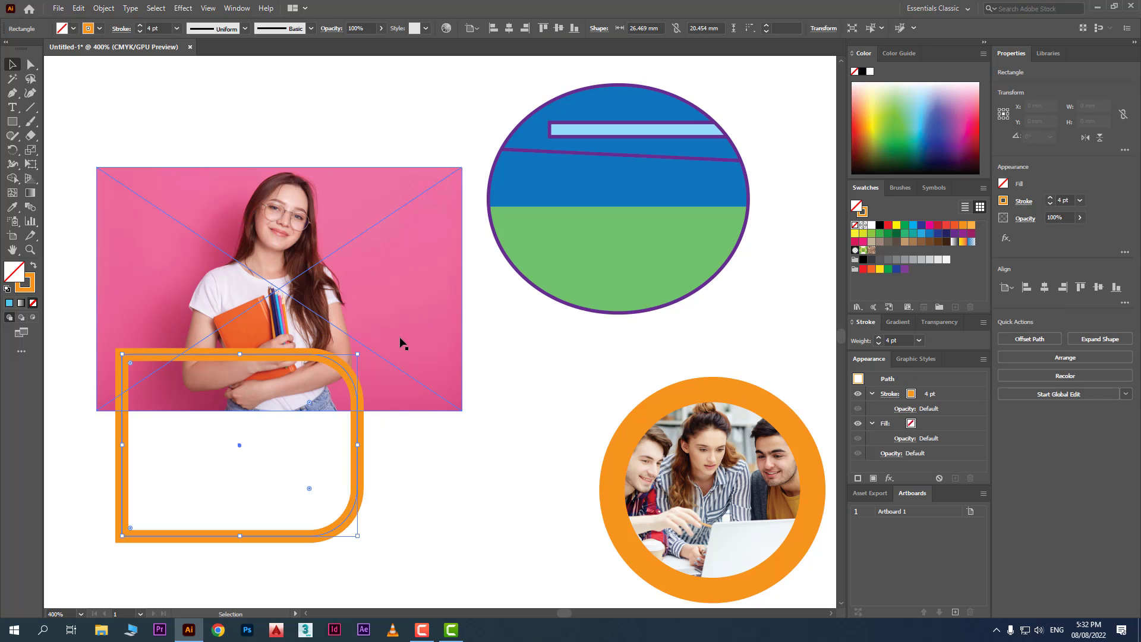
left_click_drag(406, 340, 440, 243)
left_click_drag(353, 381, 359, 415)
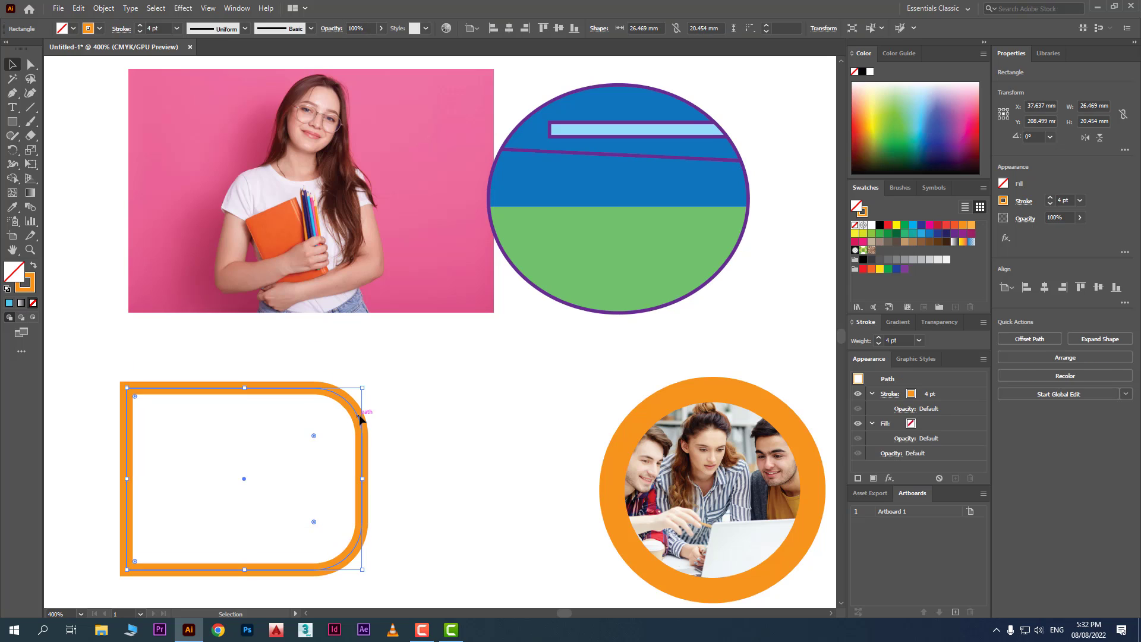
Fill the orange-outlined rounded rectangle with green and move it to about X 39.0, Y 206.4 mm
left_click(890, 141)
left_click(476, 436)
left_click_drag(301, 474, 313, 456)
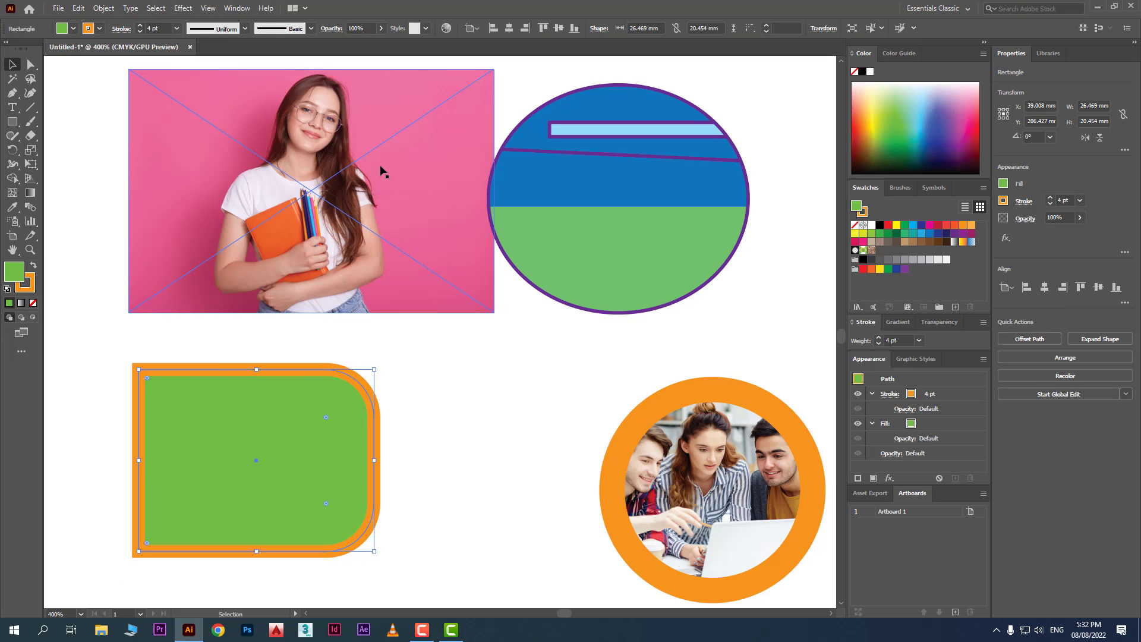
Cut the portrait photo and paste it into the green rounded rectangle in Draw Inside mode, positioned at about X 40.8, Y 208.9 mm
left_click(375, 176)
left_click_drag(374, 177, 349, 177)
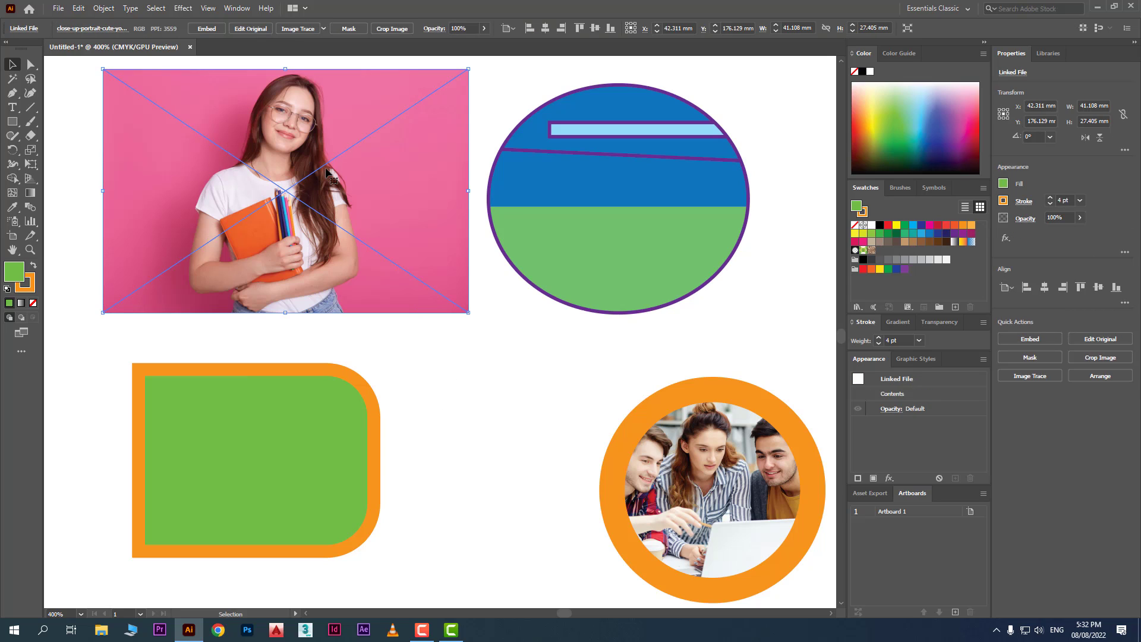
key("Delete")
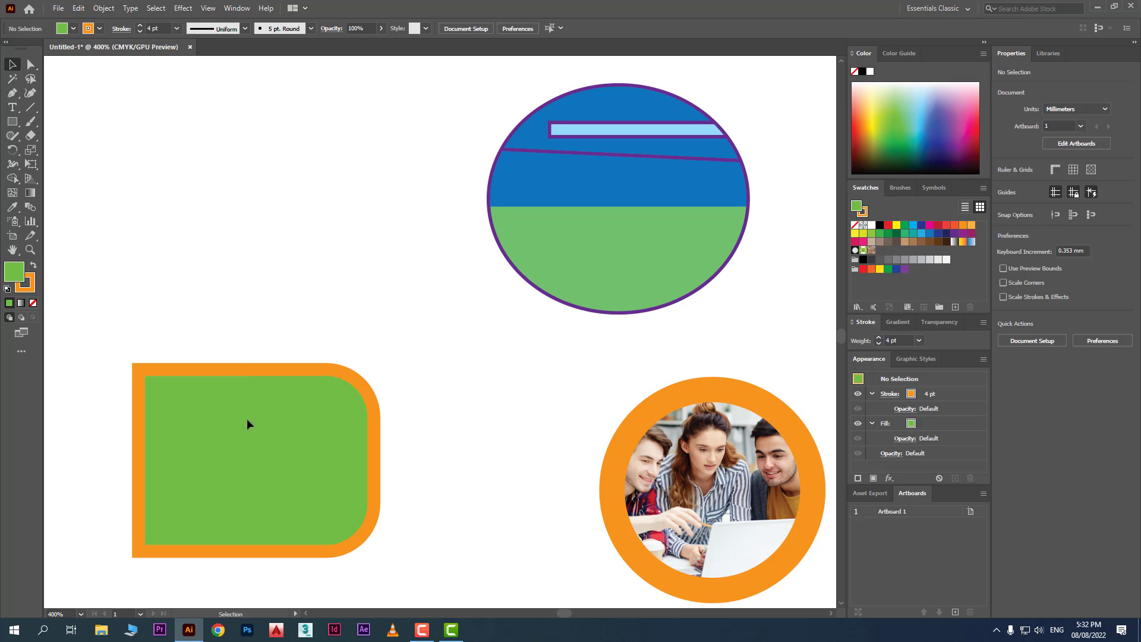
left_click(277, 439)
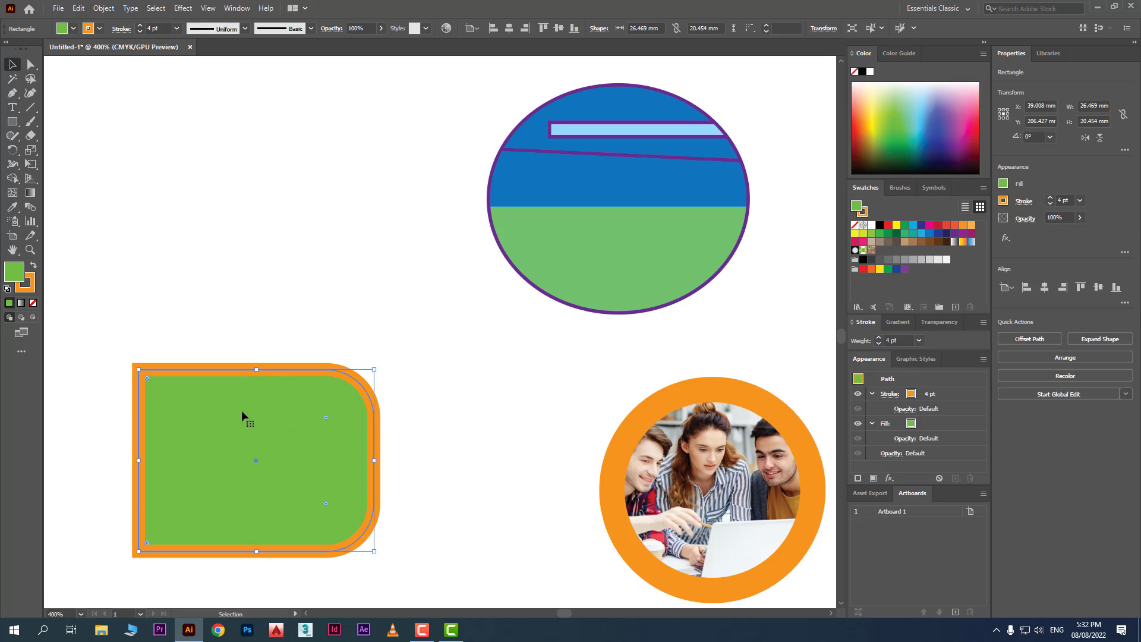
left_click(34, 317)
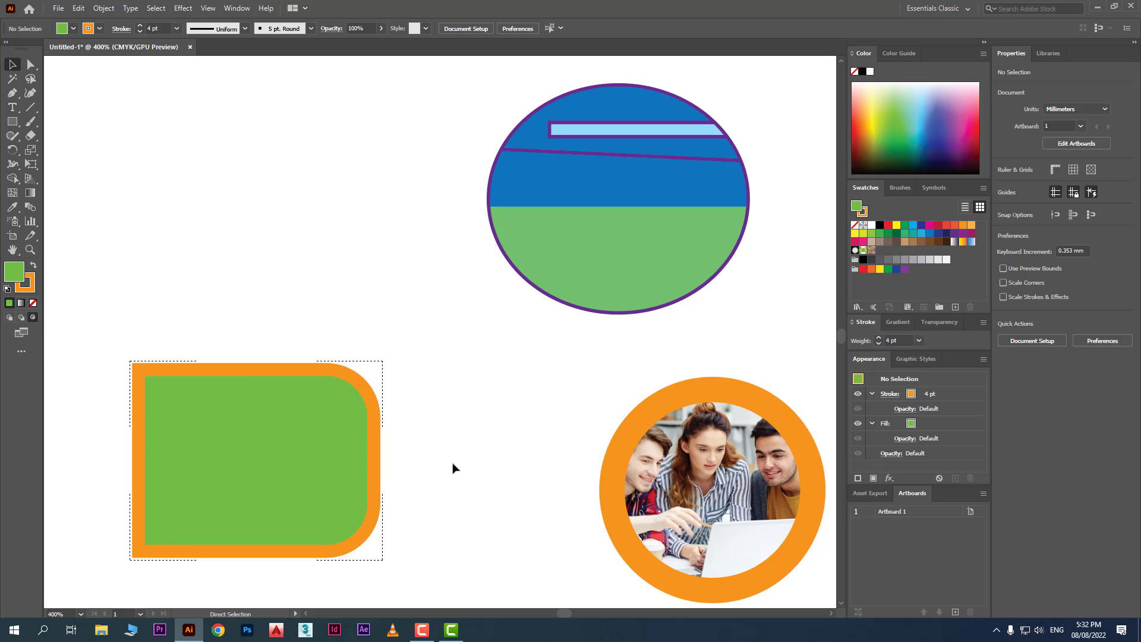
key("ctrl+v")
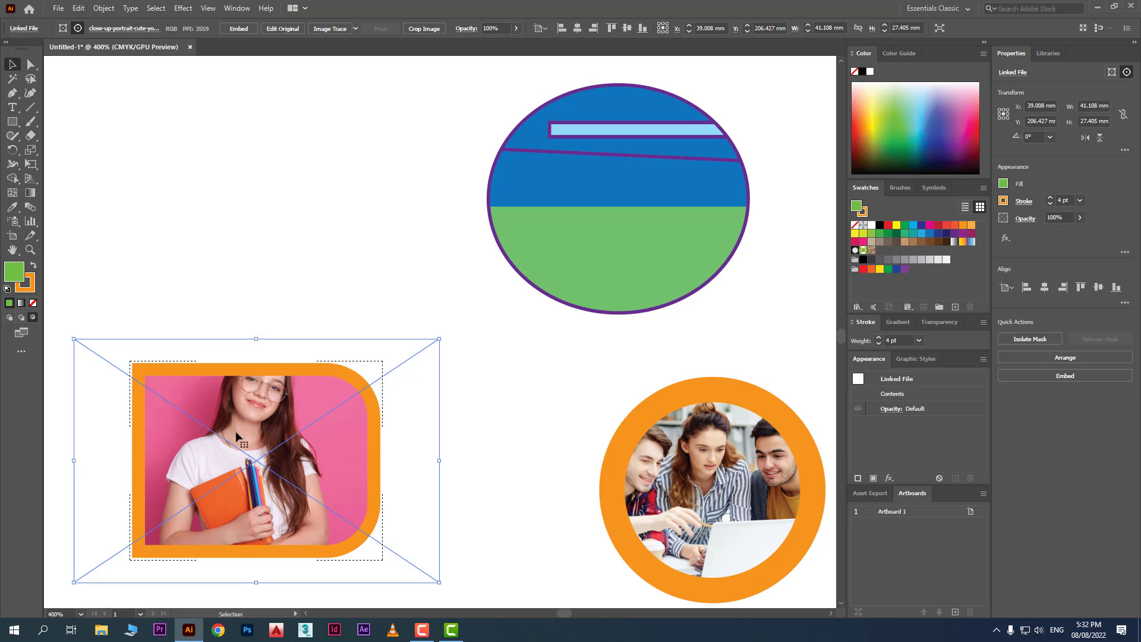
left_click_drag(238, 438, 254, 460)
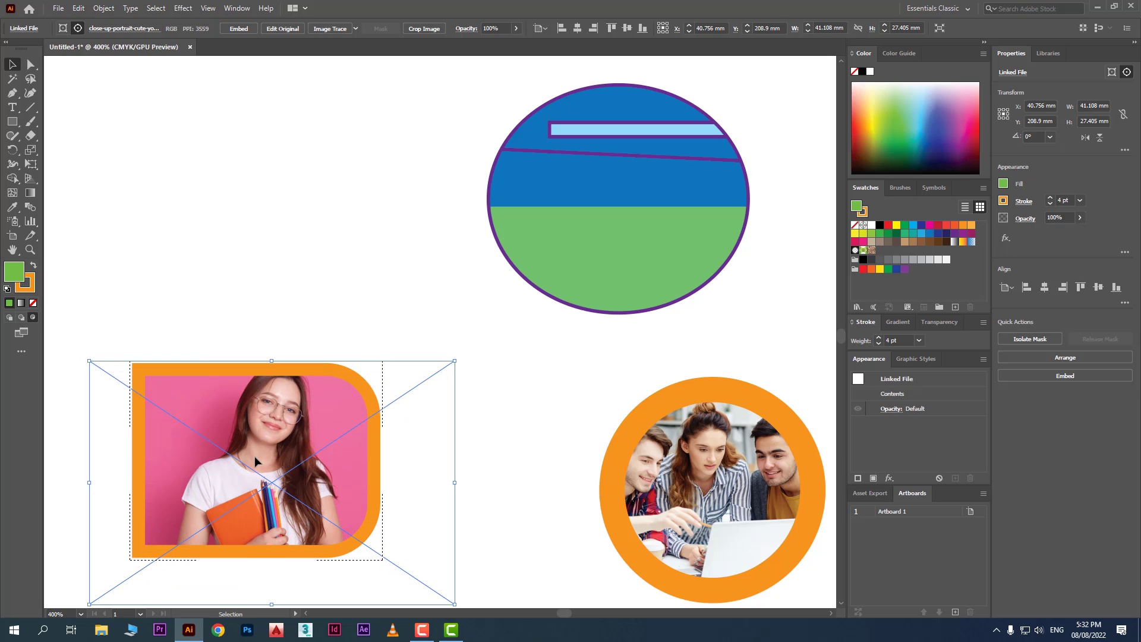
Leave Draw Inside mode, move the framed portrait up beside the ellipse, and the circular clipped photo to about X 79.0, Y 206.3 mm
left_click(521, 376)
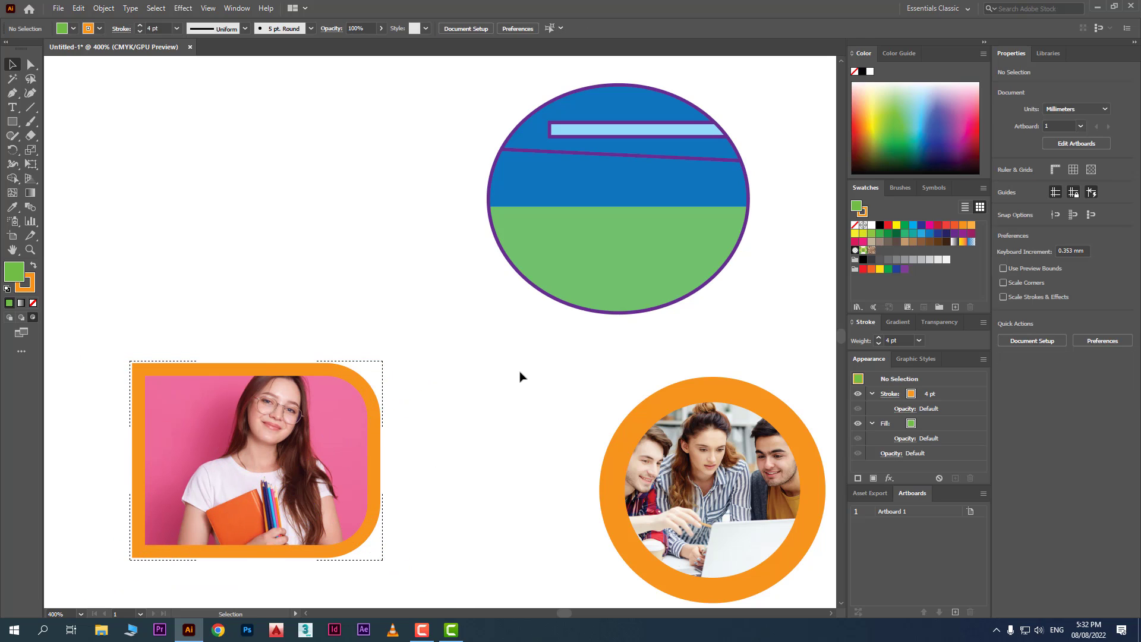
left_click_drag(255, 444, 306, 203)
left_click(639, 411)
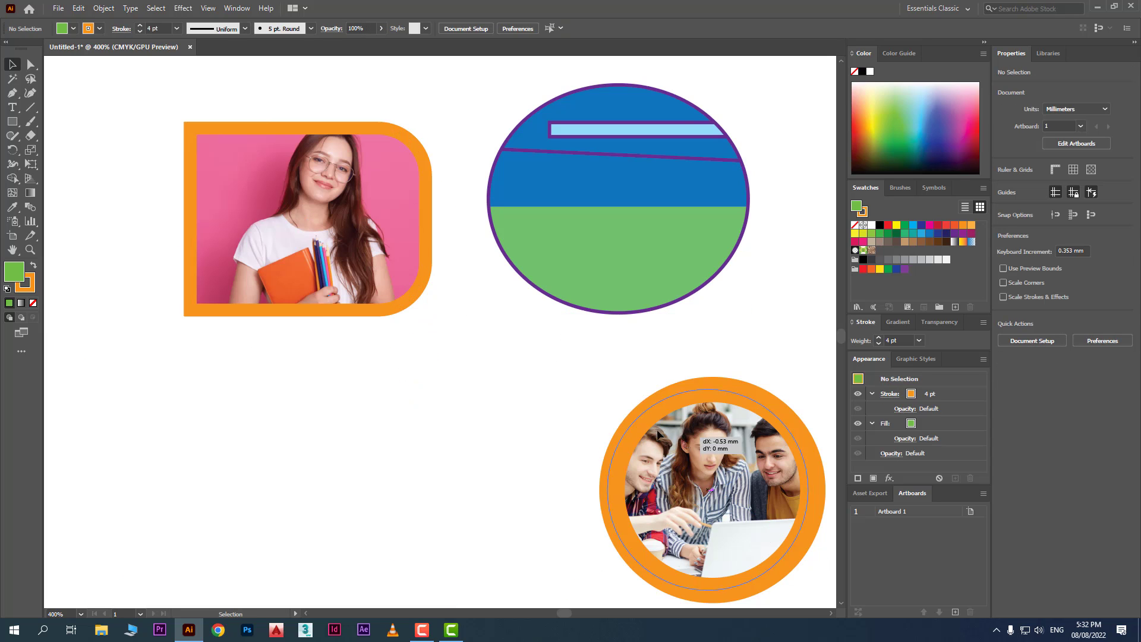
left_click_drag(640, 411, 539, 381)
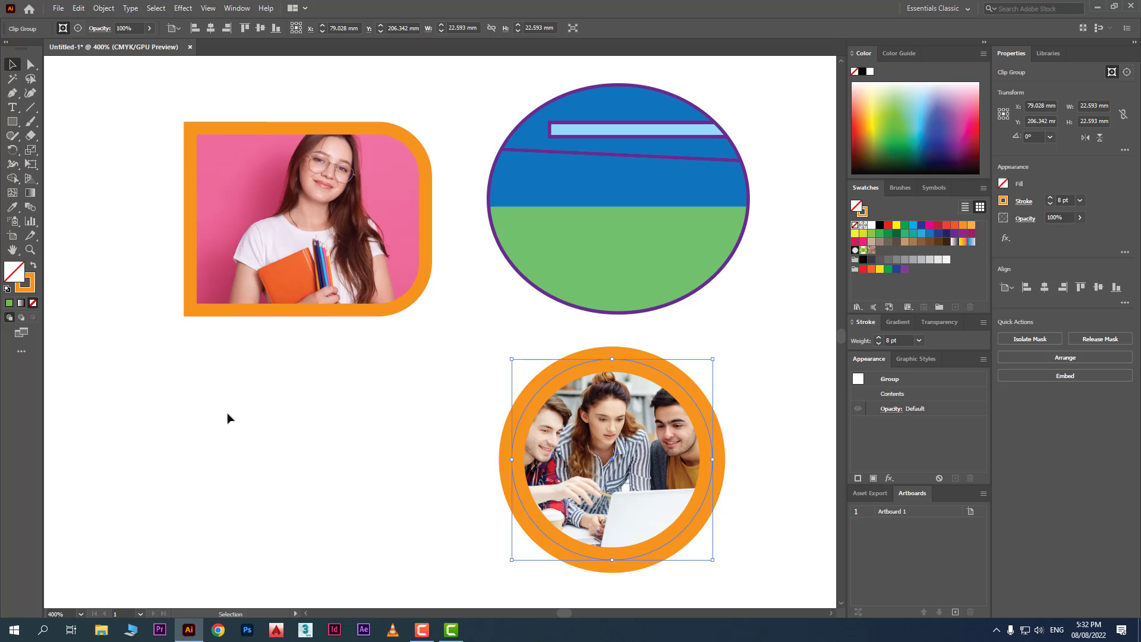